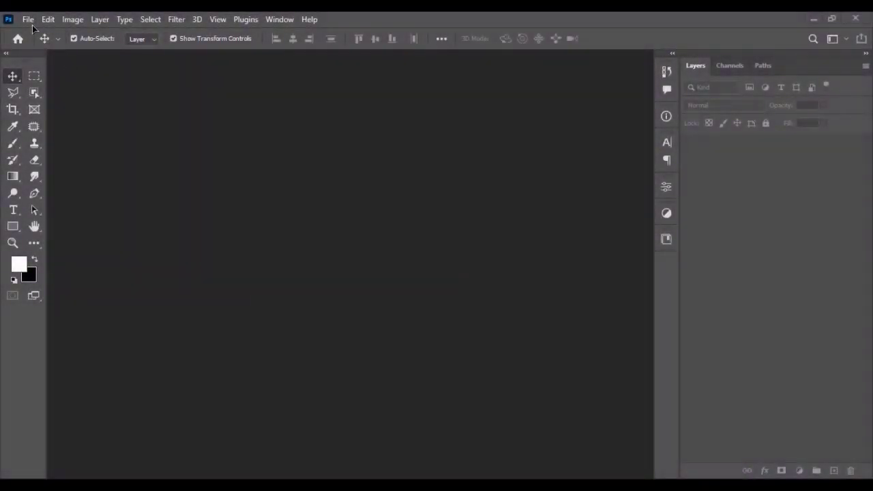
# Step: Open the File menu to start a new document
pyautogui.click(28, 20)
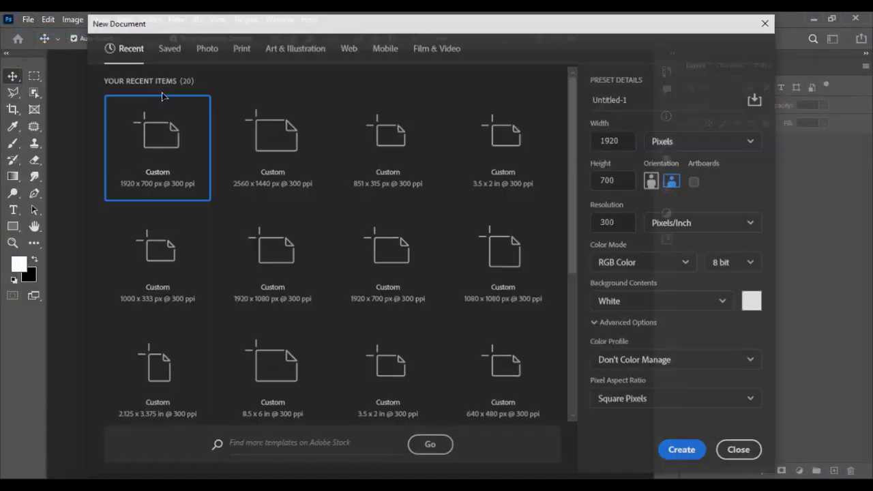
# Step: Create a document named 'Home Sale Ad Design' at 1200 × 1200 px, 300 ppi
pyautogui.click(610, 96)
pyautogui.doubleClick(613, 99)
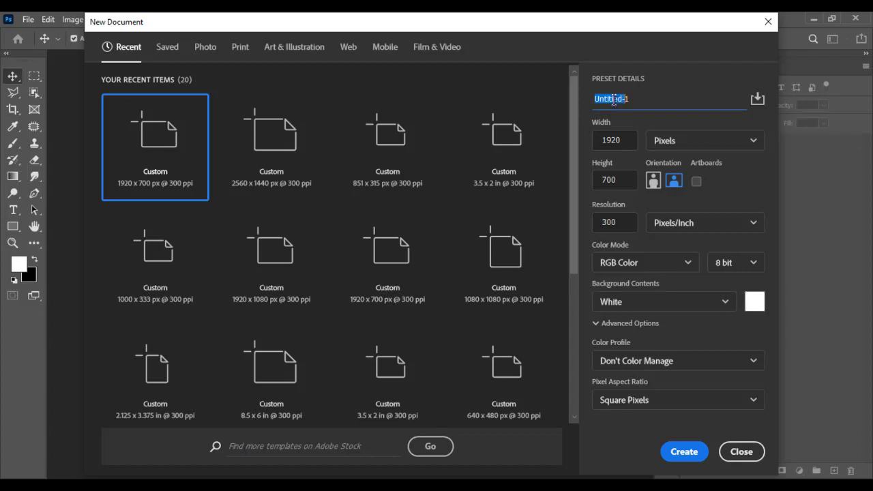
pyautogui.write('H')
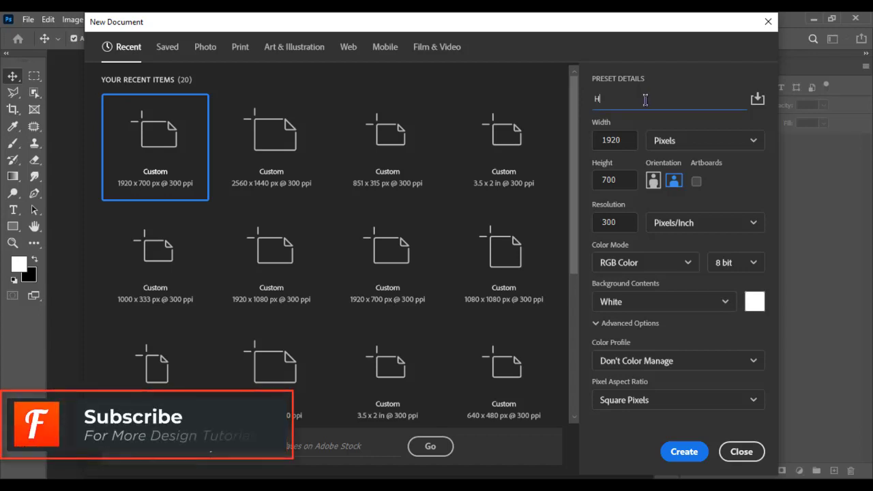
pyautogui.write('ome Sal')
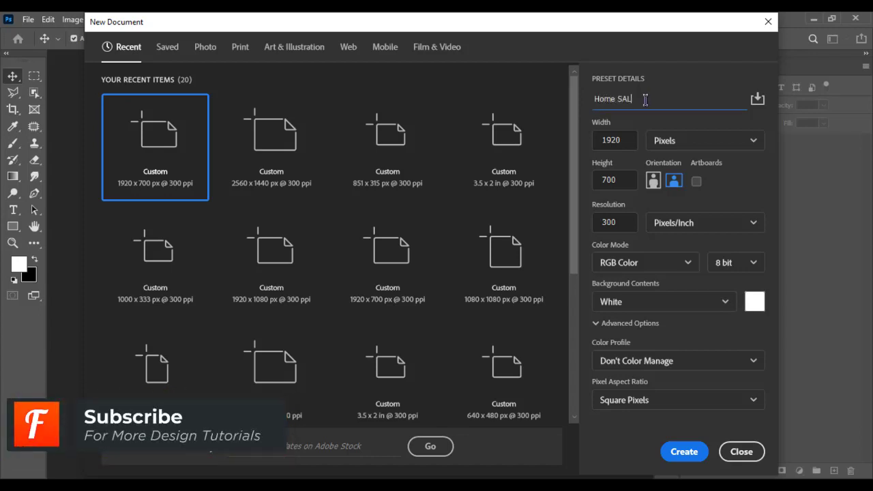
pyautogui.write('e ')
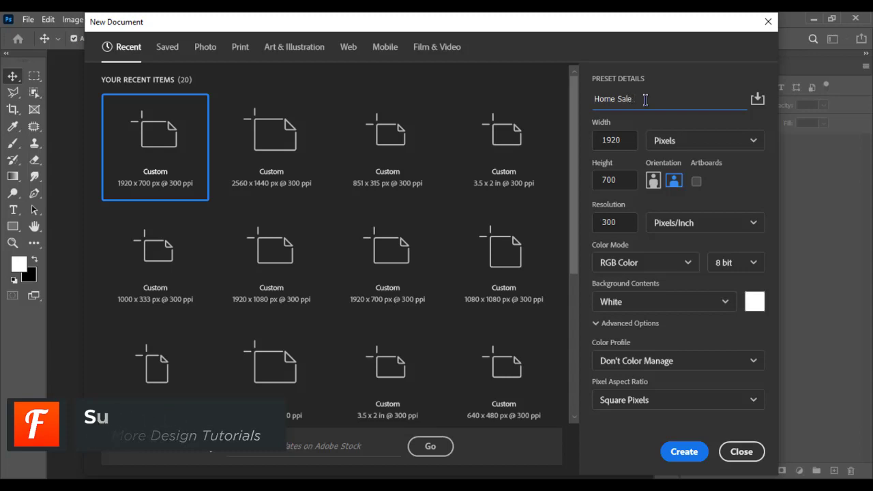
pyautogui.write('Ad Design')
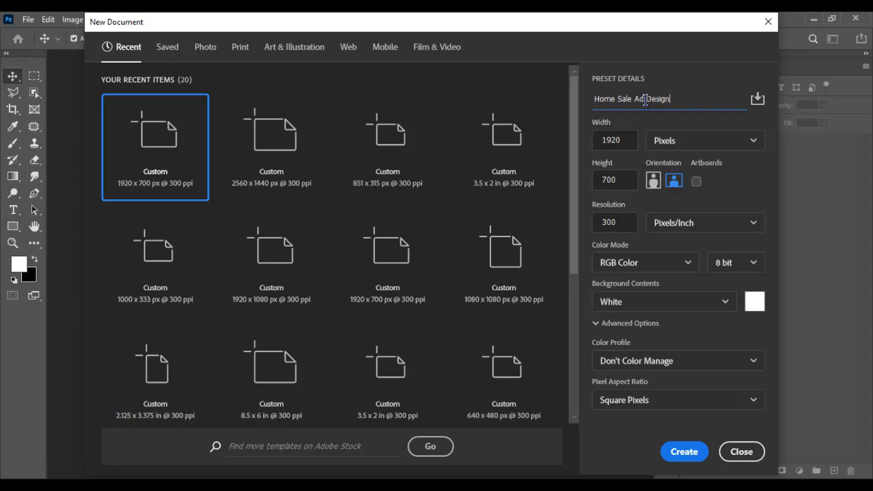
pyautogui.click(614, 142)
pyautogui.doubleClick(616, 142)
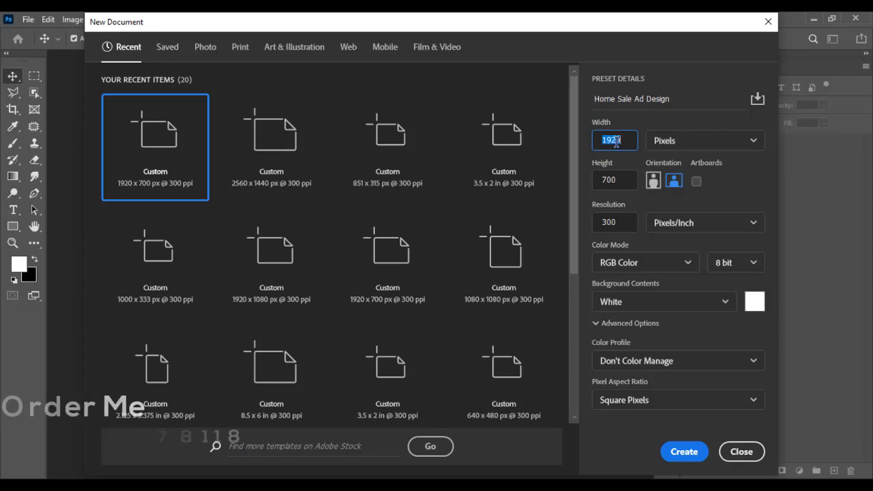
pyautogui.write('1200')
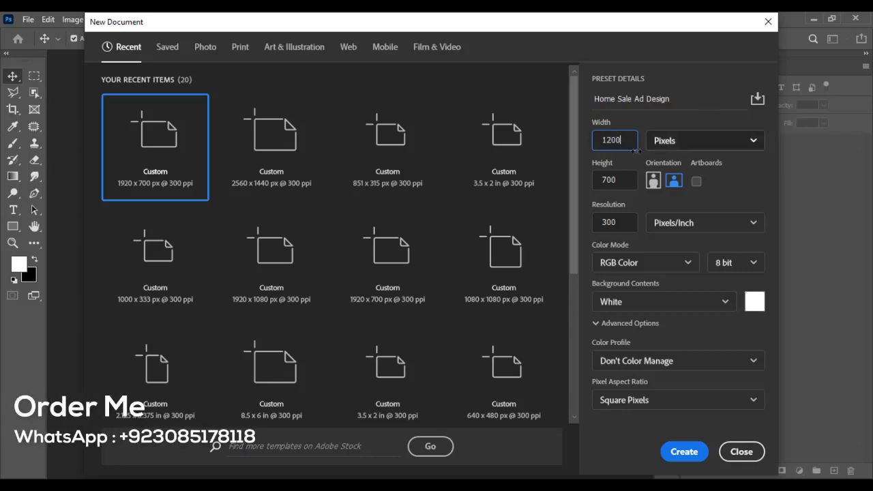
pyautogui.doubleClick(628, 183)
pyautogui.write('1200')
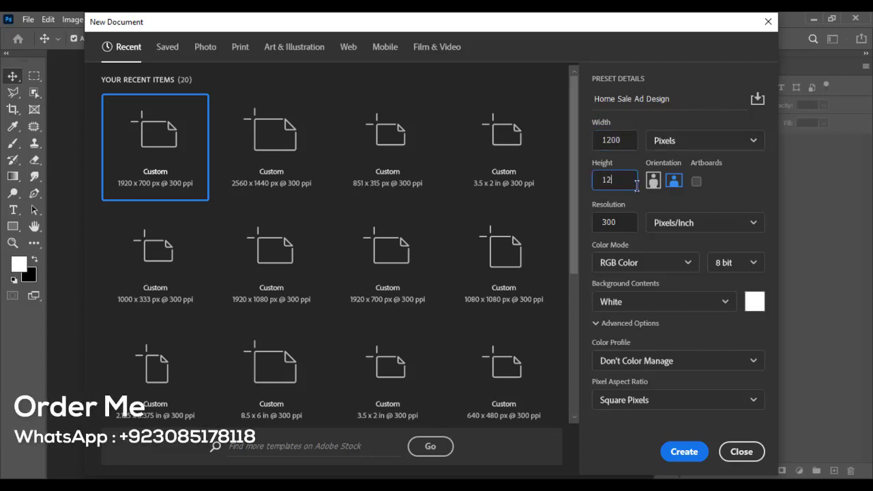
pyautogui.doubleClick(609, 222)
pyautogui.click(672, 451)
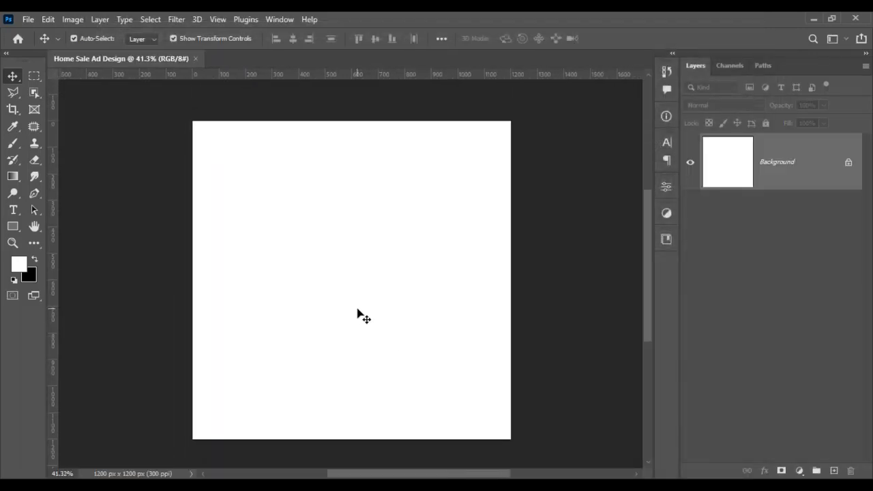
# Step: Scroll the view down and back up over the blank canvas
pyautogui.scroll(-1, 358, 305)
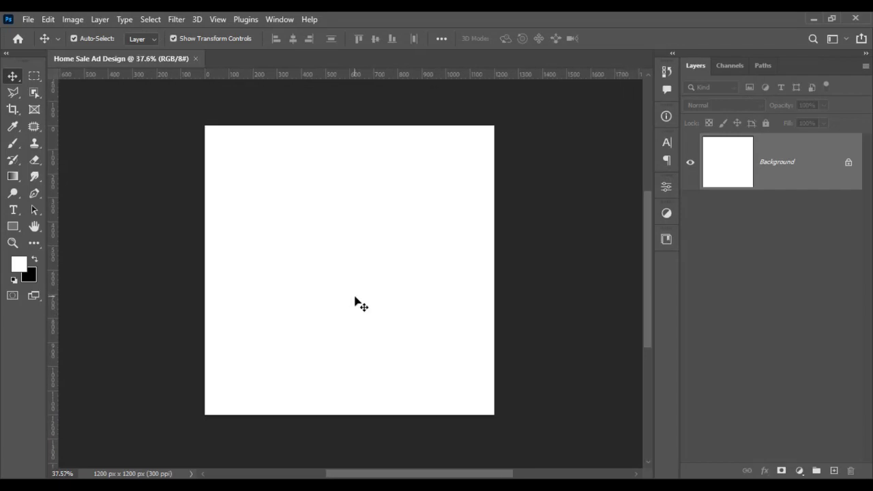
pyautogui.scroll(1, 358, 304)
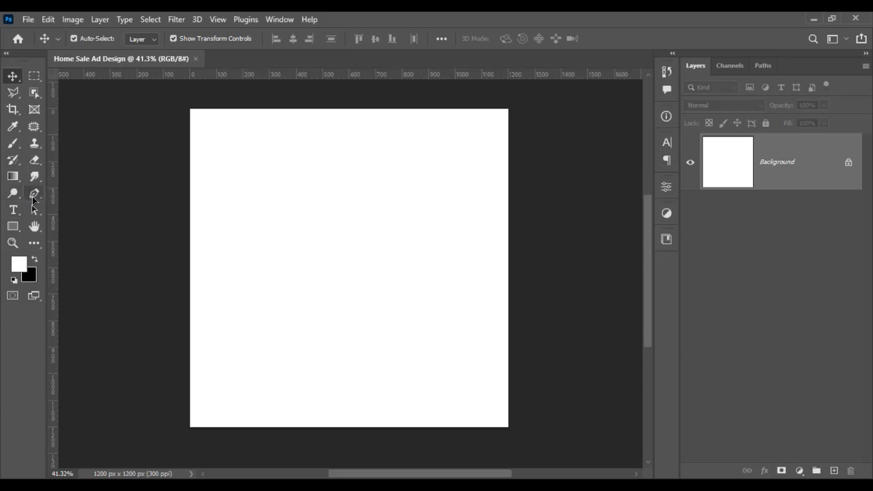
# Step: Start a Pen path at the top edge, placing curved anchors and undoing misplaced ones
pyautogui.press('p')
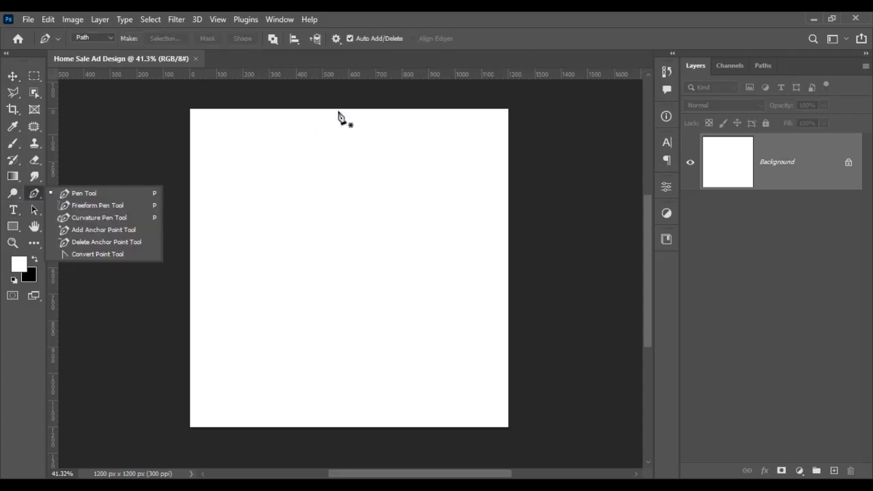
pyautogui.click(332, 111)
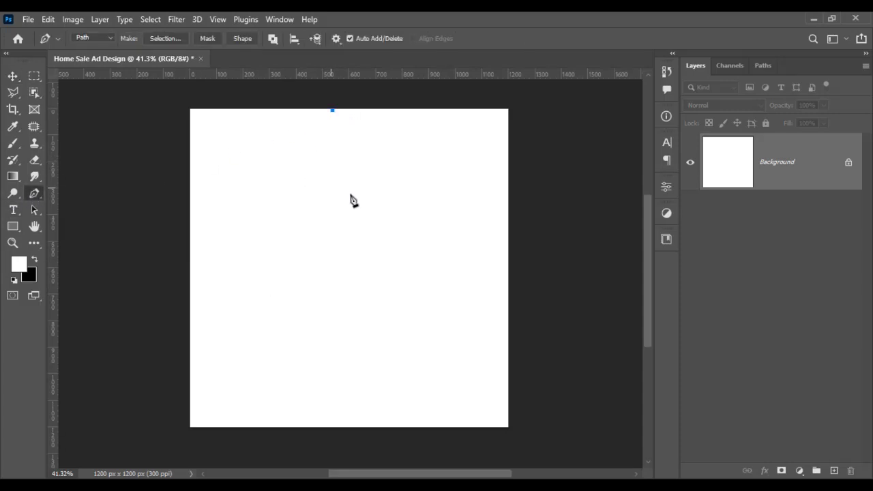
pyautogui.moveTo(350, 202); pyautogui.dragTo(330, 245)
pyautogui.moveTo(344, 326)
pyautogui.mouseDown()
pyautogui.moveTo(422, 358)
pyautogui.moveTo(423, 336)
pyautogui.mouseUp()
pyautogui.moveTo(505, 348)
pyautogui.mouseDown()
pyautogui.moveTo(561, 374)
pyautogui.moveTo(568, 408)
pyautogui.mouseUp()
pyautogui.hotkey('ctrl', 'z')
pyautogui.hotkey('ctrl', 'z')
pyautogui.hotkey('ctrl', 'z')
pyautogui.hotkey('ctrl', 'z')
pyautogui.moveTo(386, 296); pyautogui.dragTo(506, 307)
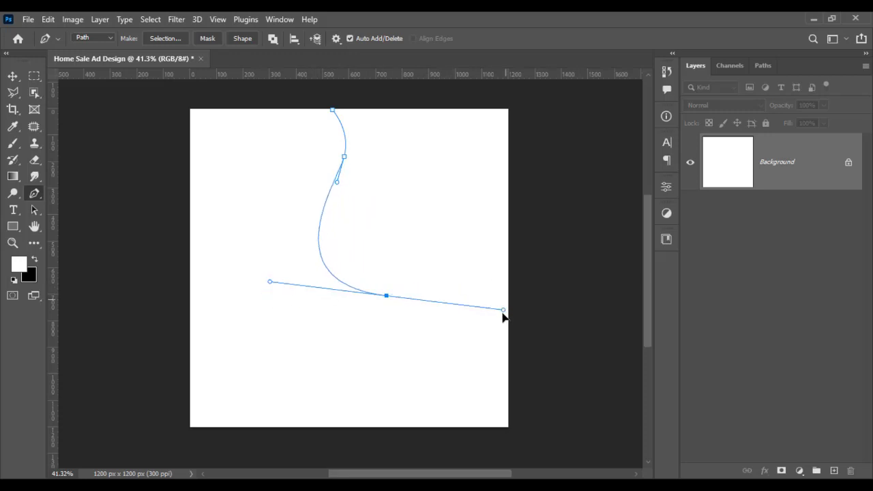
pyautogui.hotkey('ctrl', 'z')
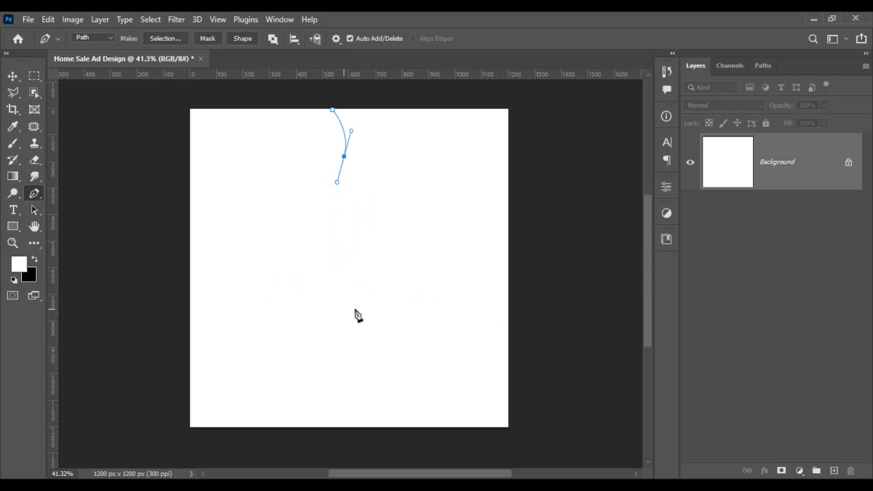
# Step: Curve the wave out past the right edge and close the path at its start
pyautogui.moveTo(347, 310)
pyautogui.mouseDown()
pyautogui.moveTo(411, 320)
pyautogui.moveTo(408, 365)
pyautogui.mouseUp()
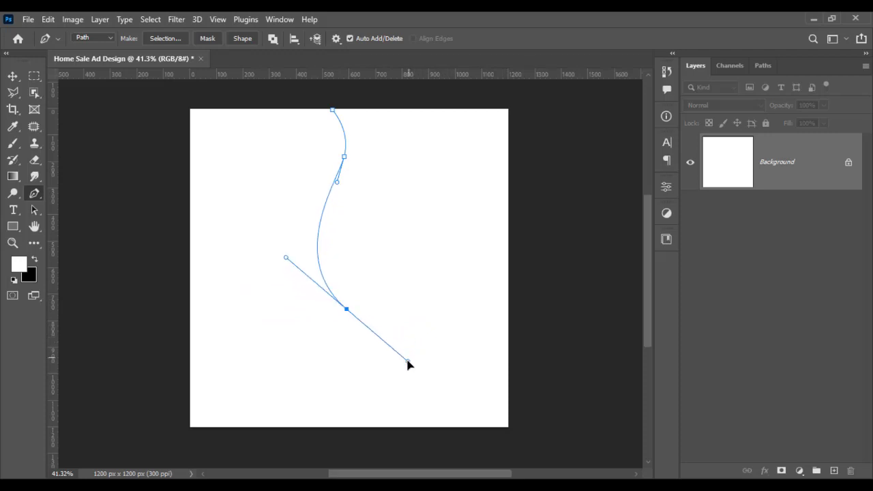
pyautogui.moveTo(529, 258)
pyautogui.mouseDown()
pyautogui.moveTo(526, 219)
pyautogui.moveTo(581, 294)
pyautogui.mouseUp()
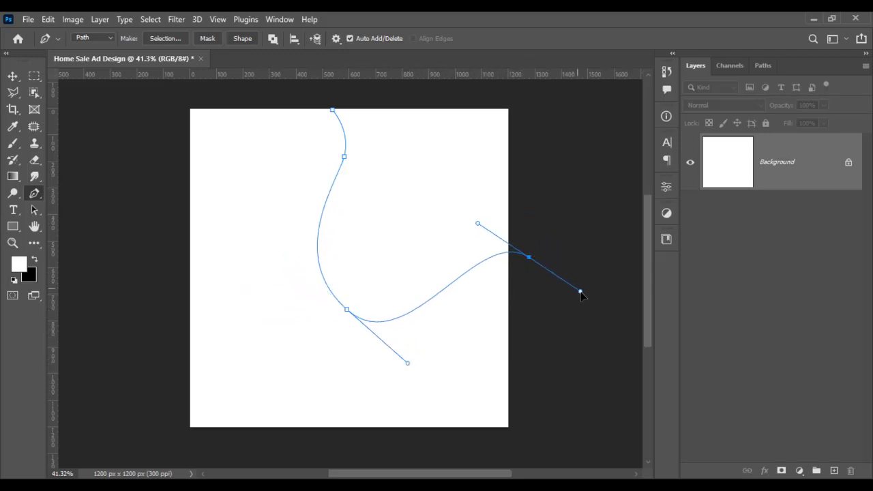
pyautogui.moveTo(581, 295); pyautogui.dragTo(608, 295)
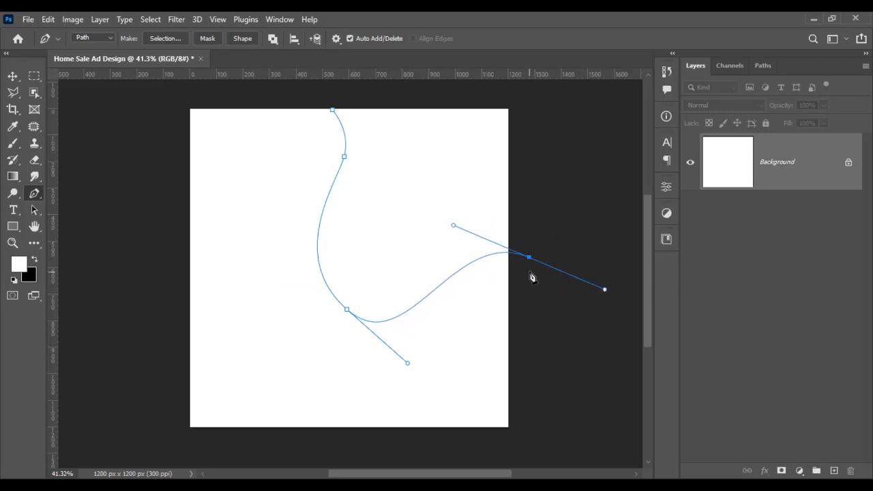
pyautogui.keyDown('alt'); pyautogui.click(529, 259); pyautogui.keyUp('alt')
pyautogui.hotkey('ctrl', 'z')
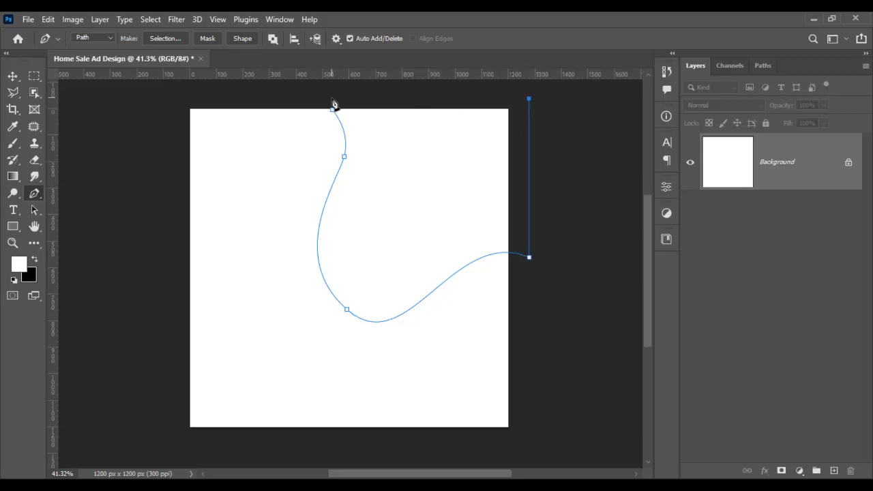
pyautogui.click(332, 99)
pyautogui.click(332, 110)
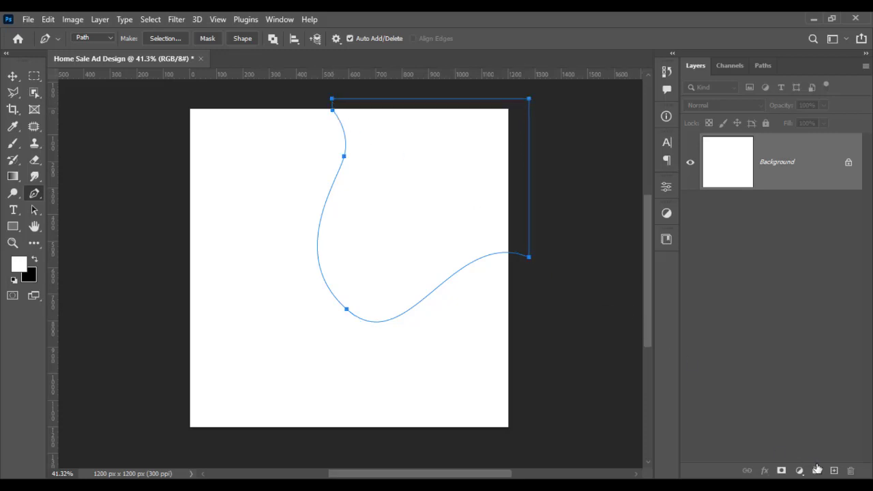
# Step: Fill the closed path with a #ff6666 salmon-red Solid Color layer
pyautogui.click(801, 470)
pyautogui.click(785, 244)
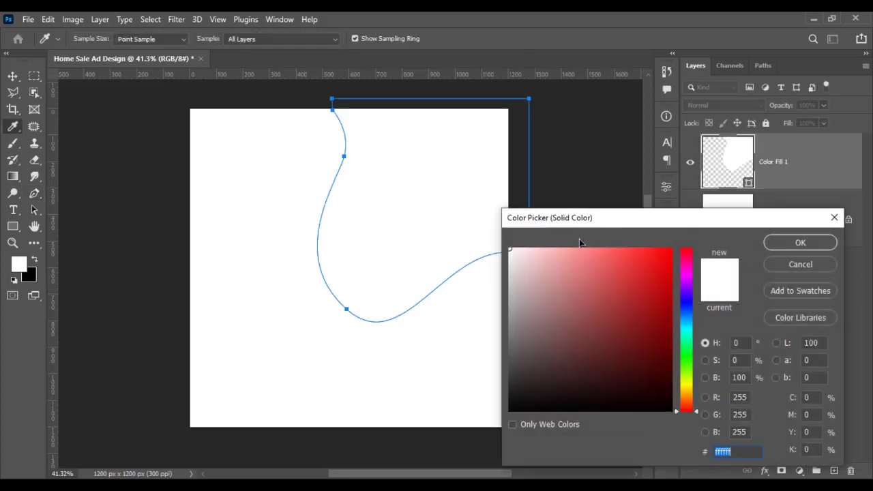
pyautogui.click(606, 249)
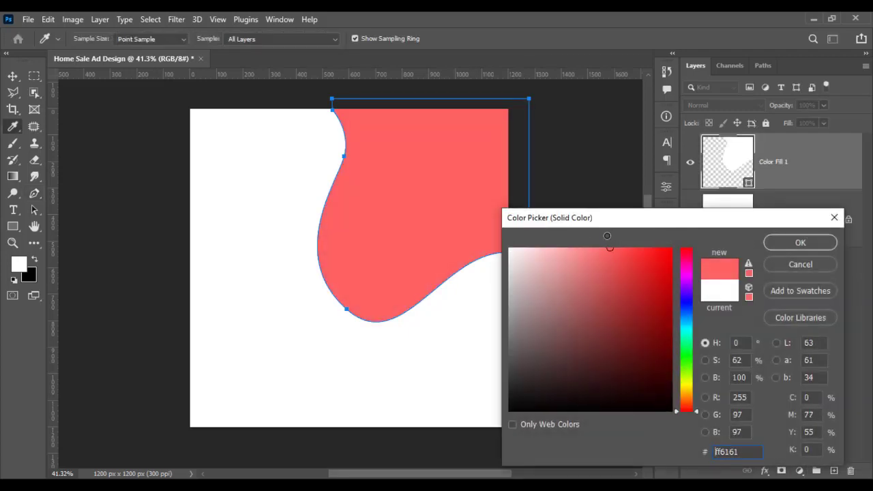
pyautogui.click(796, 250)
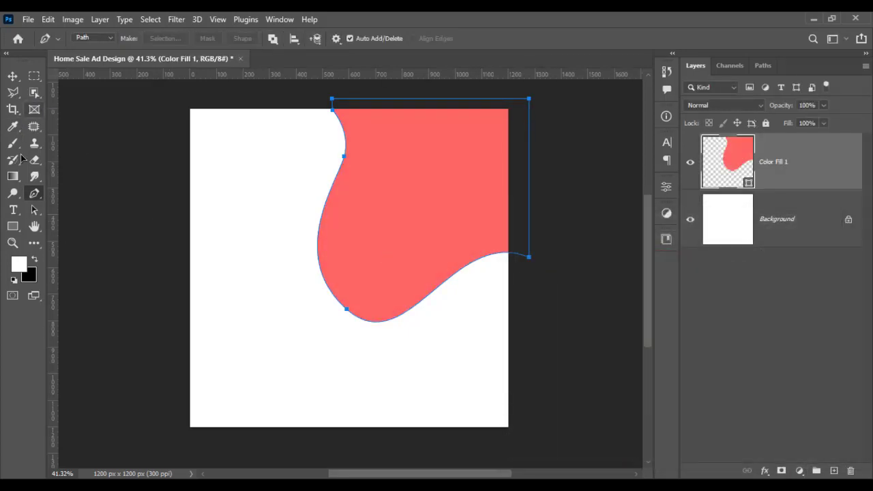
# Step: Refine the wave's upper and bottom anchors with the Convert Point tool
pyautogui.rightClick(34, 194)
pyautogui.click(68, 253)
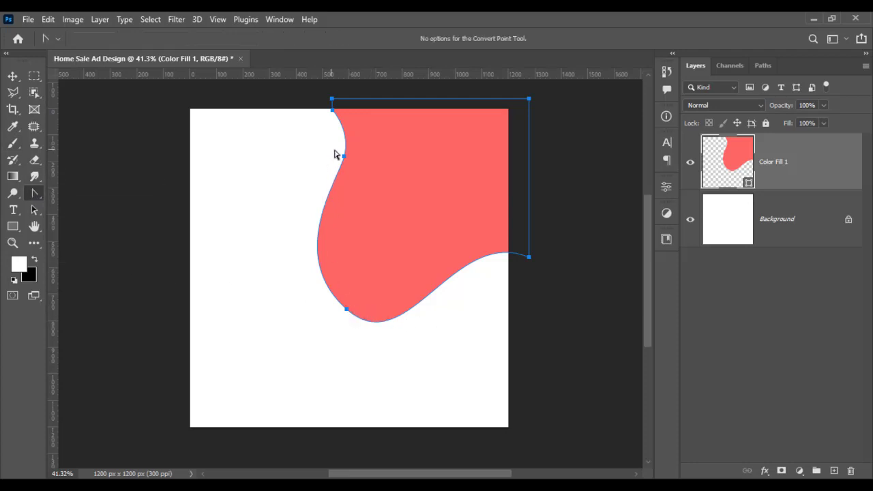
pyautogui.hotkey('ctrl', '+')
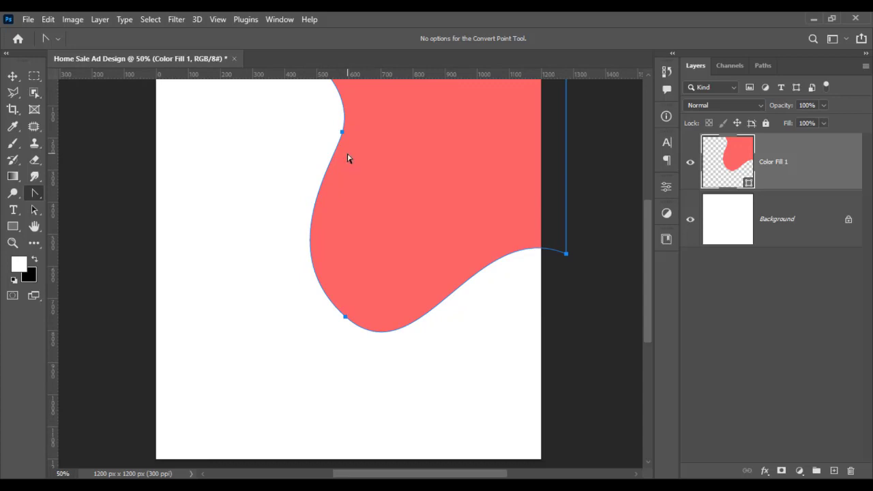
pyautogui.click(341, 132)
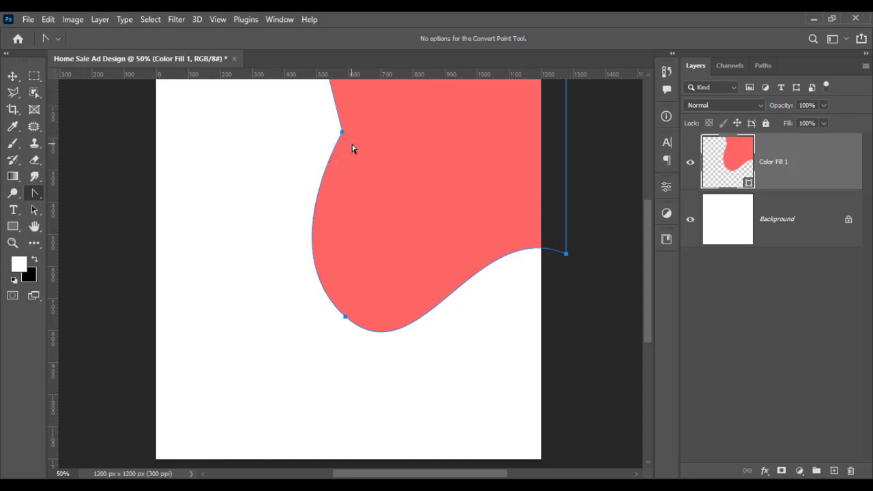
pyautogui.moveTo(342, 132); pyautogui.dragTo(350, 101)
pyautogui.moveTo(342, 134); pyautogui.dragTo(333, 164)
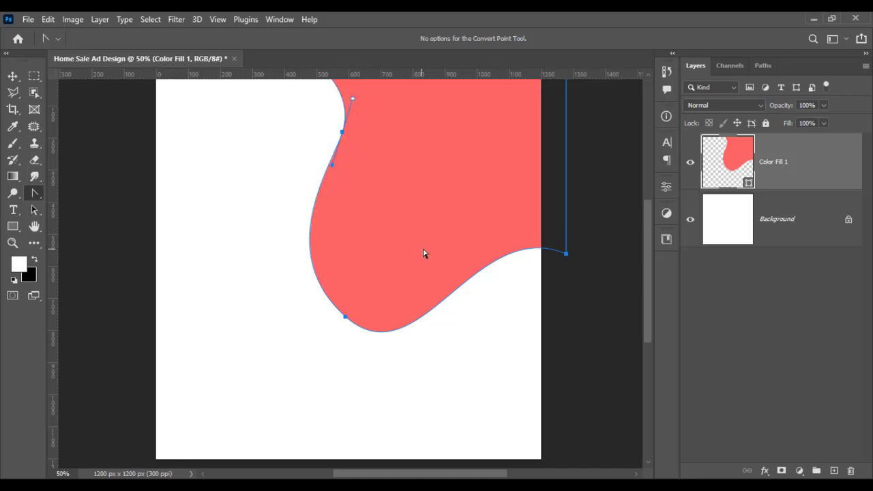
pyautogui.click(346, 317)
pyautogui.moveTo(345, 316)
pyautogui.mouseDown()
pyautogui.moveTo(439, 396)
pyautogui.moveTo(460, 378)
pyautogui.mouseUp()
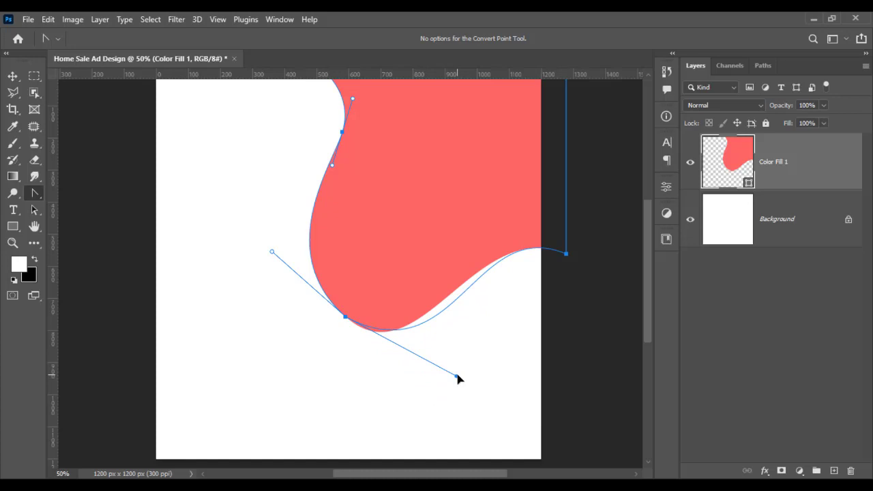
pyautogui.click(592, 297)
pyautogui.scroll(-2, 346, 273)
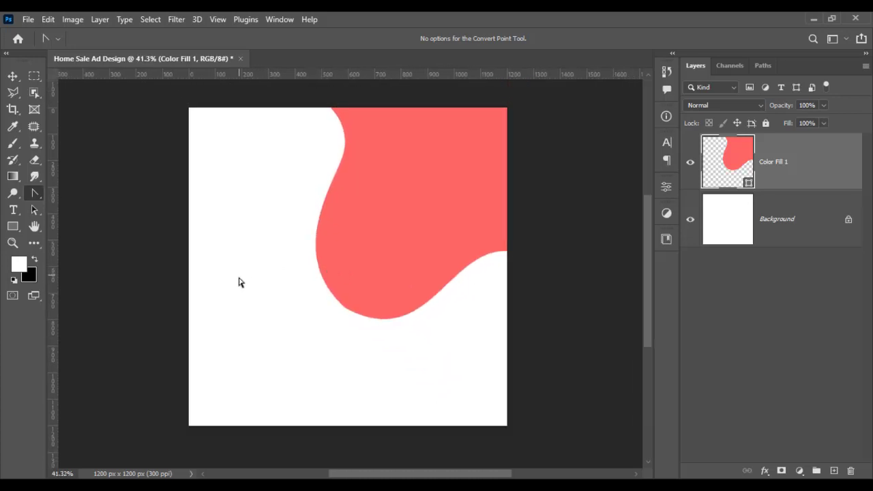
pyautogui.scroll(1, 239, 283)
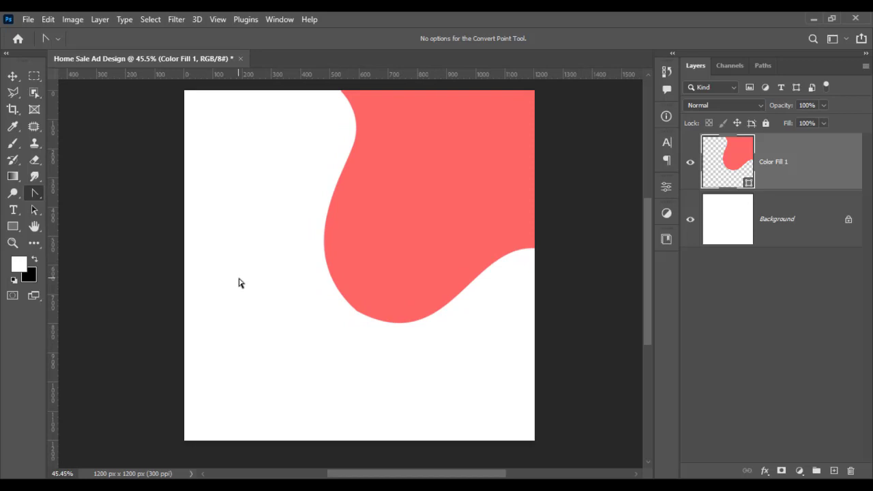
# Step: Duplicate the Color Fill 1 layer, then reselect the original
pyautogui.rightClick(787, 184)
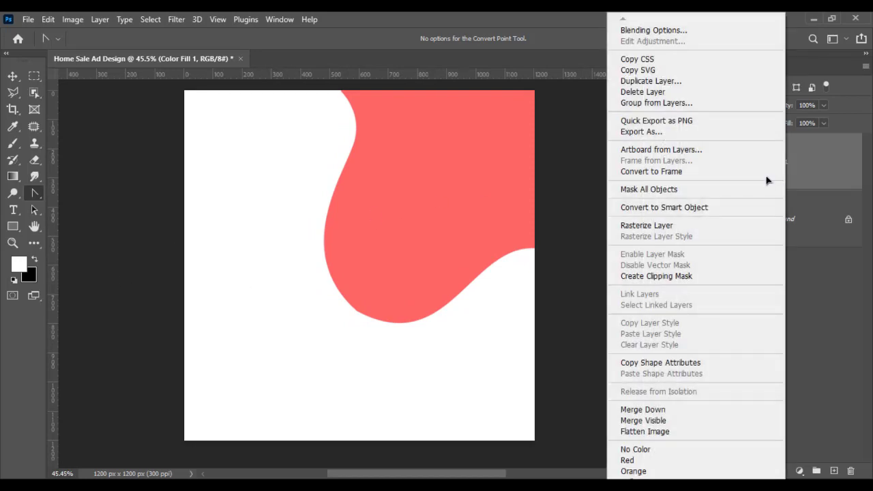
pyautogui.click(637, 81)
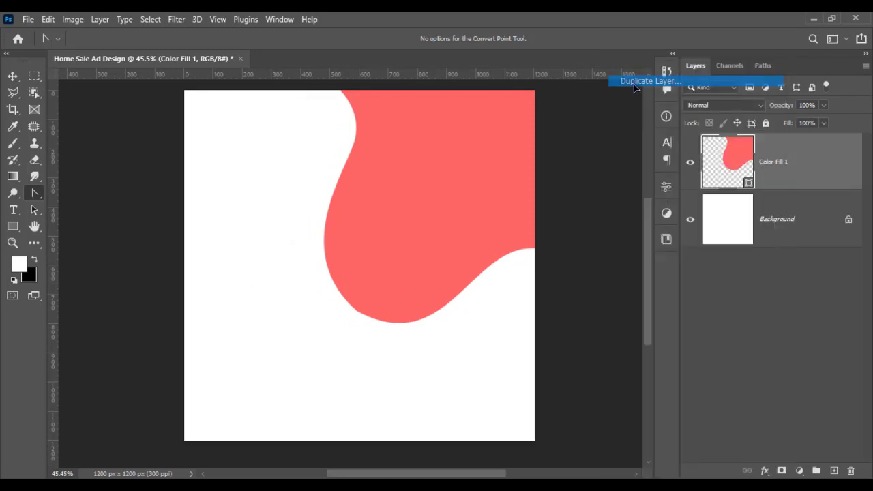
pyautogui.click(552, 134)
pyautogui.click(778, 205)
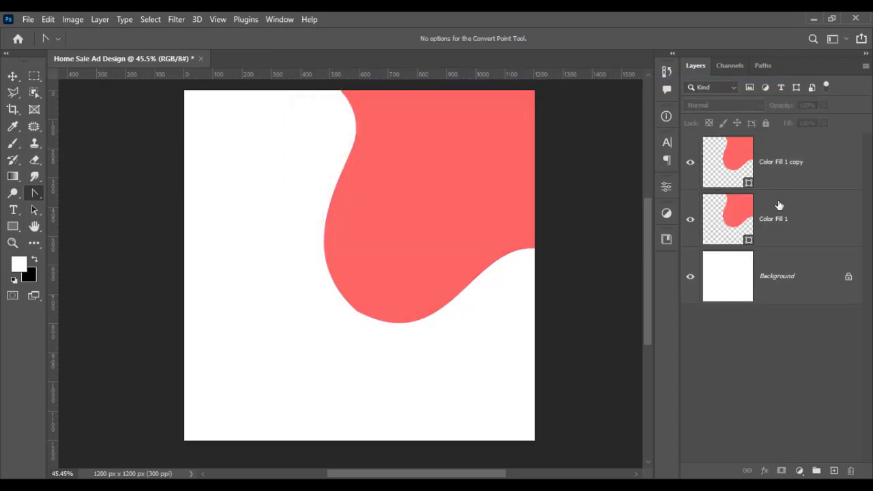
pyautogui.click(12, 226)
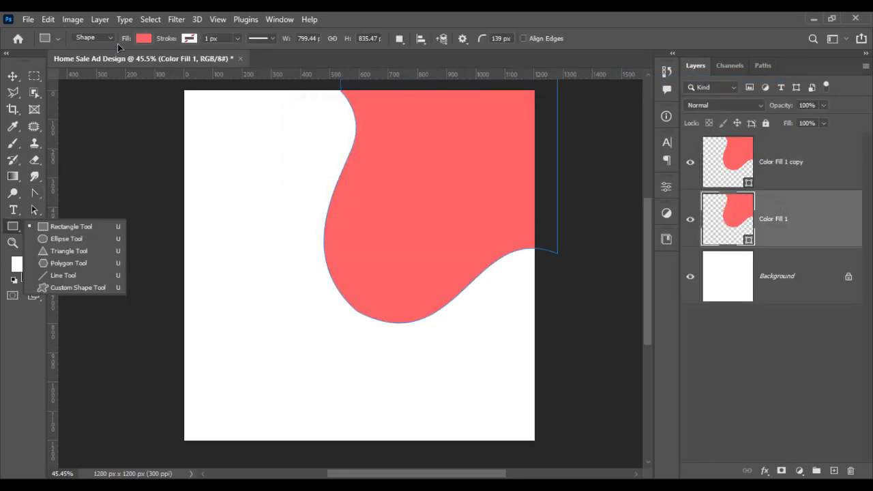
# Step: Give Color Fill 1 no fill and a dark stroke about 97 px wide
pyautogui.click(142, 38)
pyautogui.click(67, 69)
pyautogui.click(143, 38)
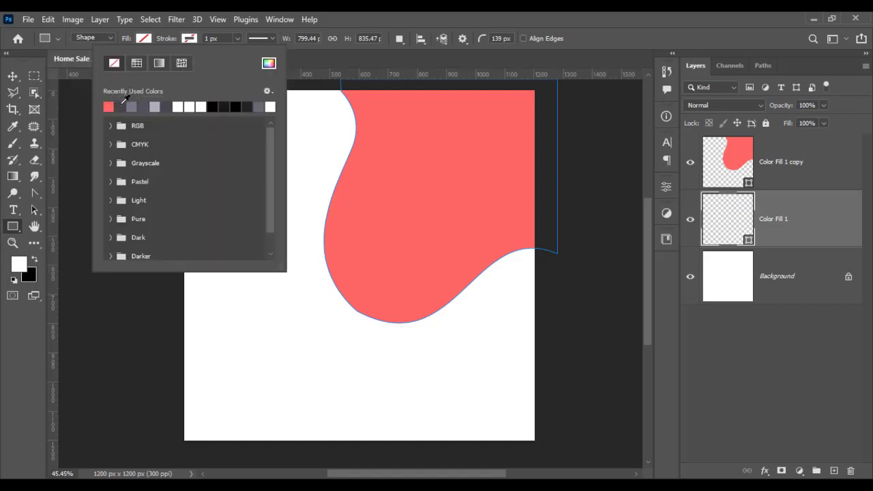
pyautogui.click(121, 105)
pyautogui.click(237, 38)
pyautogui.moveTo(226, 53); pyautogui.dragTo(260, 61)
pyautogui.scroll(-2, 361, 165)
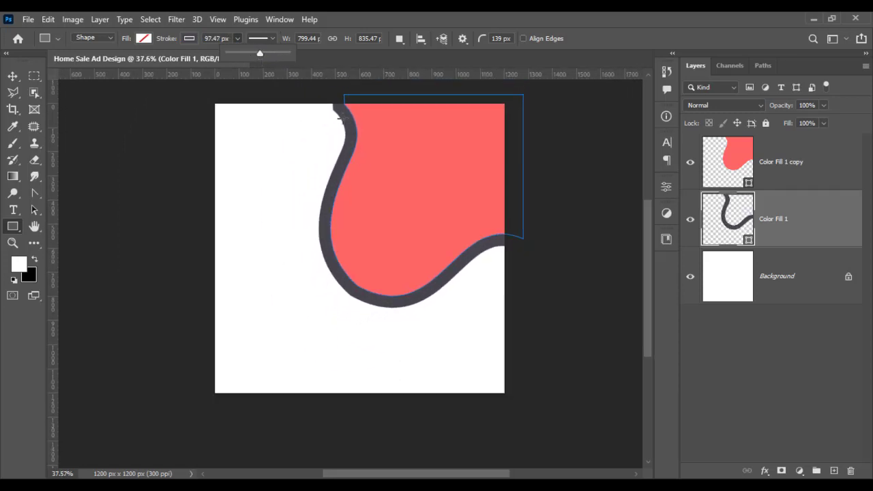
pyautogui.scroll(-1, 349, 118)
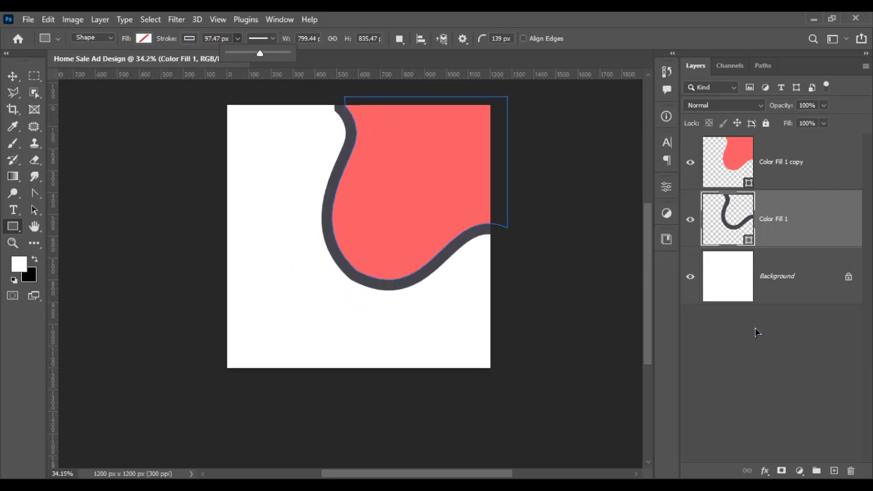
pyautogui.press('Return')
# Step: Scale both wave layers up to about 104%
pyautogui.keyDown('shift'); pyautogui.click(787, 181); pyautogui.keyUp('shift')
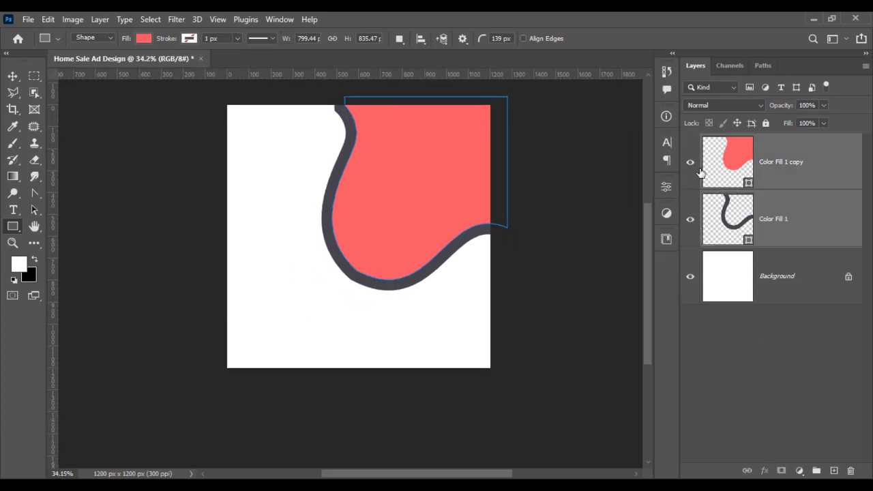
pyautogui.scroll(-1, 474, 137)
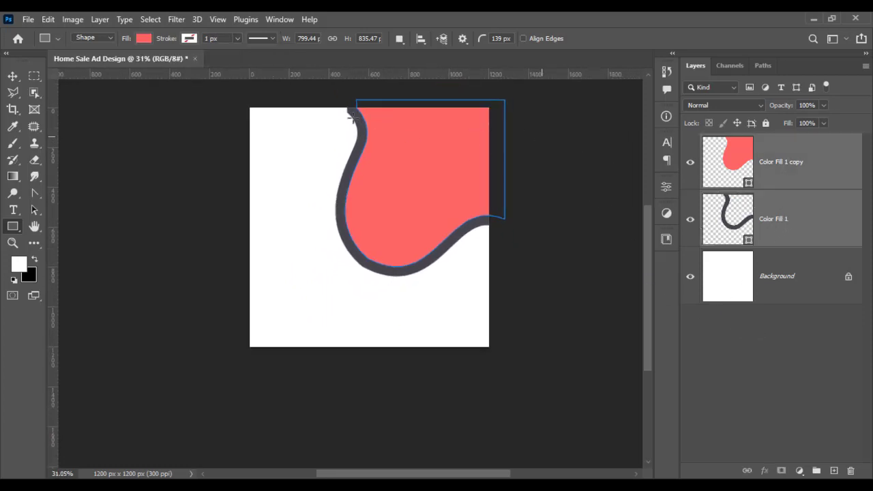
pyautogui.click(12, 76)
pyautogui.moveTo(424, 89); pyautogui.dragTo(425, 83)
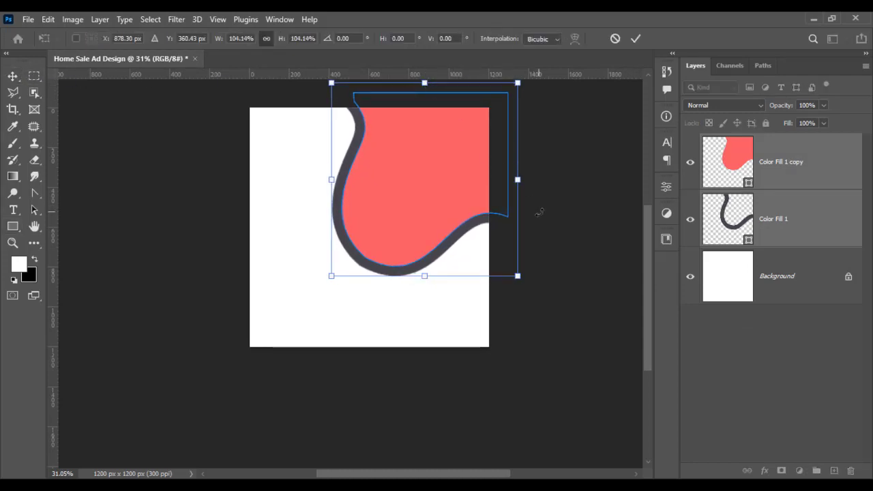
pyautogui.press('Return')
pyautogui.click(503, 273)
# Step: Select the dark outline Color Fill 1 layer and delete it
pyautogui.scroll(2, 433, 332)
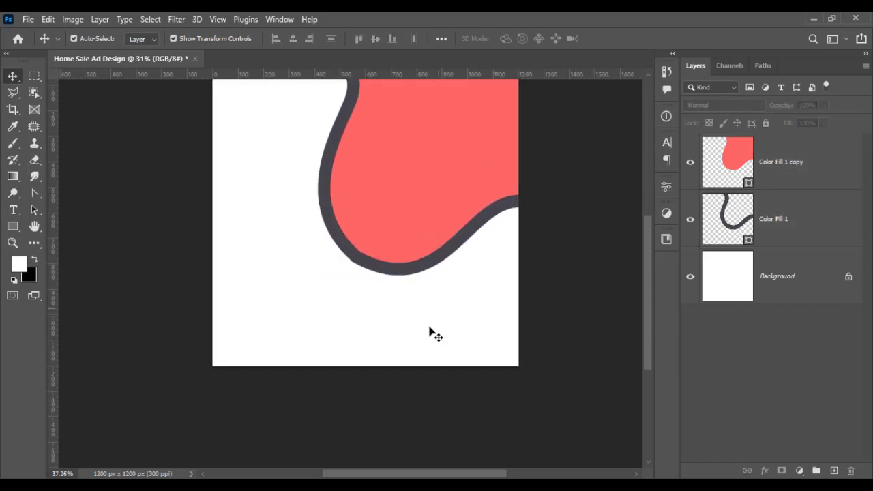
pyautogui.scroll(2, 362, 305)
pyautogui.scroll(2, 362, 305)
pyautogui.scroll(2, 324, 269)
pyautogui.scroll(1, 417, 357)
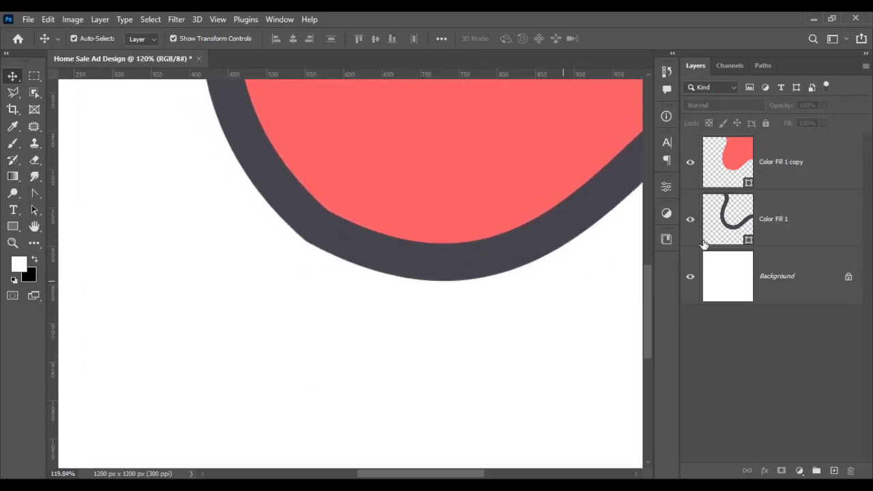
pyautogui.click(813, 199)
pyautogui.click(789, 171)
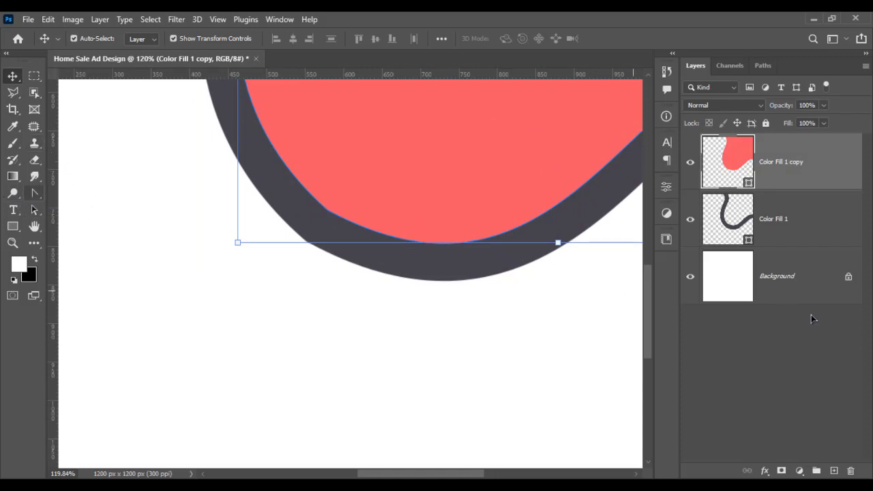
pyautogui.click(811, 206)
pyautogui.press('Delete')
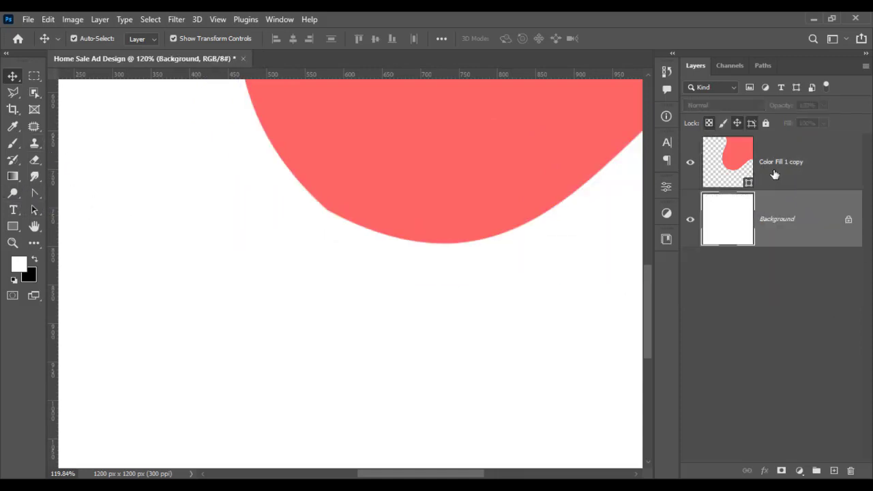
# Step: Pull curve handles from the copy's lower-left anchor to deepen the lower curve
pyautogui.click(774, 174)
pyautogui.click(35, 193)
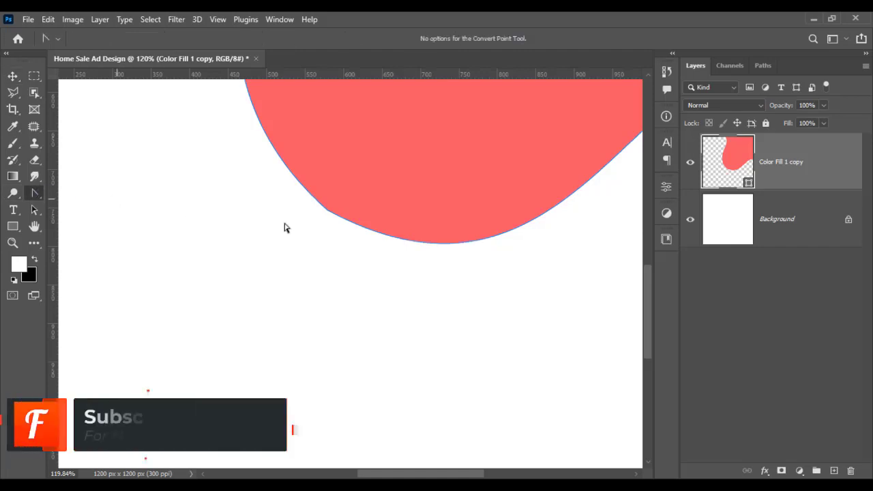
pyautogui.moveTo(326, 210)
pyautogui.mouseDown()
pyautogui.moveTo(605, 359)
pyautogui.moveTo(614, 375)
pyautogui.mouseUp()
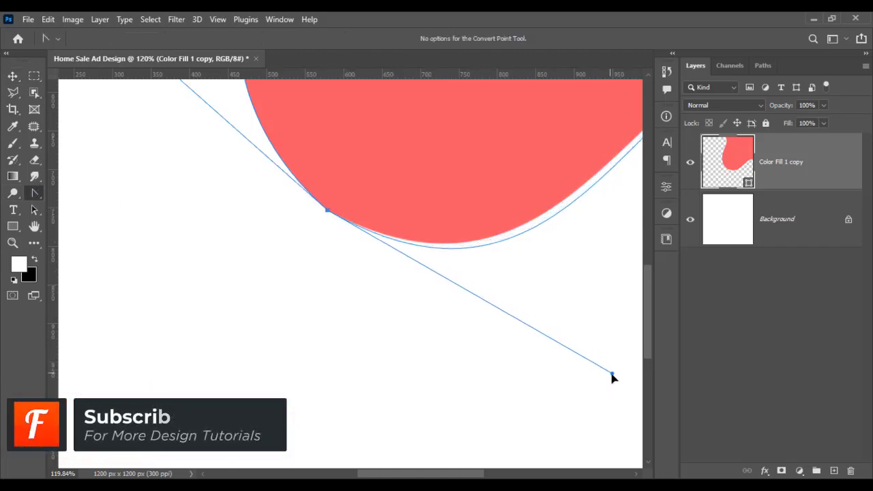
pyautogui.click(319, 279)
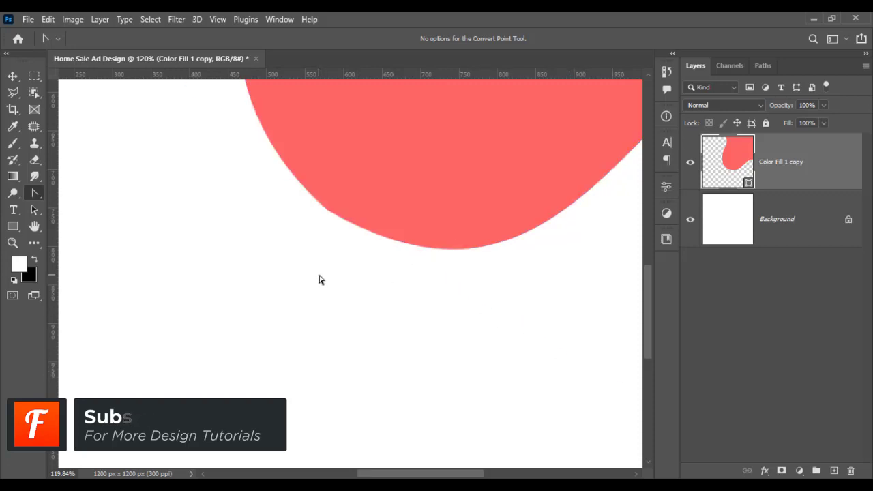
pyautogui.click(329, 211)
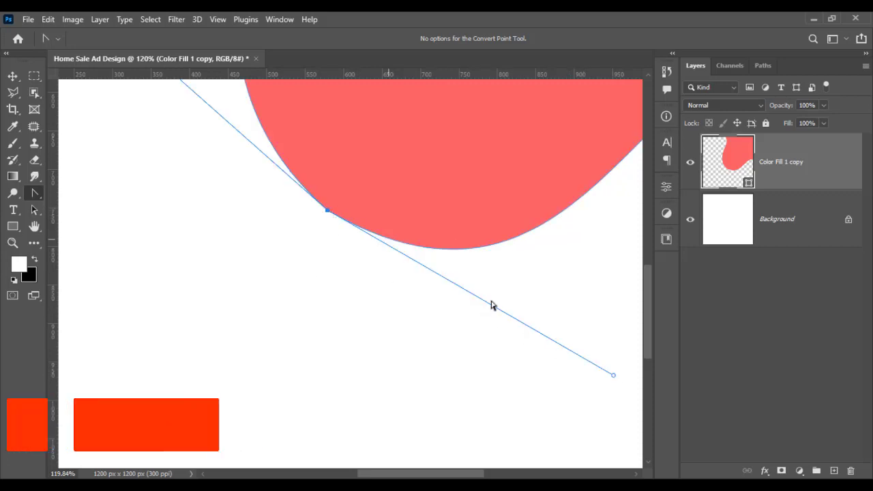
pyautogui.moveTo(613, 377); pyautogui.dragTo(629, 391)
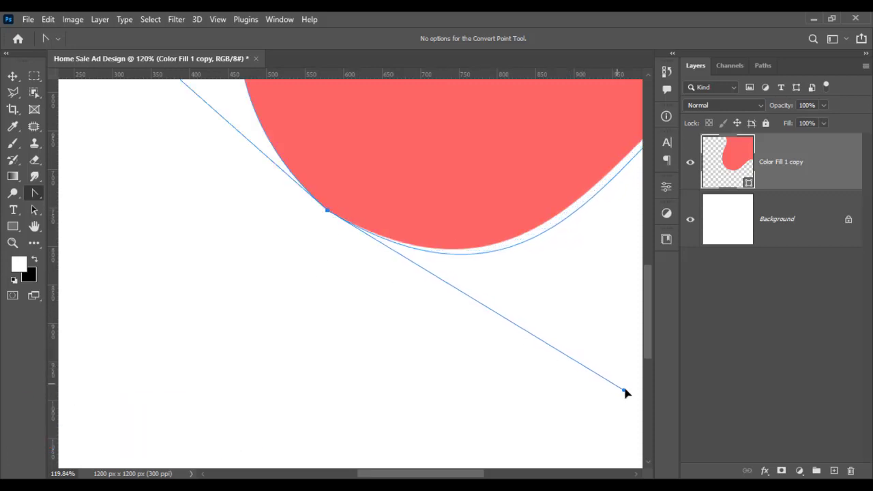
# Step: Undo an accidentally drawn ellipse and close the shape properties
pyautogui.click(11, 77)
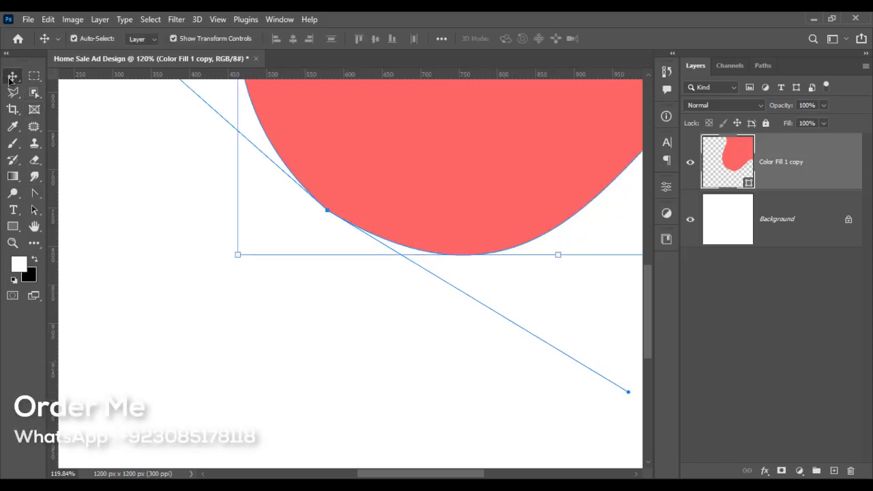
pyautogui.click(17, 226)
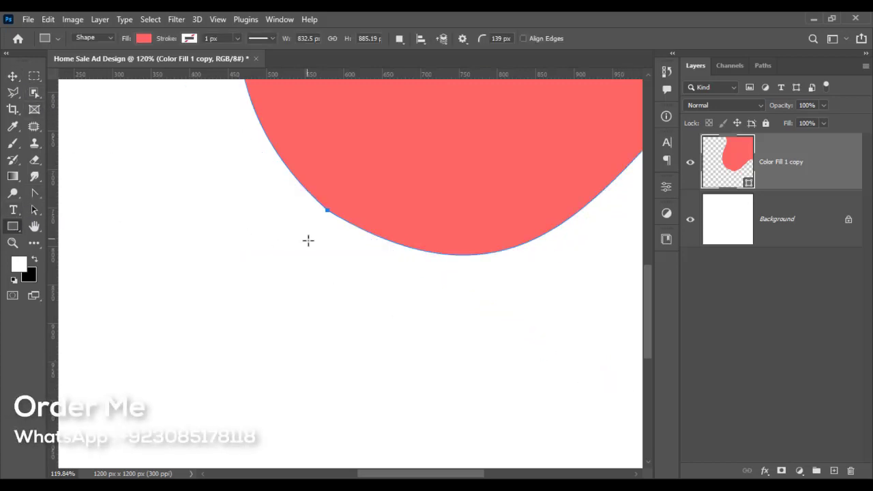
pyautogui.moveTo(309, 240); pyautogui.dragTo(371, 187)
pyautogui.hotkey('ctrl', 'z')
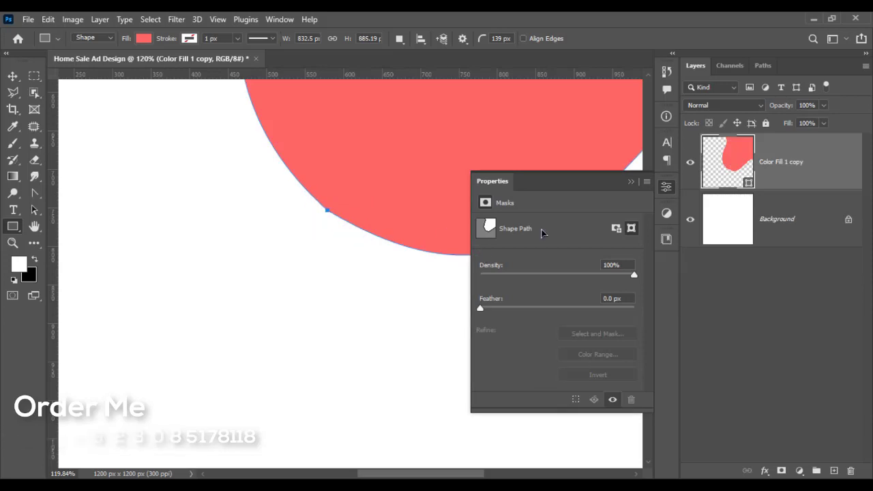
pyautogui.click(667, 187)
pyautogui.scroll(2, 466, 307)
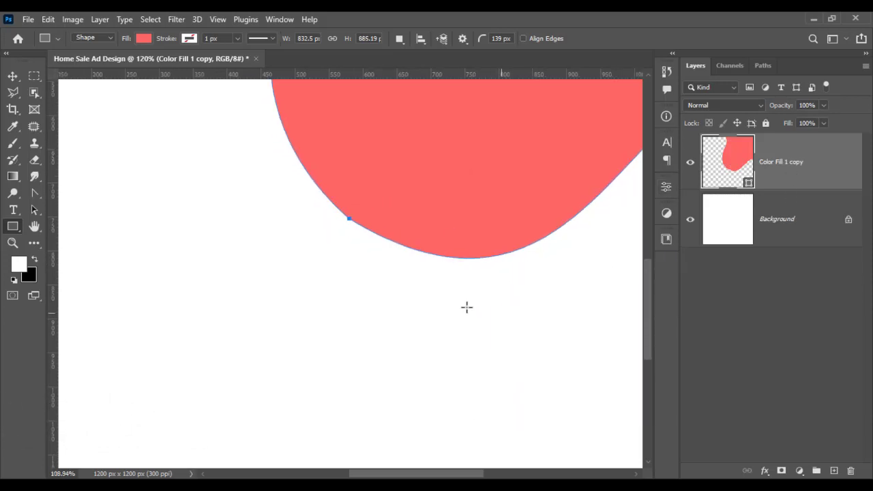
pyautogui.scroll(-5, 439, 289)
pyautogui.scroll(1, 396, 301)
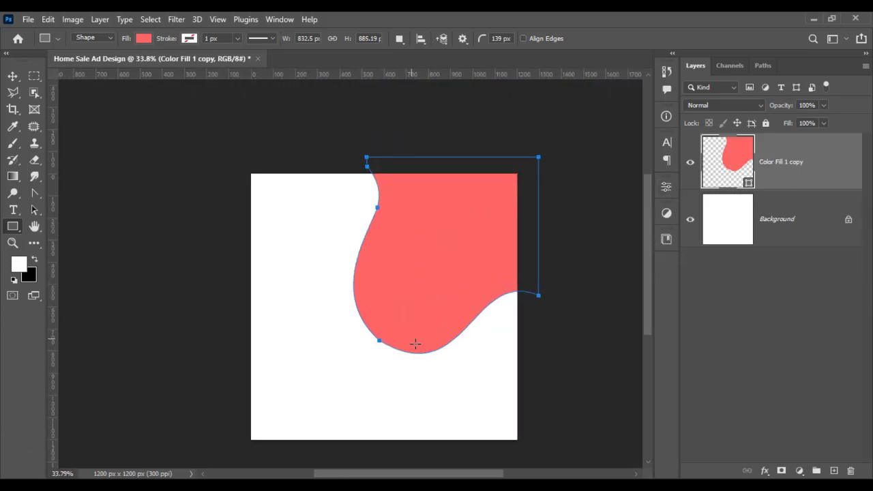
pyautogui.scroll(2, 414, 345)
pyautogui.scroll(2, 403, 346)
pyautogui.scroll(2, 398, 335)
pyautogui.scroll(2, 358, 310)
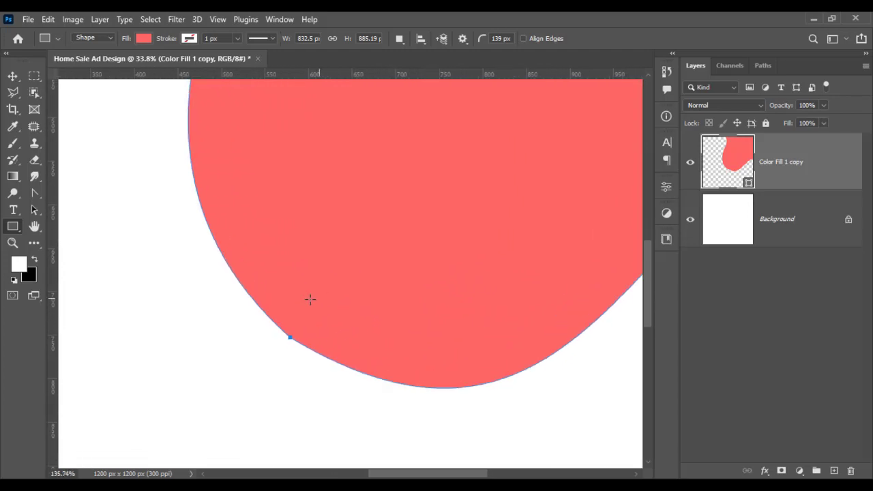
pyautogui.click(12, 75)
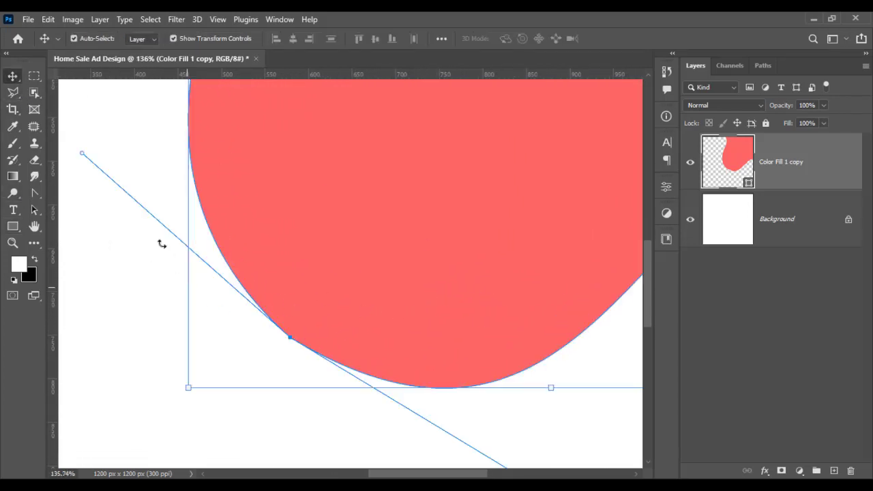
# Step: Adjust the lower curve's handle again for a rounder bottom bulge
pyautogui.click(81, 154)
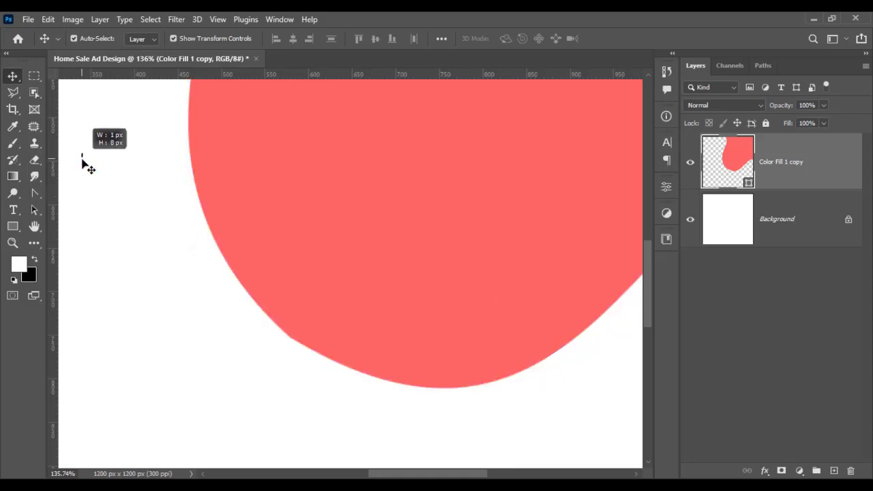
pyautogui.click(35, 193)
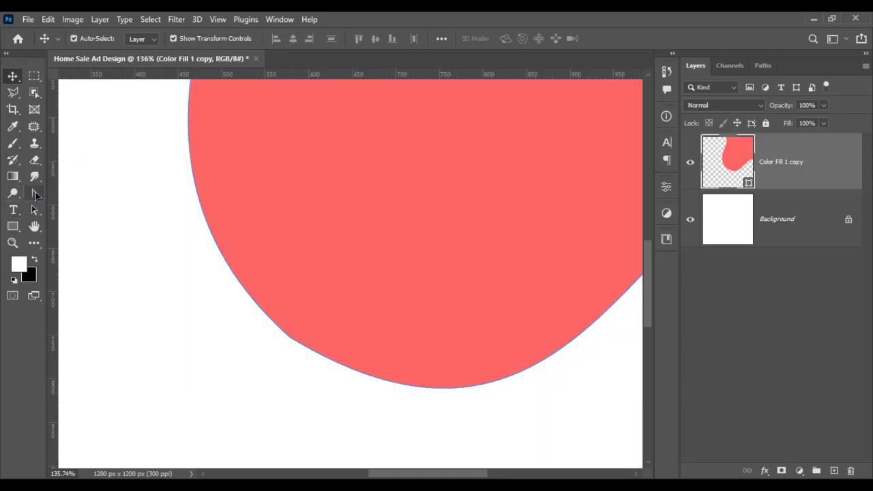
pyautogui.click(318, 353)
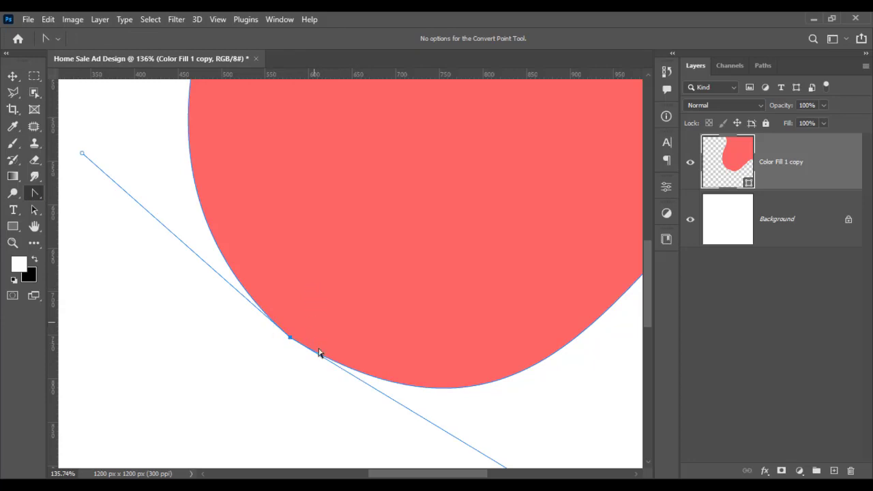
pyautogui.scroll(-2, 516, 434)
pyautogui.scroll(-2, 505, 423)
pyautogui.scroll(-2, 453, 386)
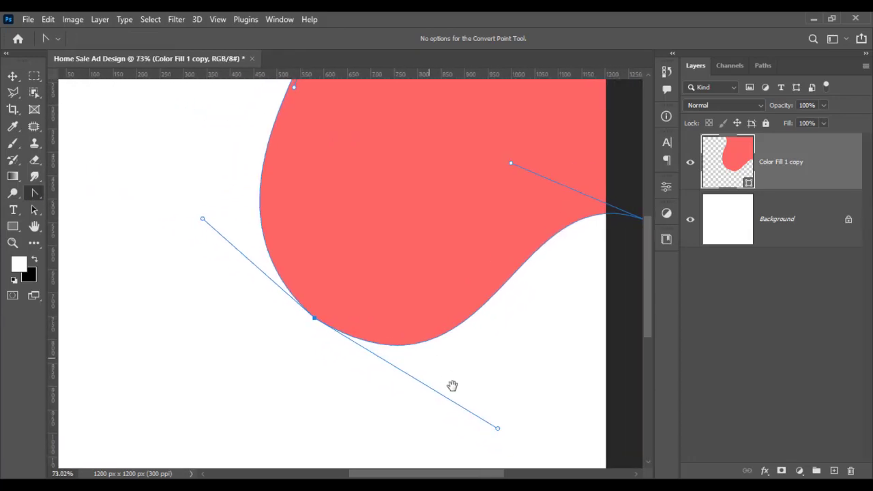
pyautogui.moveTo(498, 429); pyautogui.dragTo(506, 445)
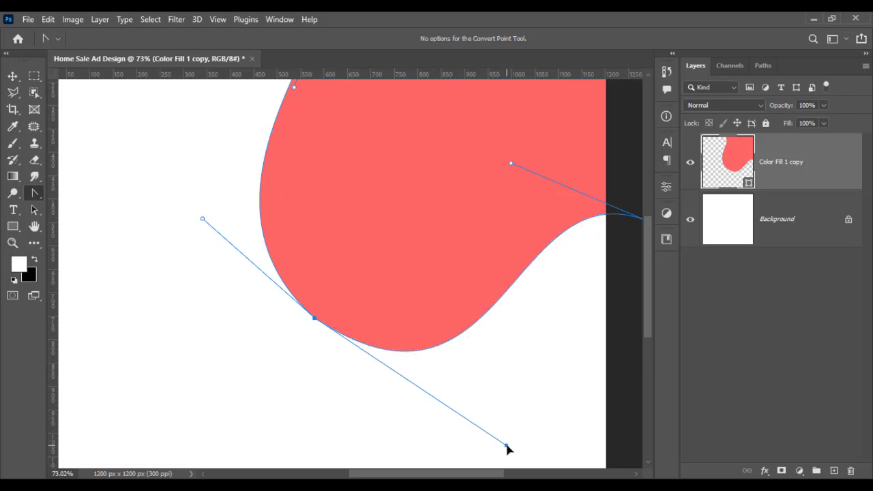
pyautogui.click(294, 396)
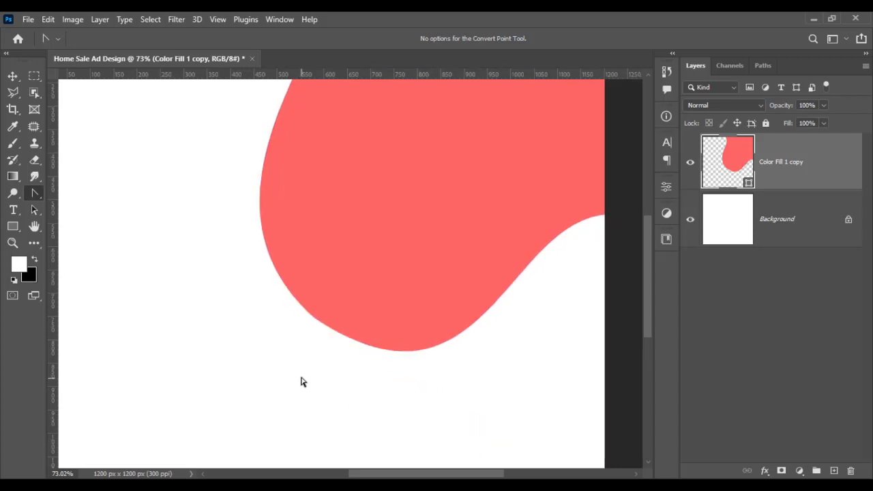
pyautogui.keyDown('alt'); pyautogui.scroll(-3, 302, 380); pyautogui.keyUp('alt')
pyautogui.click(316, 371)
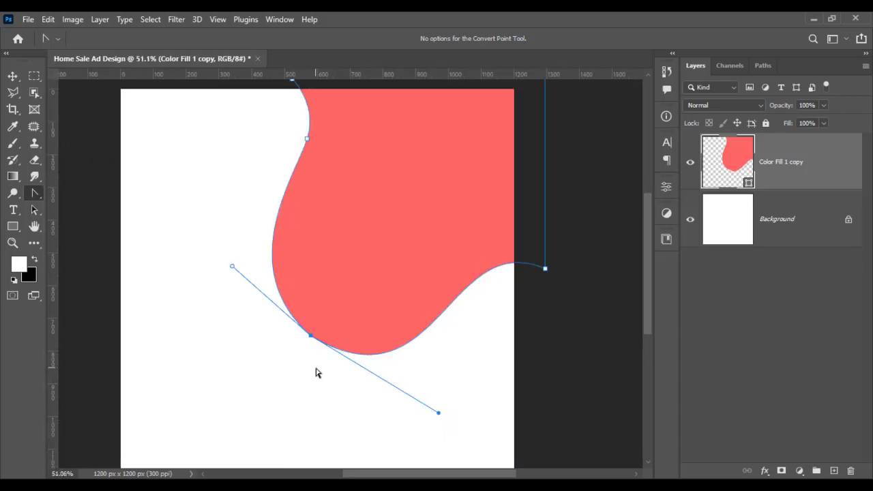
pyautogui.click(616, 352)
pyautogui.keyDown('alt'); pyautogui.scroll(2, 271, 372); pyautogui.keyUp('alt')
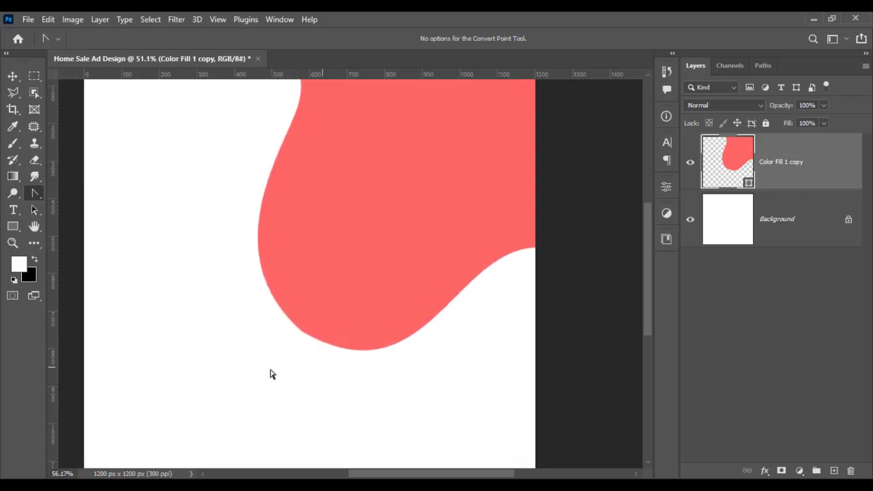
pyautogui.keyDown('alt'); pyautogui.scroll(2, 271, 369); pyautogui.keyUp('alt')
pyautogui.keyDown('alt'); pyautogui.scroll(2, 295, 329); pyautogui.keyUp('alt')
pyautogui.keyDown('alt'); pyautogui.scroll(2, 303, 318); pyautogui.keyUp('alt')
pyautogui.keyDown('alt'); pyautogui.scroll(1, 409, 287); pyautogui.keyUp('alt')
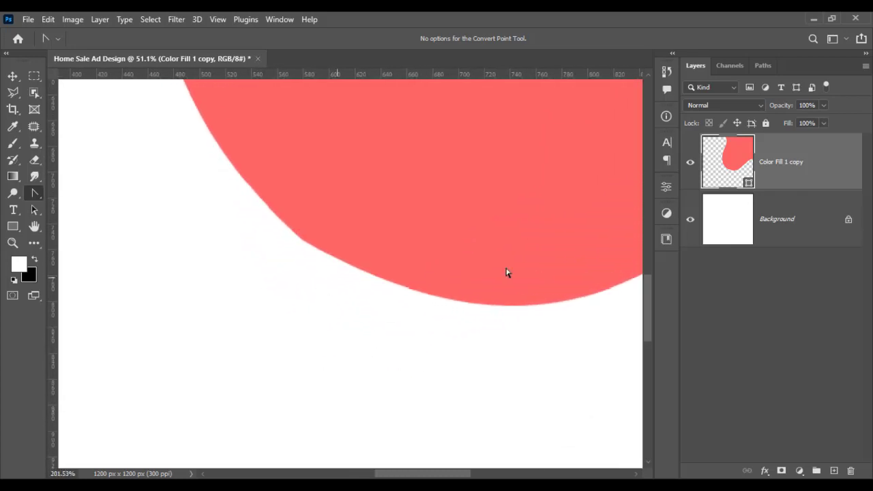
# Step: Add two anchor points along the wave's lower-left edge
pyautogui.rightClick(39, 197)
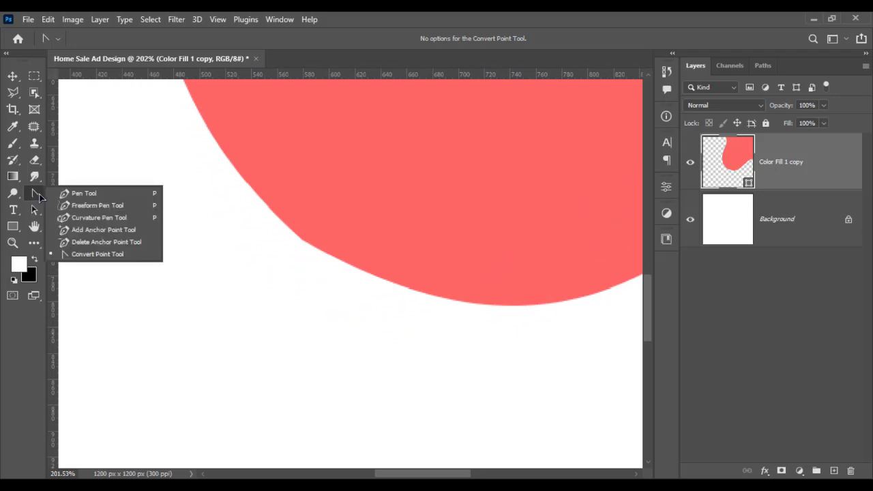
pyautogui.click(273, 197)
pyautogui.rightClick(40, 195)
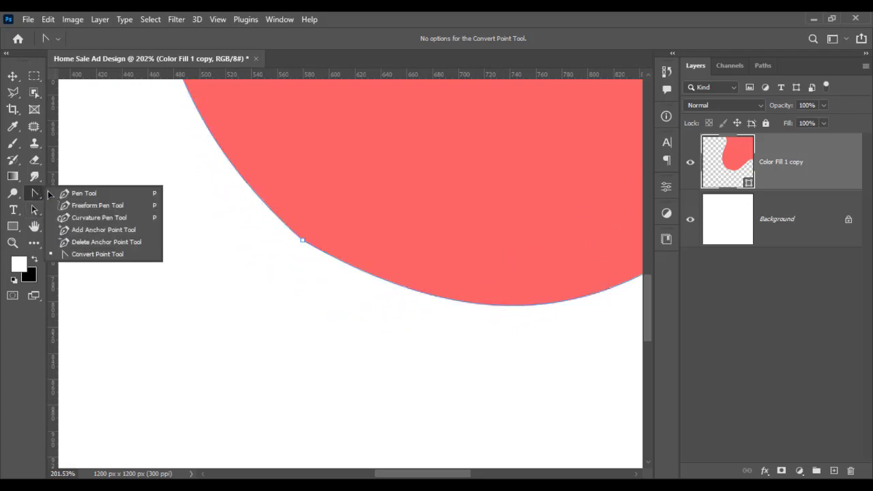
pyautogui.click(69, 228)
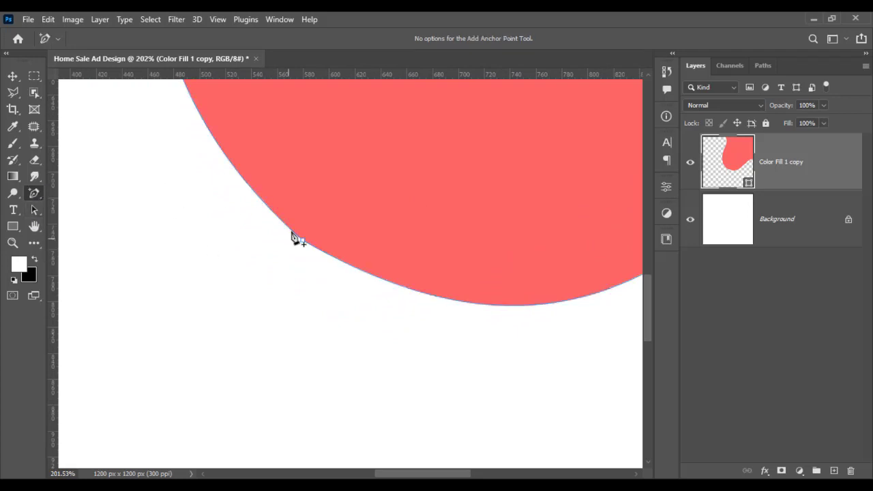
pyautogui.click(252, 190)
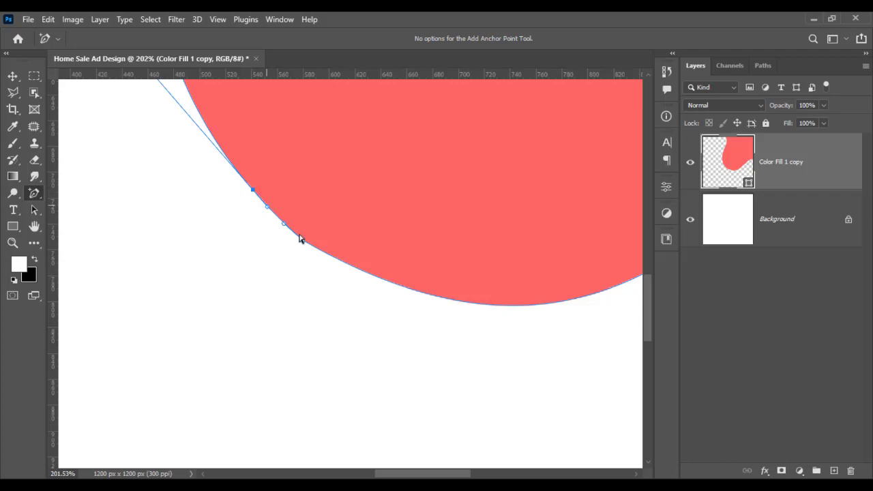
pyautogui.click(366, 273)
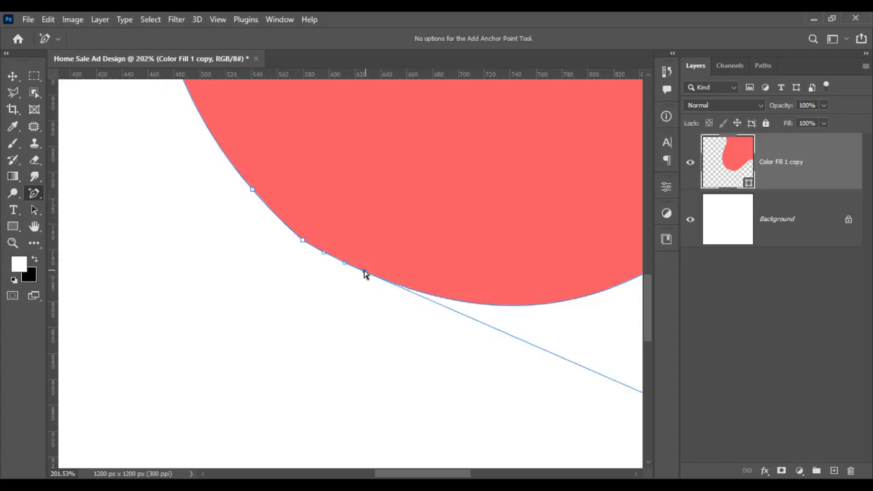
# Step: Drag the new points to flatten the bottom curve and commit the edit
pyautogui.moveTo(301, 240)
pyautogui.mouseDown()
pyautogui.moveTo(270, 218)
pyautogui.moveTo(276, 221)
pyautogui.mouseUp()
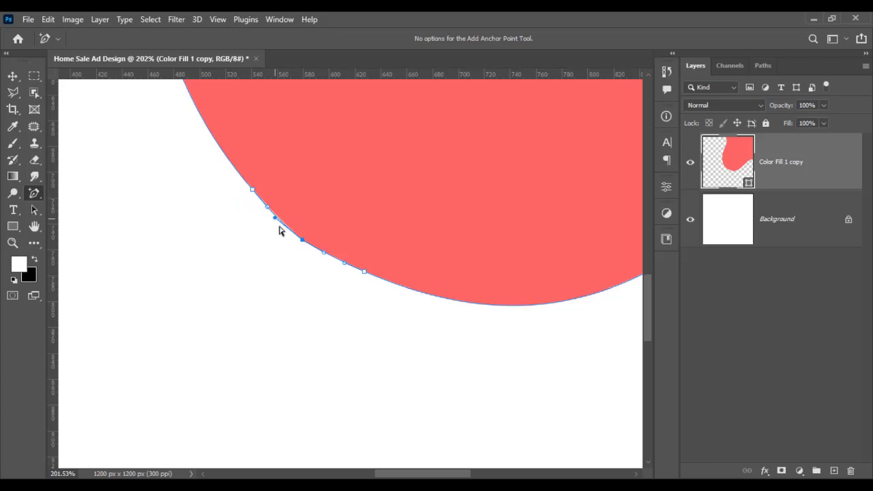
pyautogui.moveTo(345, 264); pyautogui.dragTo(346, 271)
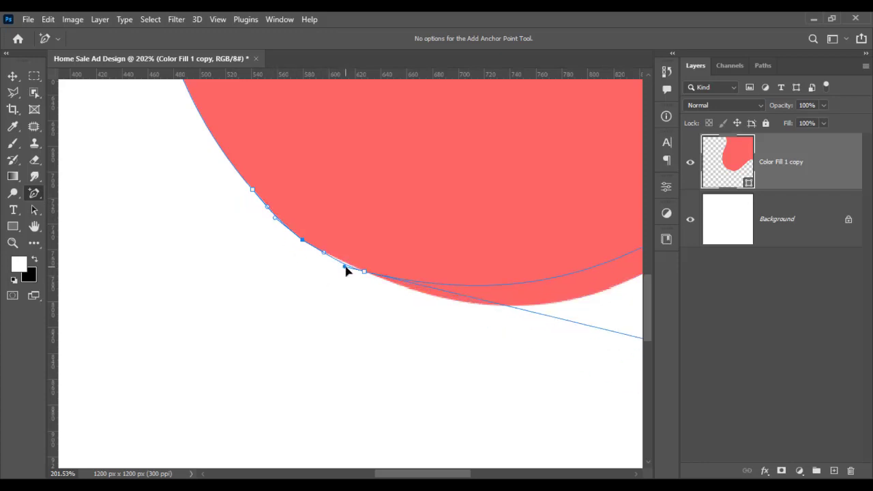
pyautogui.press('Return')
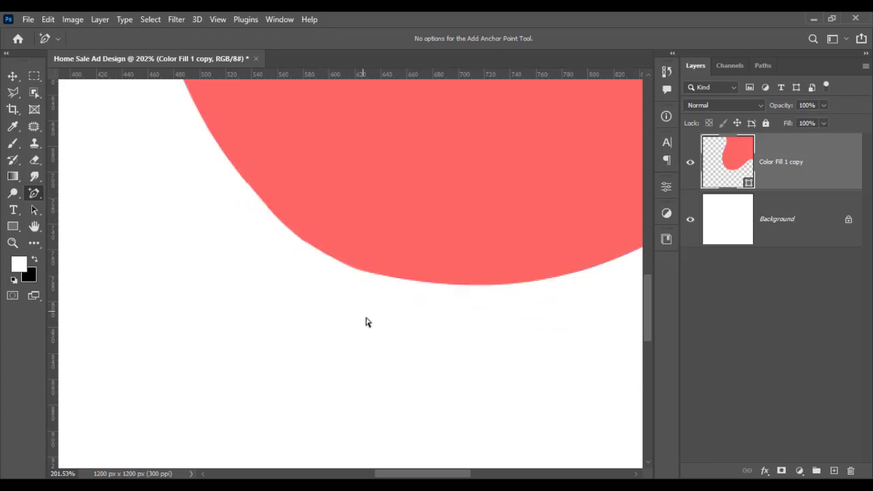
pyautogui.scroll(-1, 368, 334)
pyautogui.scroll(-2, 369, 335)
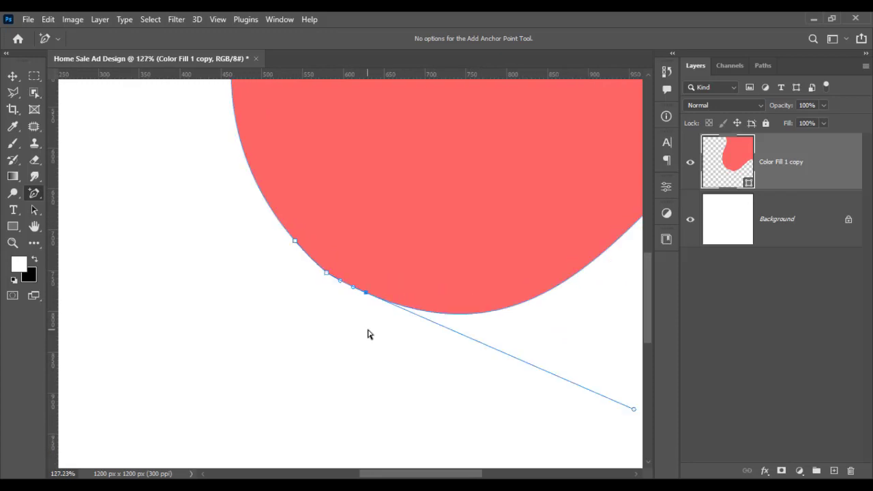
pyautogui.scroll(-2, 368, 334)
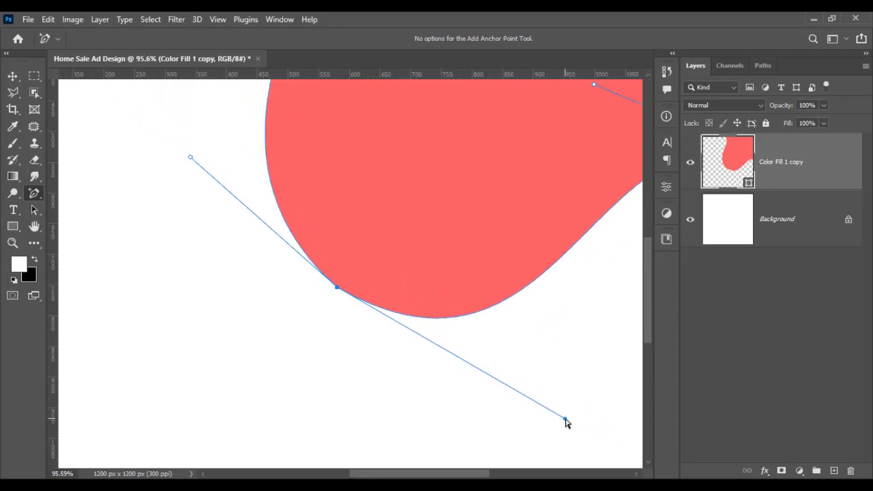
pyautogui.scroll(-5, 362, 383)
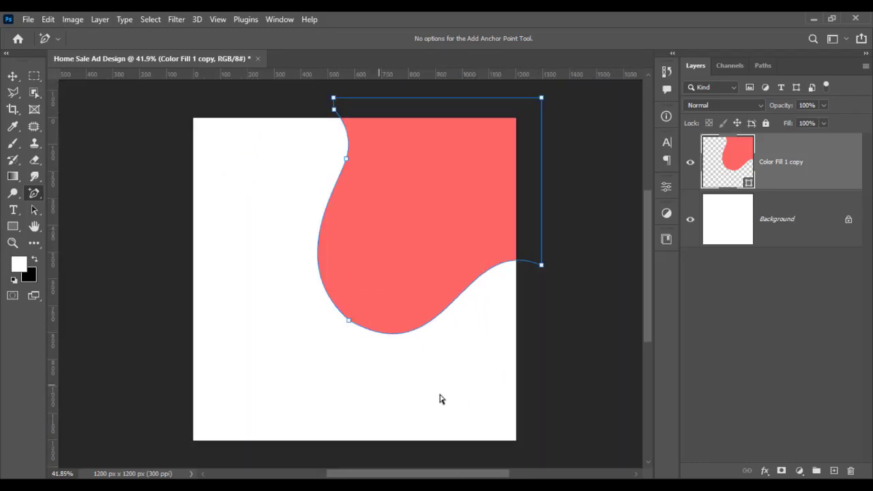
# Step: Duplicate the wave layer as Color Fill 1 copy 2
pyautogui.rightClick(807, 163)
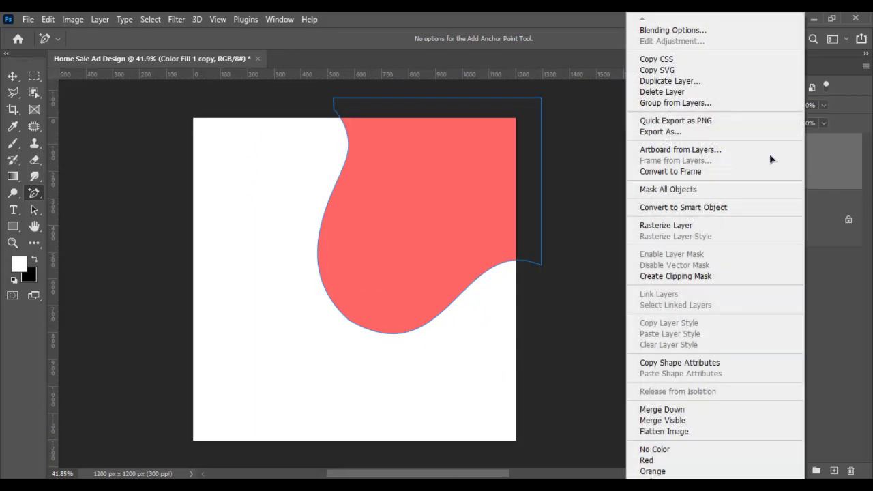
pyautogui.click(687, 84)
pyautogui.click(541, 135)
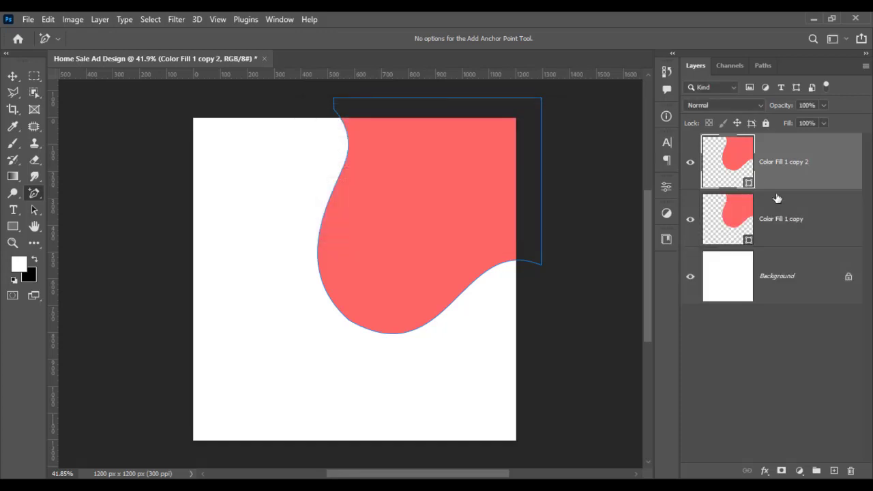
# Step: Give the lower wave copy no fill and a dark 56.53 px stroke
pyautogui.click(13, 226)
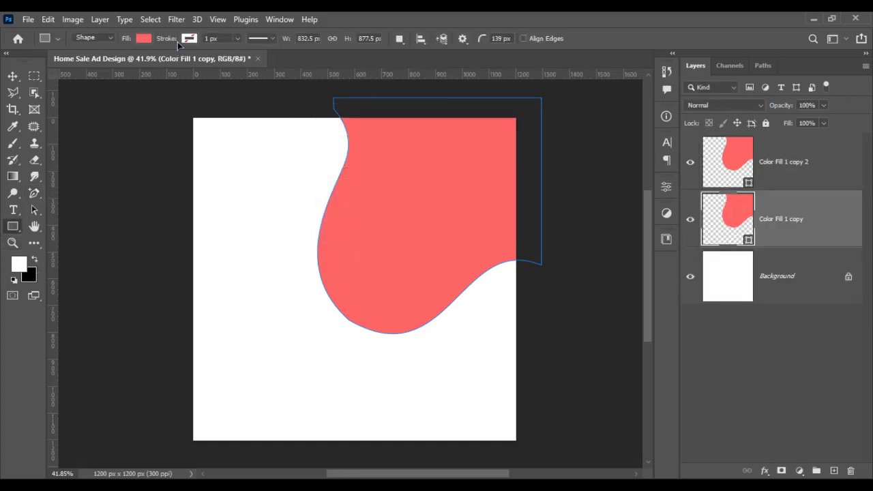
pyautogui.click(144, 39)
pyautogui.click(74, 60)
pyautogui.click(189, 38)
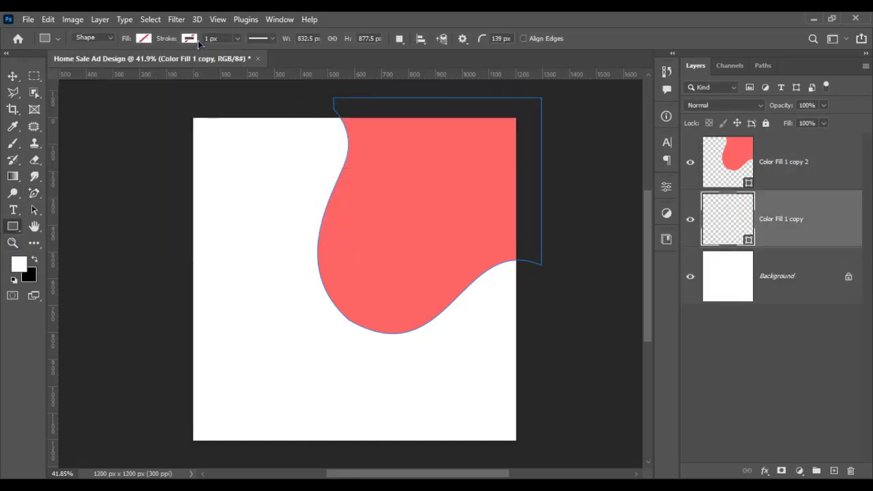
pyautogui.click(112, 100)
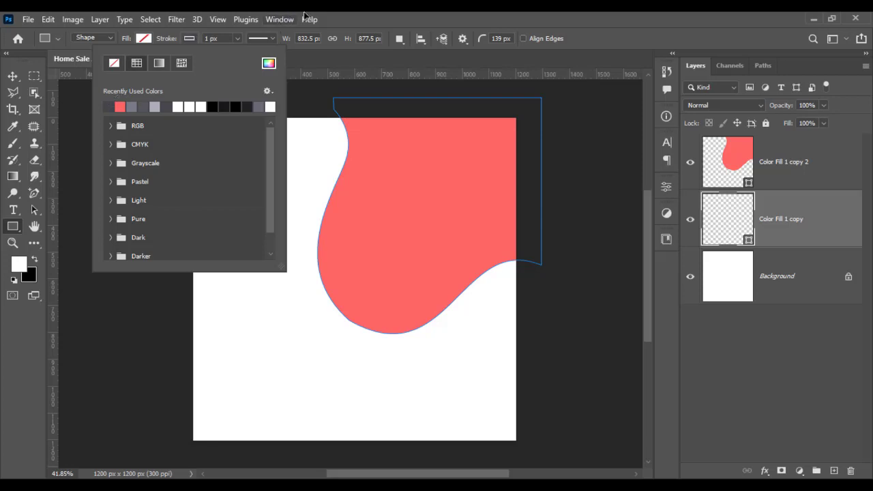
pyautogui.click(287, 42)
pyautogui.click(238, 40)
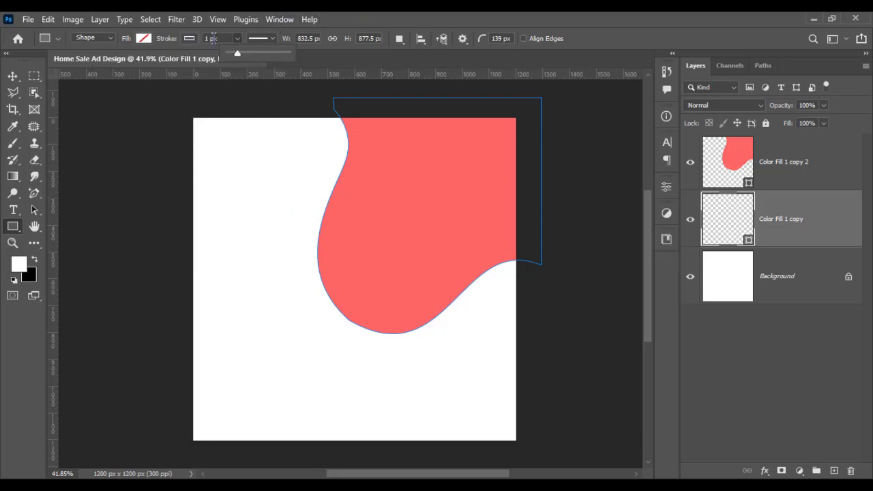
pyautogui.moveTo(238, 54); pyautogui.dragTo(250, 55)
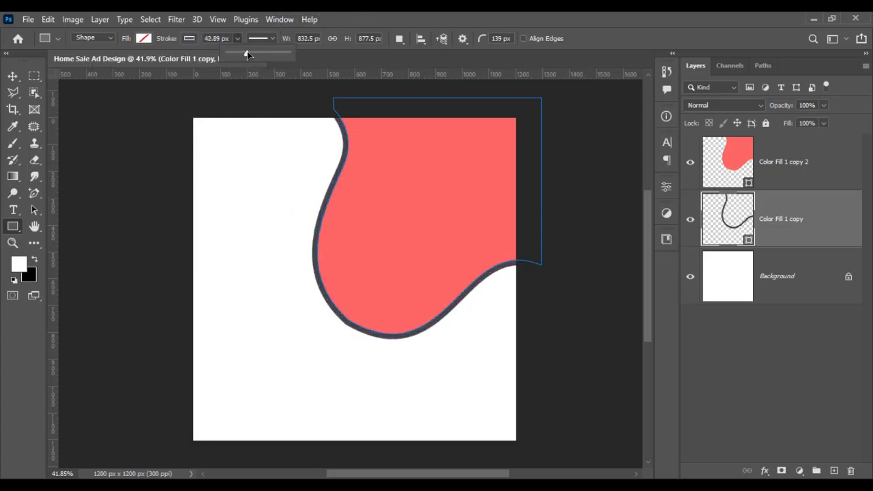
# Step: Deselect the wave layer and shift the canvas view slightly left
pyautogui.click(13, 76)
pyautogui.click(133, 215)
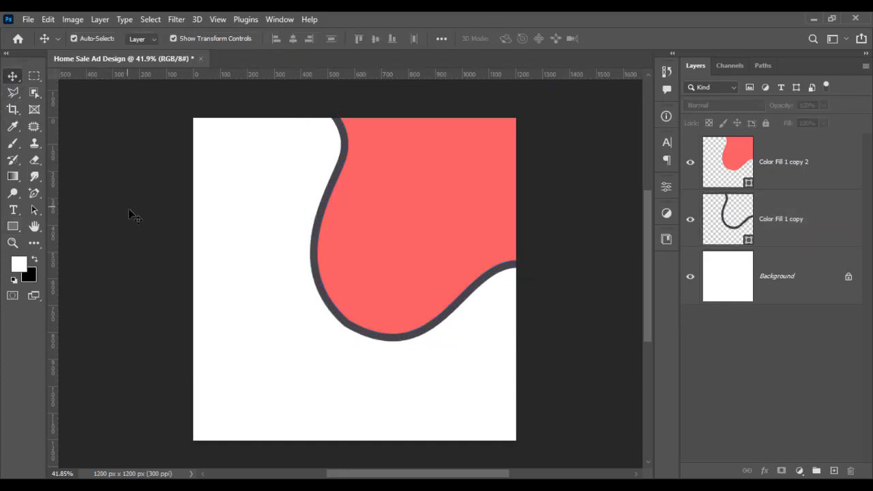
pyautogui.scroll(-3, 171, 325)
pyautogui.scroll(3, 234, 361)
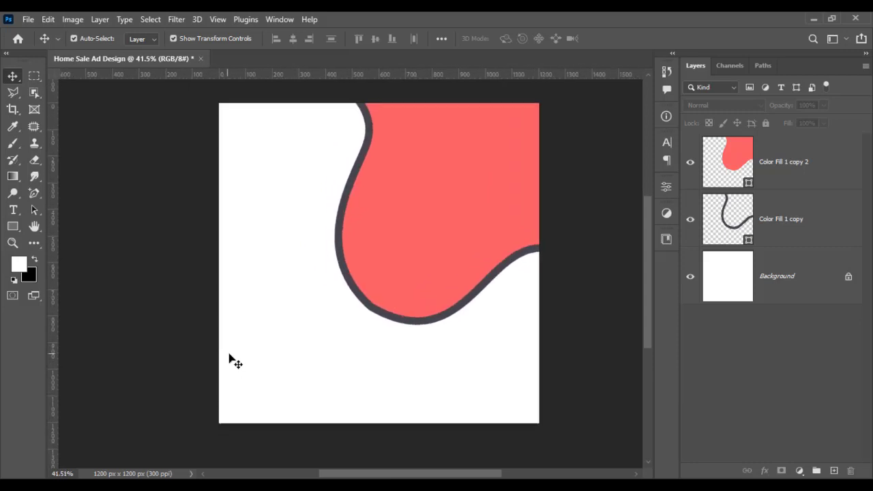
pyautogui.moveTo(229, 358); pyautogui.dragTo(170, 353)
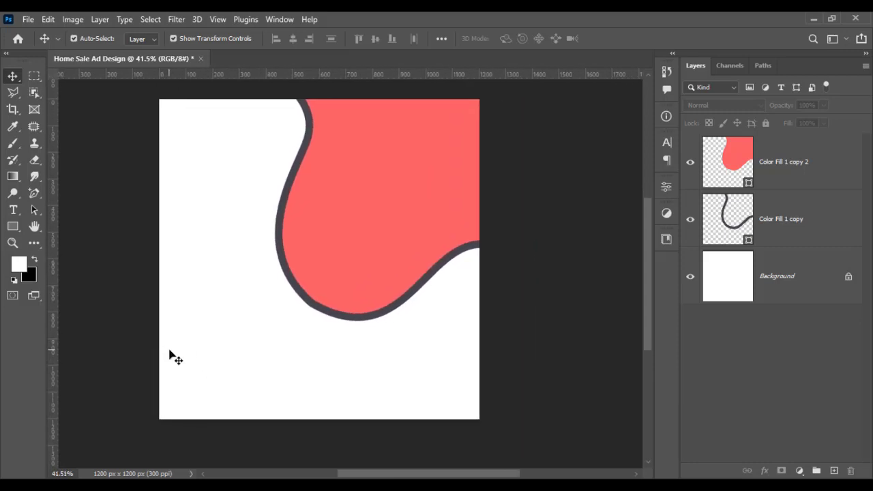
# Step: Duplicate the dark outline layer as Color Fill 1 copy 3
pyautogui.rightClick(782, 227)
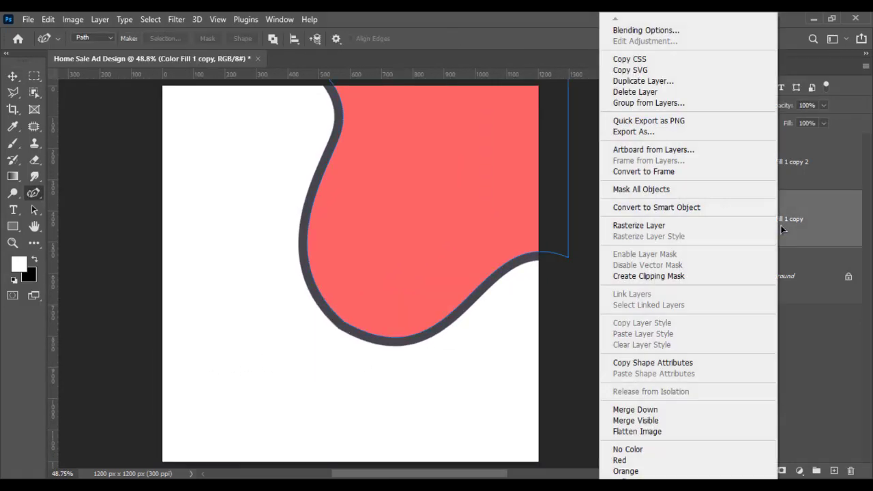
pyautogui.click(782, 229)
pyautogui.rightClick(798, 221)
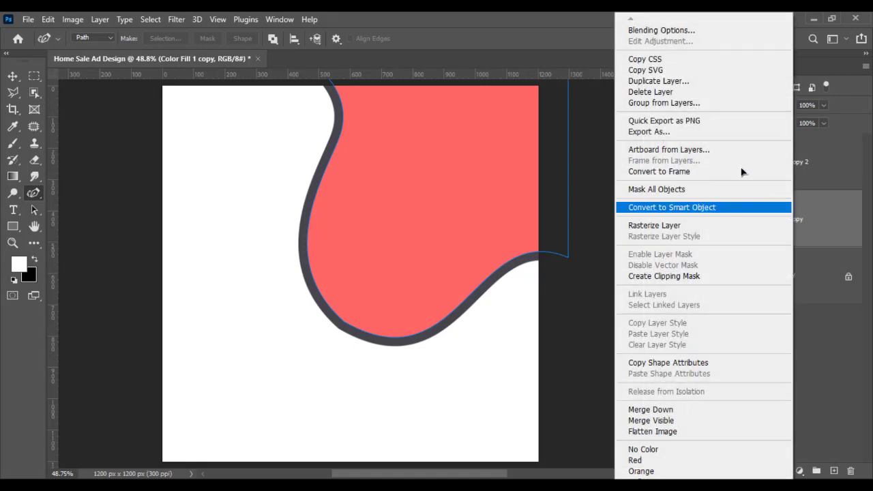
pyautogui.click(676, 81)
pyautogui.click(547, 140)
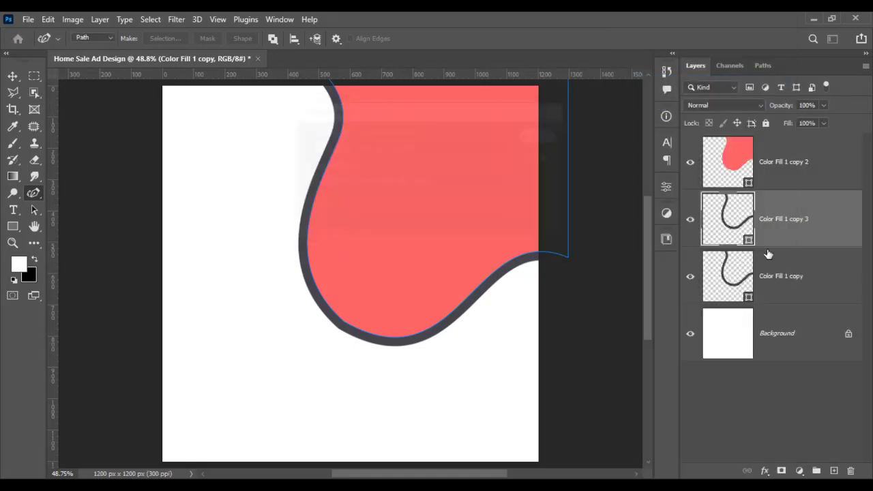
# Step: Give the duplicated shape a thin white stroke
pyautogui.click(12, 228)
pyautogui.click(189, 39)
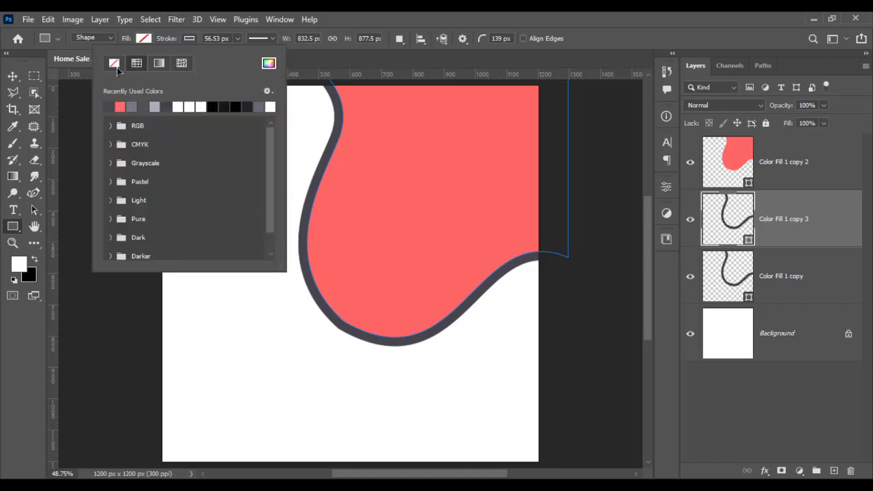
pyautogui.click(190, 105)
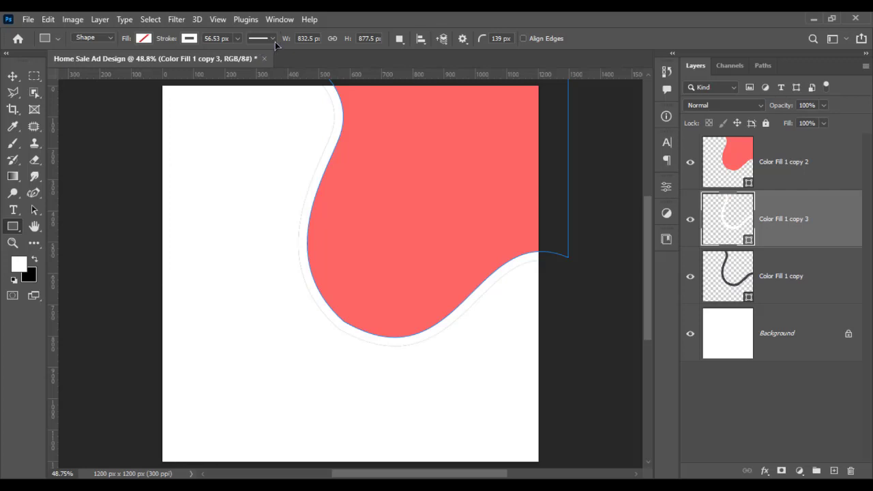
pyautogui.click(275, 42)
pyautogui.click(237, 39)
pyautogui.moveTo(236, 48); pyautogui.dragTo(228, 56)
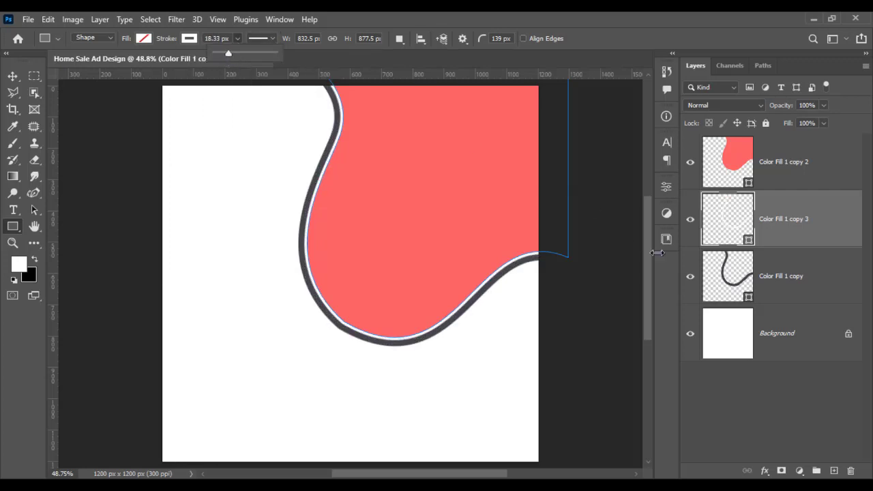
# Step: Set the Color Fill 1 copy outline's stroke width to 102.93 px, then zoom out
pyautogui.click(768, 292)
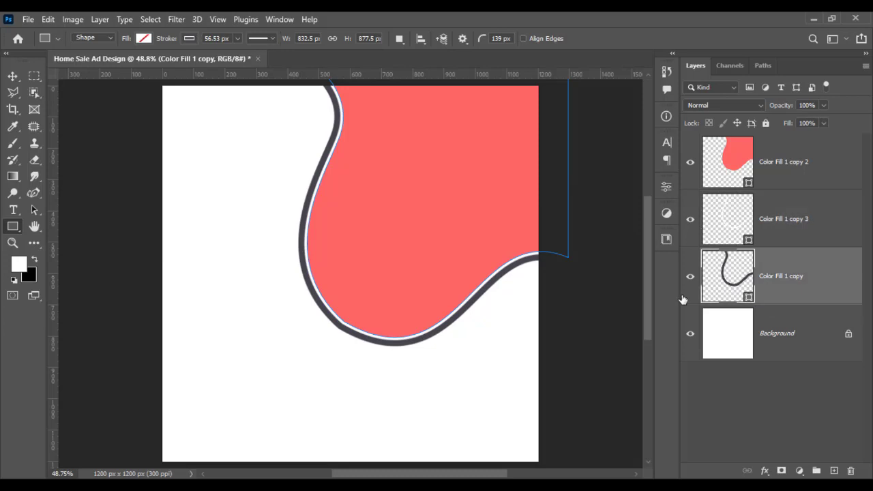
pyautogui.click(237, 39)
pyautogui.click(253, 56)
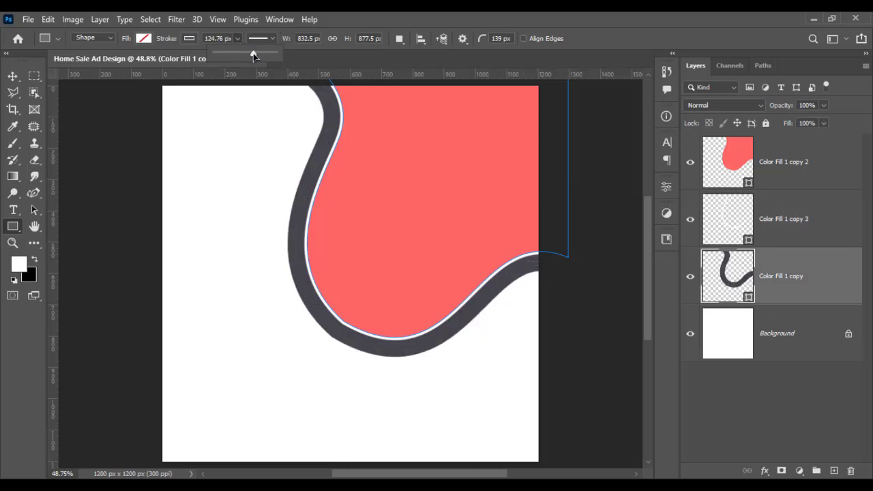
pyautogui.moveTo(253, 56); pyautogui.dragTo(250, 58)
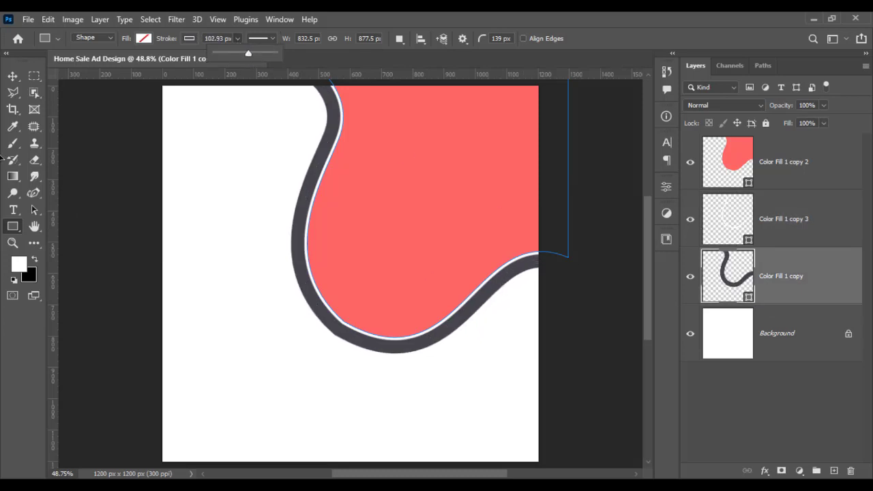
pyautogui.click(12, 76)
pyautogui.click(113, 264)
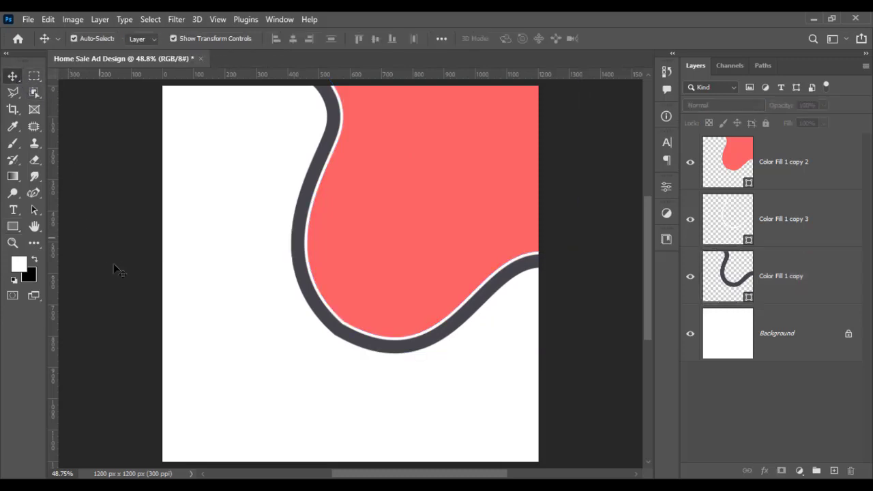
pyautogui.hotkey('ctrl', '-')
pyautogui.moveTo(366, 302); pyautogui.dragTo(306, 332)
# Step: Change the wave outline's stroke from solid dark to a cyan-to-blue gradient preset
pyautogui.scroll(1, 314, 339)
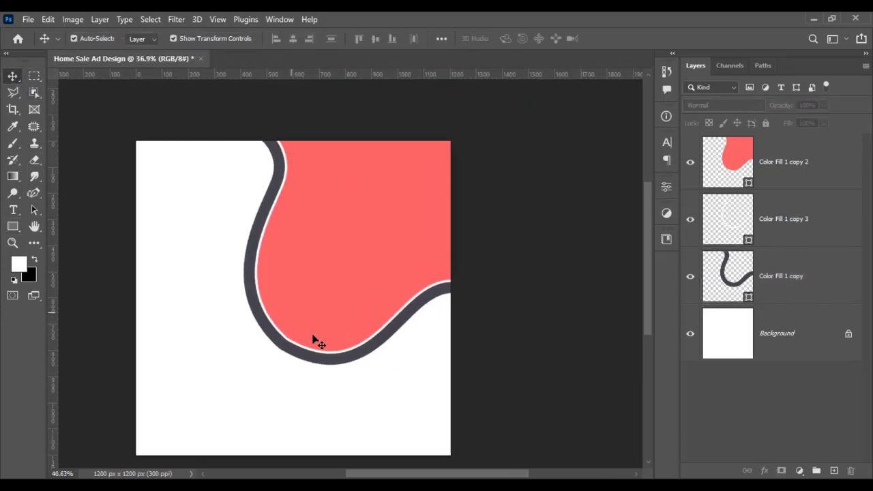
pyautogui.scroll(1, 313, 338)
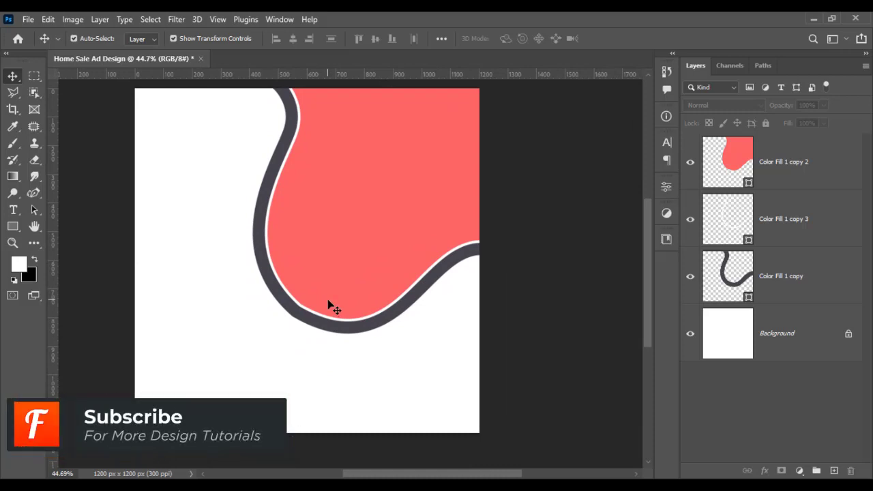
pyautogui.click(784, 275)
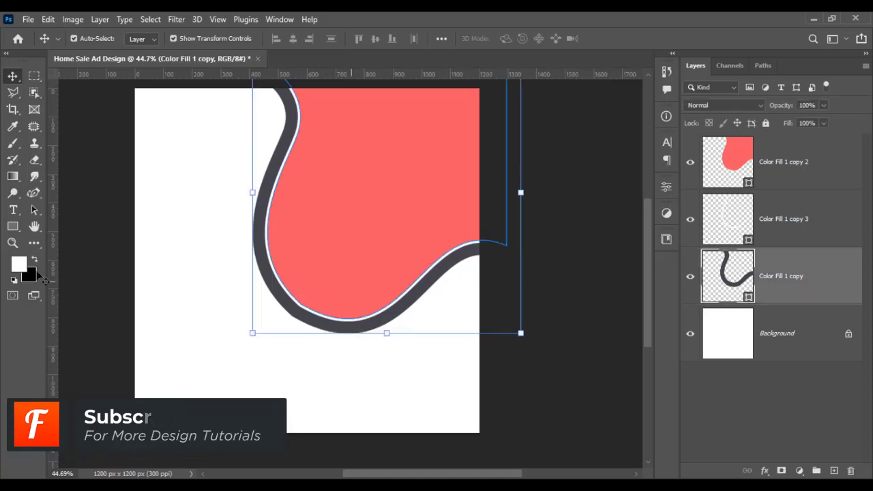
pyautogui.click(13, 226)
pyautogui.click(186, 39)
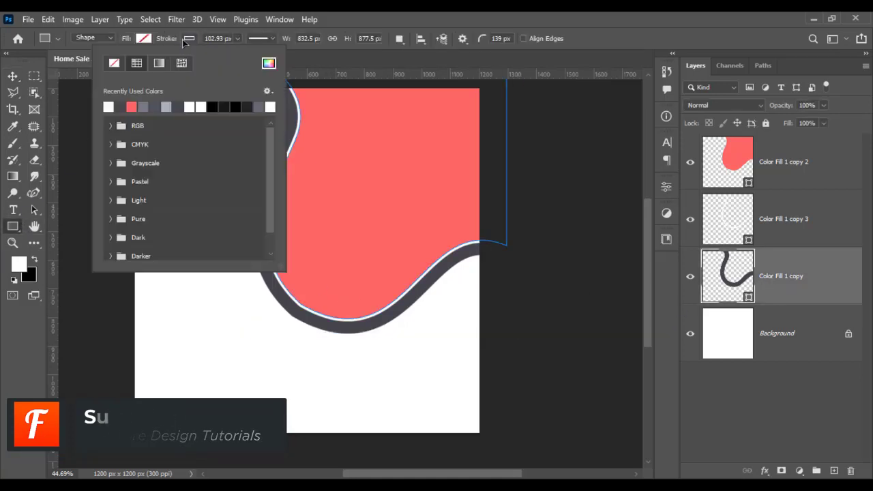
pyautogui.click(159, 63)
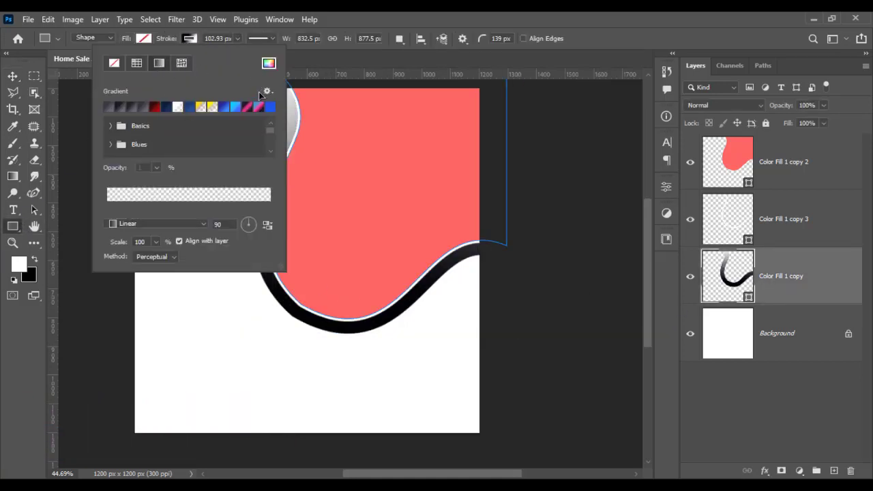
pyautogui.click(267, 91)
pyautogui.click(235, 107)
pyautogui.click(471, 15)
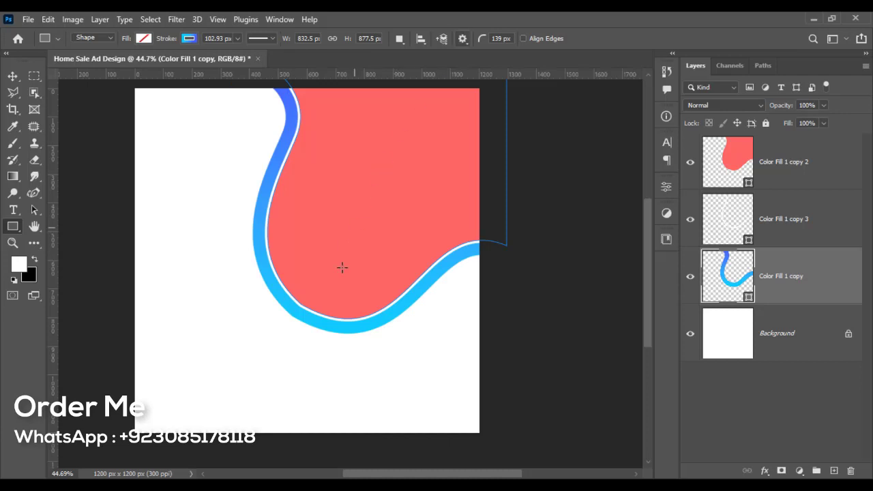
# Step: Check the red shape's fill colour, then reopen the outline gradient and select its right stop
pyautogui.doubleClick(706, 279)
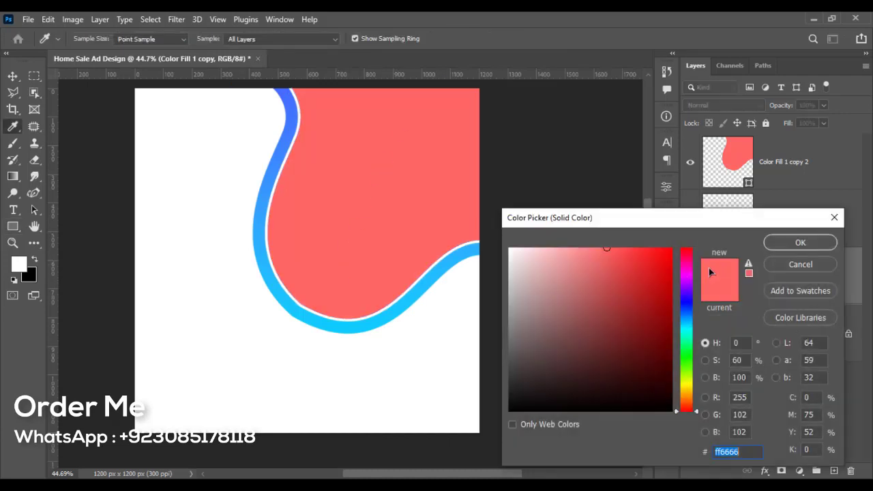
pyautogui.click(797, 266)
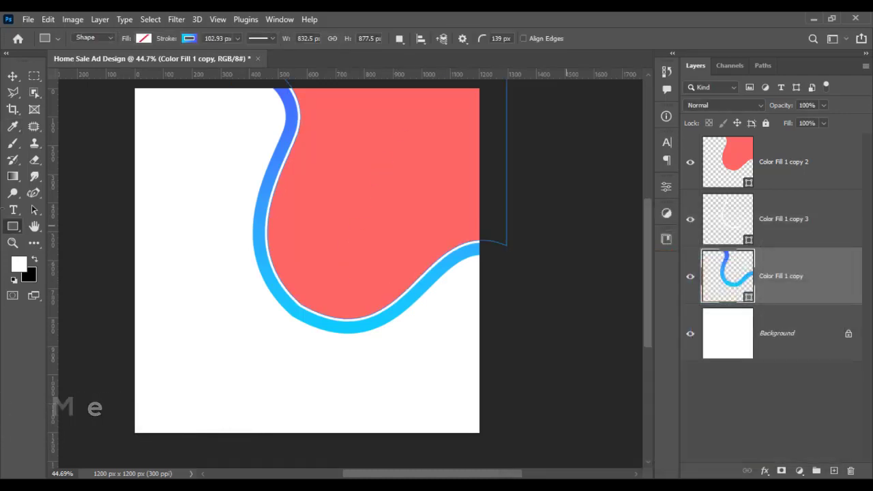
pyautogui.click(191, 38)
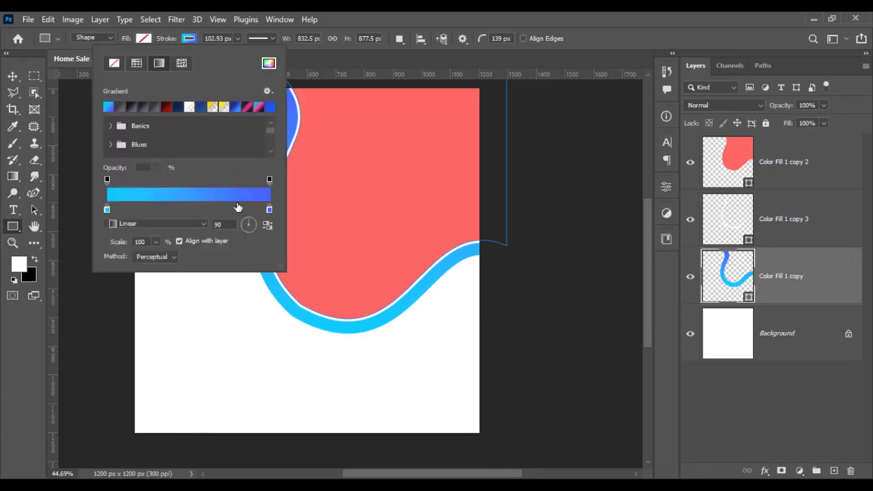
pyautogui.click(271, 210)
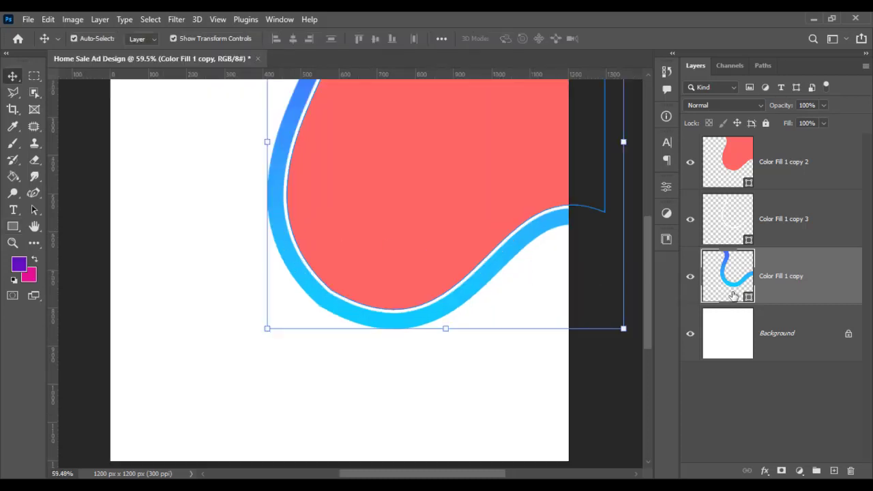
# Step: Recolour the outline gradient with a purple 6a11be right stop and pink e40f91 left stop
pyautogui.doubleClick(727, 291)
pyautogui.click(800, 265)
pyautogui.click(13, 226)
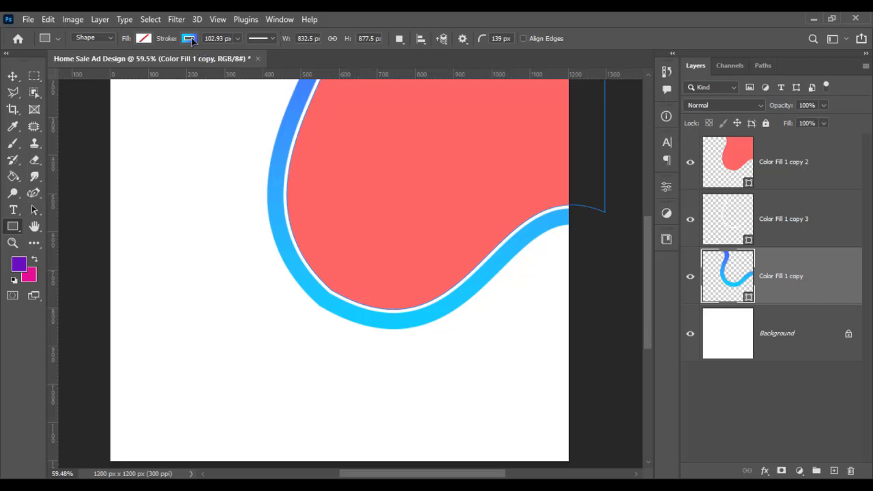
pyautogui.click(189, 38)
pyautogui.doubleClick(269, 211)
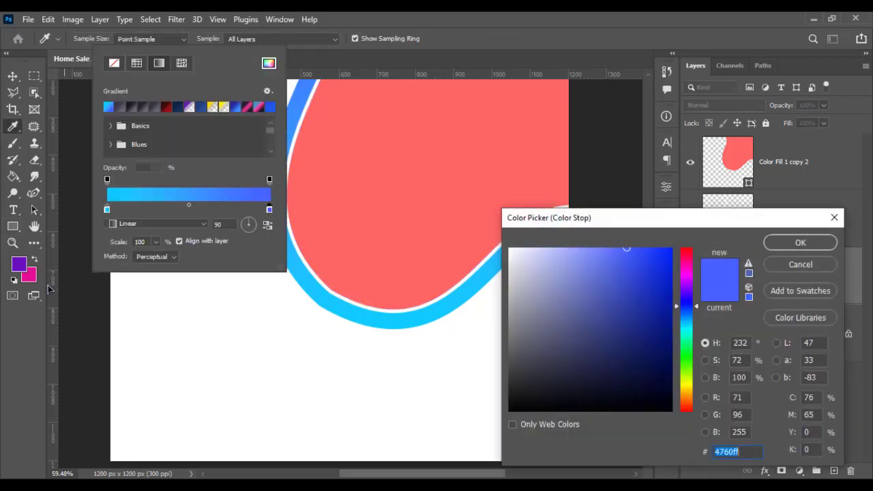
pyautogui.click(19, 265)
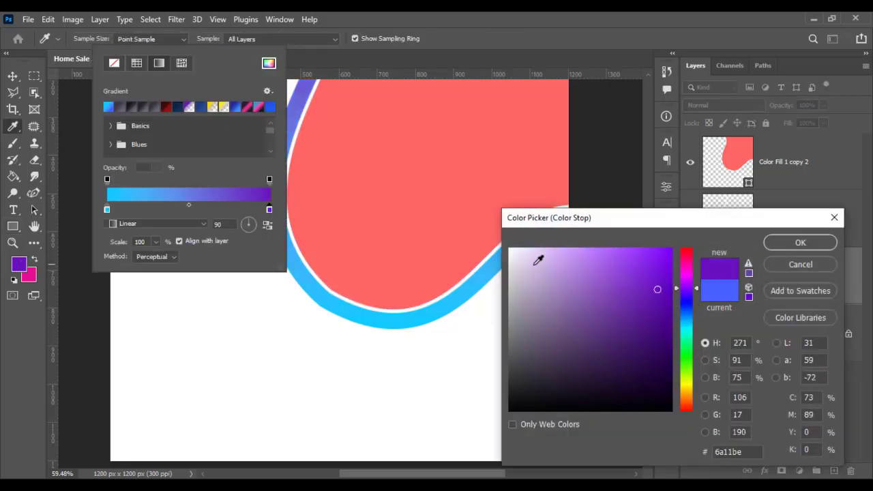
pyautogui.click(794, 247)
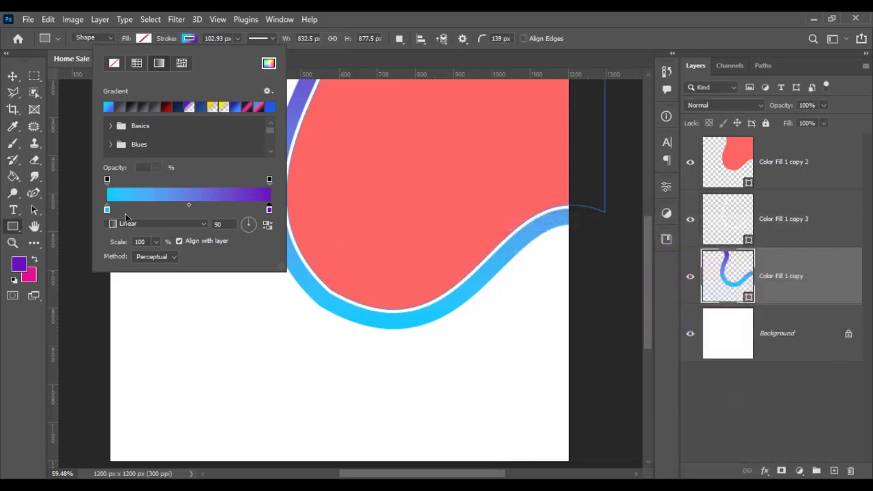
pyautogui.doubleClick(106, 210)
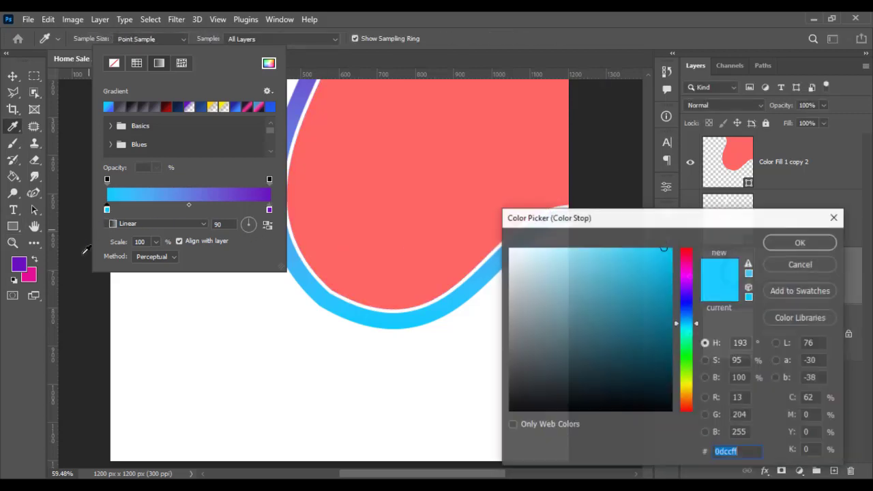
pyautogui.click(31, 275)
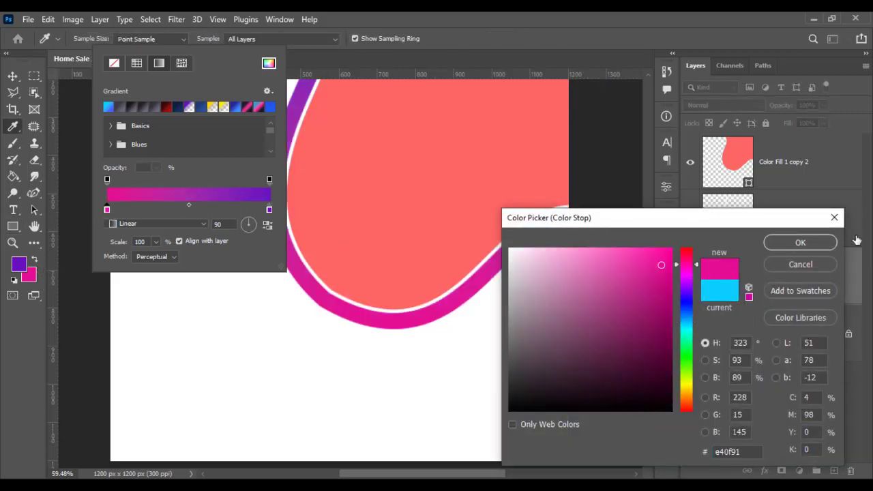
pyautogui.click(794, 246)
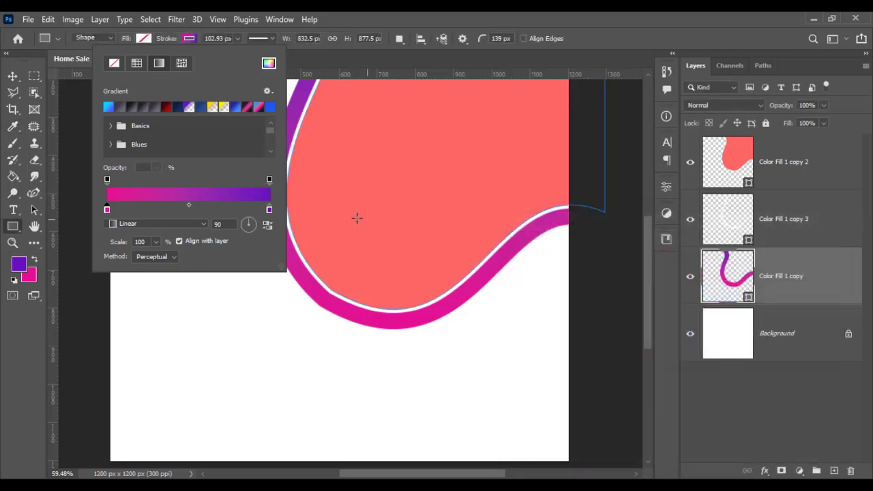
# Step: Set the outline gradient's angle to -90° and scale to 221%, then finish editing the shape
pyautogui.click(248, 242)
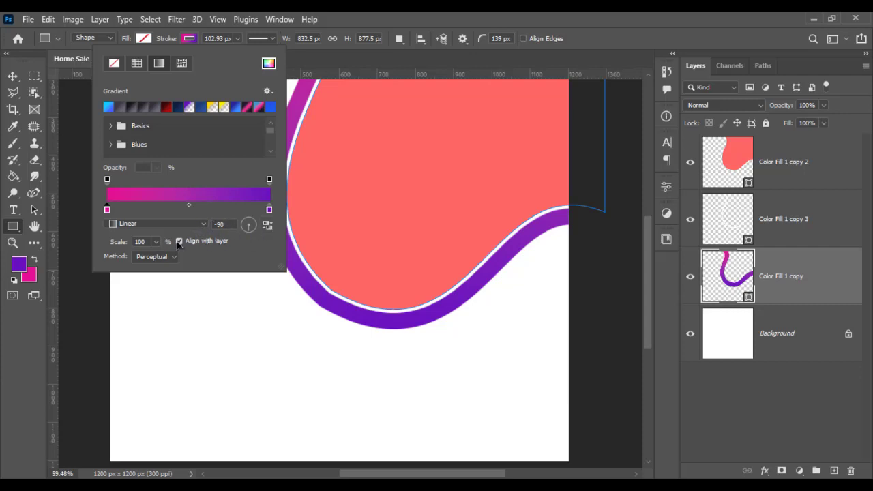
pyautogui.click(156, 242)
pyautogui.moveTo(163, 255); pyautogui.dragTo(164, 257)
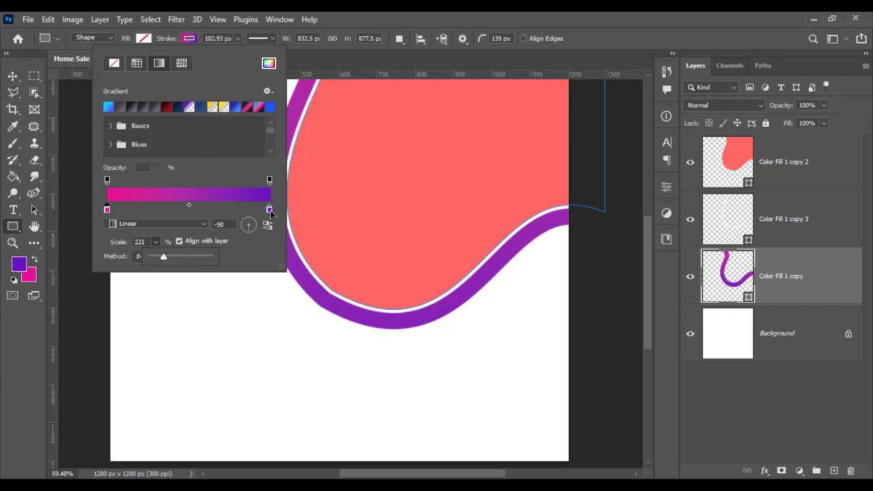
pyautogui.click(192, 207)
pyautogui.click(32, 279)
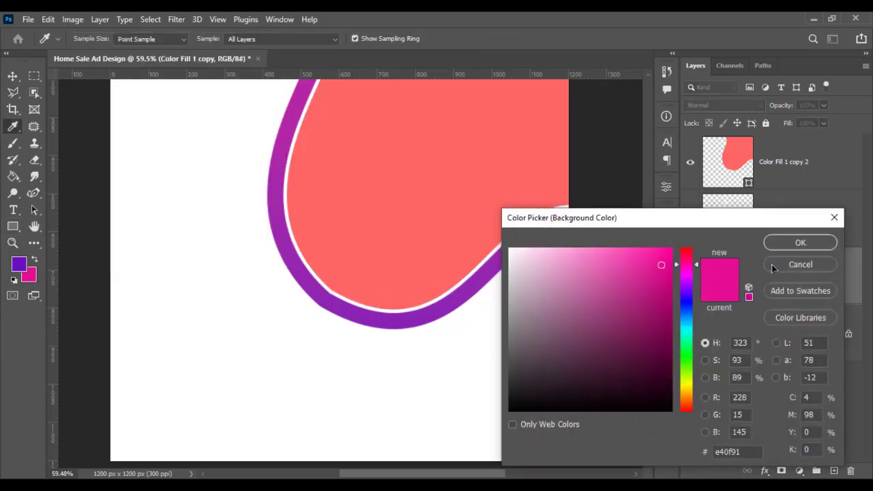
pyautogui.click(790, 265)
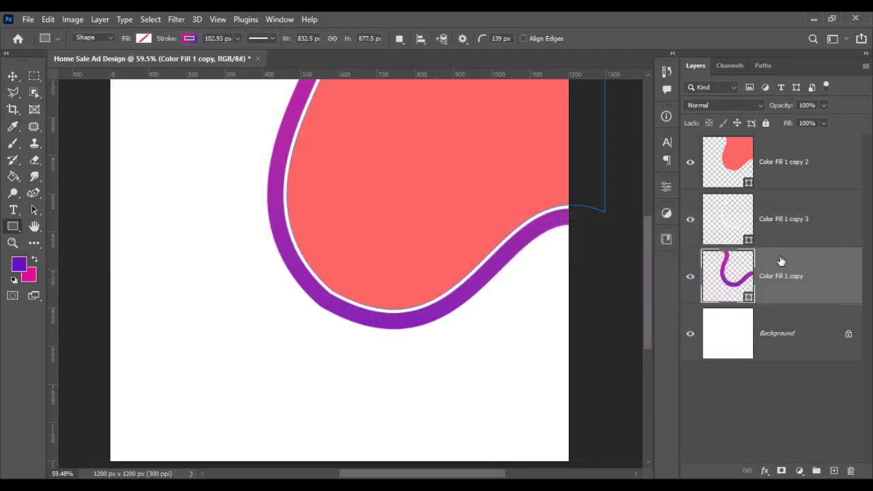
pyautogui.click(13, 76)
# Step: Place the embedded webaliser-_TPTXZd9mOo-unsplash house photo and drag it up and right over the wave
pyautogui.click(203, 195)
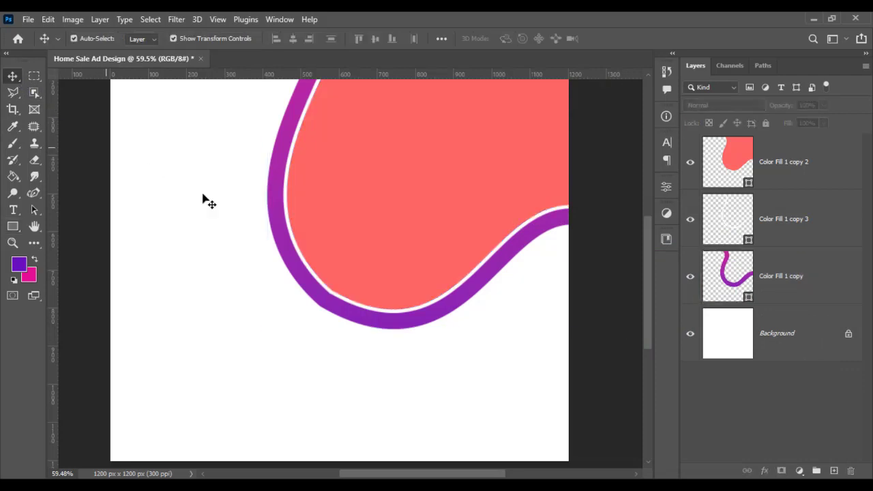
pyautogui.scroll(-2, 367, 275)
pyautogui.scroll(-2, 406, 277)
pyautogui.scroll(-1, 402, 273)
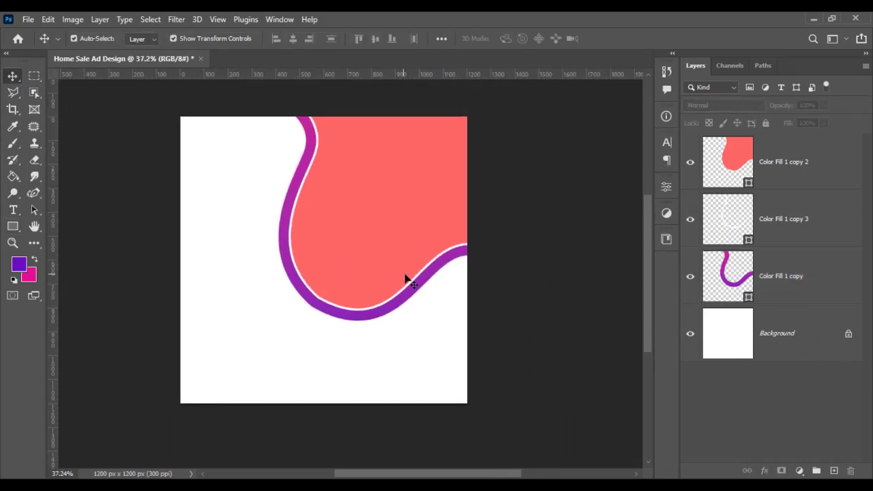
pyautogui.scroll(2, 403, 266)
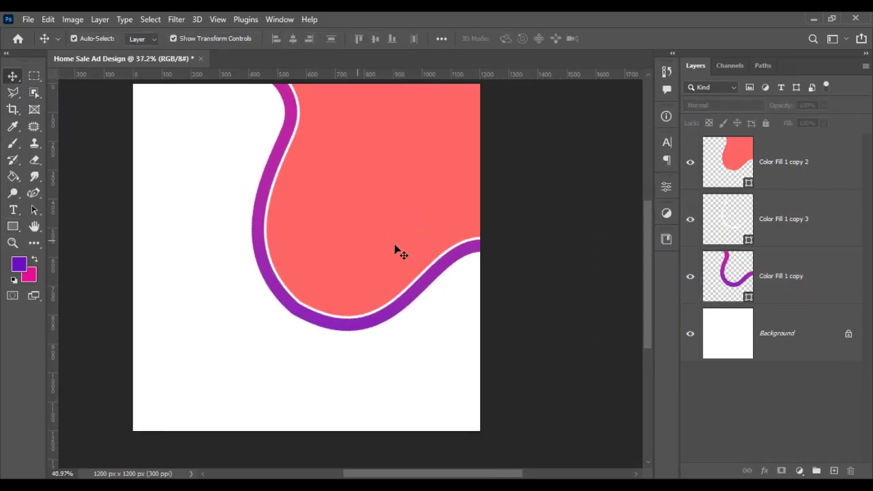
pyautogui.click(28, 20)
pyautogui.click(109, 273)
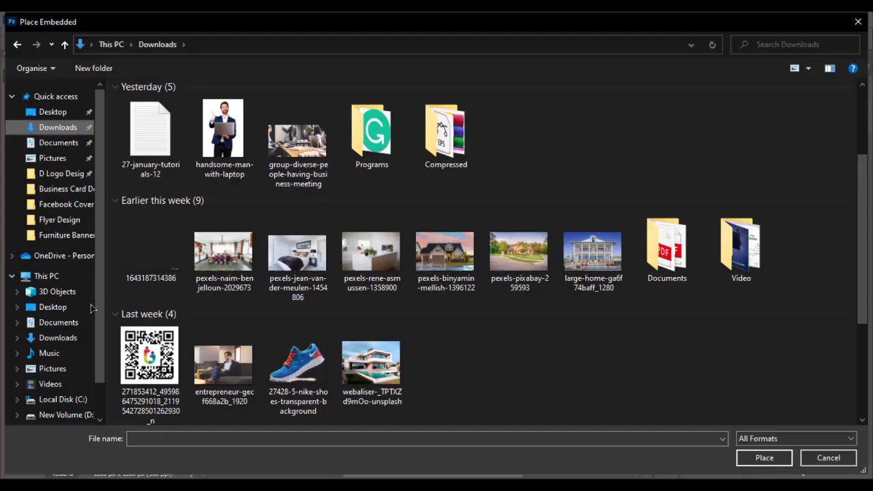
pyautogui.doubleClick(349, 376)
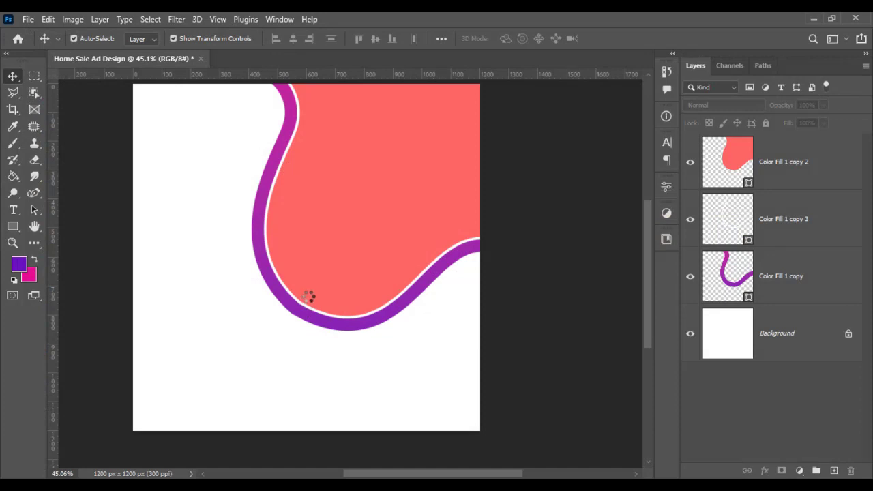
pyautogui.moveTo(377, 273); pyautogui.dragTo(409, 243)
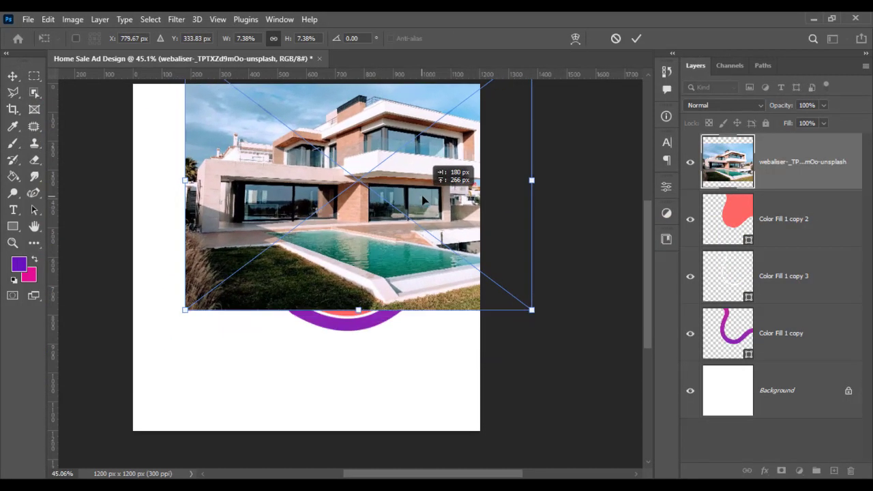
pyautogui.moveTo(411, 205); pyautogui.dragTo(437, 165)
# Step: Commit the house photo, make it a clipping mask on the wave, and resize it to fit
pyautogui.press('Return')
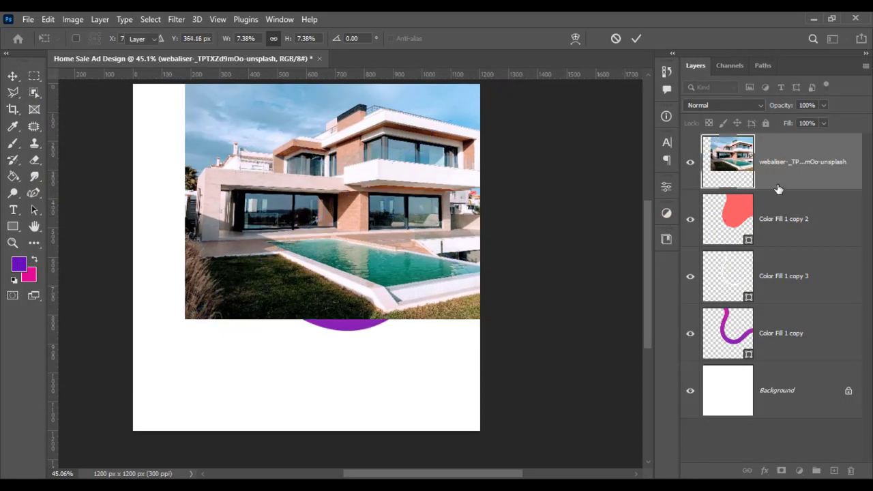
pyautogui.rightClick(775, 189)
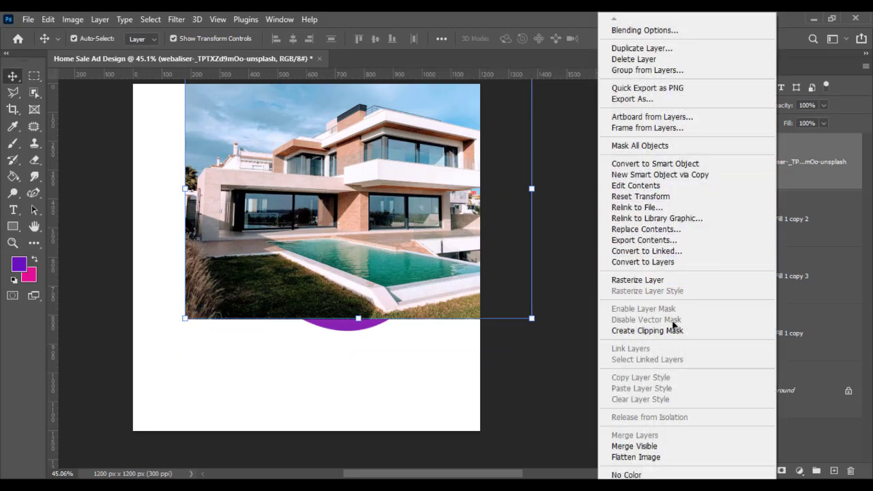
pyautogui.click(666, 334)
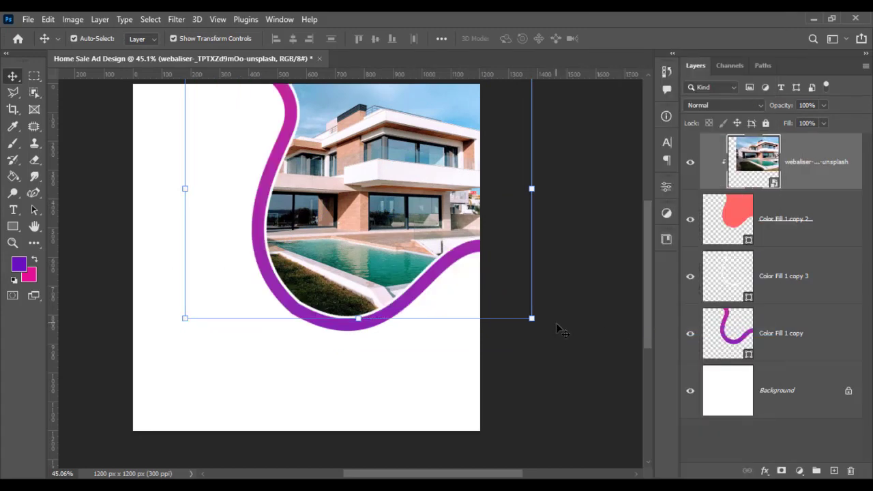
pyautogui.moveTo(524, 320); pyautogui.dragTo(542, 326)
pyautogui.moveTo(390, 252); pyautogui.dragTo(380, 252)
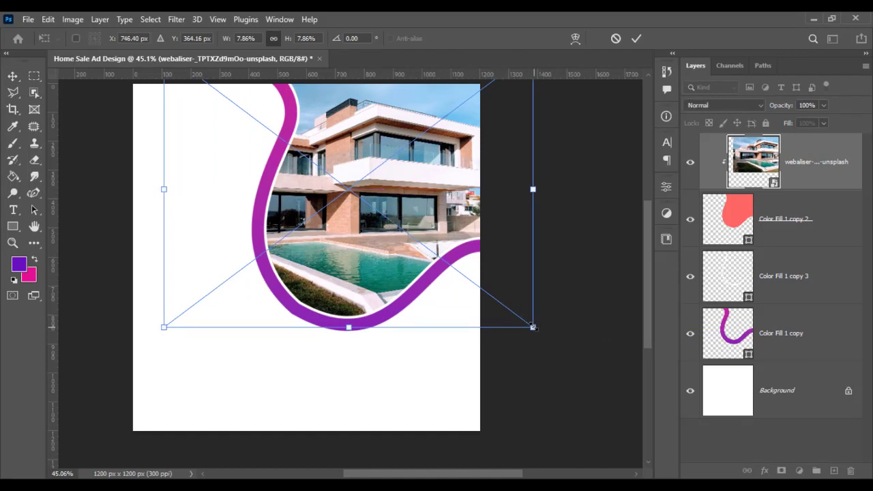
pyautogui.moveTo(533, 326); pyautogui.dragTo(526, 321)
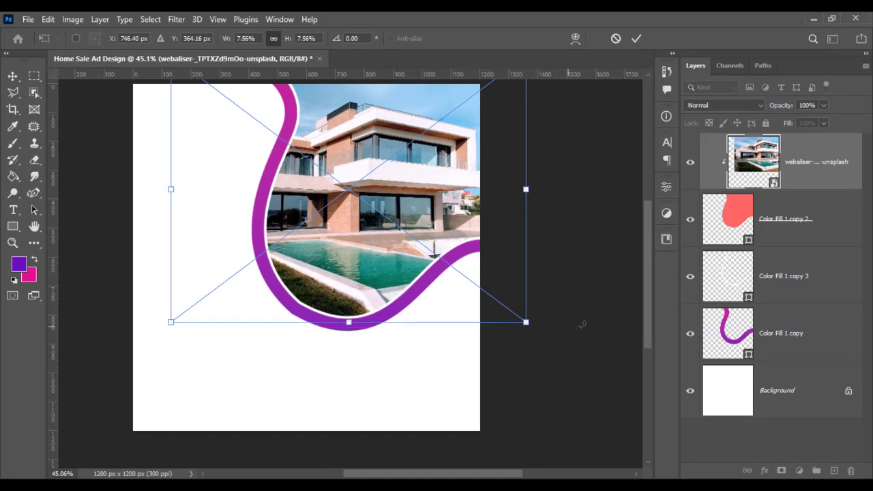
pyautogui.press('Return')
pyautogui.scroll(2, 295, 225)
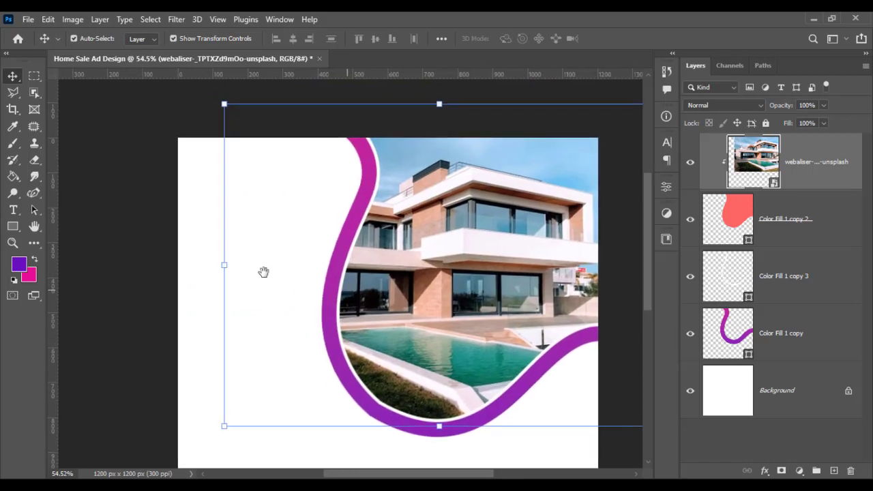
pyautogui.click(93, 228)
pyautogui.scroll(-2, 150, 253)
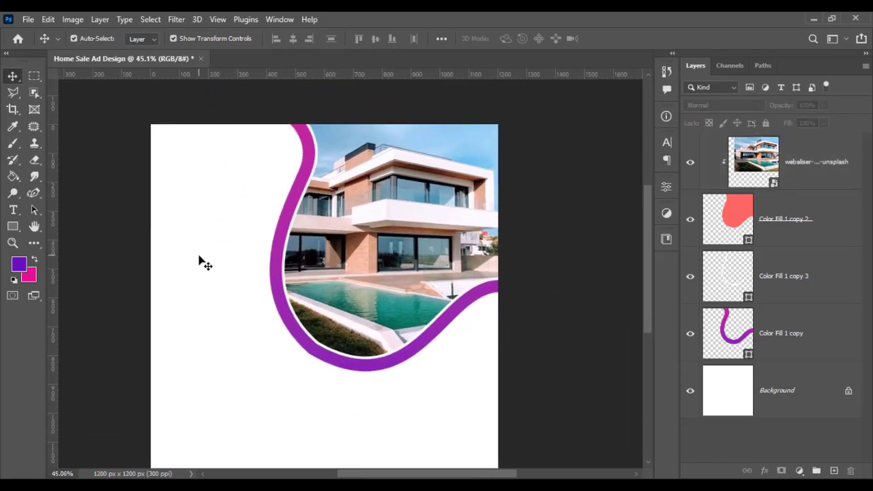
# Step: Draw a 908×482 px rectangle across the left side of the ad
pyautogui.click(12, 226)
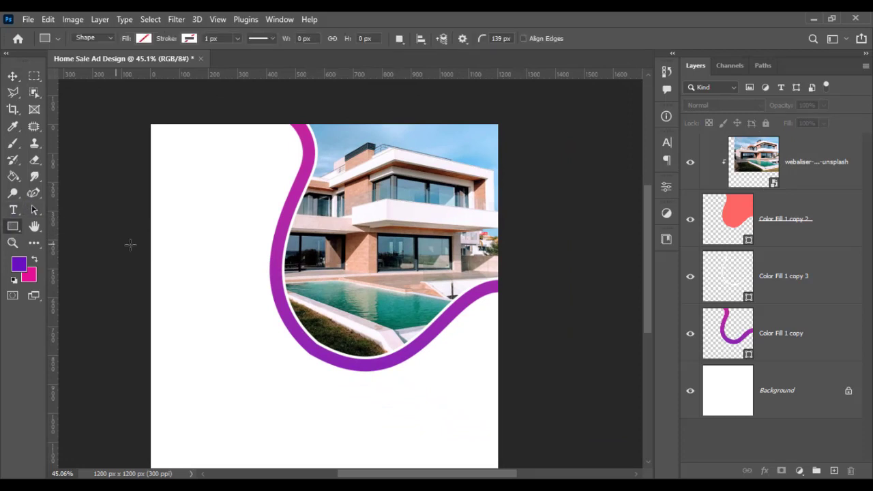
pyautogui.moveTo(152, 232); pyautogui.dragTo(412, 375)
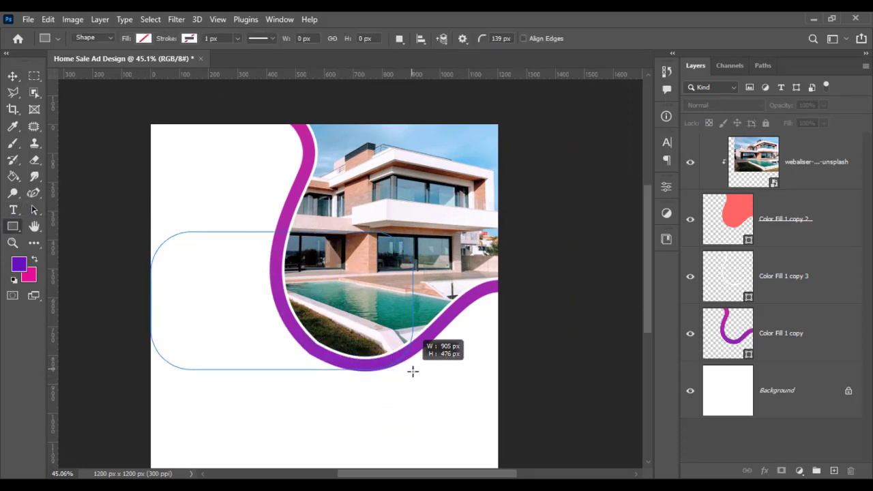
pyautogui.moveTo(412, 375); pyautogui.dragTo(412, 372)
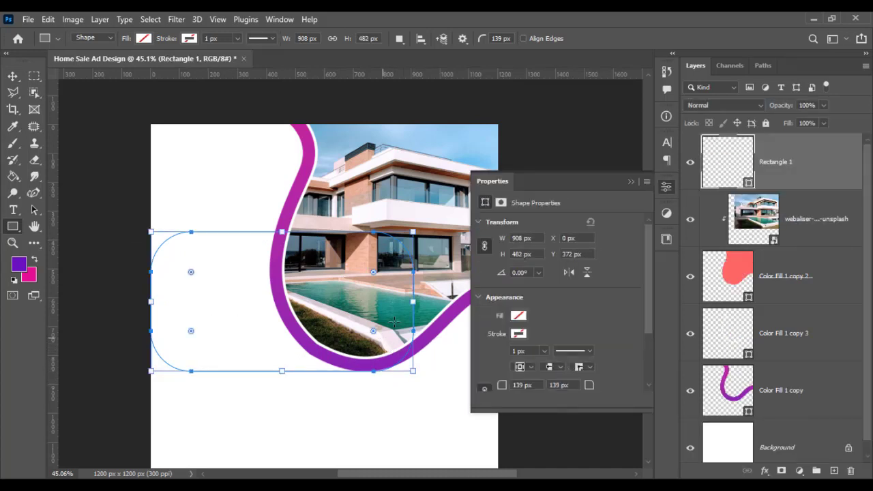
pyautogui.click(634, 181)
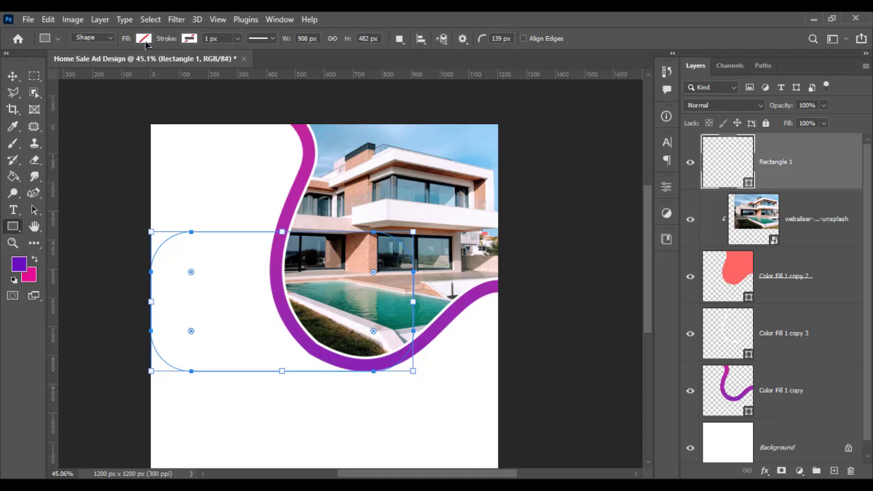
# Step: Fill the rectangle with a blue gradient preset and set its corner radius to 0
pyautogui.click(143, 39)
pyautogui.click(114, 64)
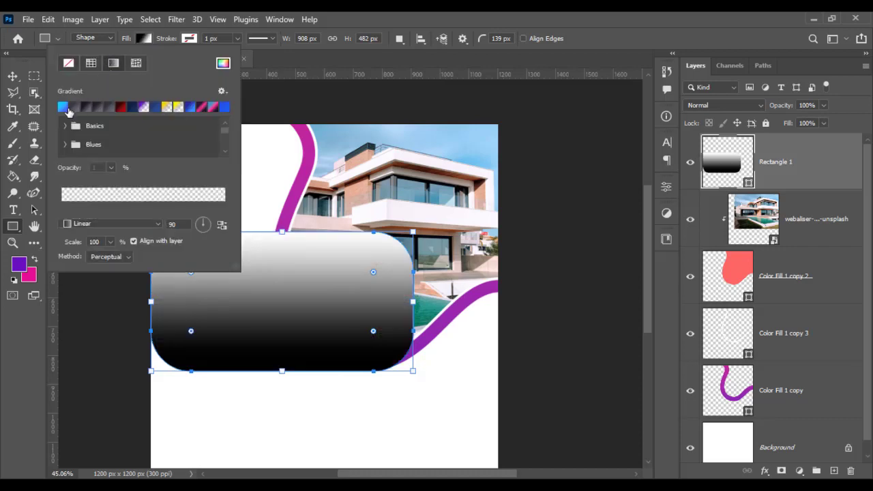
pyautogui.click(66, 108)
pyautogui.click(334, 85)
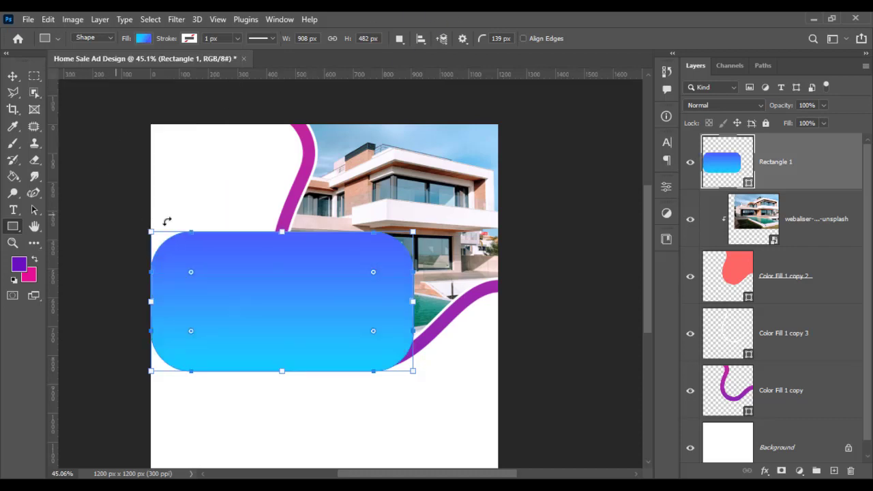
pyautogui.moveTo(190, 334); pyautogui.dragTo(56, 386)
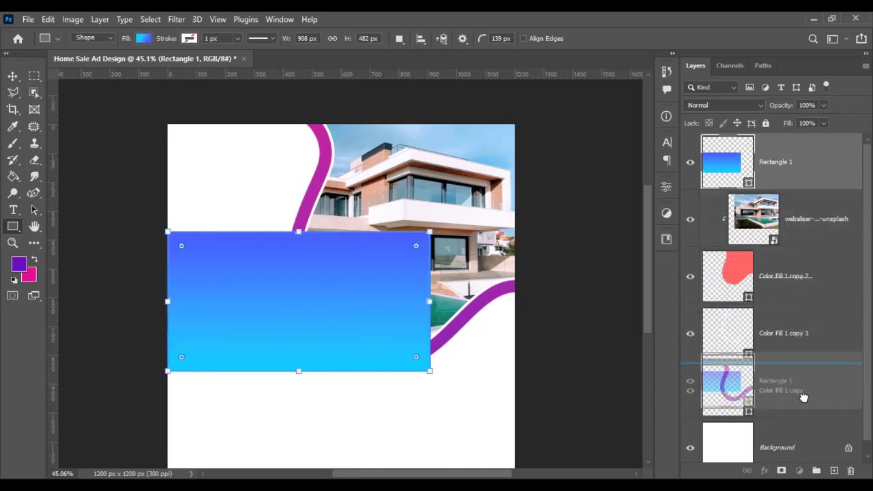
# Step: Move Rectangle 1 beneath the photo and wave layers and raise it about 37 px
pyautogui.moveTo(816, 210); pyautogui.dragTo(803, 410)
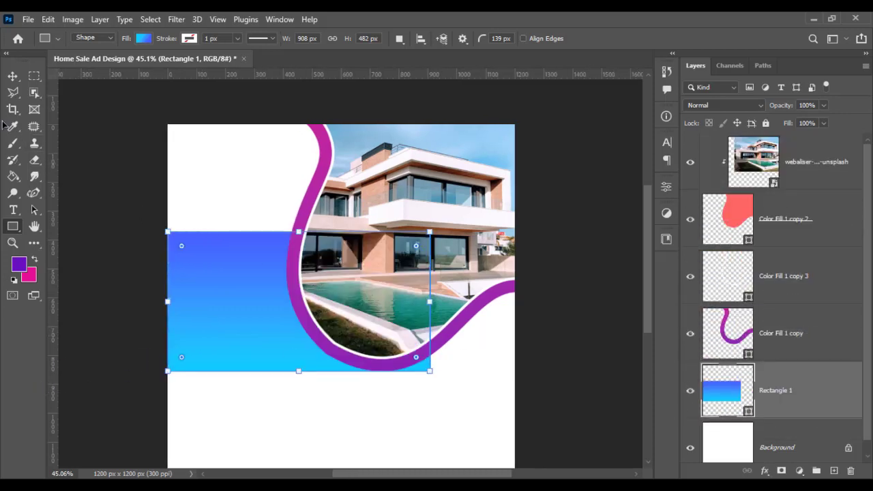
pyautogui.click(12, 76)
pyautogui.moveTo(232, 299); pyautogui.dragTo(230, 274)
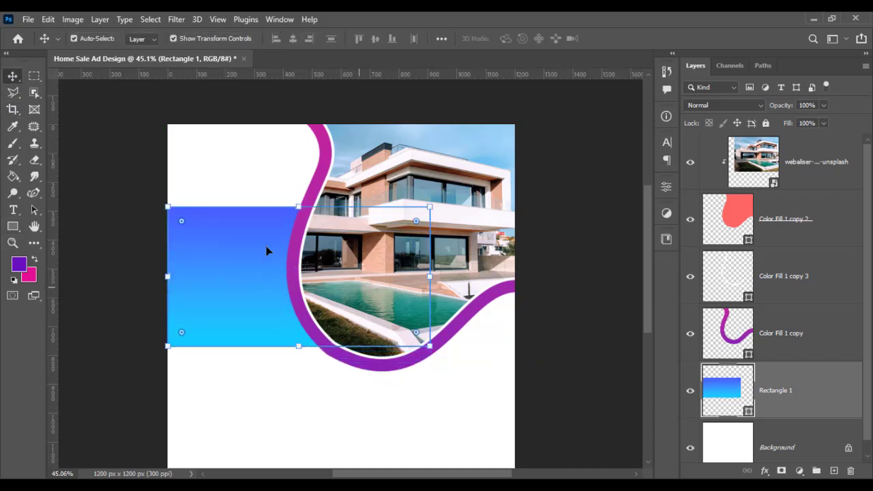
# Step: Round only the rectangle's top-left corner, keeping the other corners square
pyautogui.moveTo(181, 221); pyautogui.dragTo(225, 243)
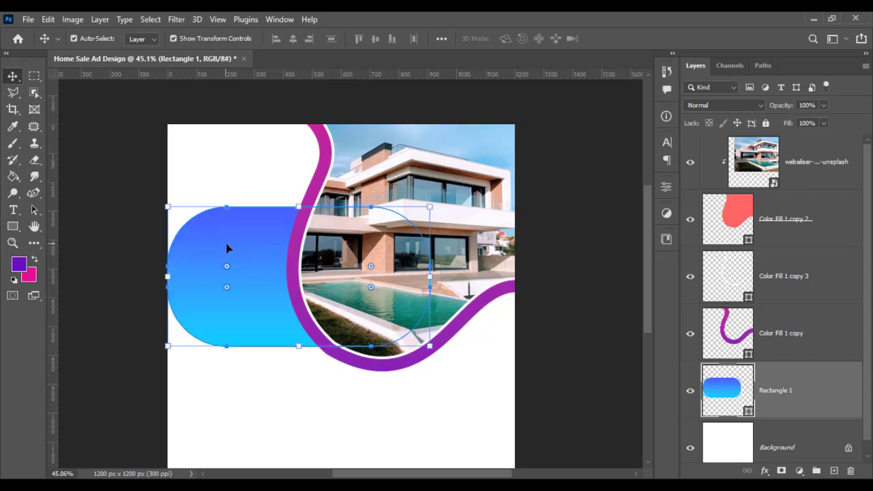
pyautogui.hotkey('ctrl', 'z')
pyautogui.moveTo(181, 221); pyautogui.dragTo(220, 249)
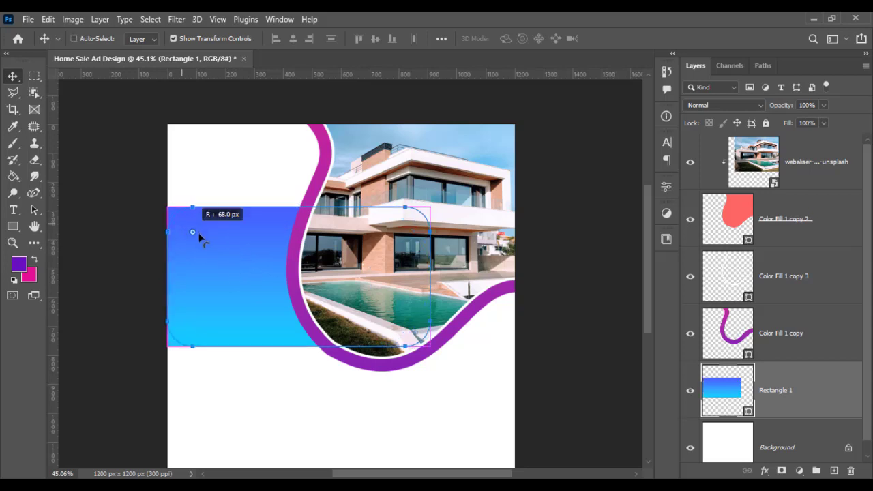
pyautogui.hotkey('ctrl', 'z')
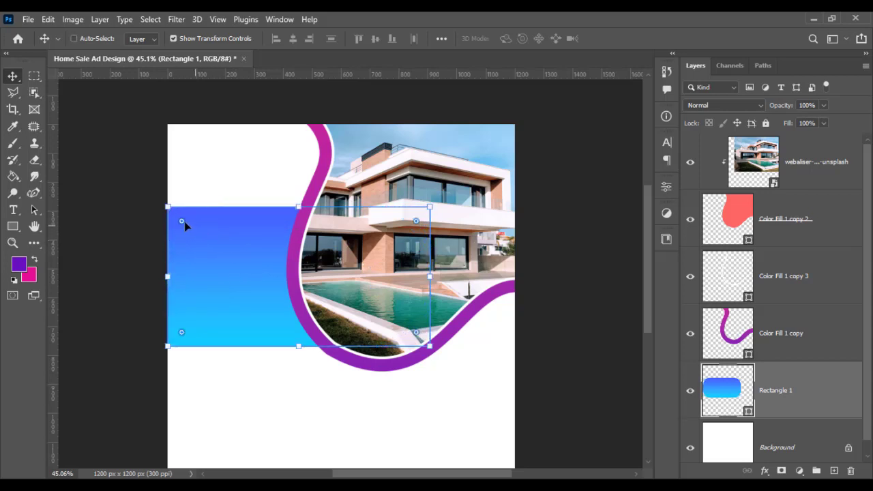
pyautogui.moveTo(184, 221); pyautogui.dragTo(227, 229)
pyautogui.click(129, 232)
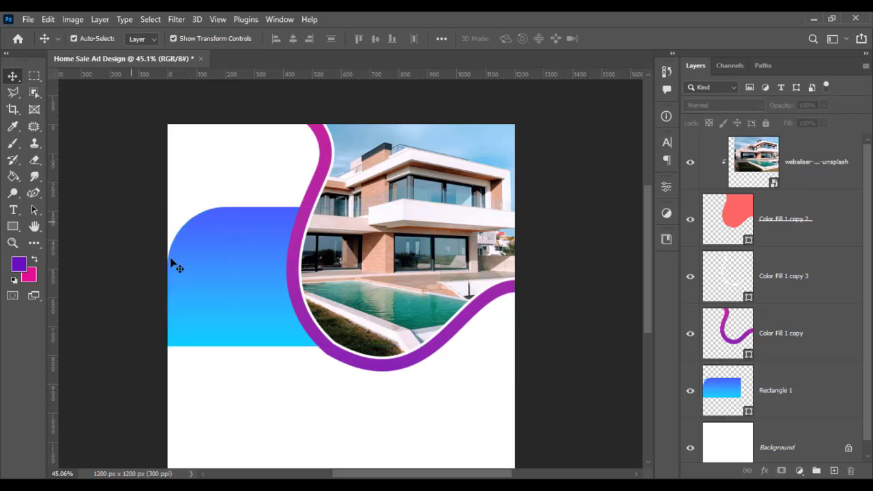
pyautogui.click(234, 297)
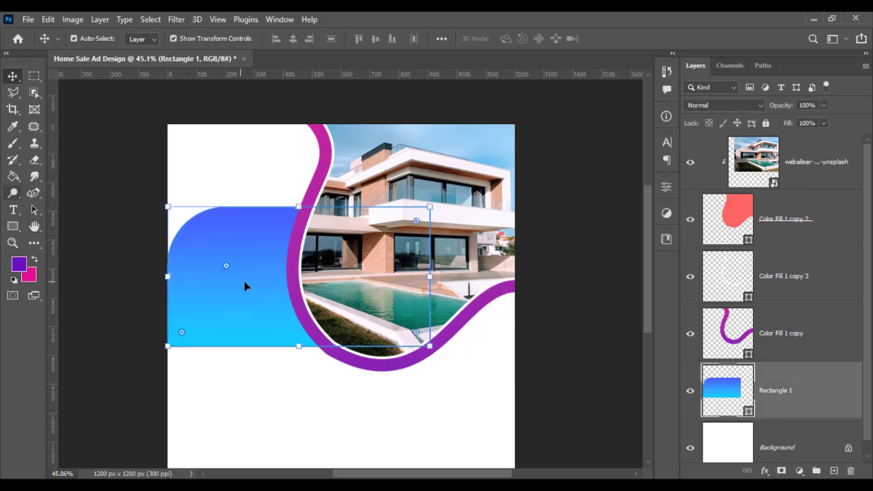
# Step: Recolour Rectangle 1's gradient fill to run from purple to magenta
pyautogui.doubleClick(722, 388)
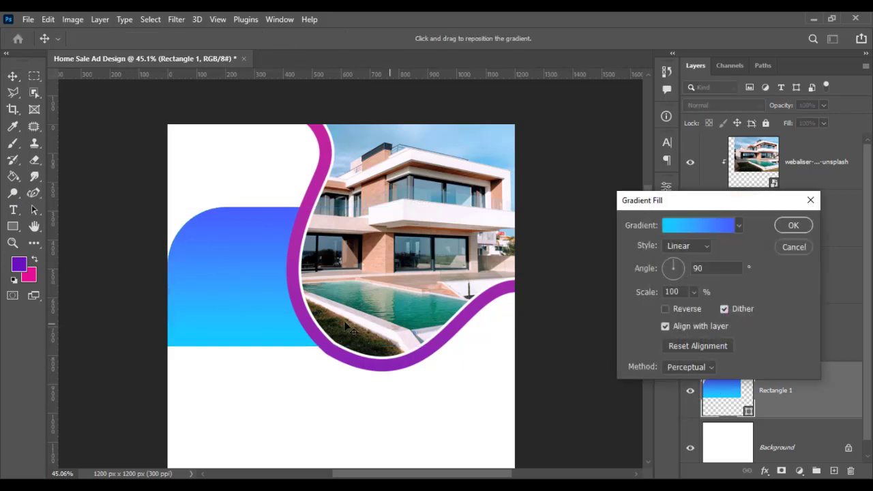
pyautogui.click(704, 229)
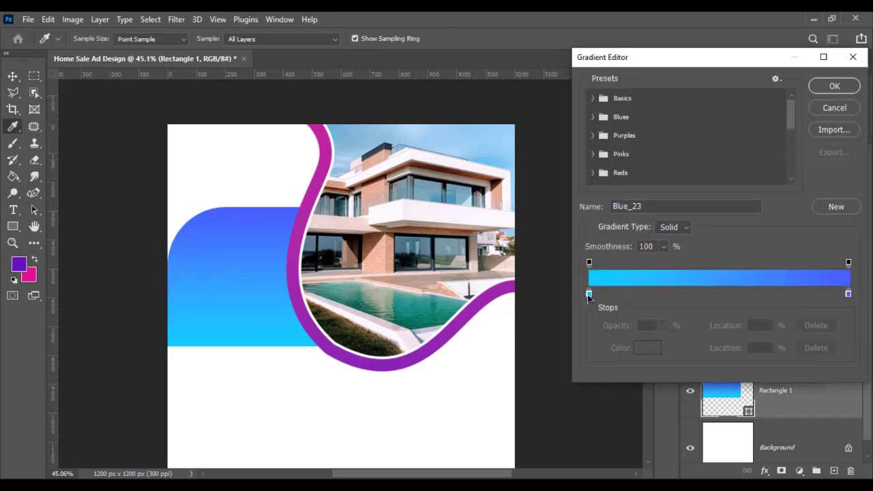
pyautogui.doubleClick(589, 294)
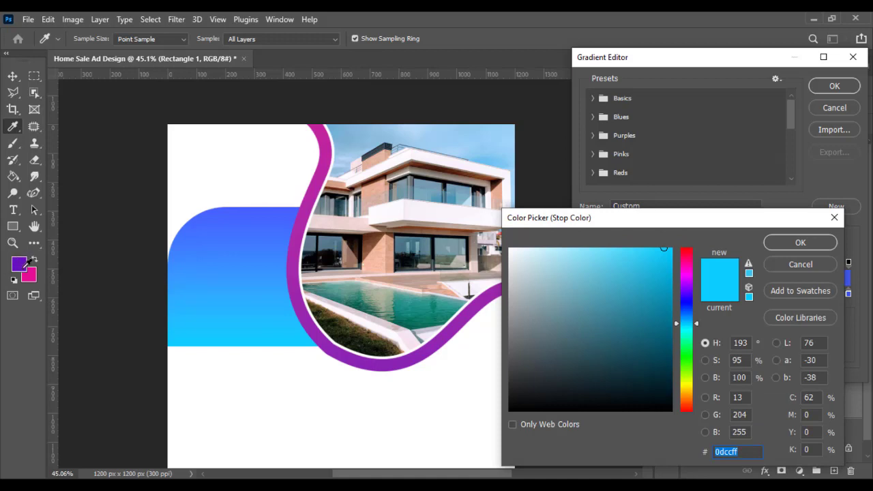
pyautogui.click(30, 273)
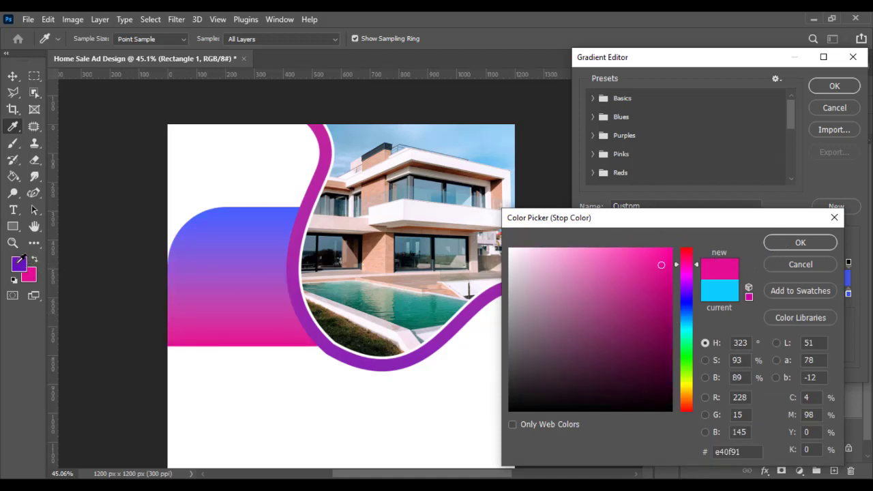
pyautogui.click(19, 263)
pyautogui.click(778, 244)
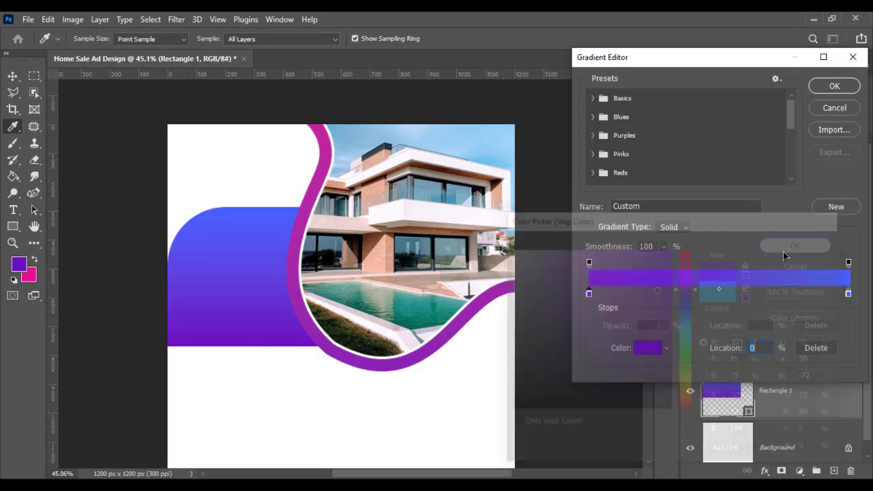
pyautogui.doubleClick(849, 294)
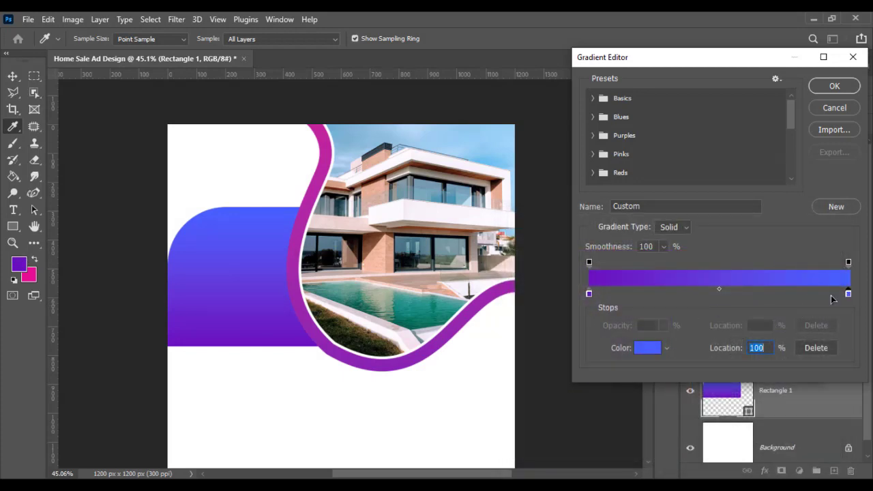
pyautogui.click(29, 274)
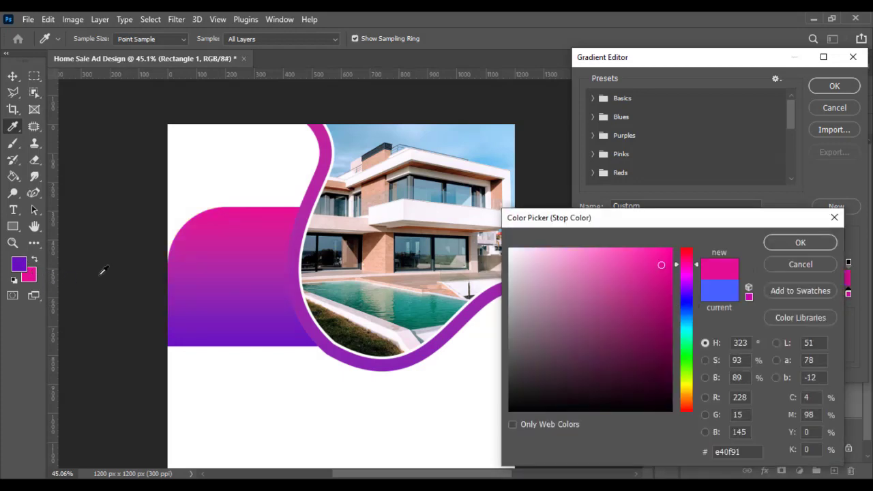
pyautogui.click(811, 242)
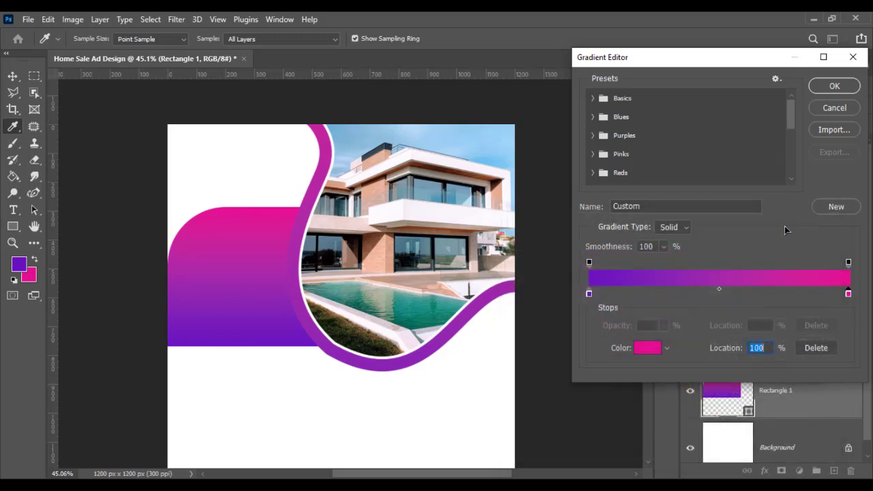
pyautogui.click(824, 91)
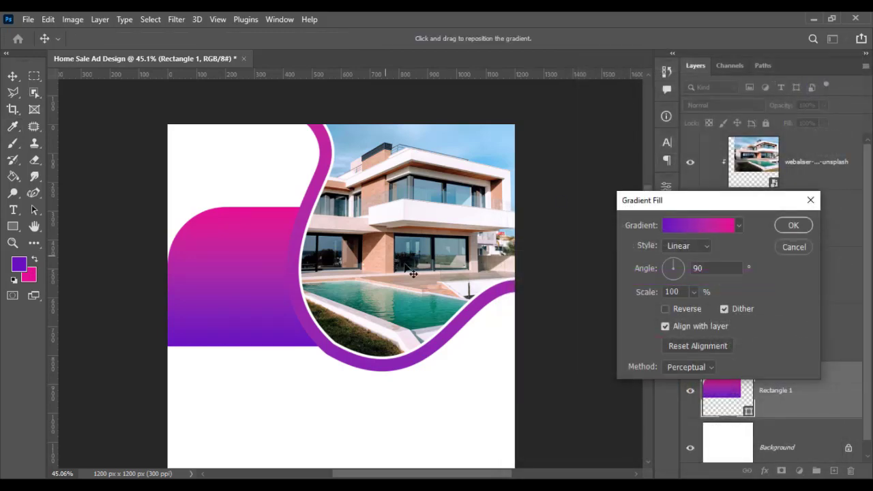
pyautogui.click(794, 224)
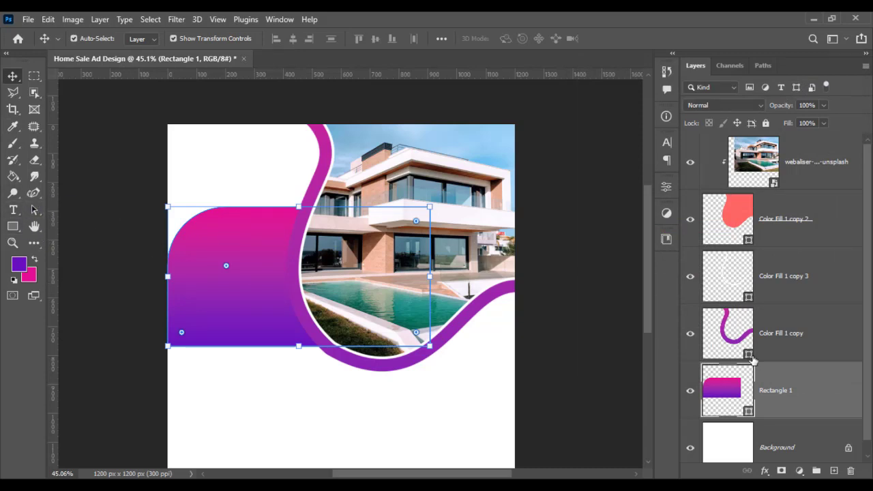
# Step: Set the linear gradient at 135°, reposition it within the panel, and apply it
pyautogui.doubleClick(744, 389)
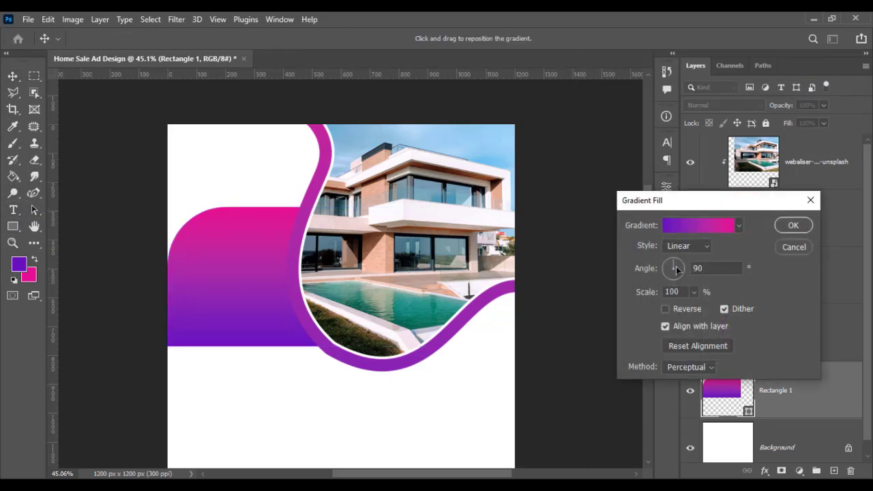
pyautogui.click(666, 309)
pyautogui.moveTo(241, 283); pyautogui.dragTo(213, 269)
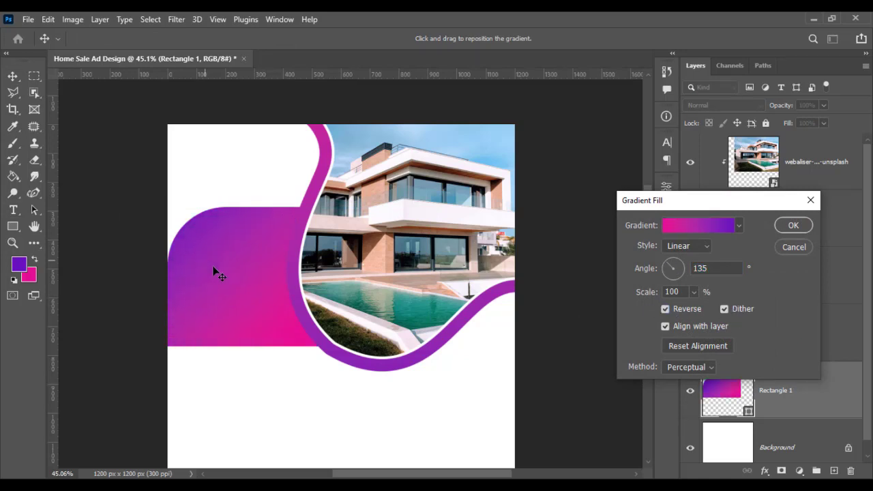
pyautogui.click(690, 312)
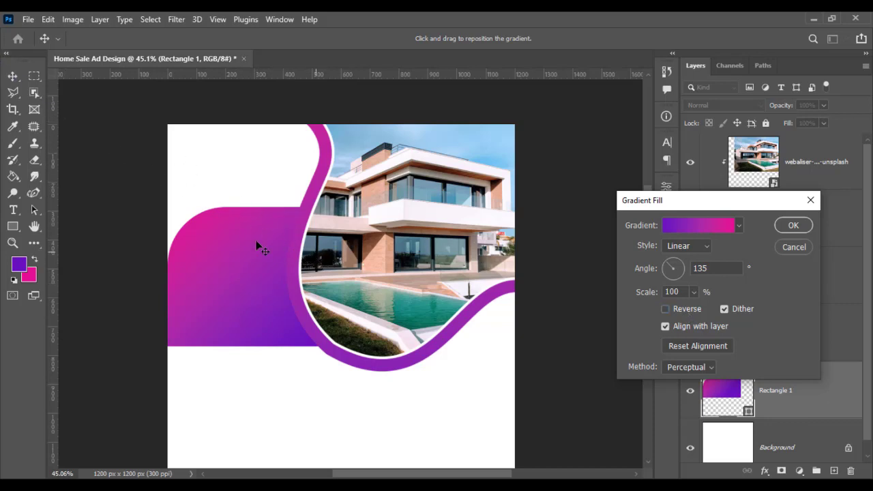
pyautogui.scroll(3, 153, 208)
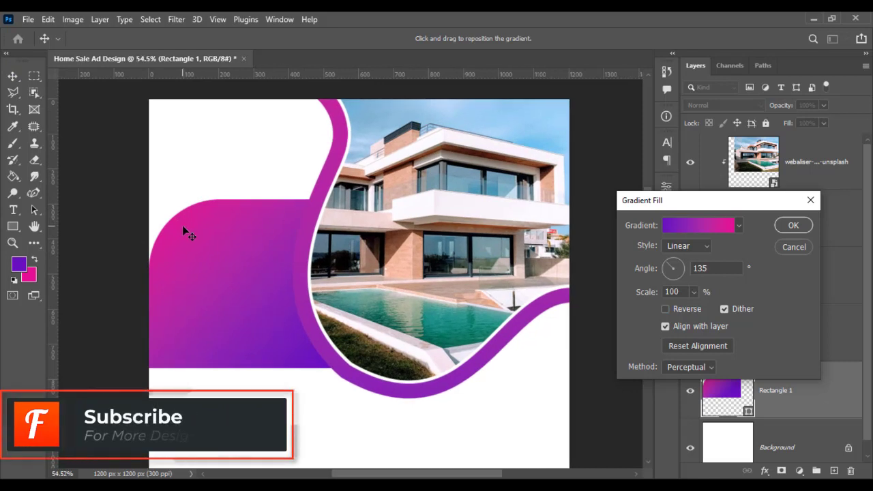
pyautogui.moveTo(191, 222); pyautogui.dragTo(191, 232)
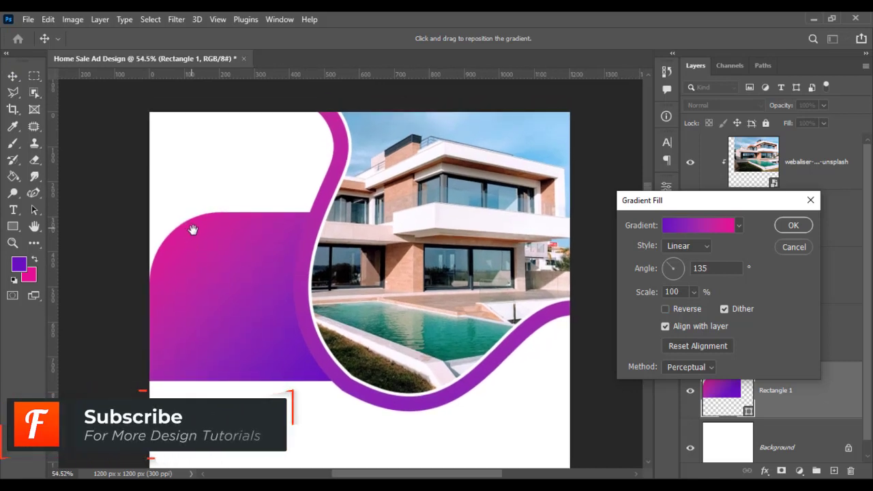
pyautogui.click(794, 229)
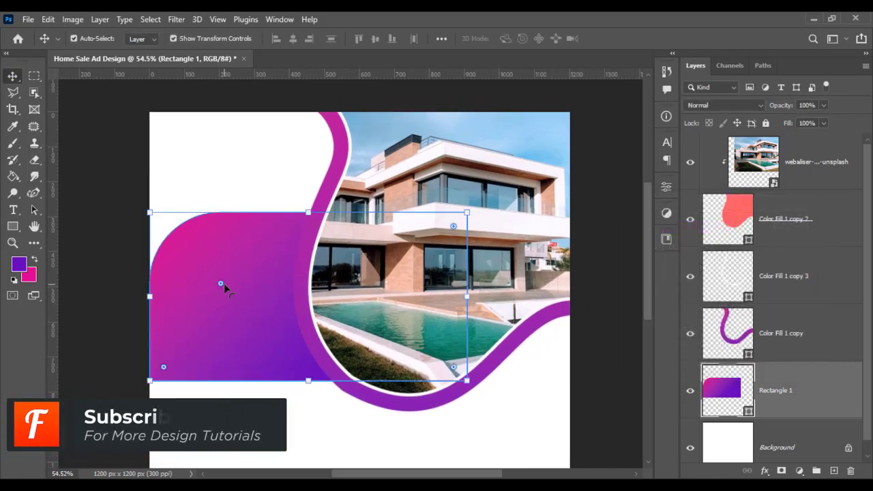
# Step: Drag the corner-radius widget back to remove Rectangle 1's top-left rounding
pyautogui.moveTo(221, 283); pyautogui.dragTo(117, 241)
pyautogui.click(131, 263)
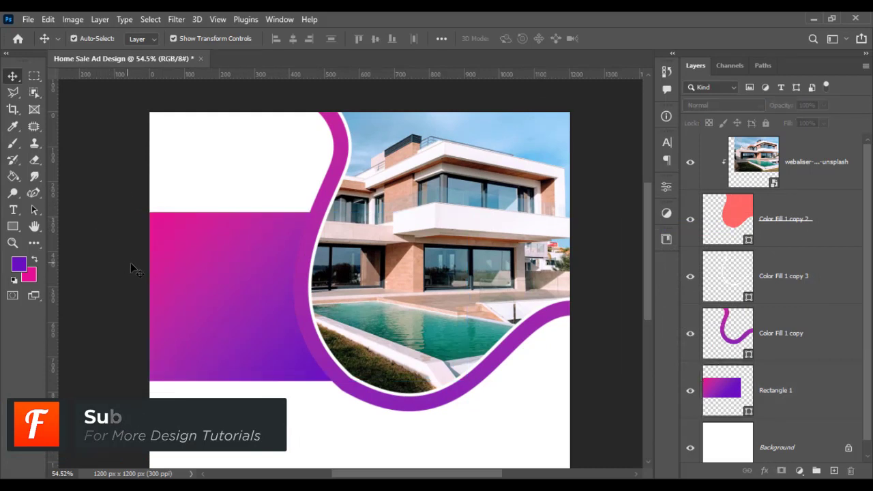
pyautogui.scroll(-2, 110, 265)
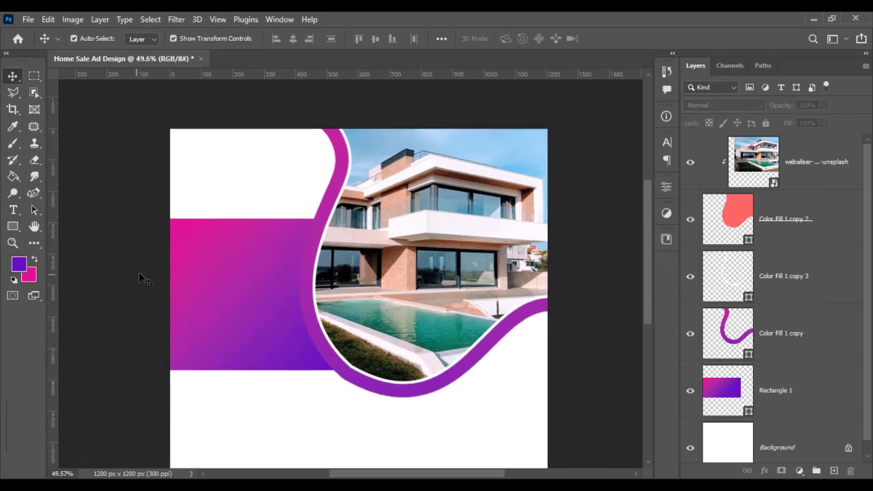
pyautogui.scroll(-1, 158, 271)
pyautogui.scroll(2, 344, 278)
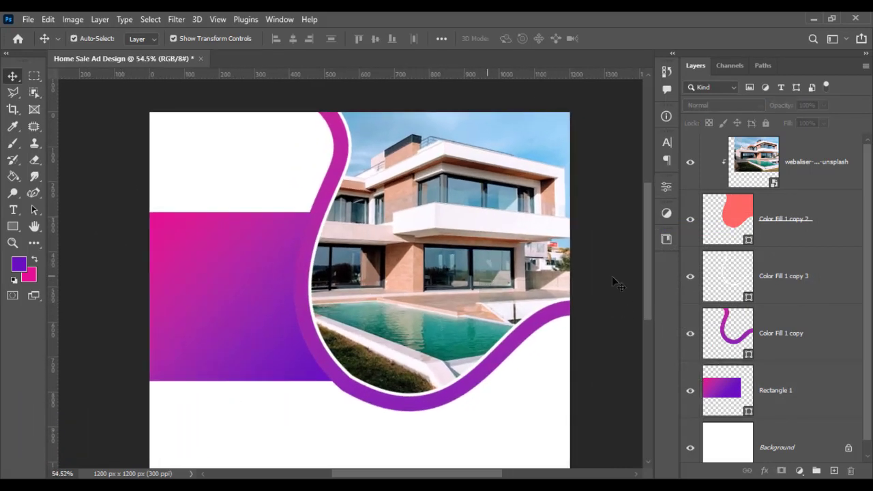
# Step: Load the purple wave layer as a selection, then deselect with Ctrl+D
pyautogui.click(790, 333)
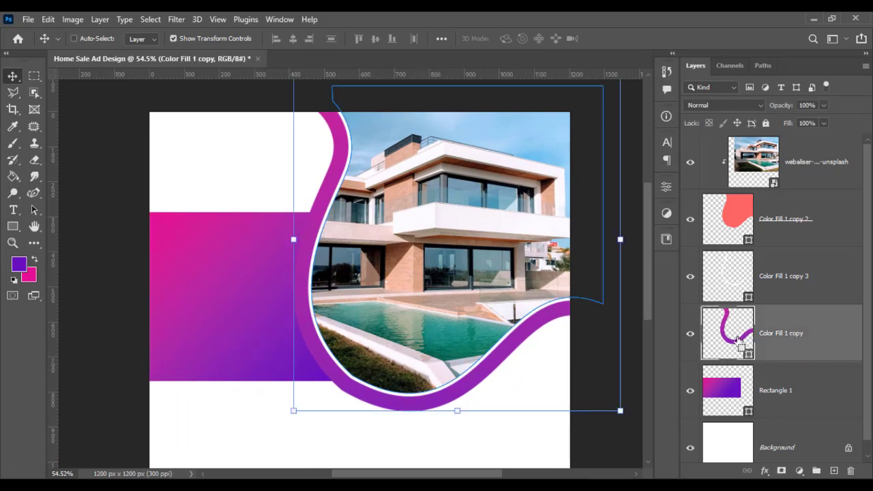
pyautogui.keyDown('ctrl'); pyautogui.click(717, 339); pyautogui.keyUp('ctrl')
pyautogui.hotkey('ctrl', 'd')
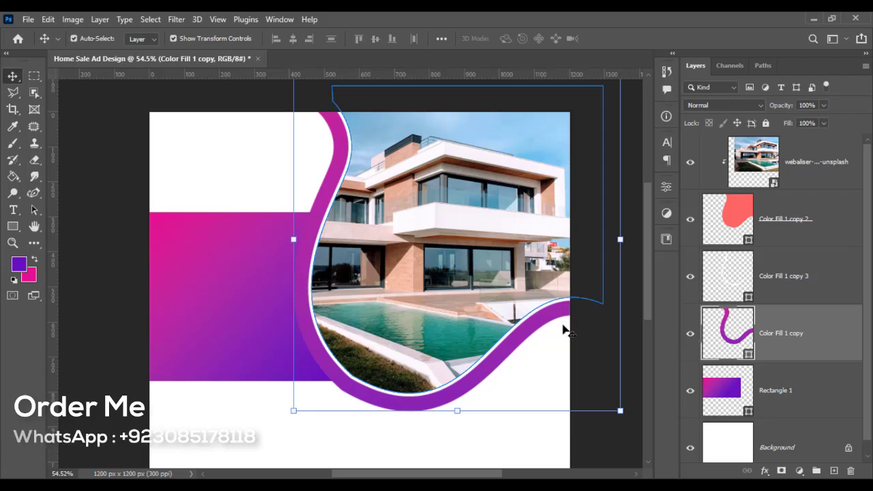
# Step: Load Rectangle 1's shape as a selection and switch to the fill tool
pyautogui.keyDown('ctrl'); pyautogui.click(729, 234); pyautogui.keyUp('ctrl')
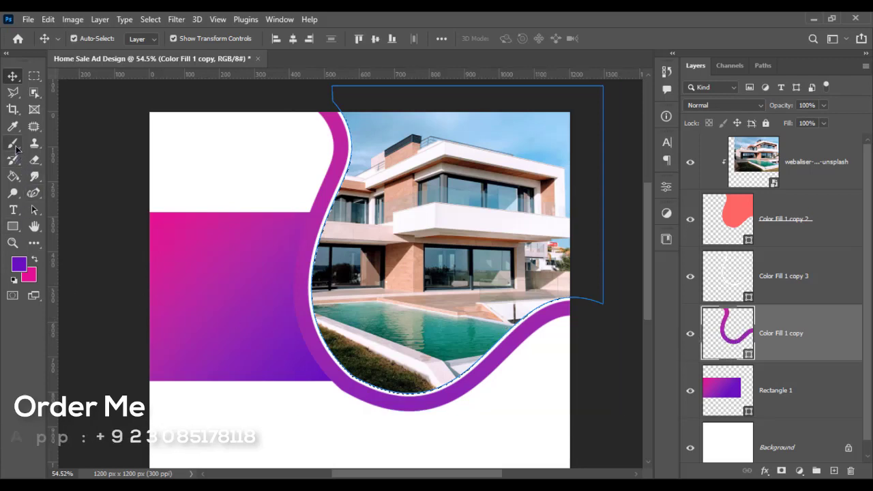
pyautogui.keyDown('ctrl'); pyautogui.click(729, 396); pyautogui.keyUp('ctrl')
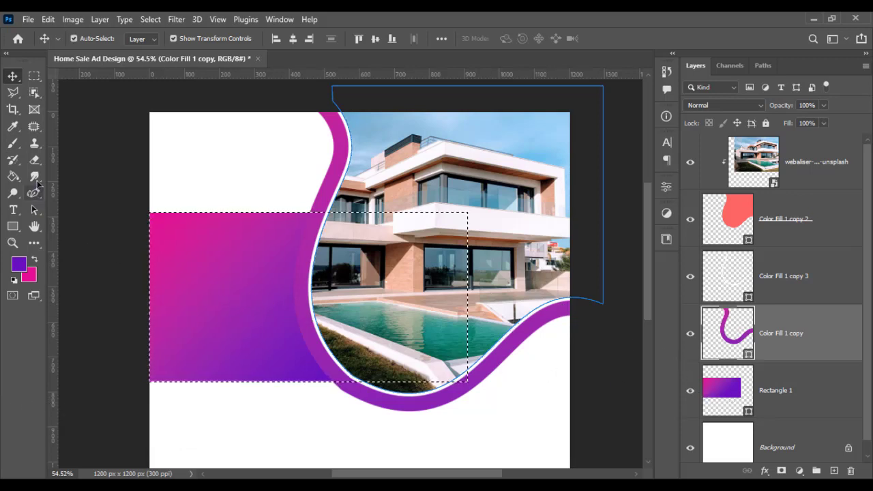
pyautogui.click(13, 146)
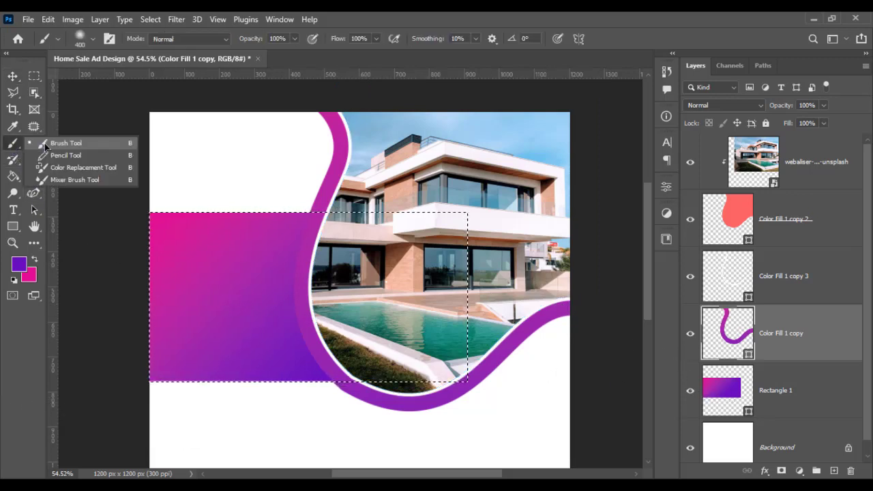
pyautogui.click(49, 147)
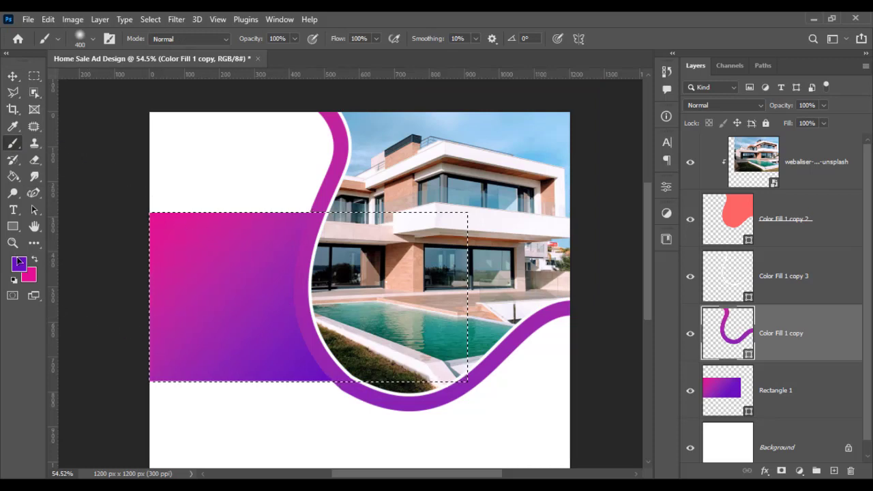
pyautogui.click(15, 177)
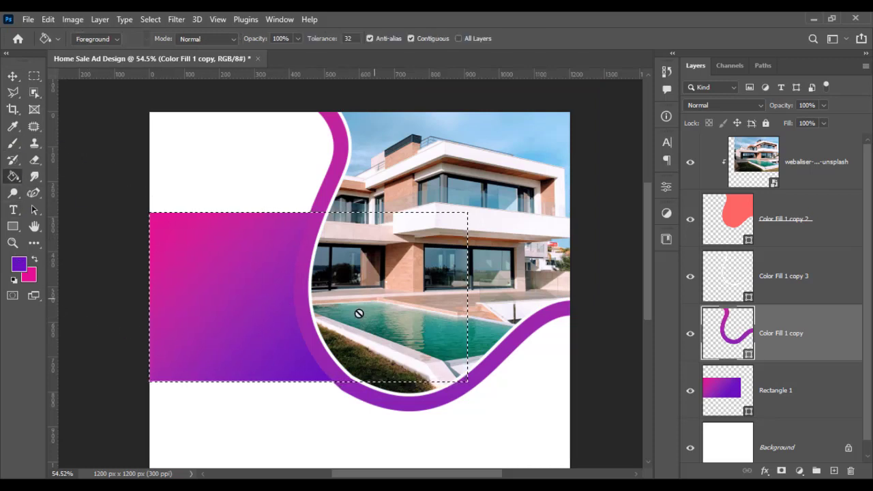
pyautogui.click(313, 360)
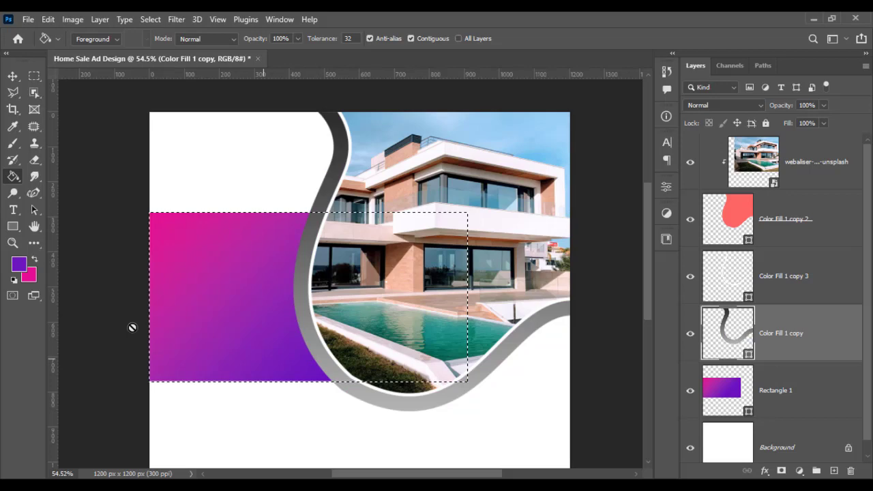
# Step: Set the foreground colour to dark purple #410e6d and undo the stray grey fill
pyautogui.click(19, 264)
pyautogui.click(653, 343)
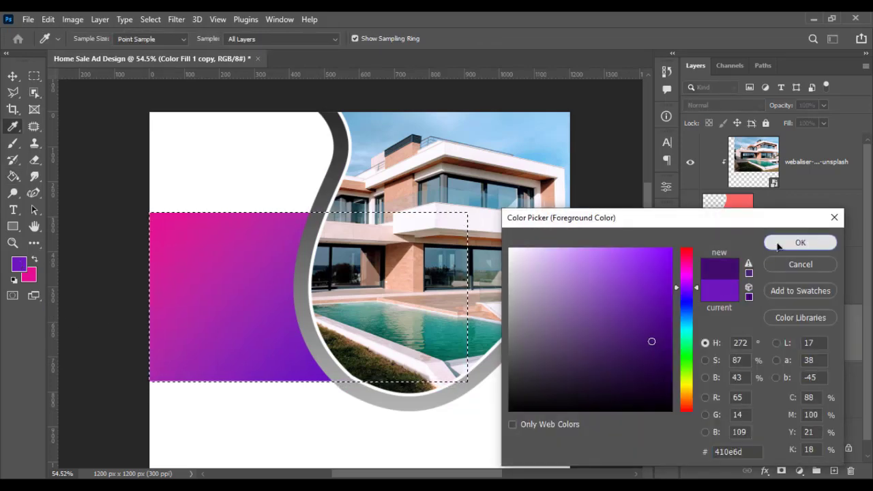
pyautogui.click(800, 242)
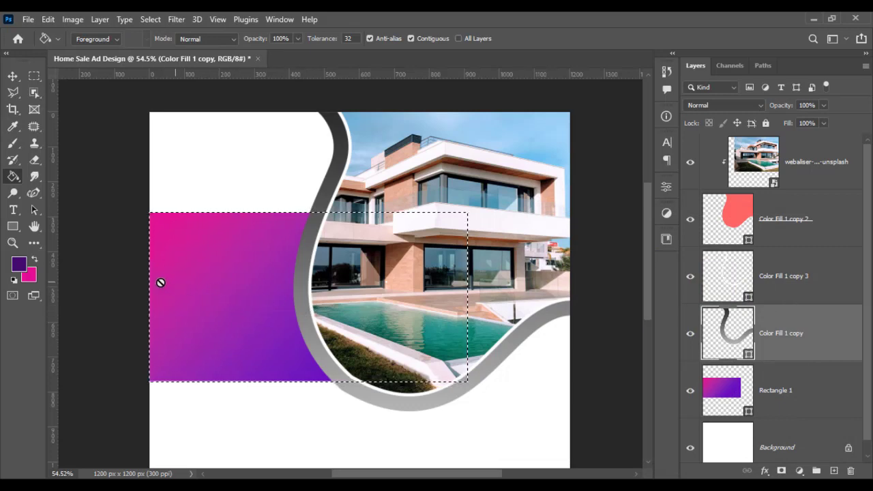
pyautogui.hotkey('alt', 'BackSpace')
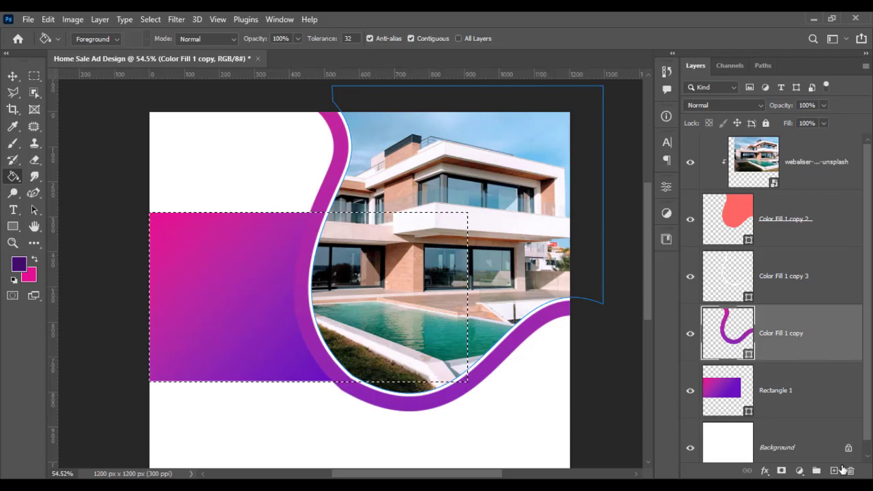
# Step: Add a new layer below the wave and paint a soft dark purple shadow inside the panel selection
pyautogui.click(835, 471)
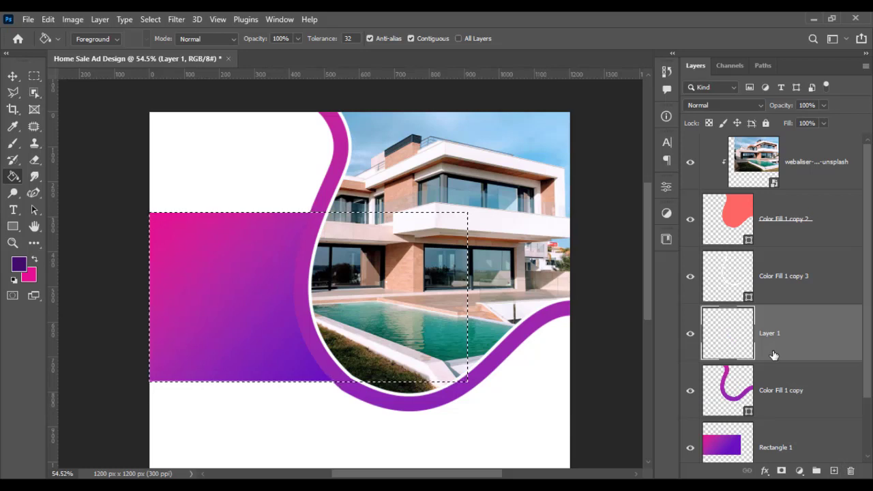
pyautogui.moveTo(774, 356); pyautogui.dragTo(765, 417)
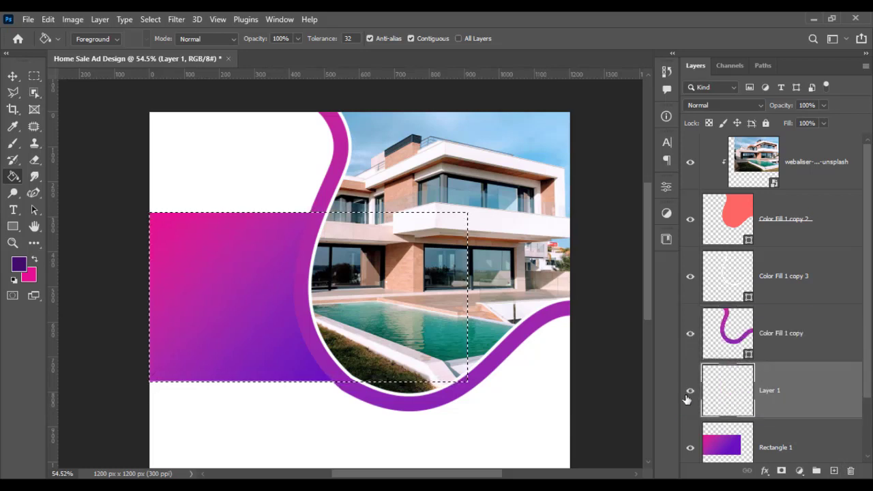
pyautogui.rightClick(12, 143)
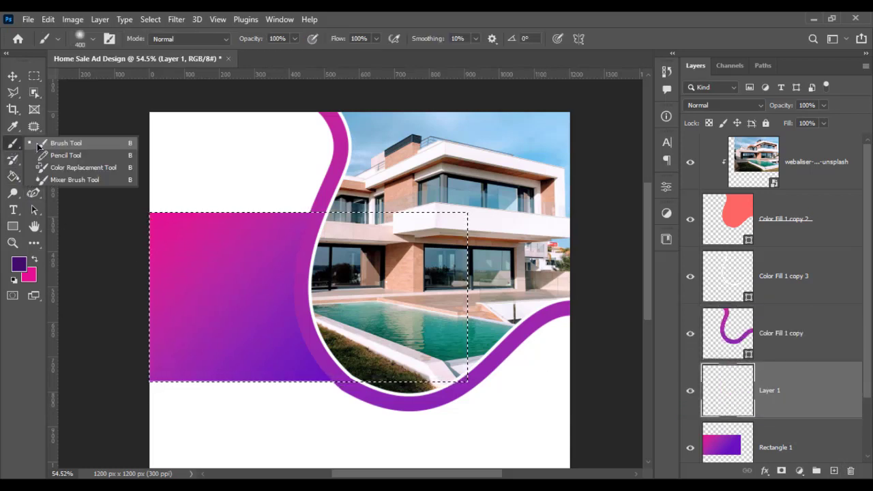
pyautogui.click(58, 143)
pyautogui.click(273, 212)
pyautogui.hotkey('ctrl', 'z')
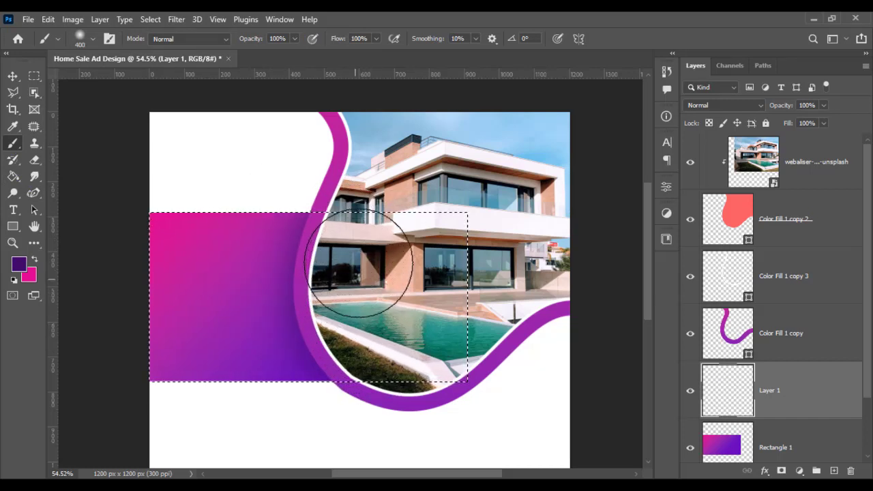
pyautogui.moveTo(368, 269); pyautogui.dragTo(373, 334)
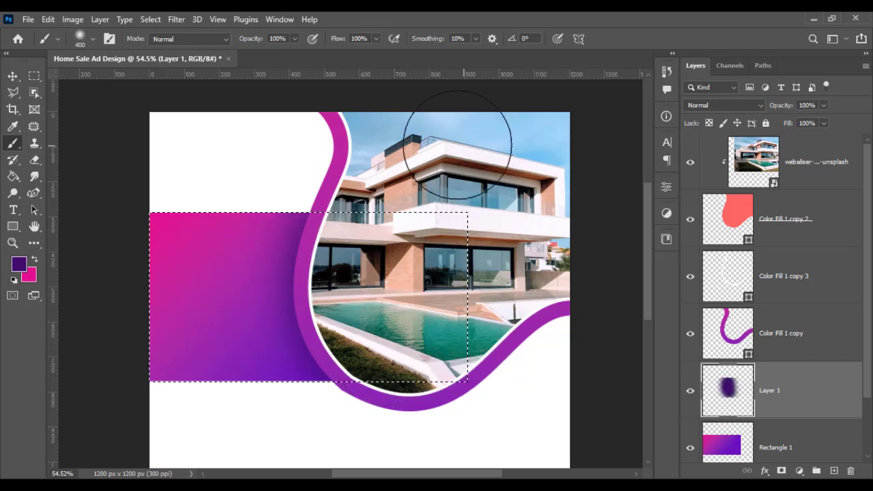
pyautogui.hotkey('ctrl', 'd')
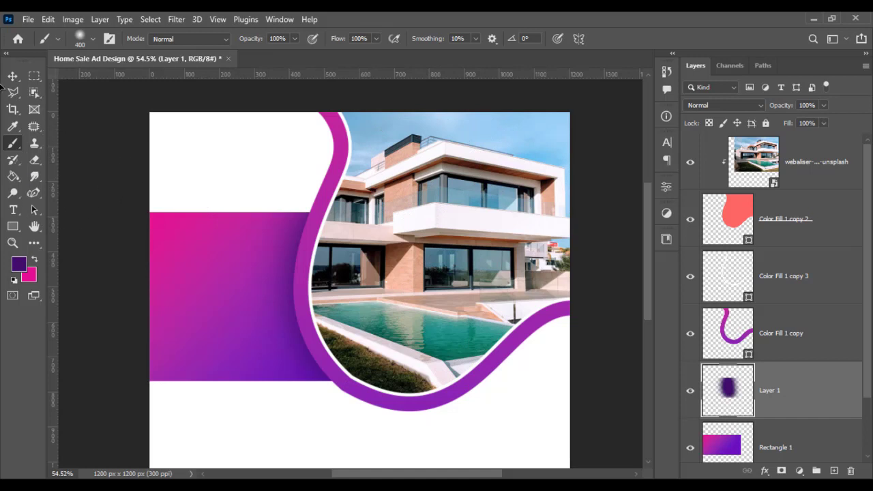
# Step: Deselect the shadow layer and zoom out to view the whole ad
pyautogui.click(12, 76)
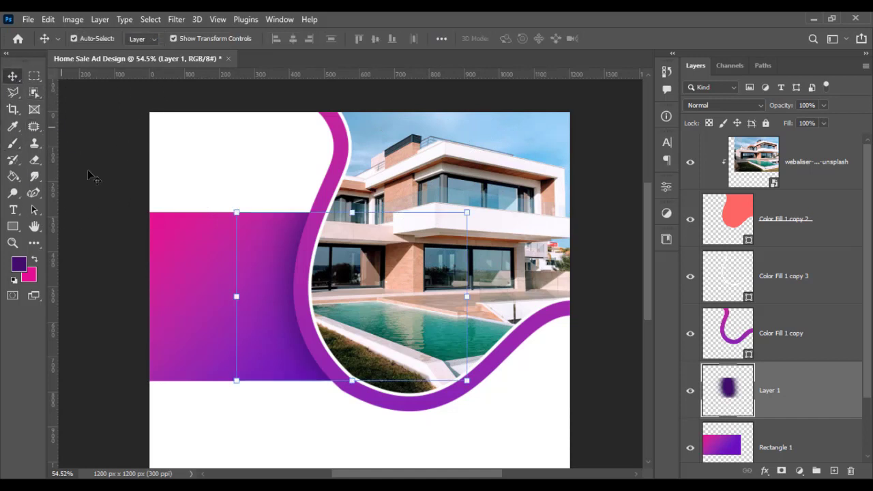
pyautogui.click(89, 264)
pyautogui.hotkey('ctrl', '-')
pyautogui.hotkey('ctrl', '-')
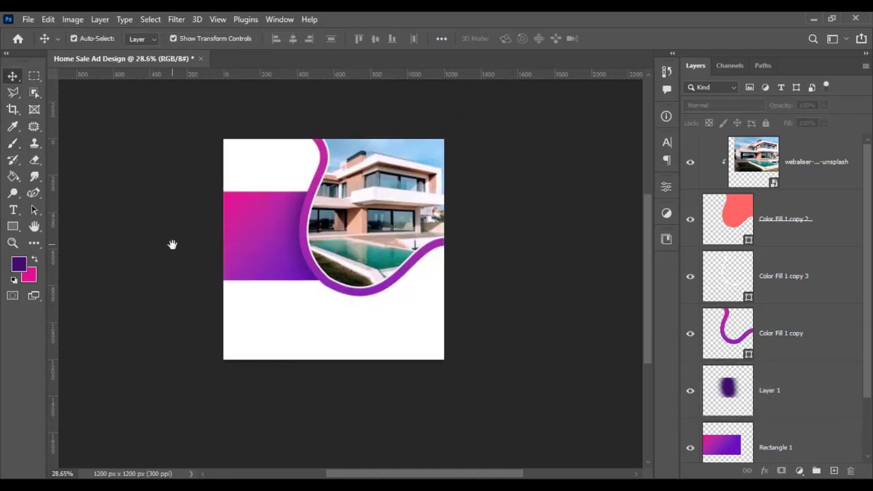
pyautogui.hotkey('ctrl', '+')
pyautogui.scroll(2, 260, 341)
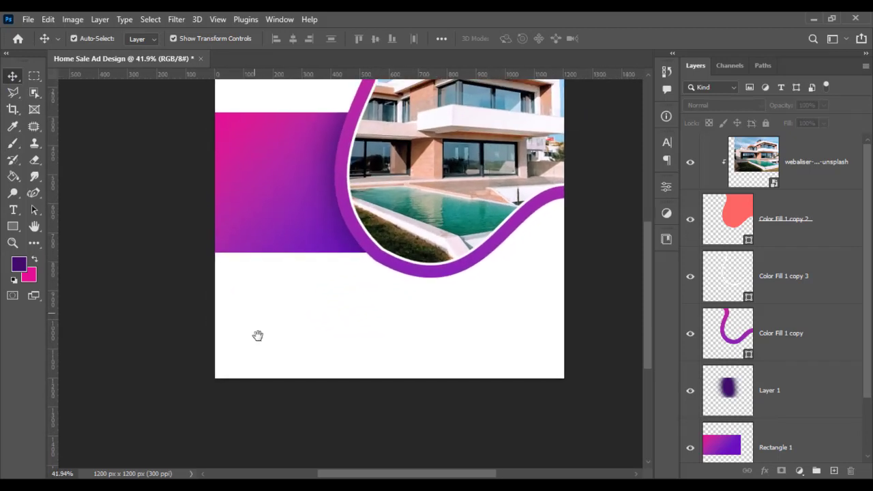
pyautogui.scroll(1, 257, 335)
pyautogui.scroll(1, 279, 308)
pyautogui.scroll(1, 217, 338)
pyautogui.moveTo(218, 337); pyautogui.dragTo(220, 346)
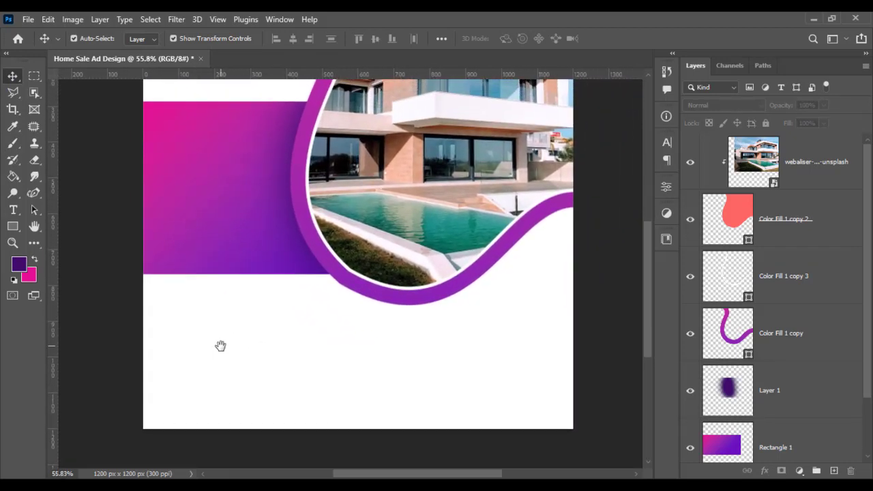
pyautogui.scroll(-1, 225, 351)
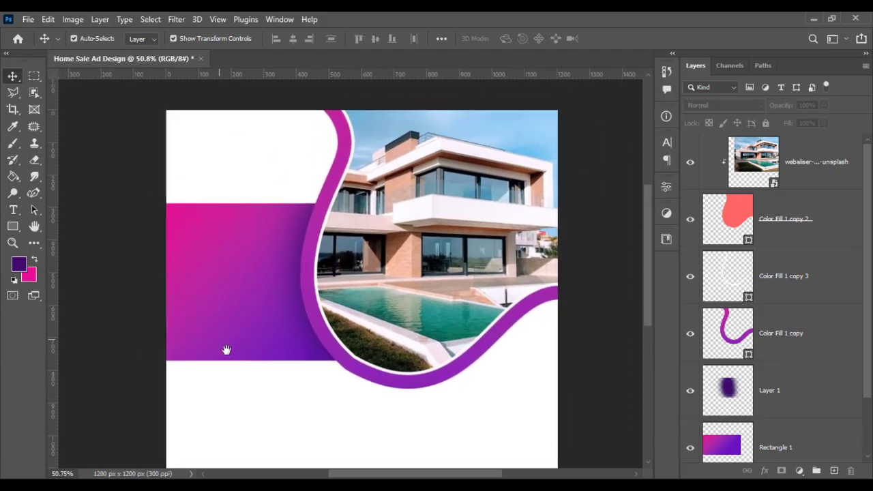
pyautogui.scroll(1, 206, 250)
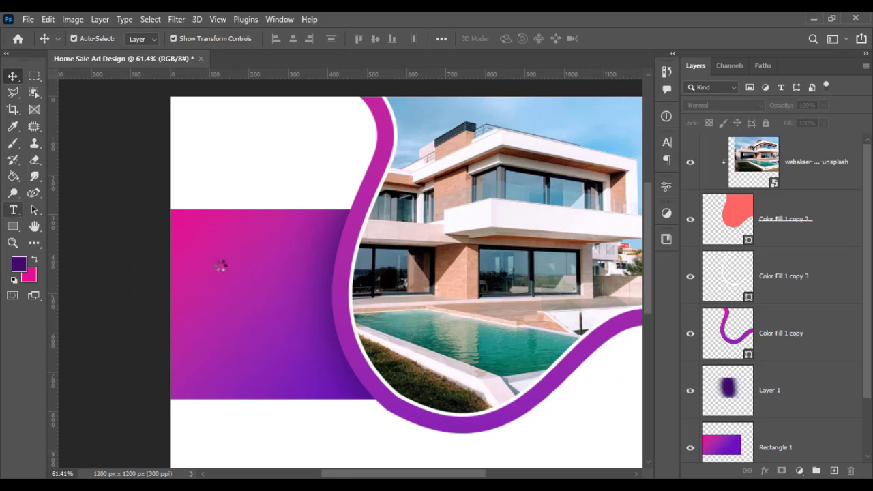
# Step: Place a text box on the gradient panel holding the word Modern
pyautogui.click(13, 210)
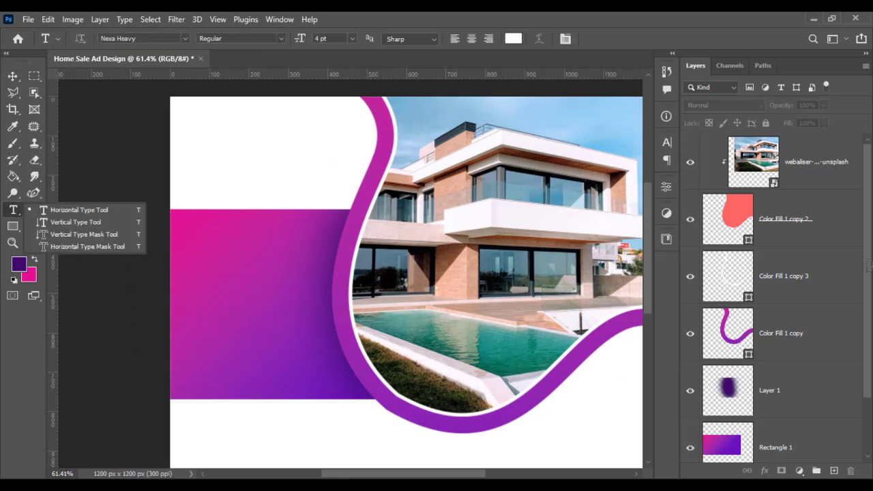
pyautogui.click(852, 161)
pyautogui.scroll(1, 201, 307)
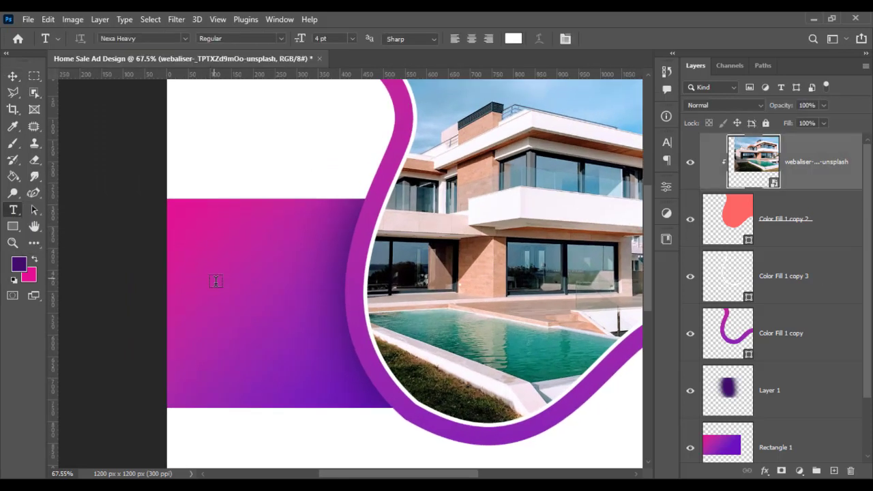
pyautogui.click(216, 281)
pyautogui.press('BackSpace')
pyautogui.write('Modern')
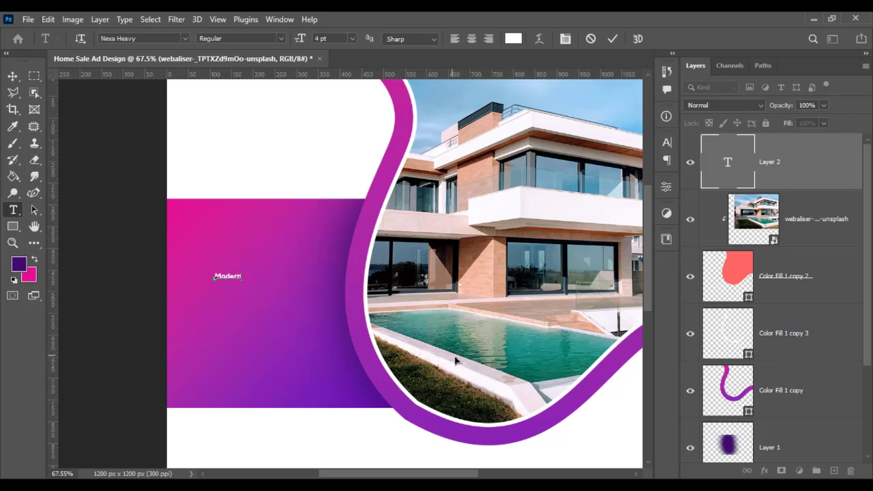
pyautogui.hotkey('ctrl', 'Return')
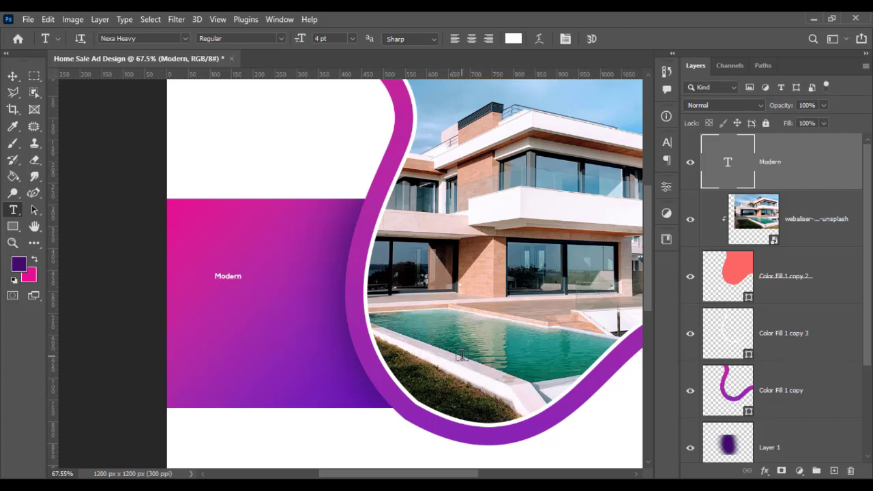
# Step: Add Home and For Sale as new lines below Modern, then select all the text
pyautogui.scroll(2, 201, 253)
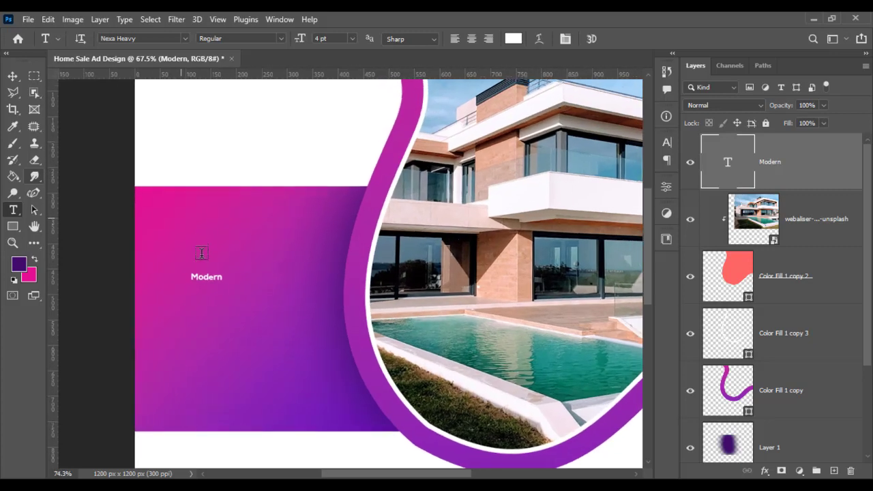
pyautogui.scroll(2, 202, 273)
pyautogui.scroll(2, 203, 291)
pyautogui.scroll(2, 203, 291)
pyautogui.scroll(2, 203, 300)
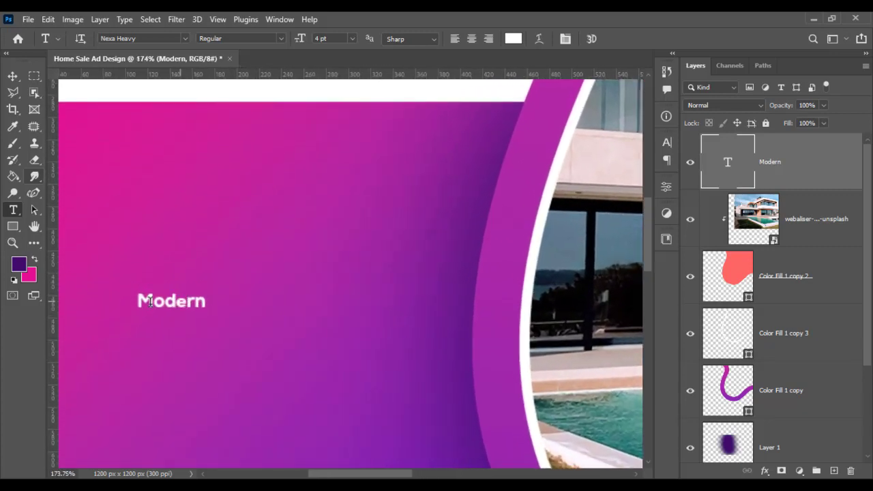
pyautogui.click(219, 302)
pyautogui.press('Return')
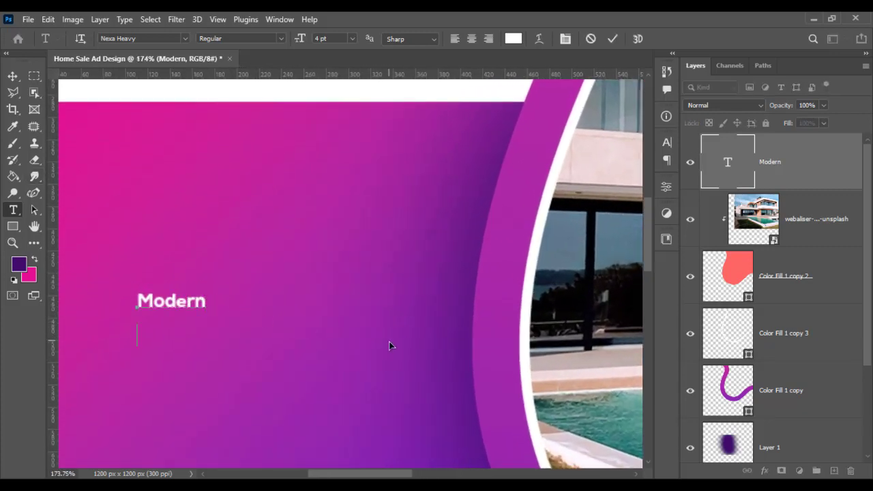
pyautogui.write('hom')
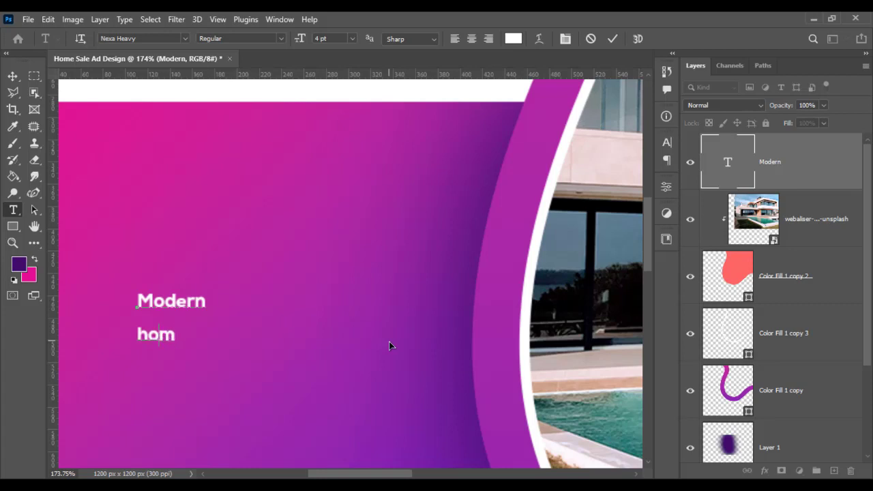
pyautogui.press('BackSpace')
pyautogui.press('BackSpace')
pyautogui.press('BackSpace')
pyautogui.write('H')
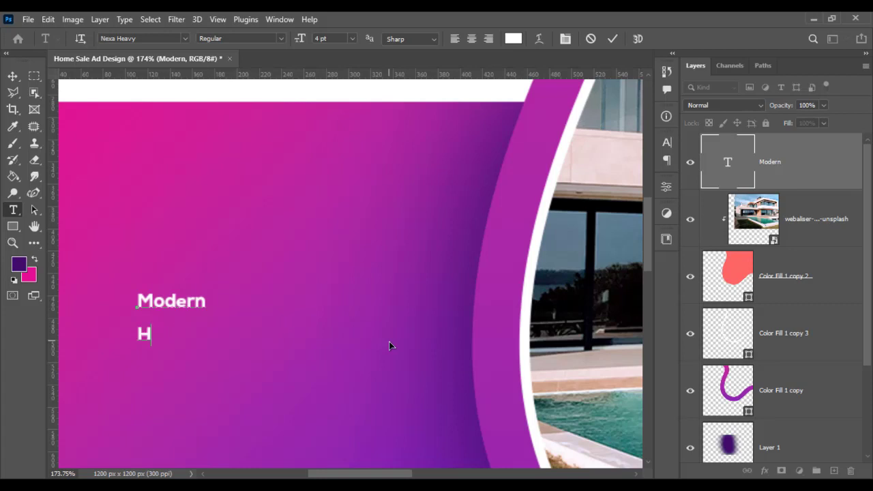
pyautogui.write('ome')
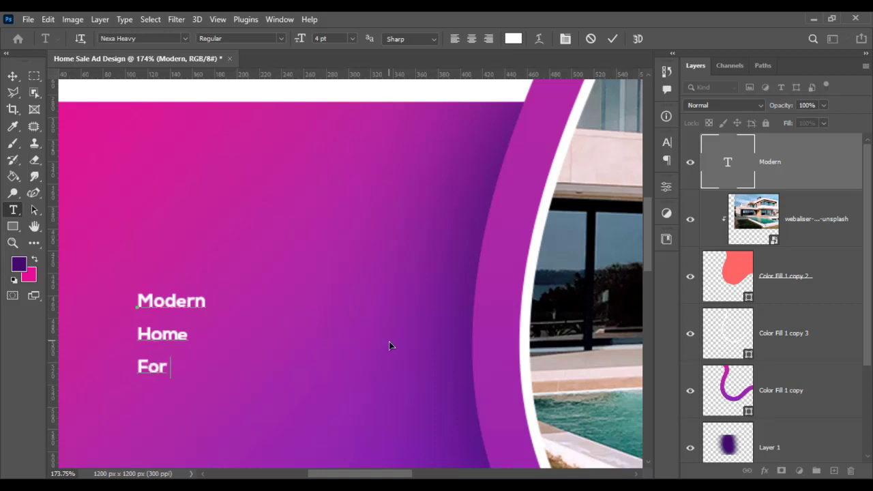
pyautogui.write('Sale')
pyautogui.hotkey('ctrl', 'a')
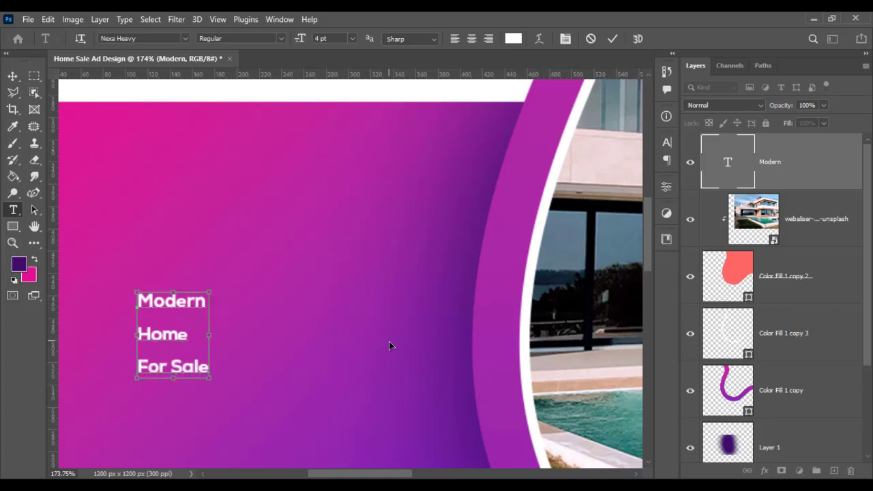
# Step: Scale the headline up to about 432% and reposition it lower-left in the panel
pyautogui.click(13, 75)
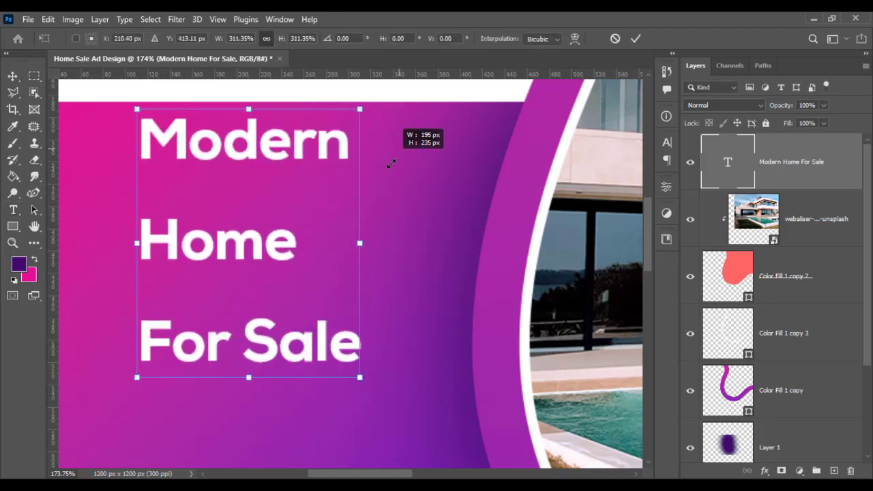
pyautogui.moveTo(208, 294); pyautogui.dragTo(369, 101)
pyautogui.scroll(-2, 409, 164)
pyautogui.scroll(-2, 375, 191)
pyautogui.scroll(-2, 341, 219)
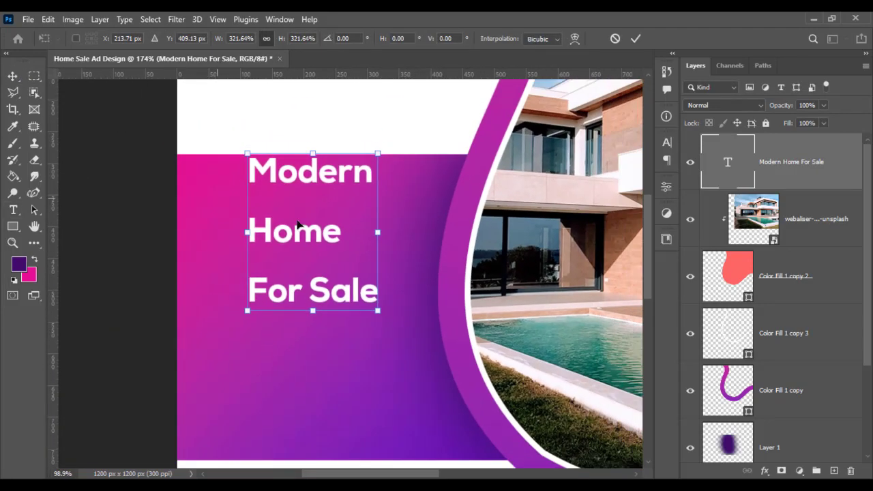
pyautogui.scroll(-2, 304, 246)
pyautogui.moveTo(304, 246); pyautogui.dragTo(288, 278)
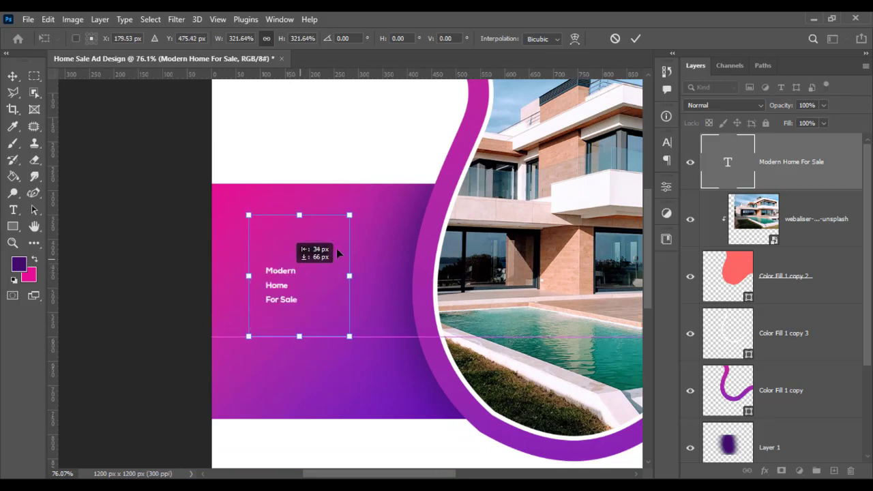
pyautogui.moveTo(350, 214); pyautogui.dragTo(385, 174)
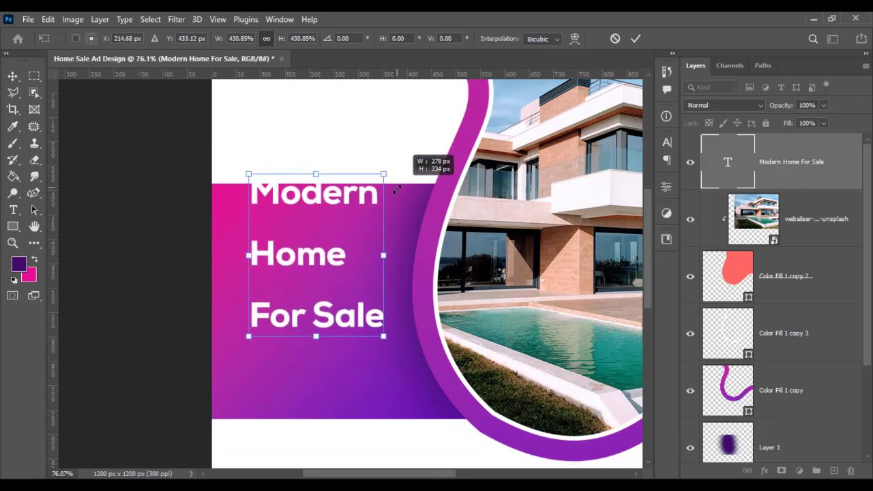
pyautogui.moveTo(335, 258); pyautogui.dragTo(325, 283)
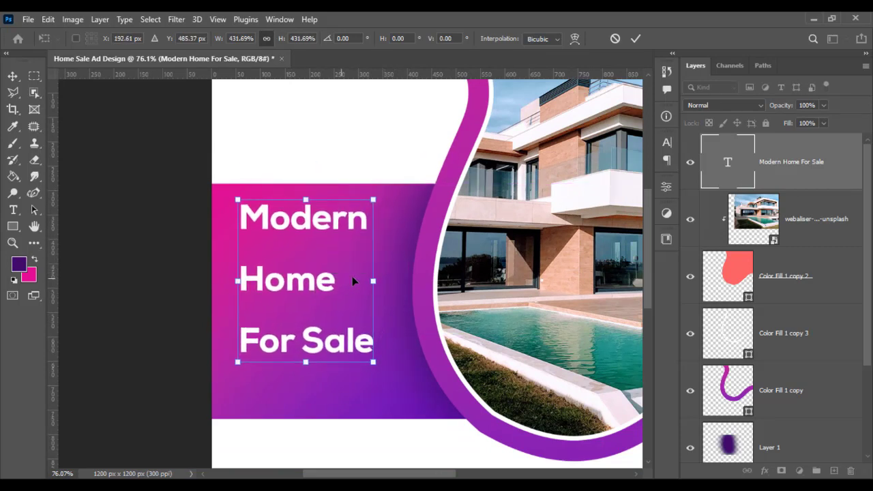
pyautogui.press('Return')
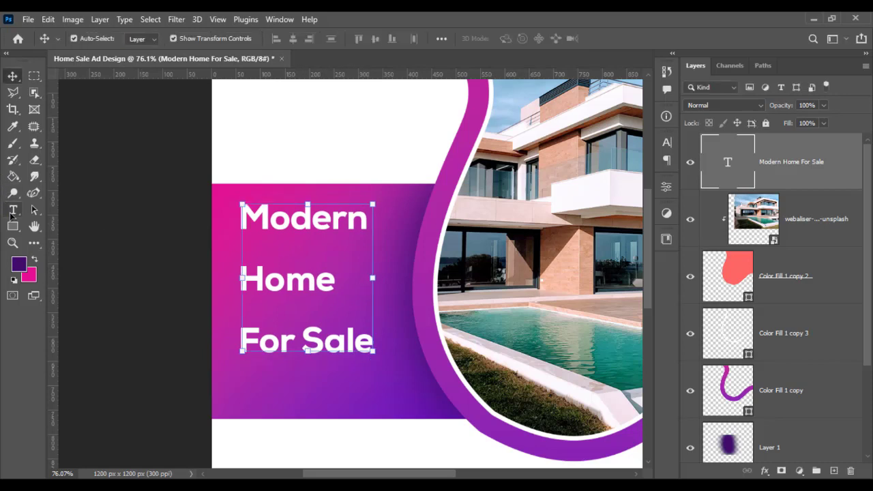
# Step: Enlarge the word Home and reselect it for further formatting
pyautogui.click(13, 210)
pyautogui.doubleClick(287, 280)
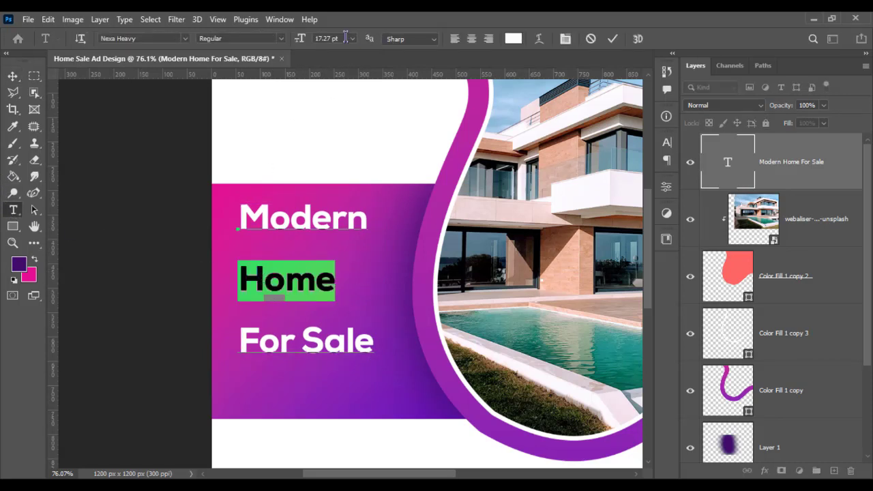
pyautogui.moveTo(315, 42); pyautogui.dragTo(317, 41)
pyautogui.write('35')
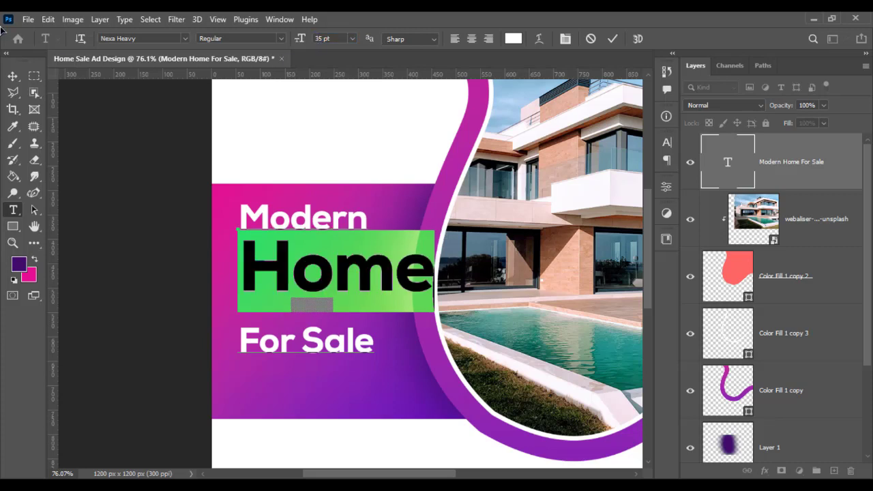
pyautogui.click(13, 76)
pyautogui.click(131, 225)
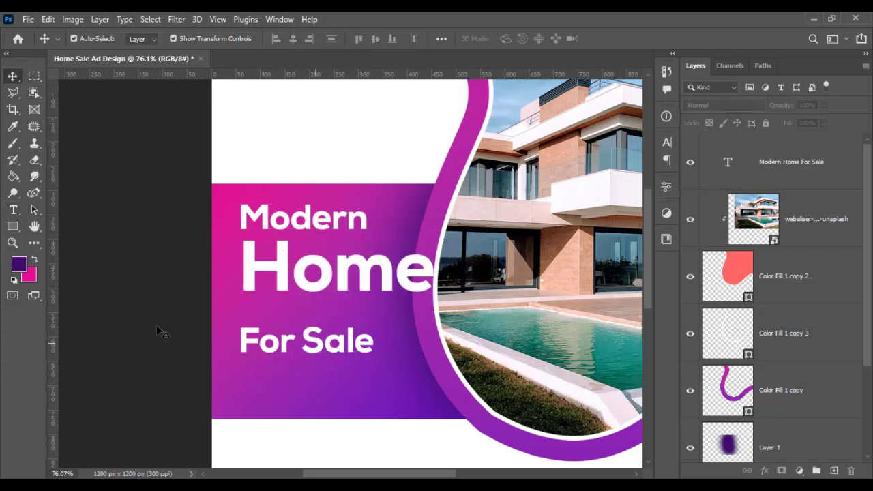
pyautogui.click(13, 210)
pyautogui.doubleClick(320, 345)
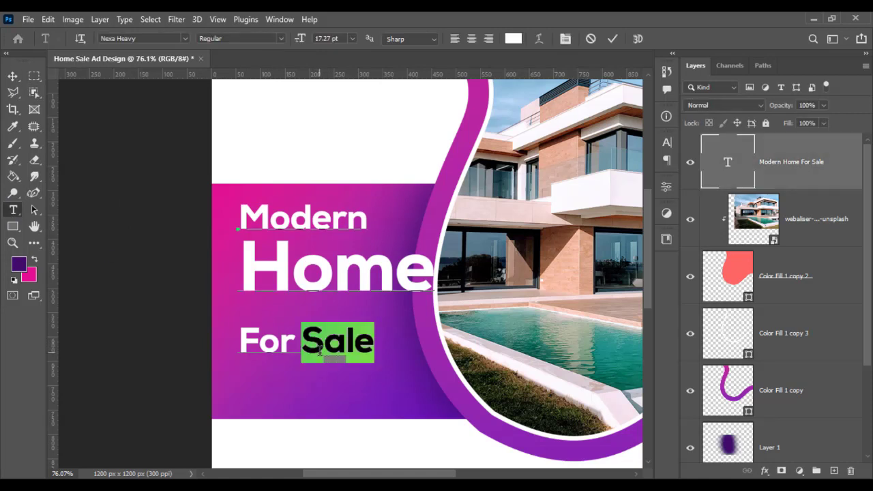
pyautogui.click(321, 350)
pyautogui.moveTo(374, 345); pyautogui.dragTo(236, 341)
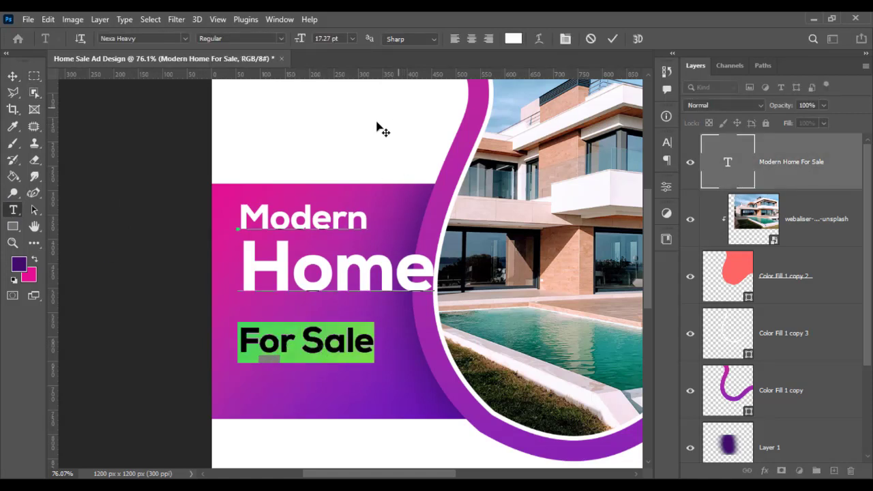
pyautogui.doubleClick(318, 266)
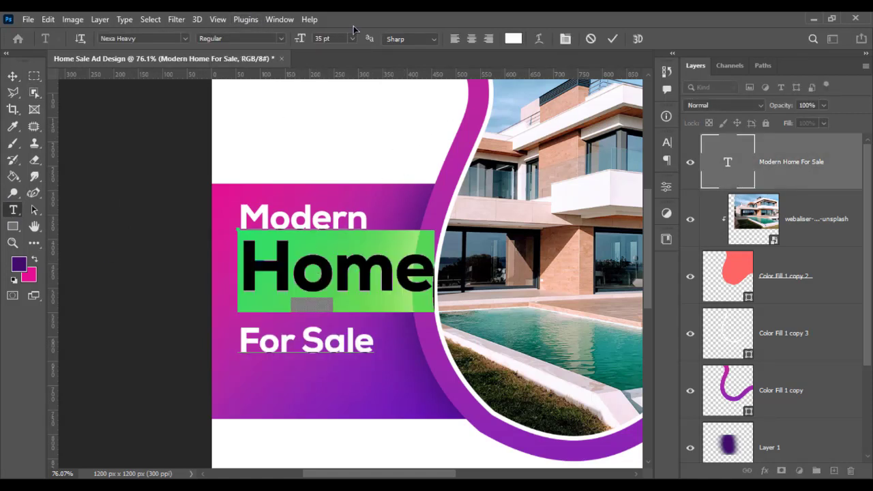
# Step: Set HOME to All Caps and reduce it from 35 pt to 25 pt
pyautogui.click(565, 39)
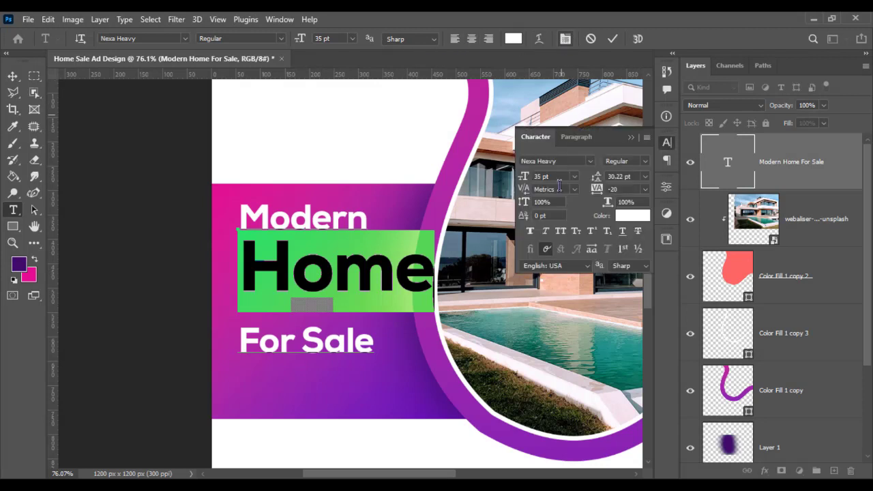
pyautogui.click(560, 230)
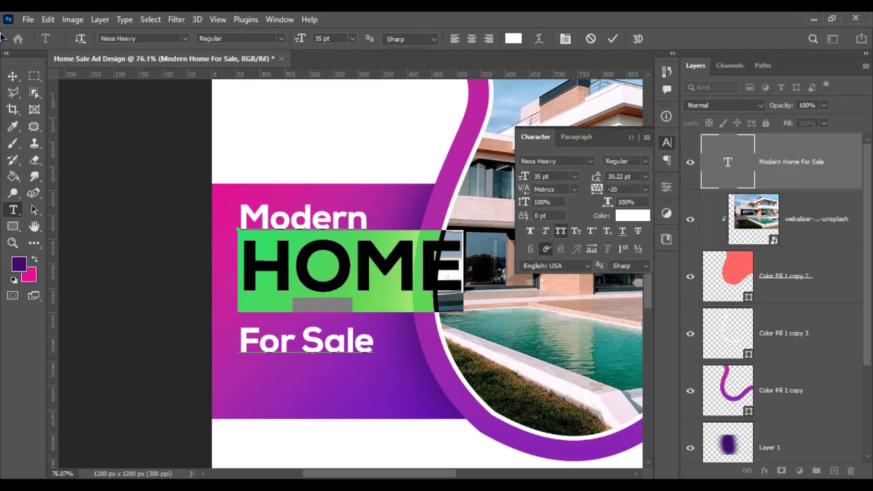
pyautogui.click(14, 75)
pyautogui.doubleClick(346, 278)
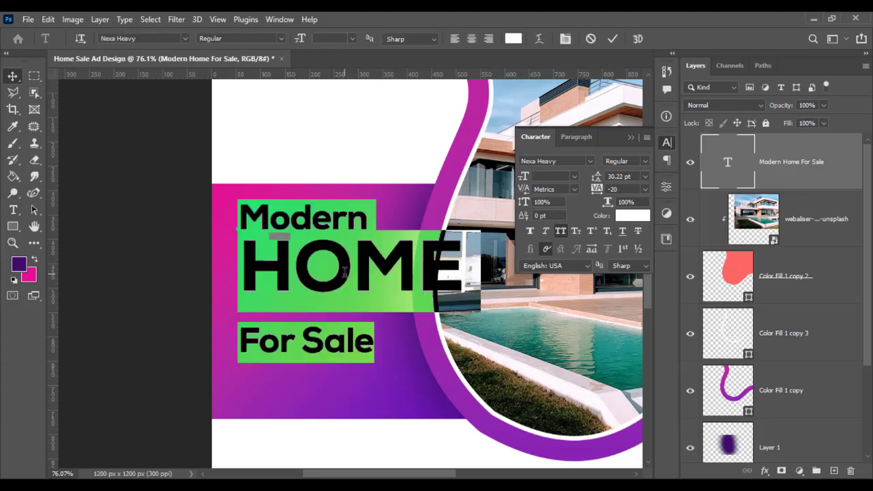
pyautogui.doubleClick(338, 270)
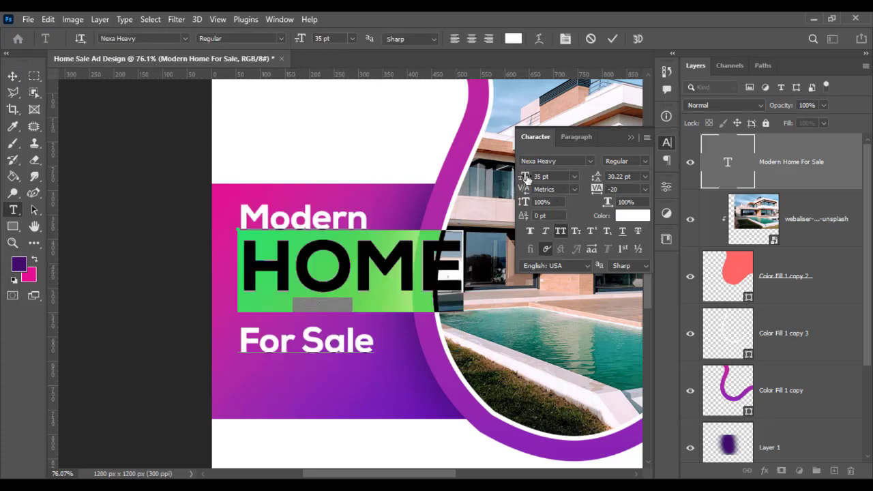
pyautogui.moveTo(532, 178); pyautogui.dragTo(522, 179)
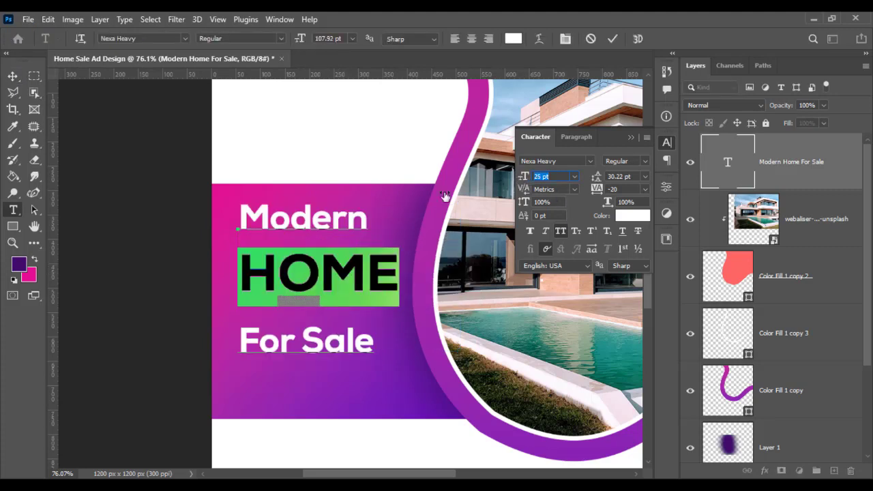
# Step: Adjust Modern's line spacing and set its tracking back to 0
pyautogui.doubleClick(341, 226)
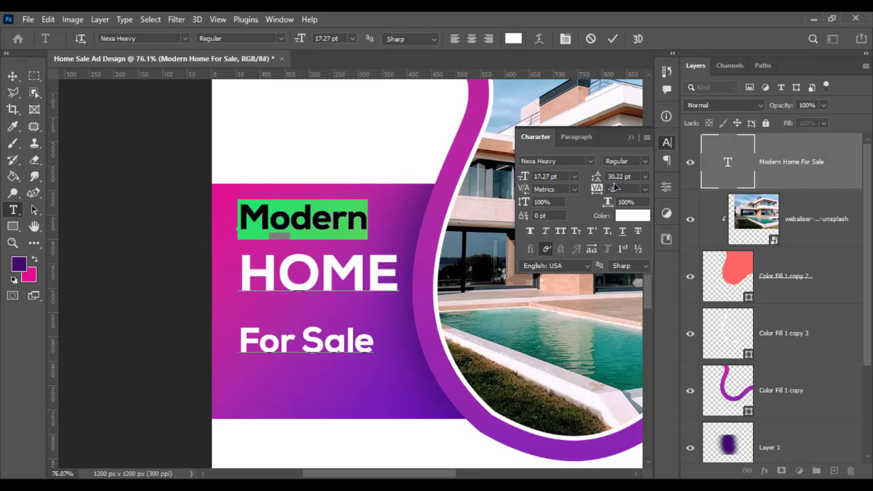
pyautogui.moveTo(597, 183)
pyautogui.mouseDown()
pyautogui.moveTo(588, 186)
pyautogui.moveTo(603, 191)
pyautogui.moveTo(522, 208)
pyautogui.mouseUp()
pyautogui.moveTo(596, 196); pyautogui.dragTo(602, 197)
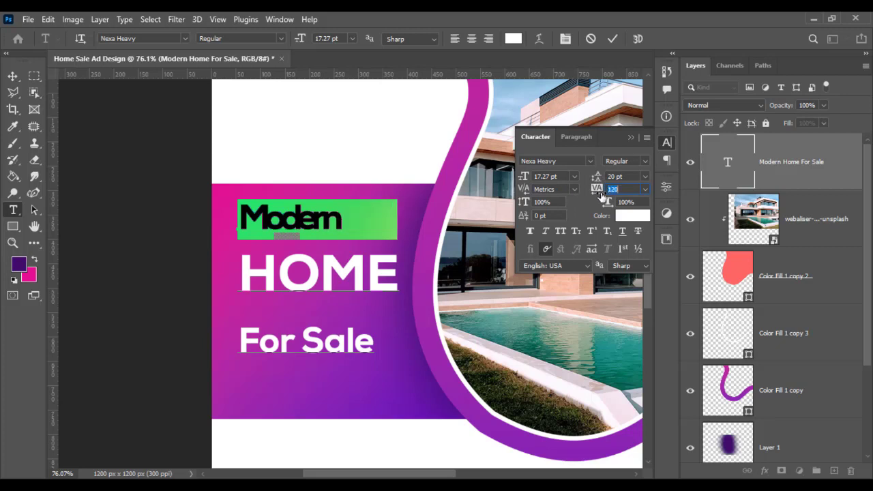
pyautogui.write('0')
pyautogui.press('Return')
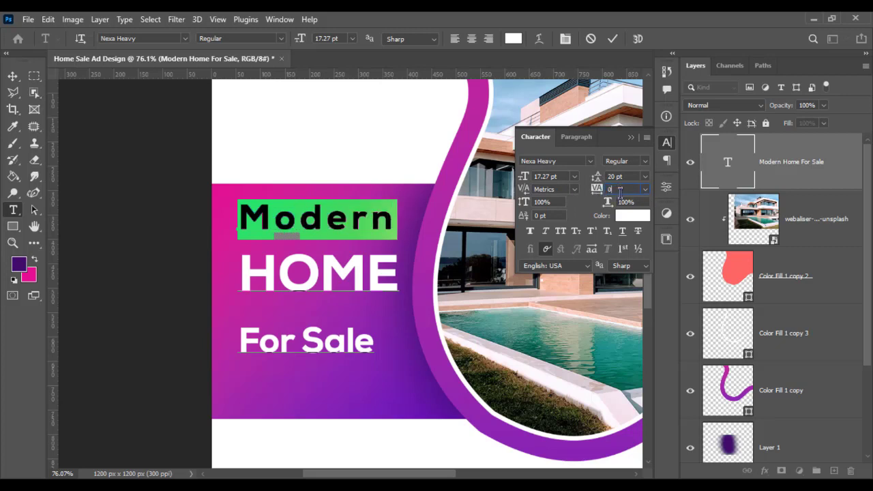
pyautogui.press('Return')
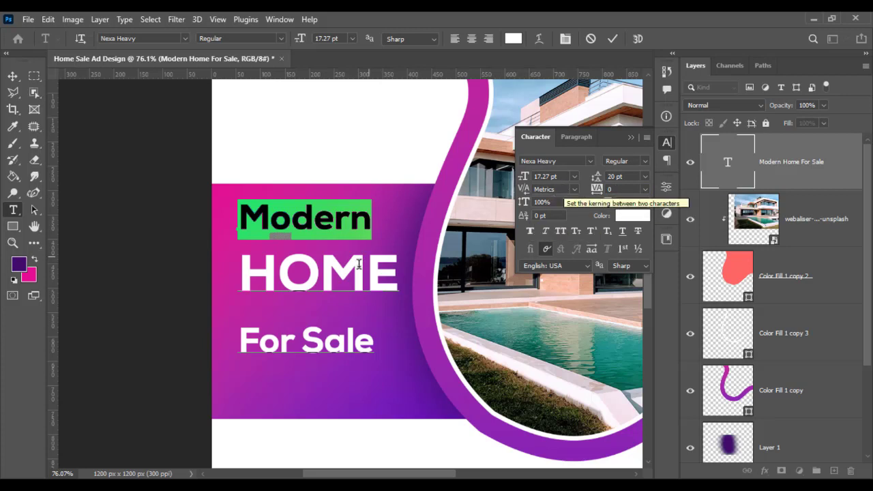
pyautogui.hotkey('ctrl', 'a')
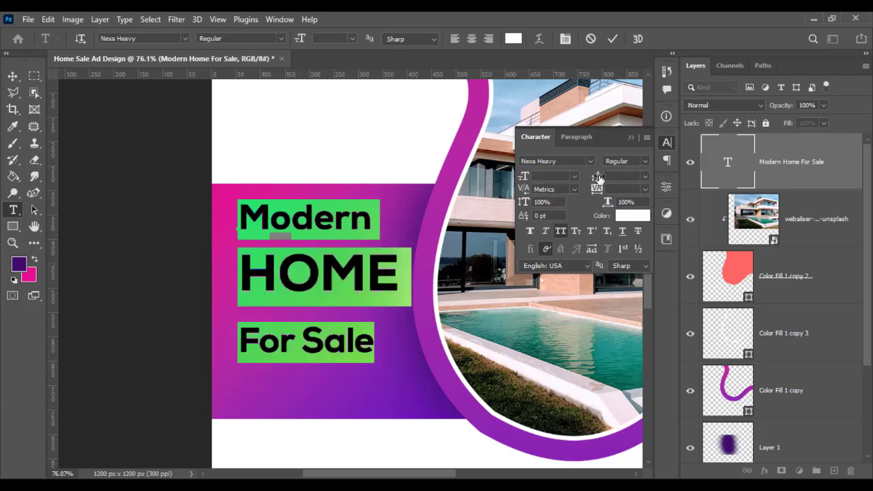
# Step: Commit the headline, view the design at 100% and select the text layer
pyautogui.click(12, 76)
pyautogui.click(175, 218)
pyautogui.hotkey('ctrl', '1')
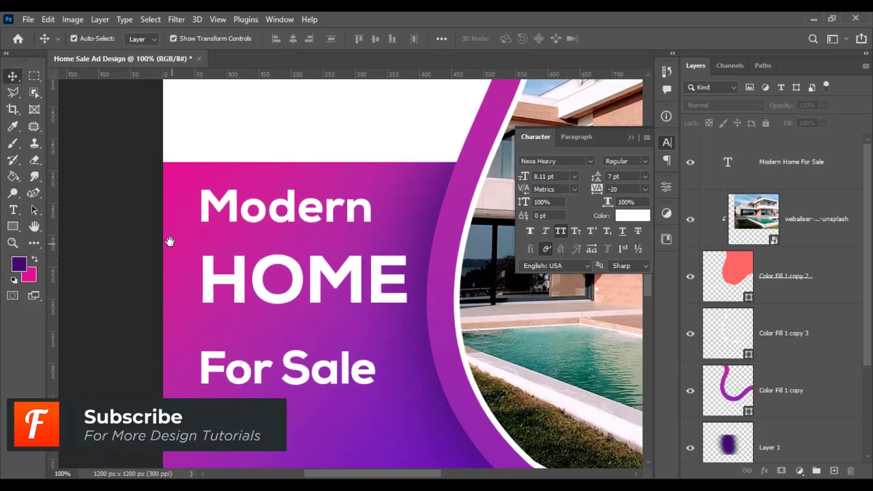
pyautogui.click(294, 281)
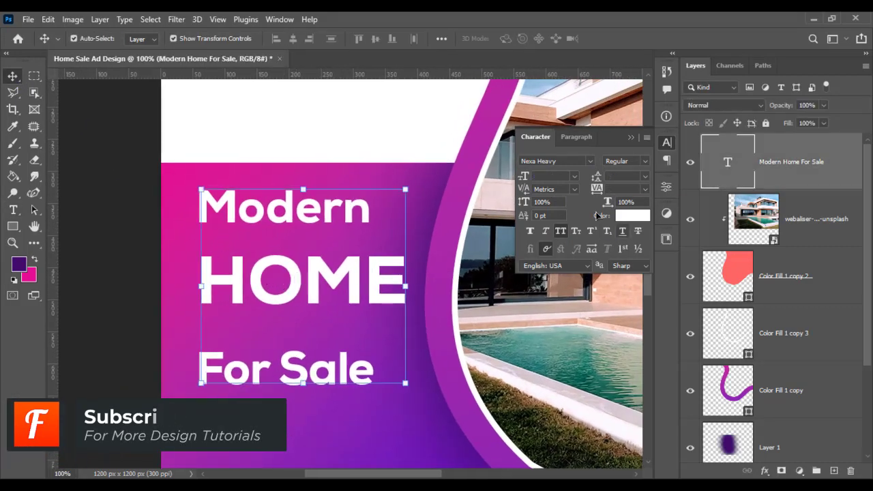
pyautogui.hotkey('ctrl', 'a')
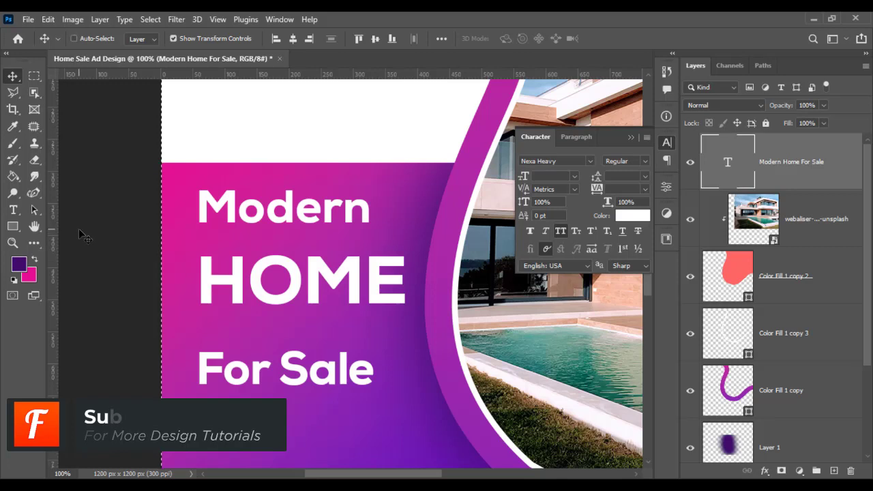
pyautogui.press('t')
# Step: Delete the For Sale and Modern lines so only HOME remains
pyautogui.click(336, 371)
pyautogui.tripleClick(325, 373)
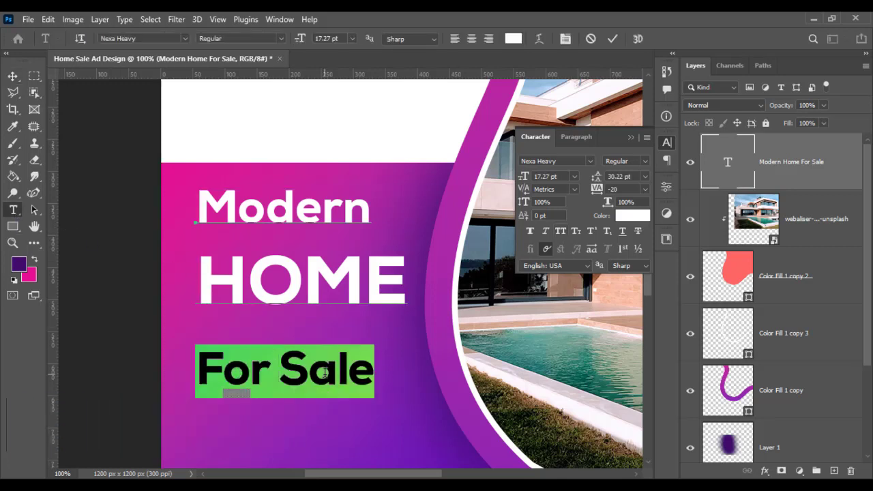
pyautogui.hotkey('ctrl', 'a')
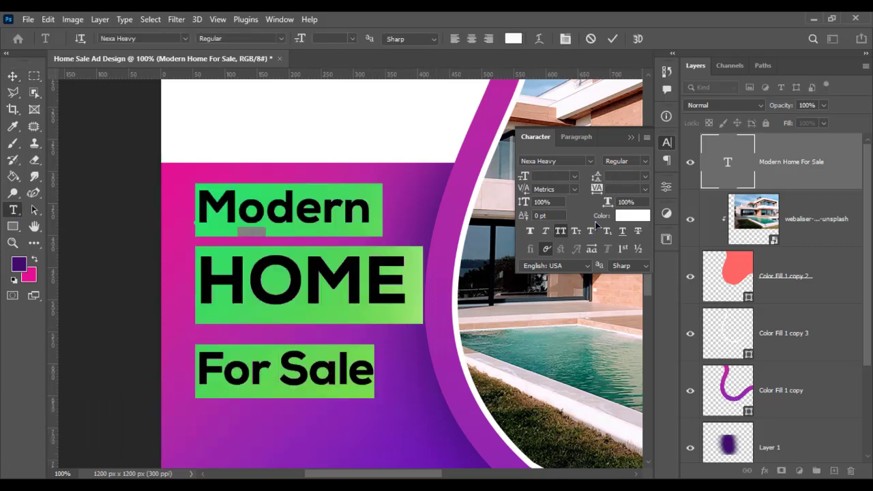
pyautogui.hotkey('ctrl', 'h')
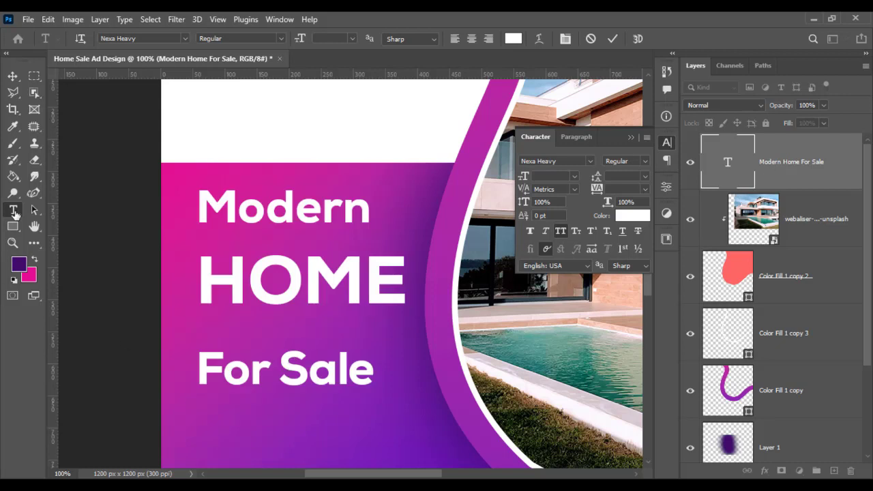
pyautogui.tripleClick(300, 379)
pyautogui.press('BackSpace')
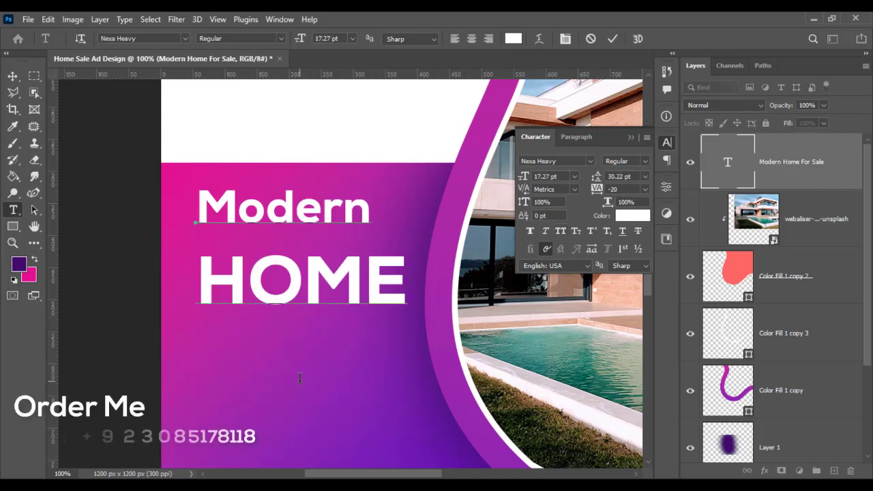
pyautogui.doubleClick(259, 210)
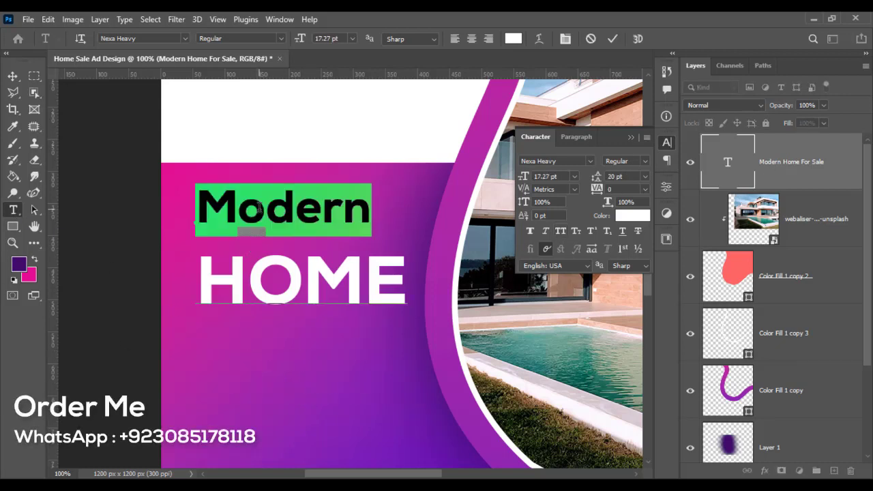
pyautogui.press('BackSpace')
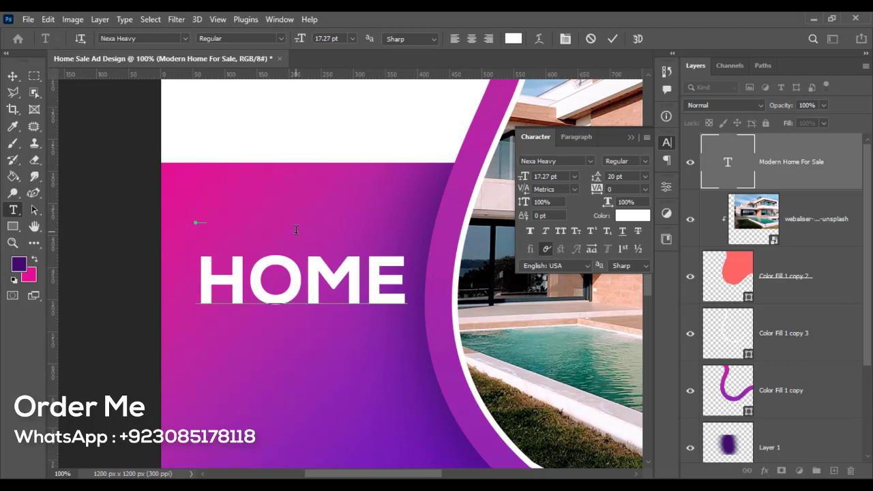
pyautogui.press('Delete')
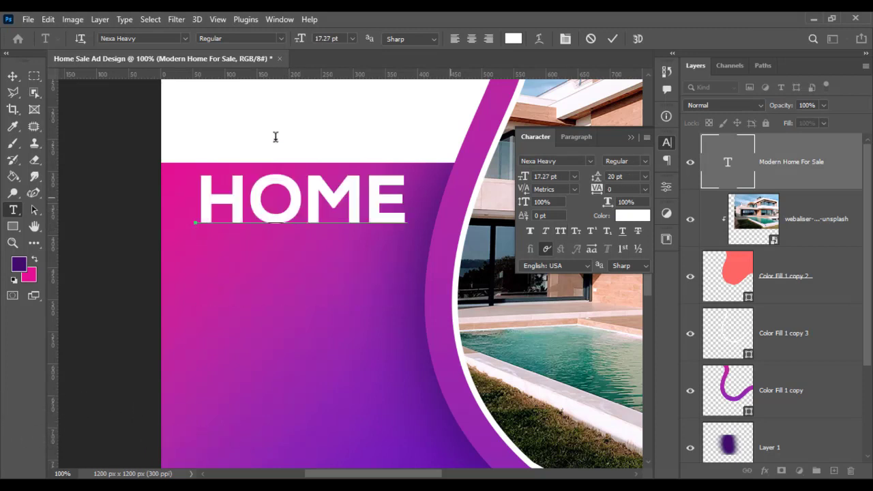
pyautogui.hotkey('ctrl', 'Return')
# Step: Move HOME down about 148 px and type MODERN on a new line above it
pyautogui.press('v')
pyautogui.moveTo(255, 218); pyautogui.dragTo(259, 311)
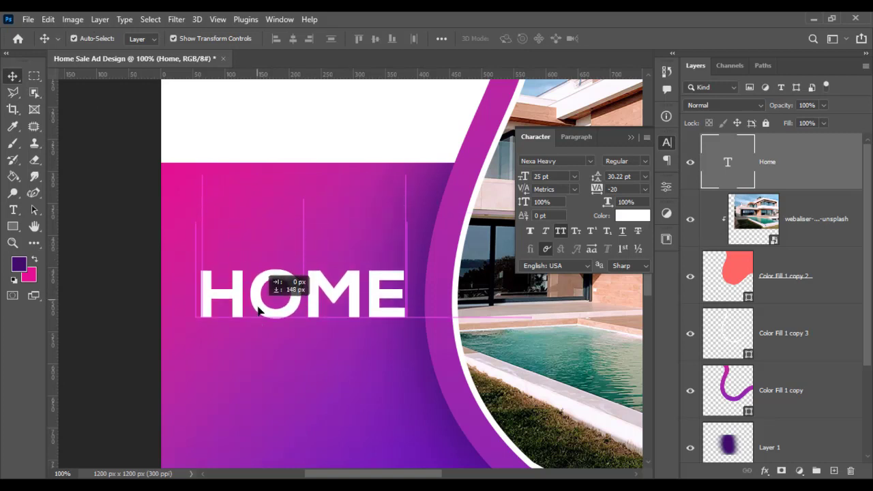
pyautogui.click(13, 209)
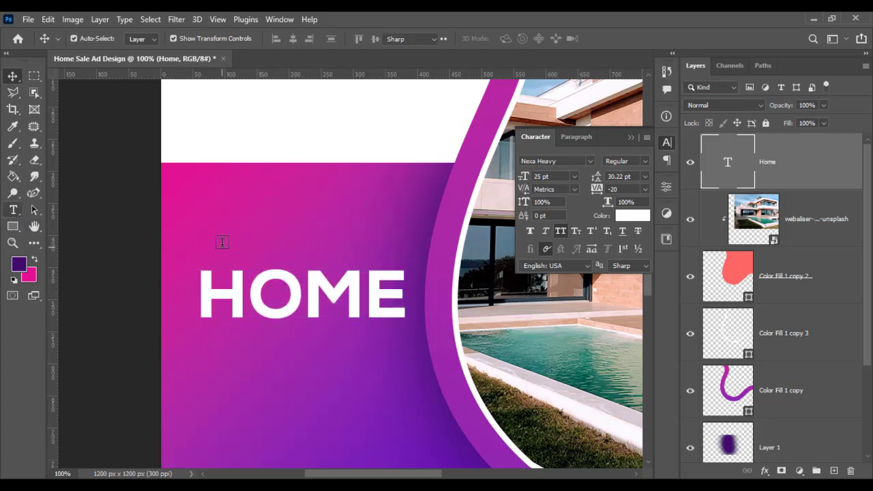
pyautogui.click(219, 238)
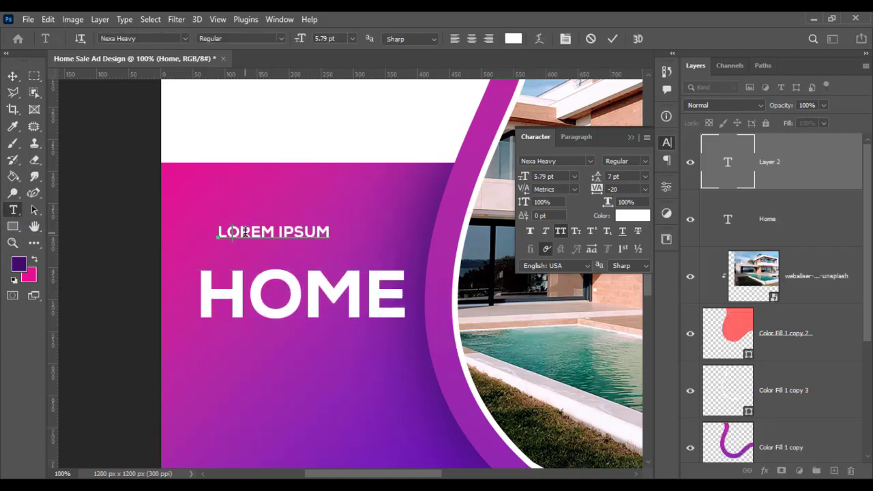
pyautogui.write('MODE')
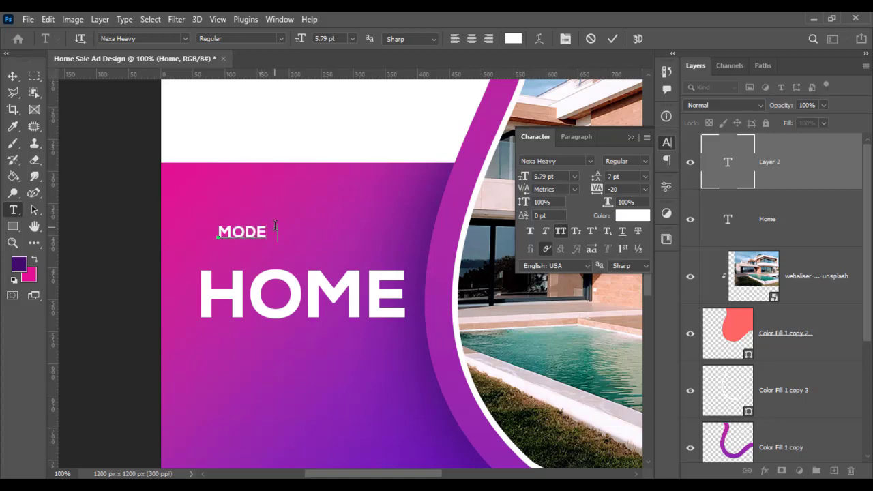
pyautogui.write('RN')
pyautogui.hotkey('ctrl', 'a')
# Step: Turn off All Caps and retype the word as Modern
pyautogui.doubleClick(268, 231)
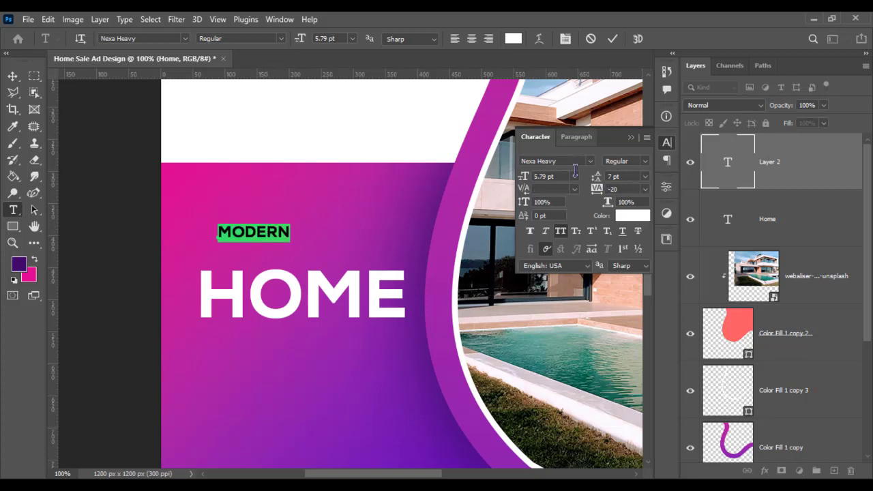
pyautogui.click(561, 233)
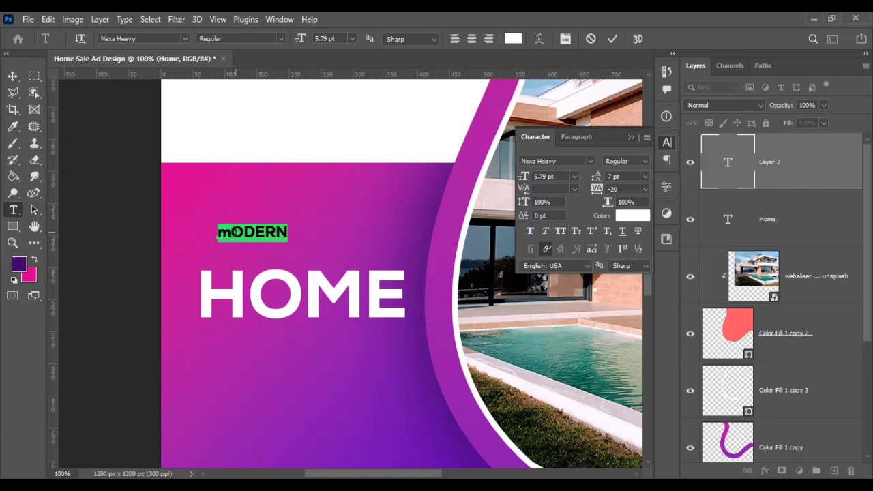
pyautogui.doubleClick(235, 232)
pyautogui.click(238, 231)
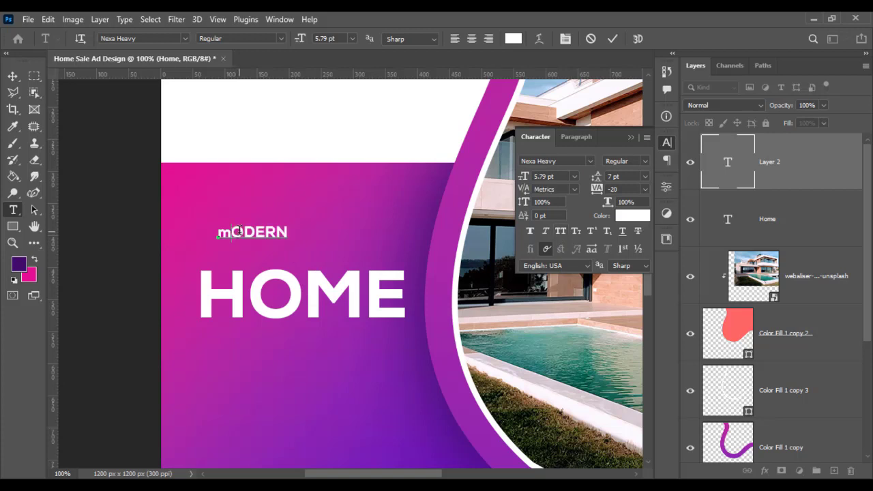
pyautogui.hotkey('ctrl', 'a')
pyautogui.write('Modern')
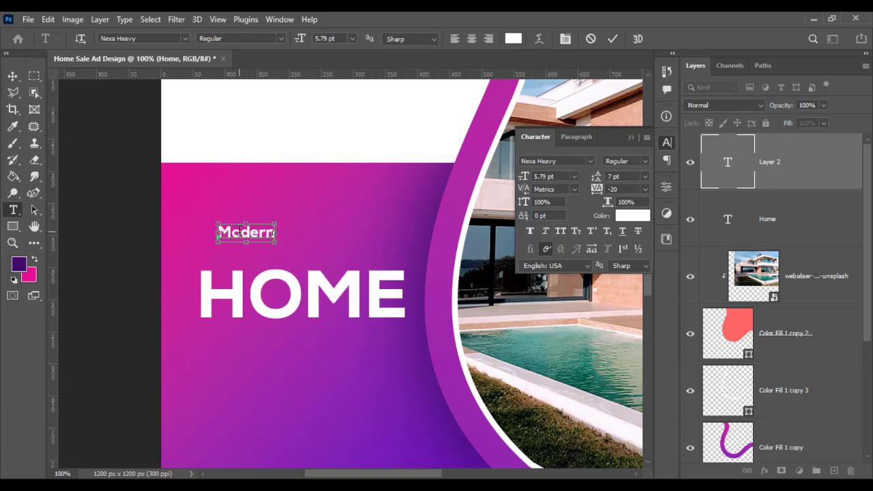
pyautogui.doubleClick(241, 232)
# Step: Set Modern to Nexa Light with tracking 0 and scale it up above HOME
pyautogui.click(558, 161)
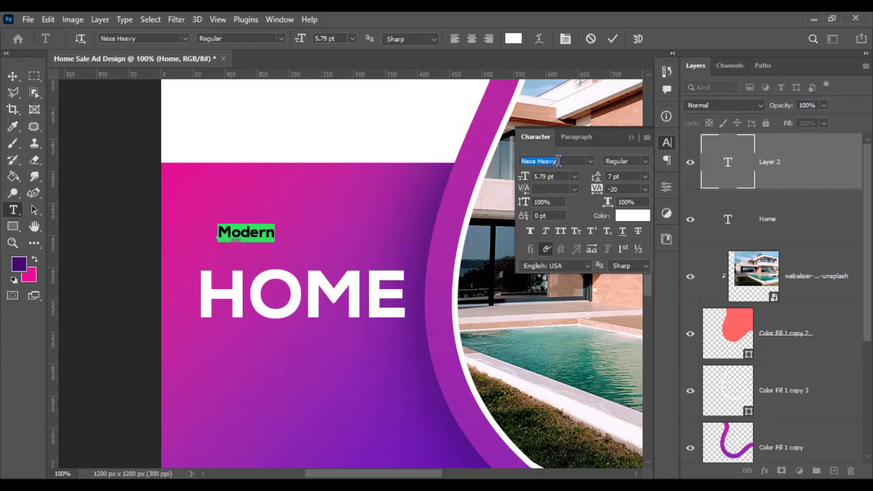
pyautogui.write('nexa')
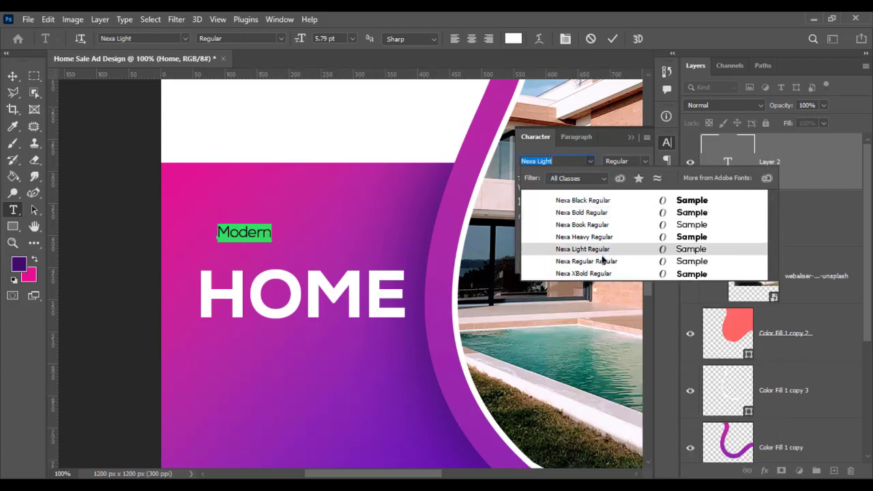
pyautogui.click(588, 249)
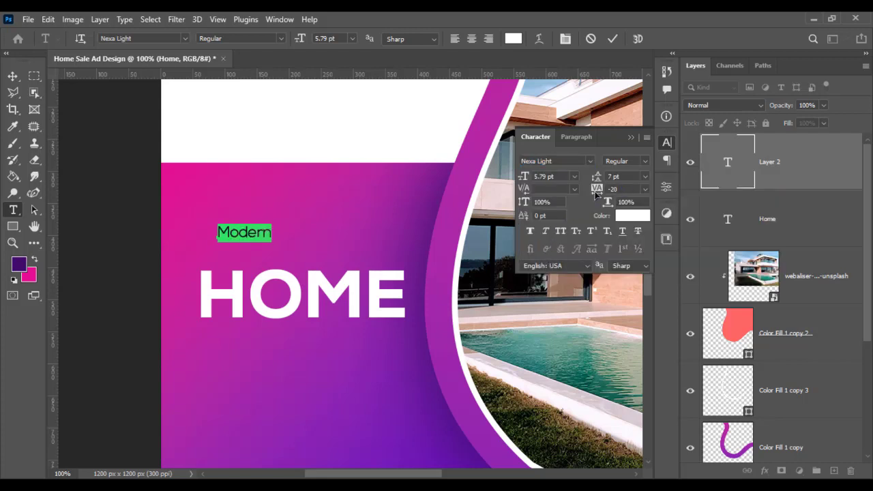
pyautogui.click(597, 191)
pyautogui.write('0')
pyautogui.press('Return')
pyautogui.click(19, 73)
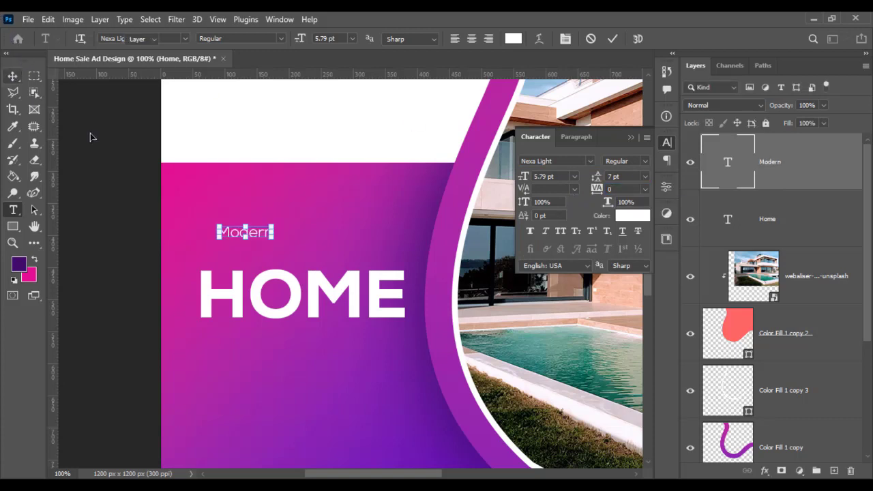
pyautogui.moveTo(274, 232)
pyautogui.mouseDown()
pyautogui.moveTo(353, 219)
pyautogui.moveTo(337, 219)
pyautogui.moveTo(277, 255)
pyautogui.mouseUp()
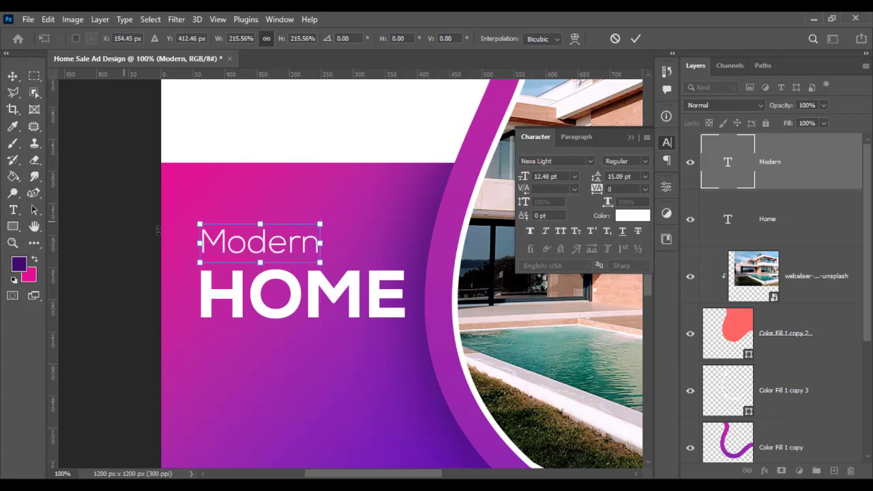
pyautogui.press('Return')
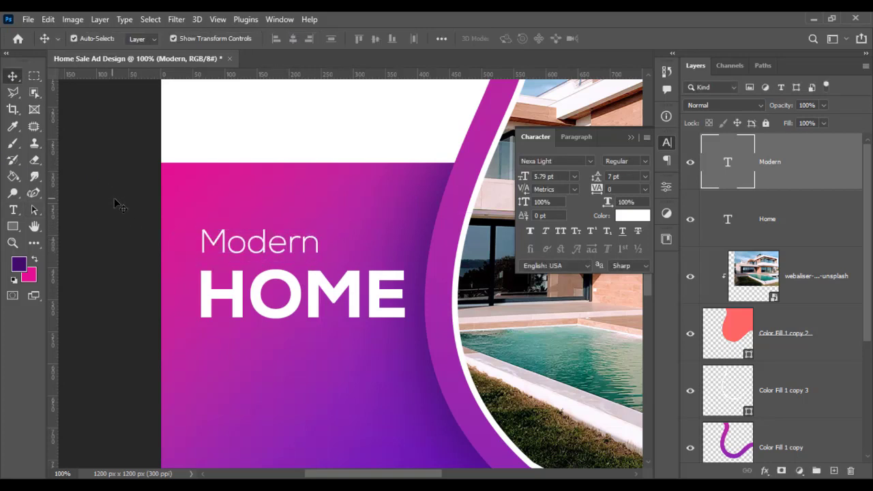
# Step: Start a new text layer below HOME and begin typing the word For
pyautogui.click(114, 198)
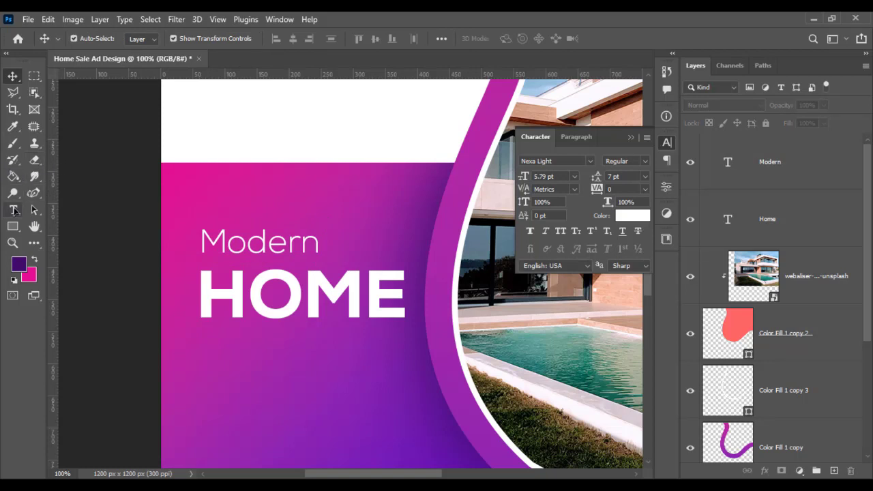
pyautogui.press('t')
pyautogui.click(200, 369)
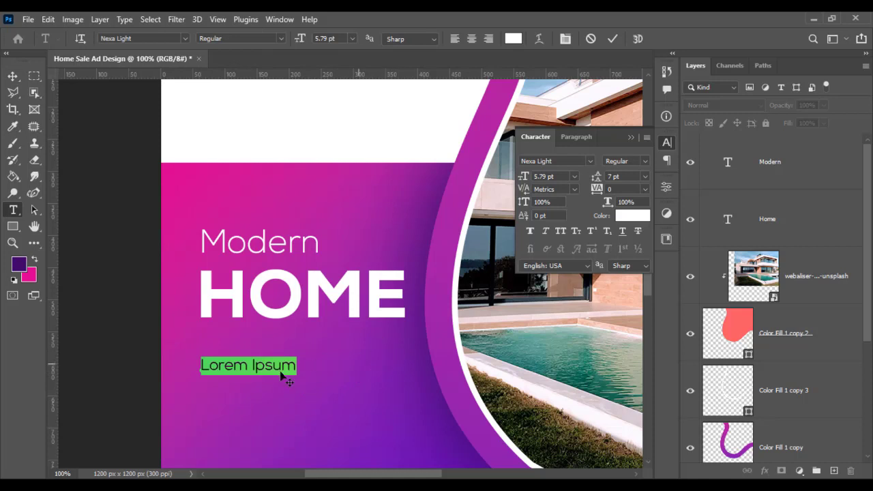
pyautogui.write('f')
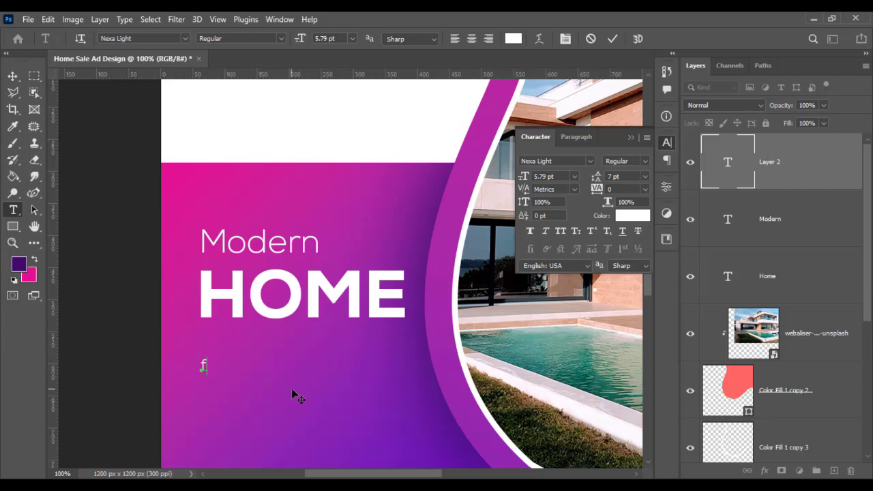
pyautogui.write('or Sale')
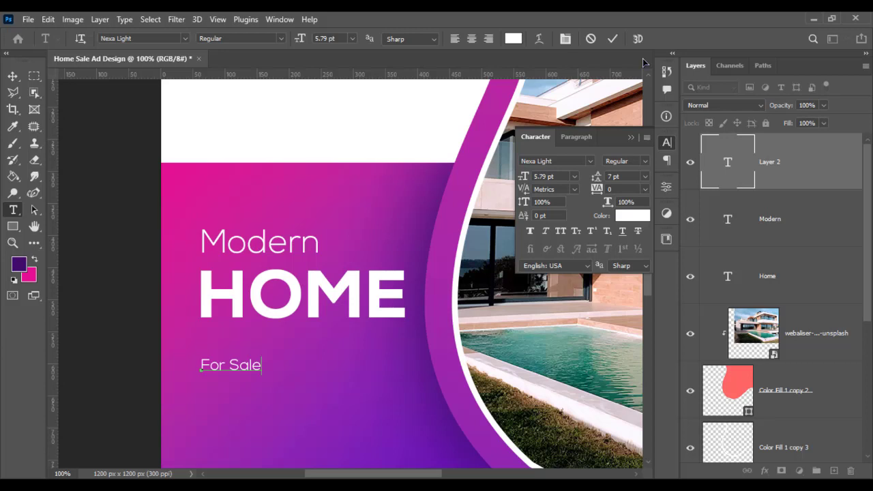
# Step: Set 'For Sale' in Nexa XBold and scale it up
pyautogui.tripleClick(242, 365)
pyautogui.click(143, 39)
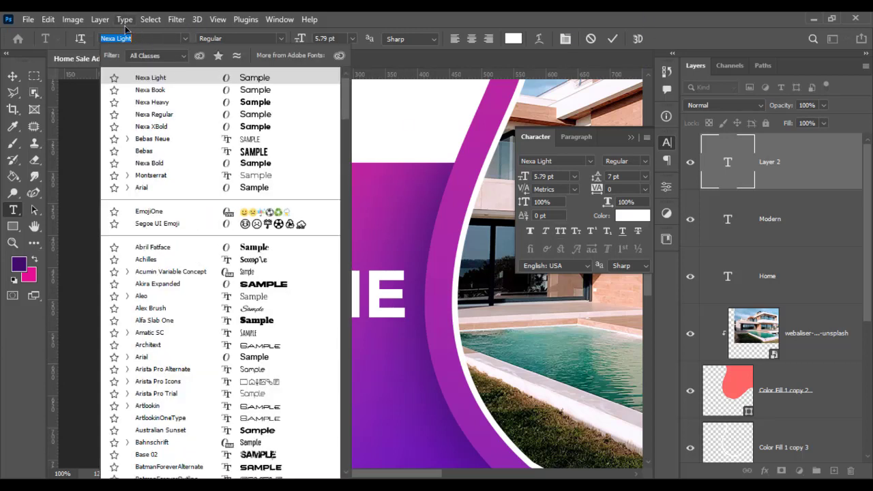
pyautogui.click(222, 128)
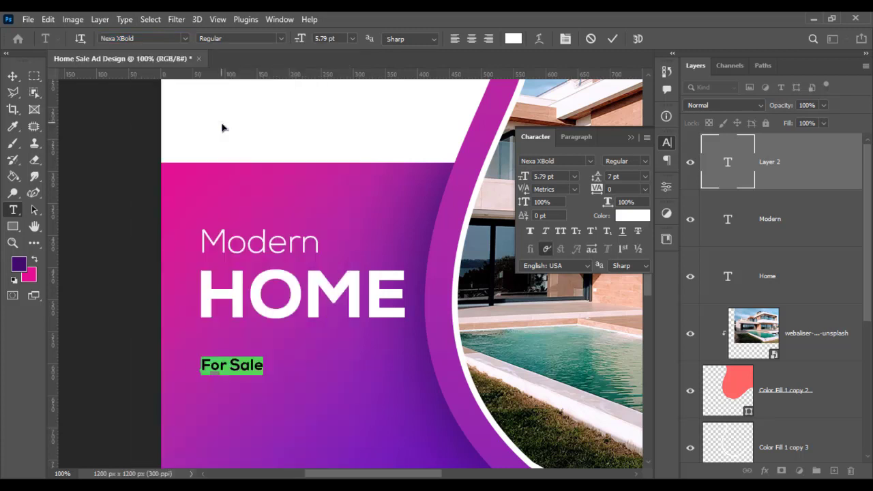
pyautogui.click(13, 76)
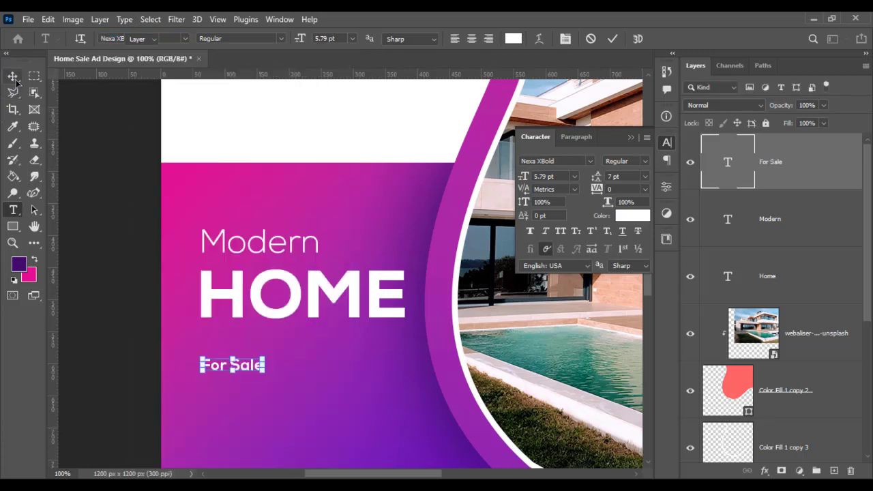
pyautogui.moveTo(263, 356)
pyautogui.mouseDown()
pyautogui.moveTo(347, 349)
pyautogui.moveTo(317, 353)
pyautogui.mouseUp()
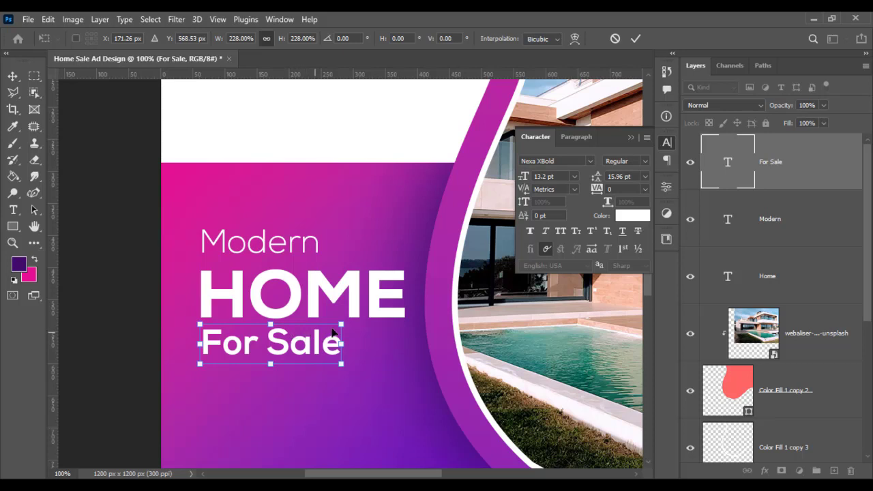
pyautogui.press('Return')
# Step: Left-align and evenly distribute Modern, HOME and For Sale, then enlarge the block to about 107%
pyautogui.keyDown('shift'); pyautogui.click(763, 262); pyautogui.keyUp('shift')
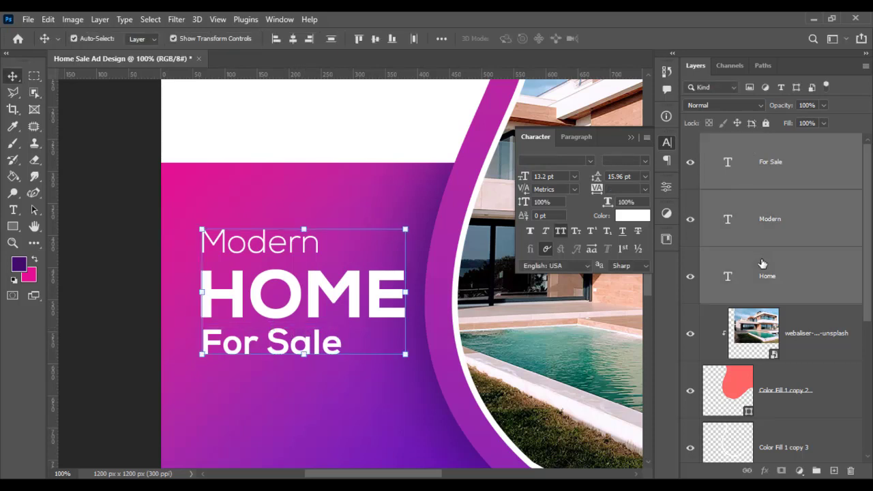
pyautogui.click(276, 39)
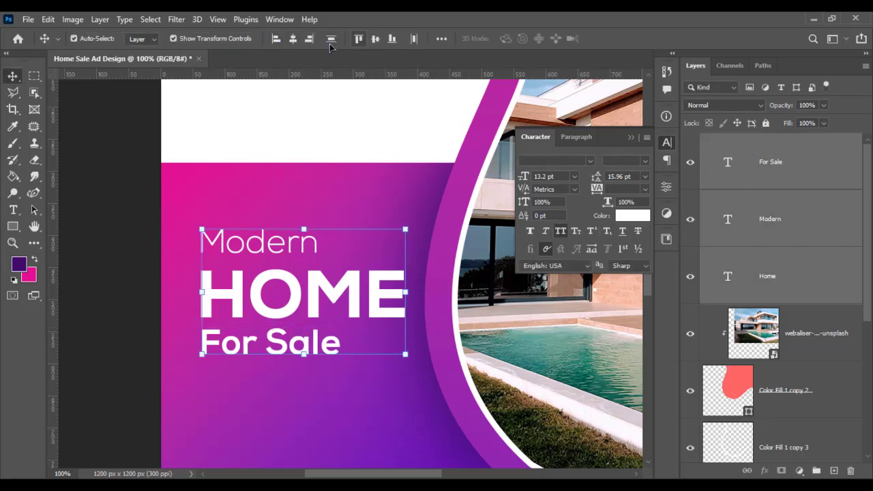
pyautogui.click(331, 39)
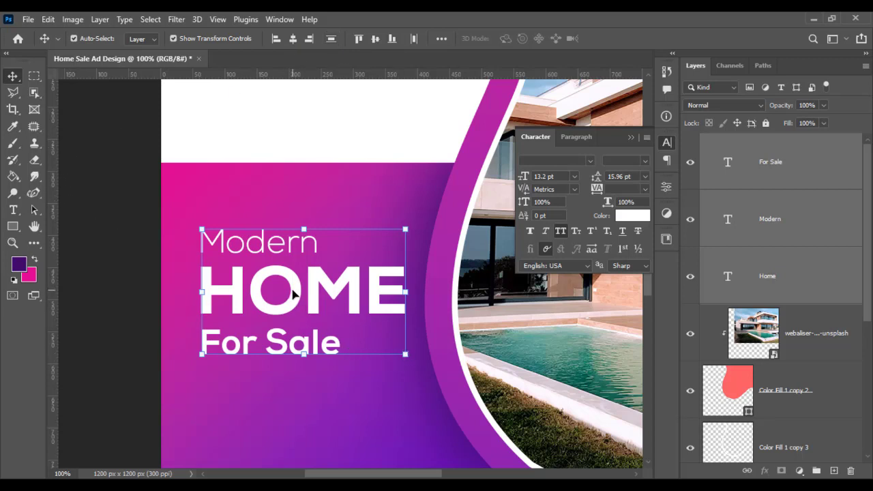
pyautogui.moveTo(293, 294); pyautogui.dragTo(286, 263)
pyautogui.scroll(-3, 211, 300)
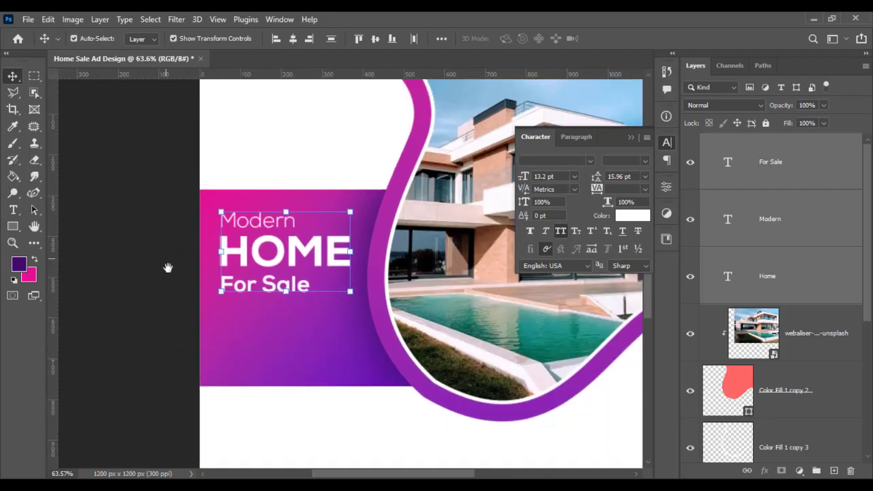
pyautogui.moveTo(350, 298); pyautogui.dragTo(360, 303)
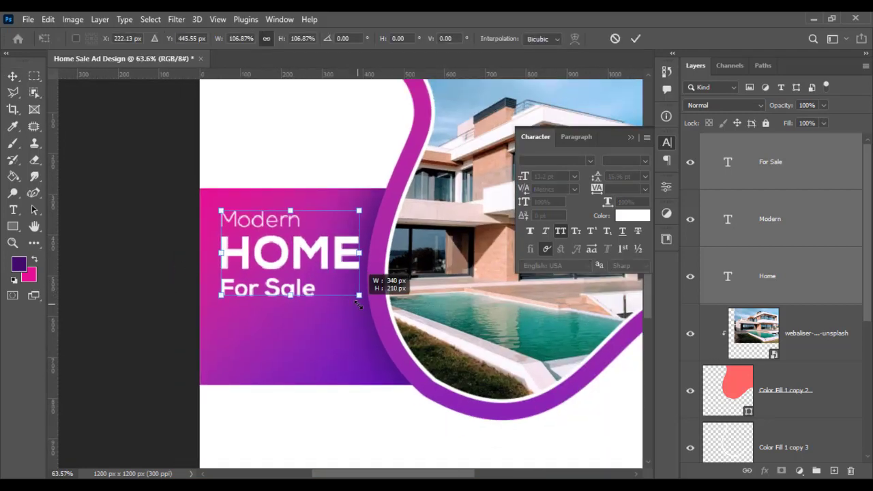
pyautogui.moveTo(312, 262); pyautogui.dragTo(301, 262)
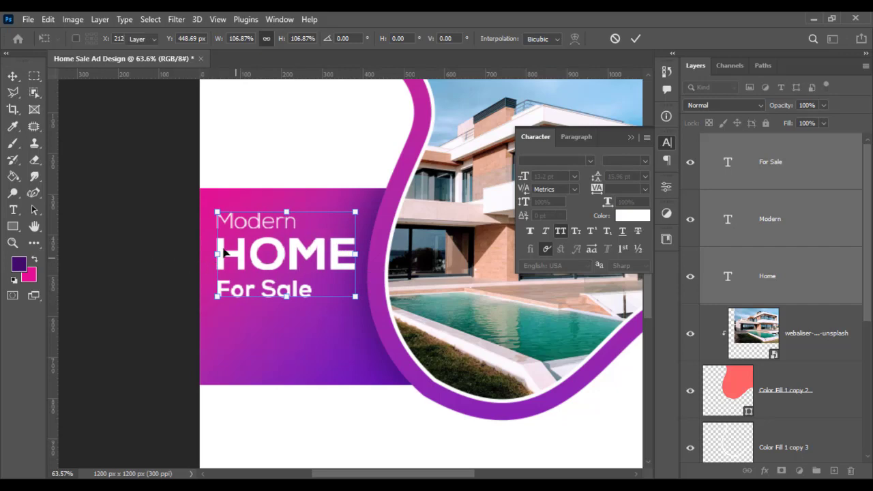
pyautogui.press('Return')
pyautogui.hotkey('ctrl', '+')
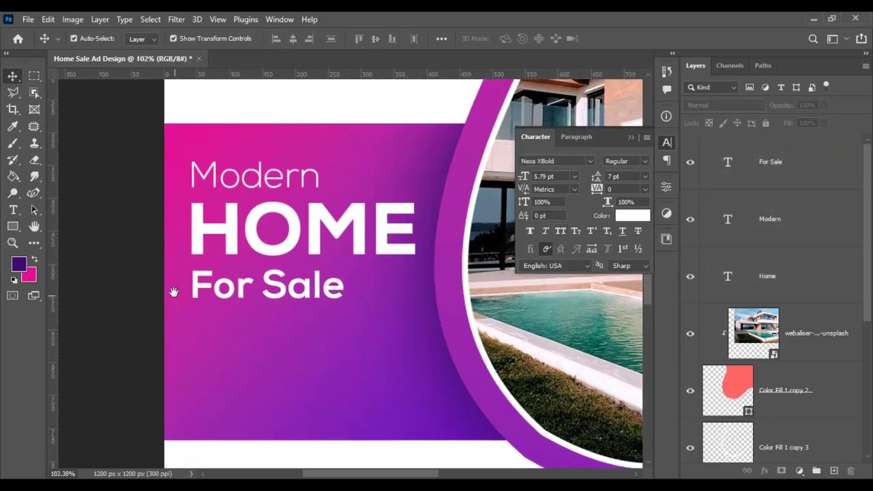
pyautogui.click(631, 140)
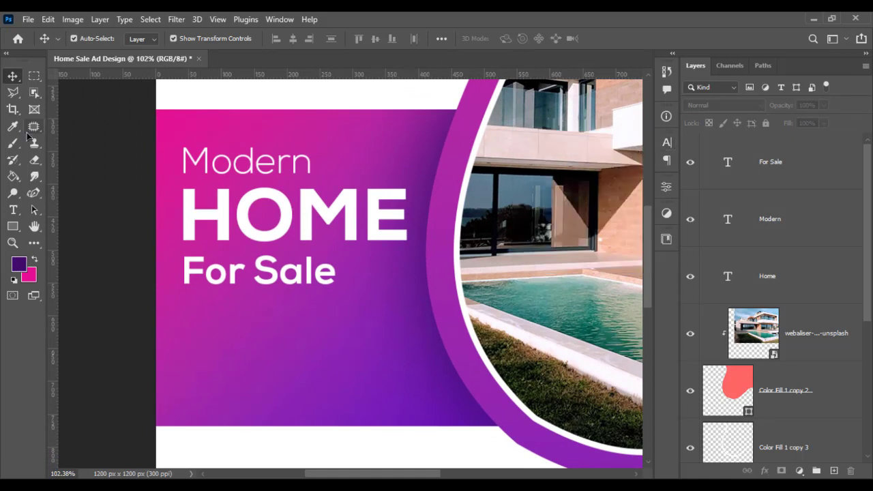
# Step: Type the two-line tagline 'The Perfect Home / To Start A Family' below For Sale
pyautogui.click(13, 211)
pyautogui.click(214, 365)
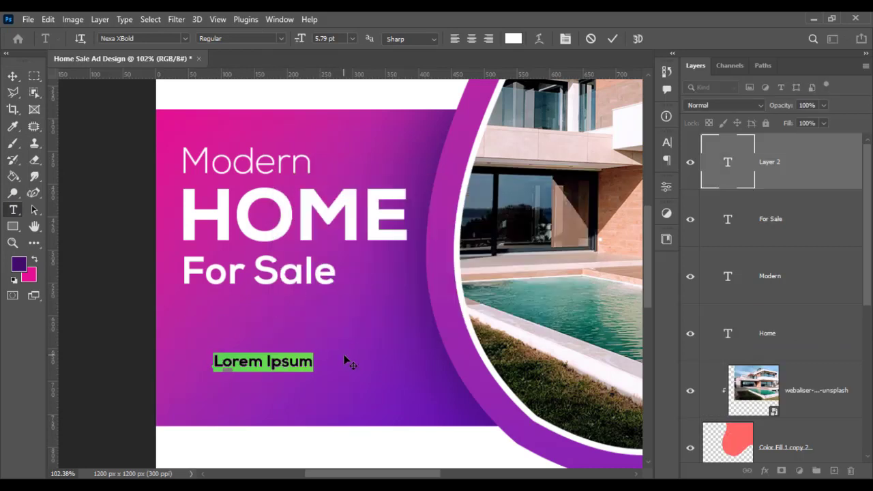
pyautogui.write('t')
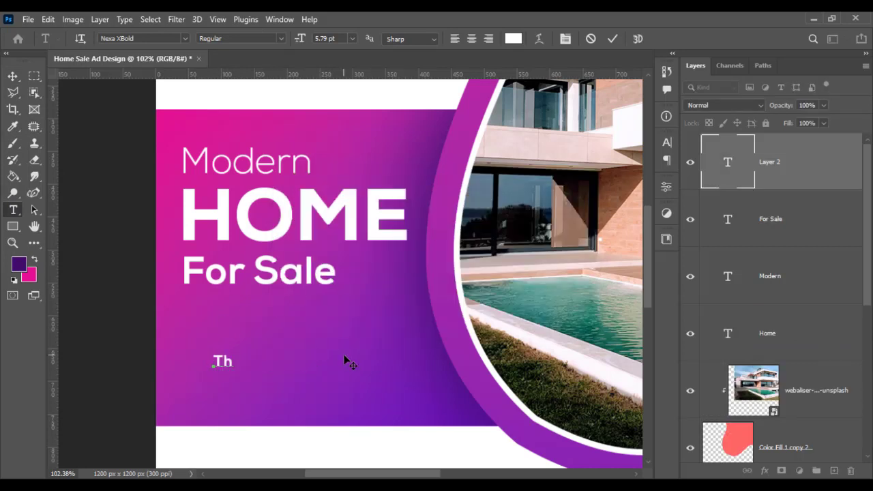
pyautogui.write('P')
pyautogui.write('erfect Ho')
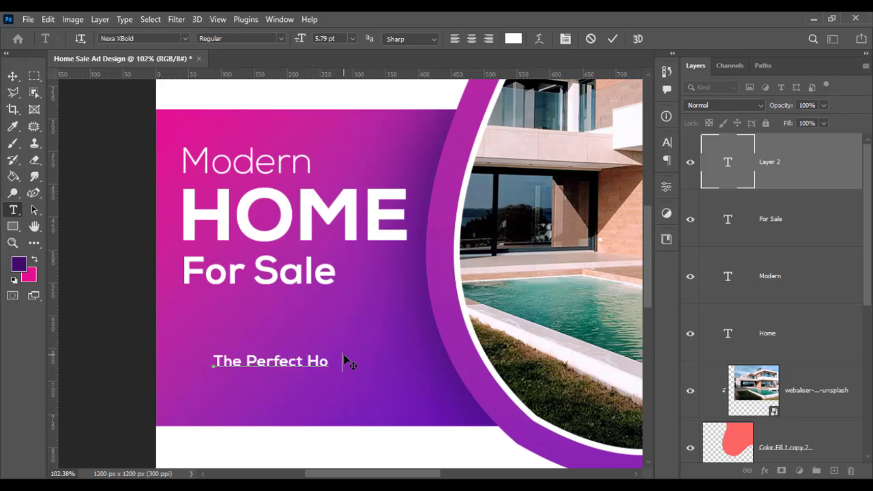
pyautogui.write('me')
pyautogui.press('Return')
pyautogui.write('Sta')
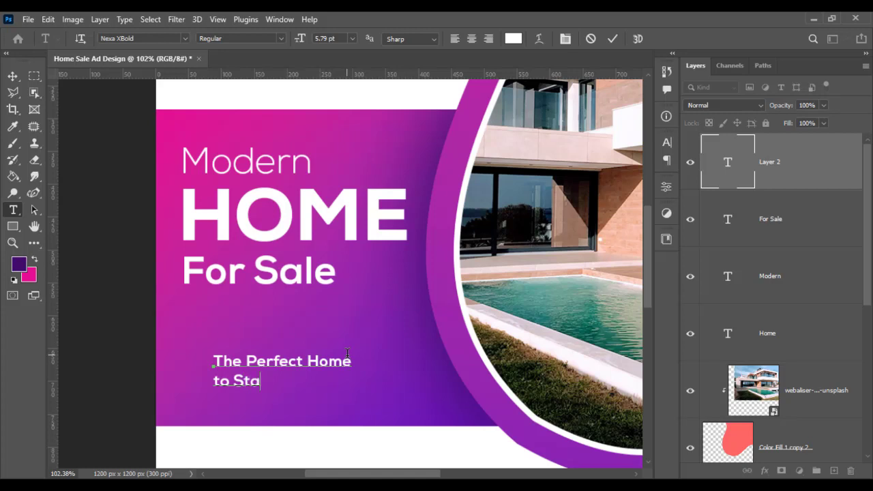
pyautogui.write('A')
pyautogui.write('mi')
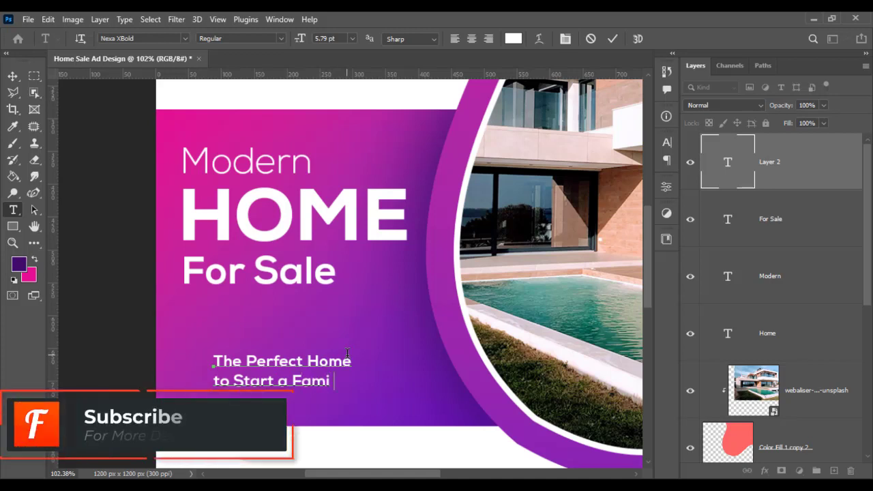
pyautogui.write('lt')
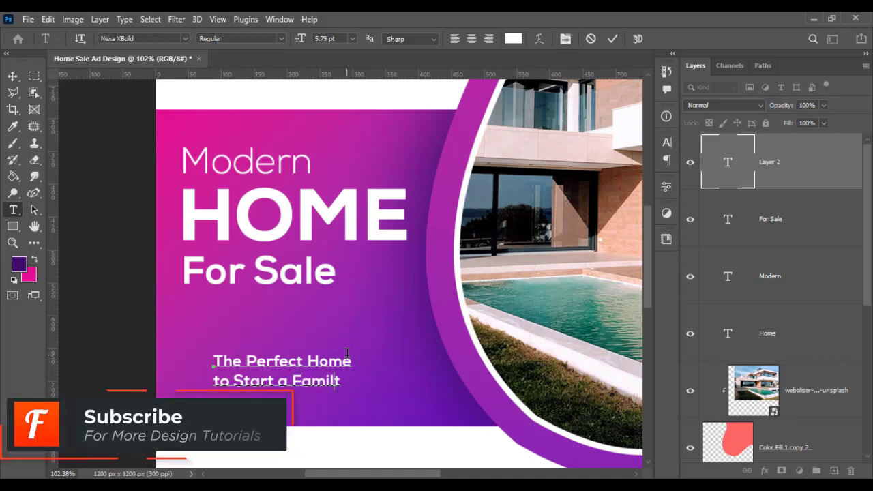
pyautogui.press('BackSpace')
pyautogui.write('y')
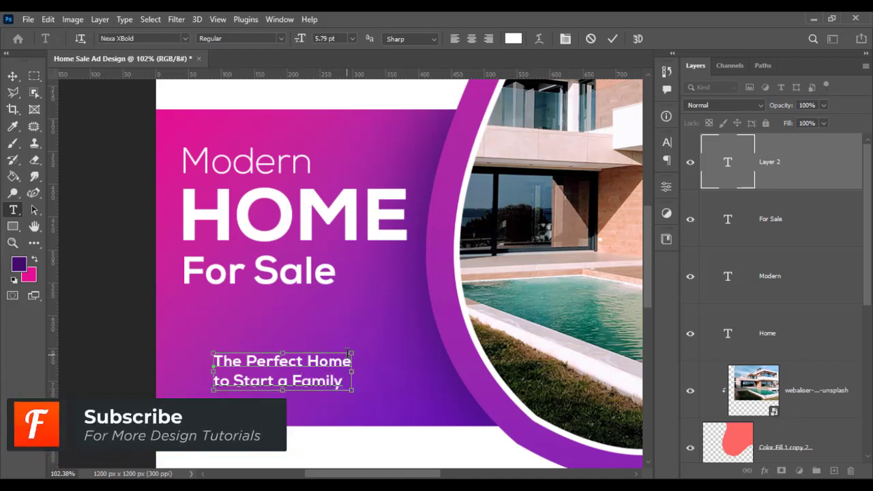
# Step: Capitalise 'To' and 'A' in the tagline
pyautogui.hotkey('ctrl', 'a')
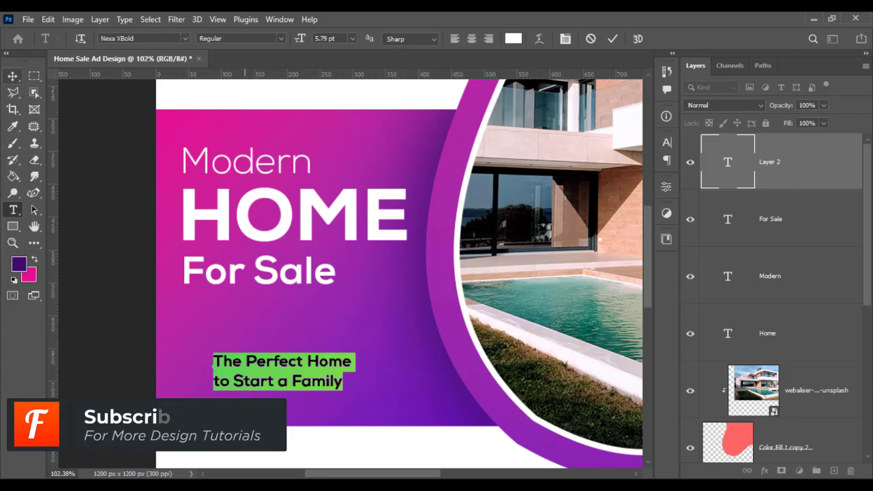
pyautogui.click(220, 382)
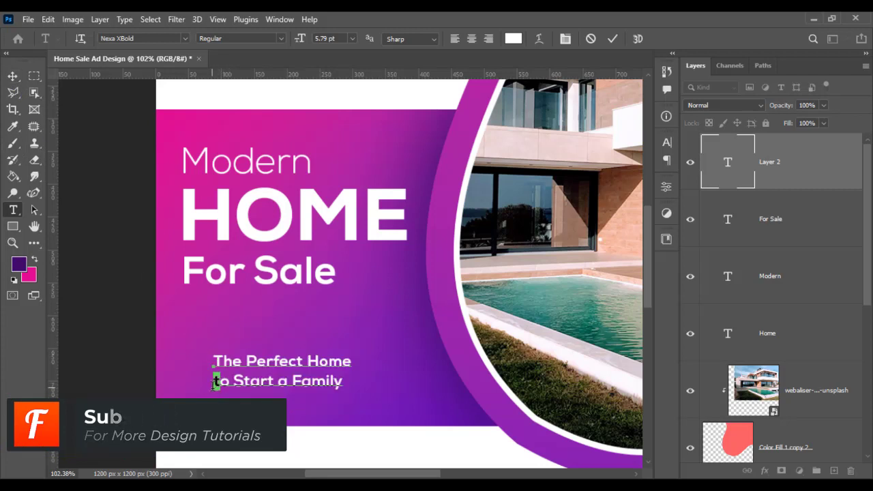
pyautogui.press('BackSpace')
pyautogui.write('T')
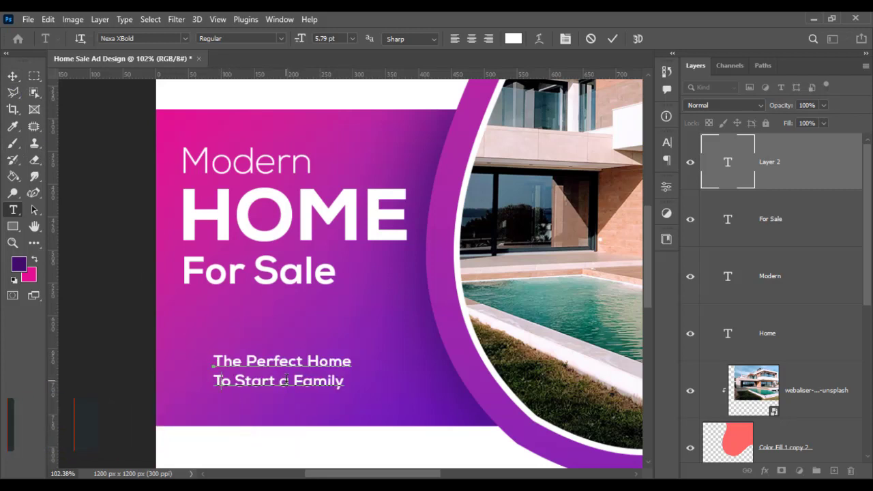
pyautogui.doubleClick(284, 381)
pyautogui.press('Right')
pyautogui.press('BackSpace')
pyautogui.write('A')
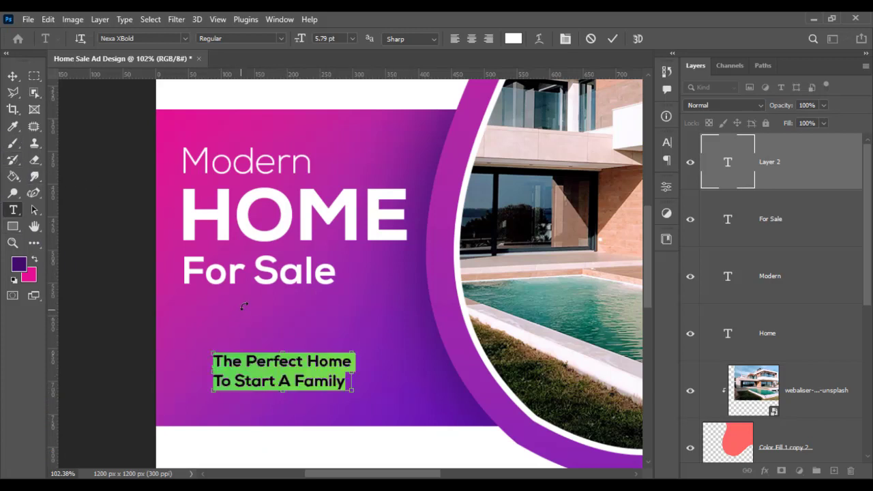
# Step: Set the tagline in Nexa Regular
pyautogui.hotkey('ctrl', 'a')
pyautogui.click(155, 38)
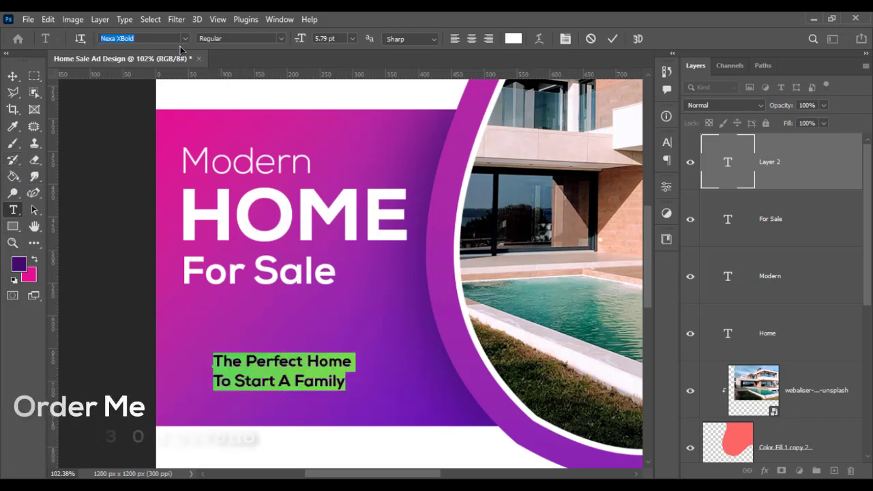
pyautogui.write('NEXA')
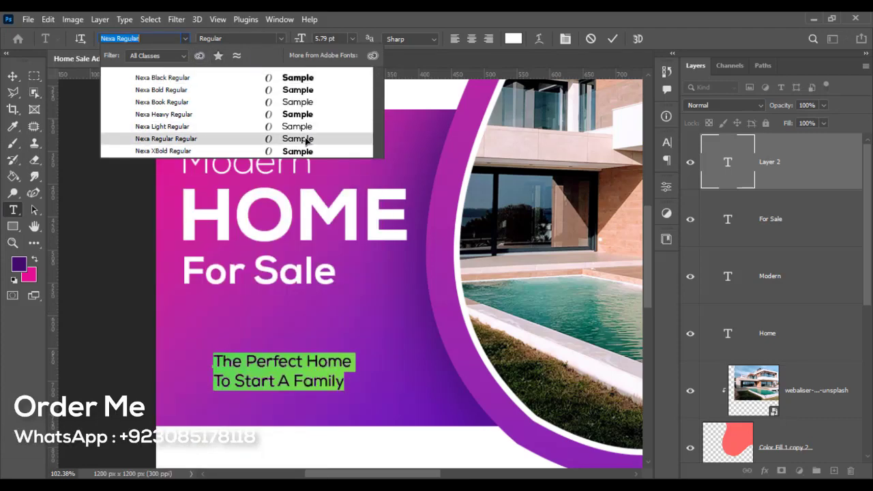
pyautogui.click(307, 141)
pyautogui.click(13, 76)
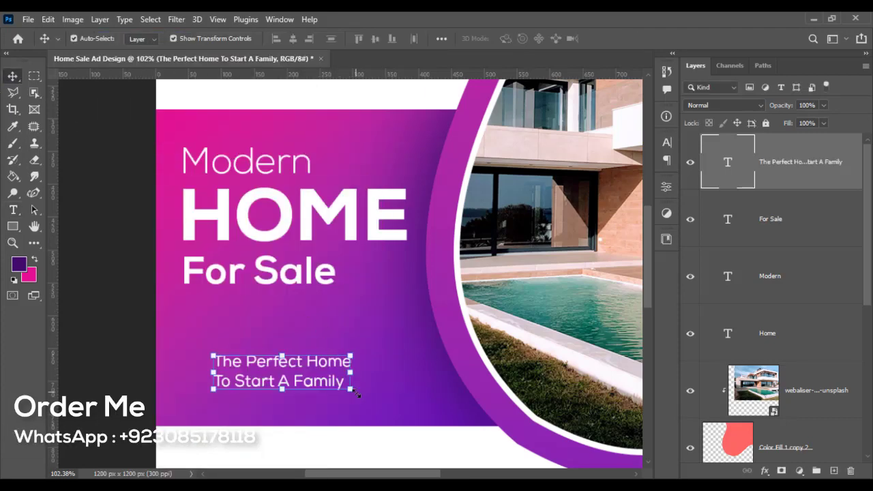
# Step: Scale the tagline to about 136% and place it just under For Sale
pyautogui.moveTo(355, 393); pyautogui.dragTo(428, 439)
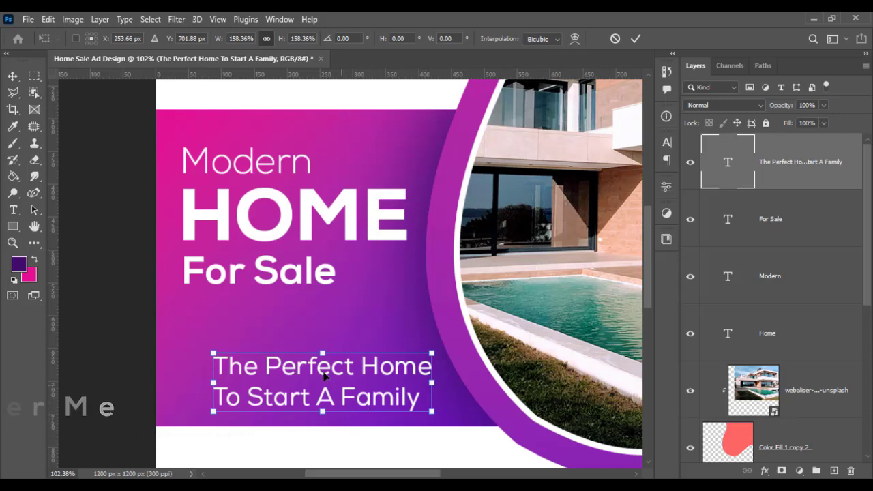
pyautogui.moveTo(325, 377); pyautogui.dragTo(297, 340)
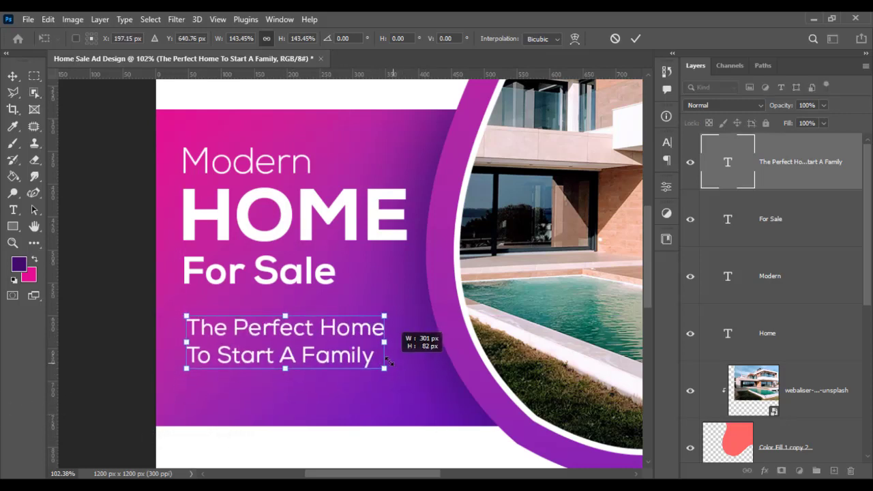
pyautogui.moveTo(407, 374); pyautogui.dragTo(372, 359)
pyautogui.moveTo(303, 346); pyautogui.dragTo(303, 345)
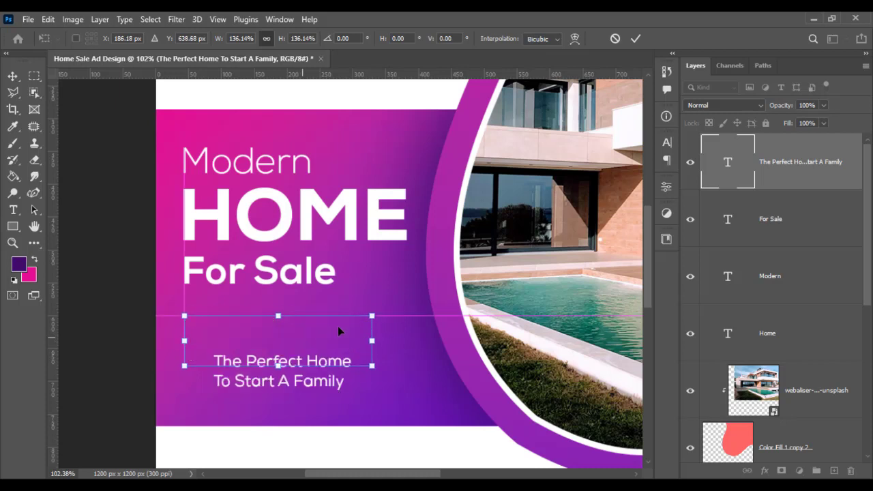
pyautogui.press('Return')
# Step: Change the tagline font to Nexa Light
pyautogui.tripleClick(268, 354)
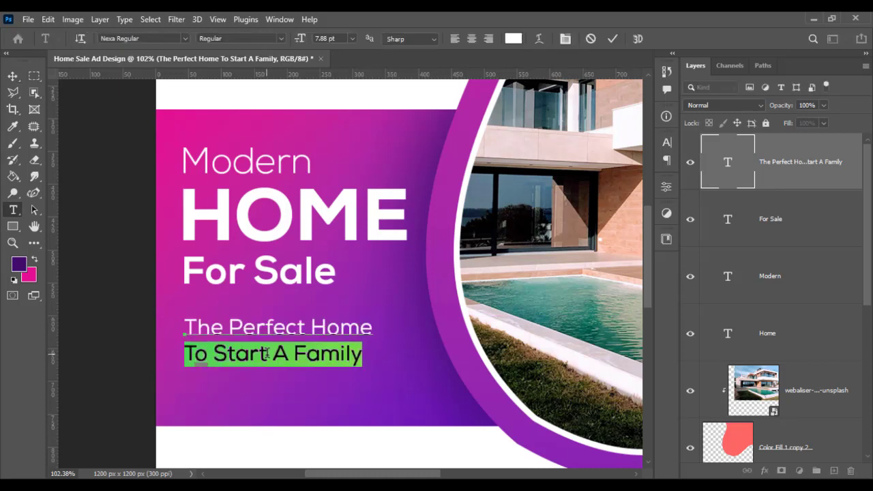
pyautogui.hotkey('ctrl', 'a')
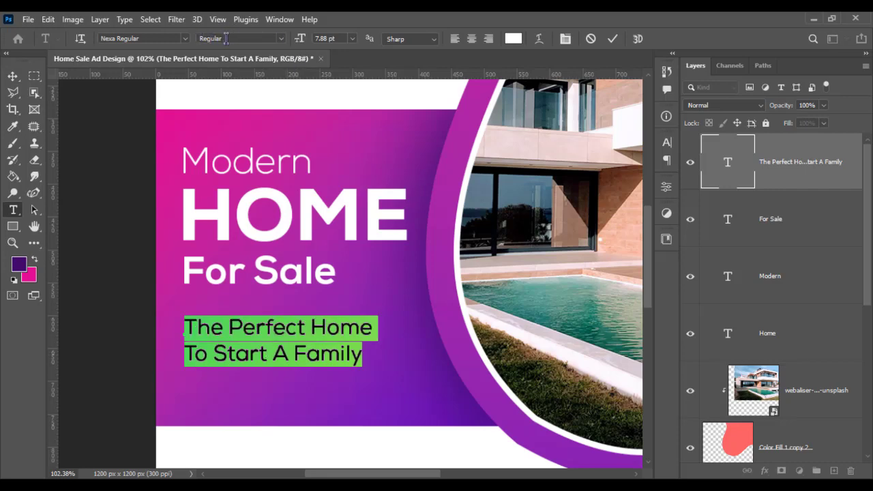
pyautogui.click(133, 38)
pyautogui.write('Nexa')
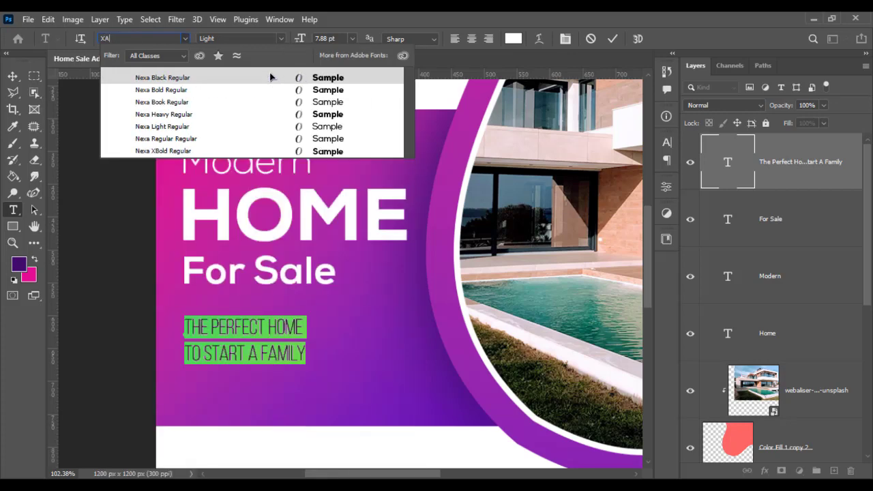
pyautogui.press('Down')
pyautogui.press('Down')
pyautogui.press('Down')
pyautogui.click(290, 128)
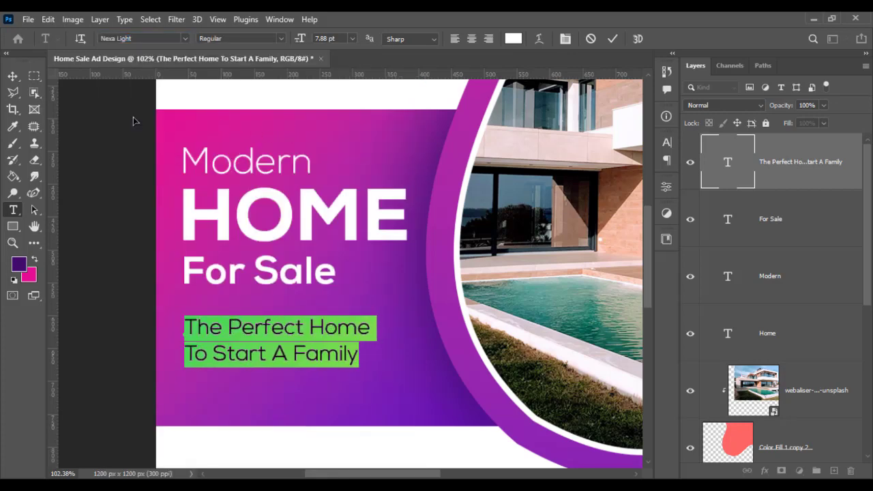
pyautogui.click(8, 79)
# Step: Select the four headline text layers and group them into Group 1
pyautogui.click(88, 161)
pyautogui.scroll(-2, 321, 282)
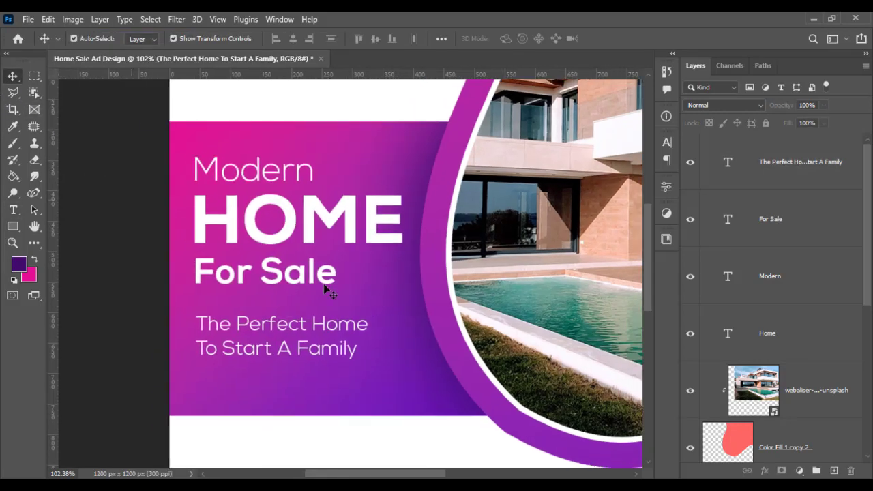
pyautogui.scroll(-2, 385, 318)
pyautogui.scroll(-2, 357, 270)
pyautogui.scroll(1, 282, 318)
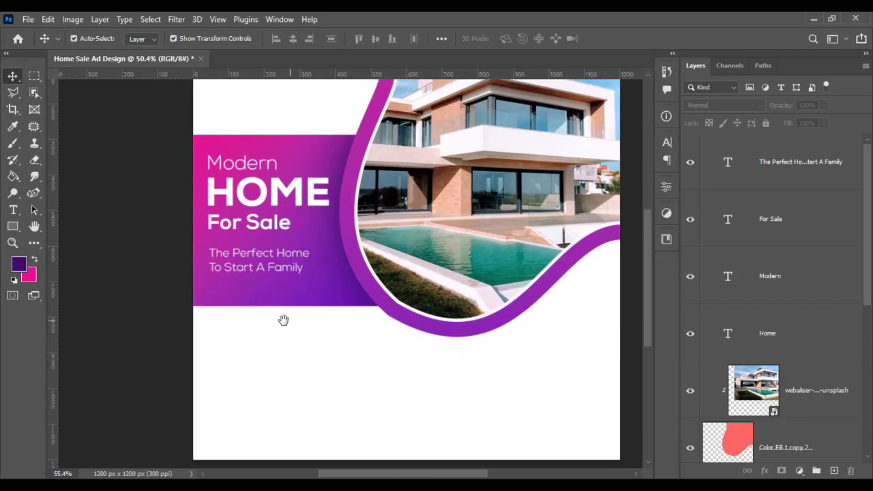
pyautogui.scroll(2, 371, 302)
pyautogui.click(778, 166)
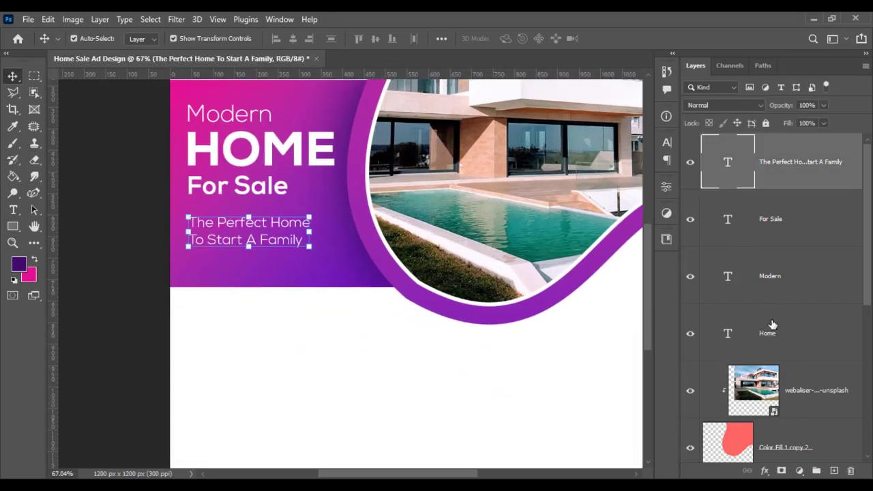
pyautogui.keyDown('shift'); pyautogui.click(778, 322); pyautogui.keyUp('shift')
pyautogui.click(817, 471)
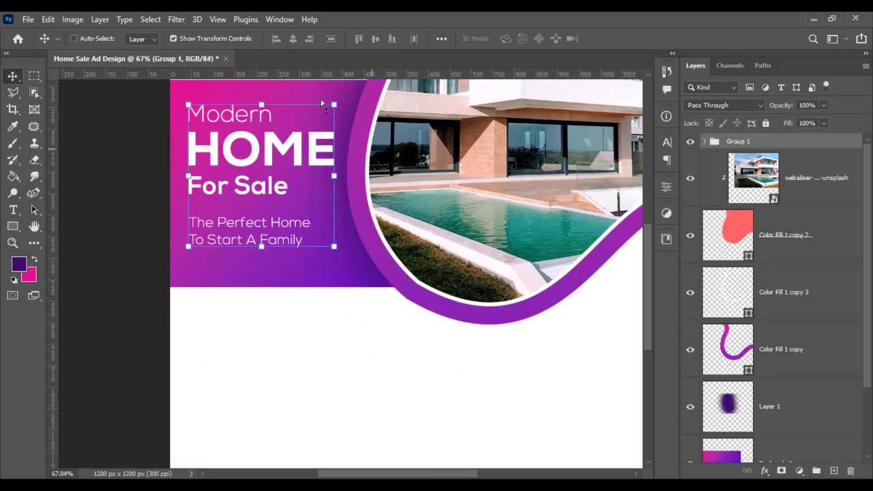
# Step: Undo an accidental vertical centring and nudge the text group a few pixels lower
pyautogui.click(377, 39)
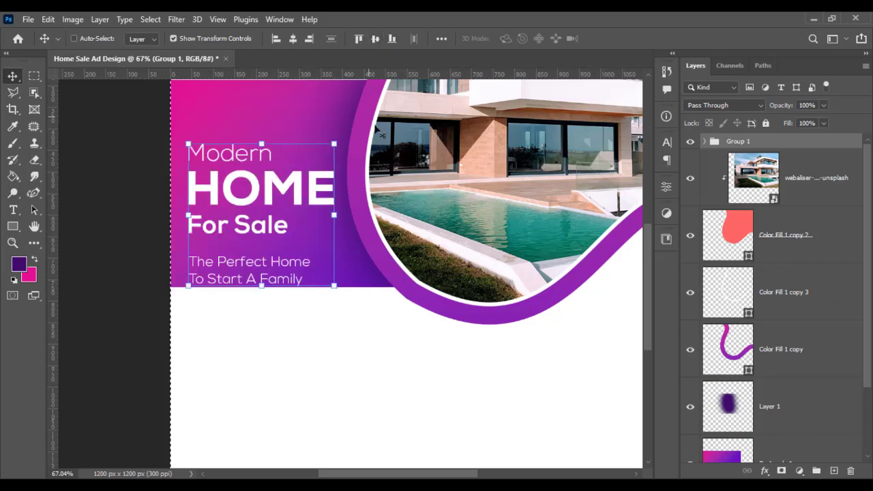
pyautogui.hotkey('ctrl', 'a')
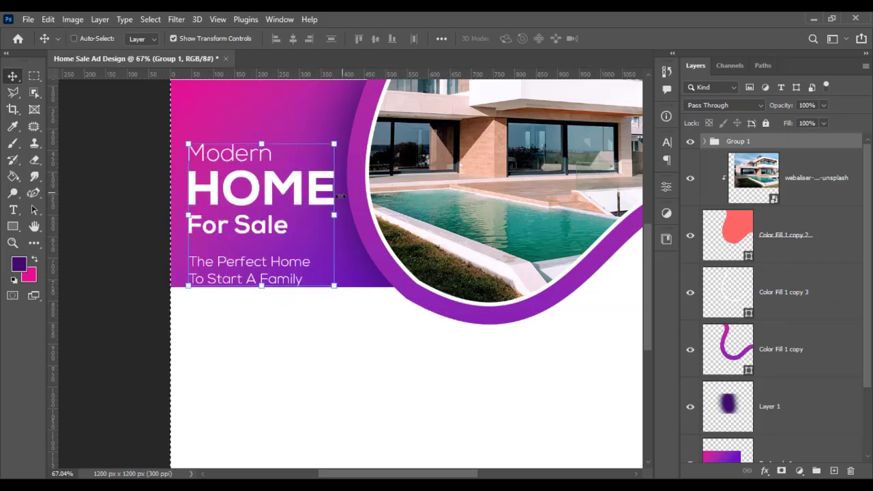
pyautogui.hotkey('ctrl', 'z')
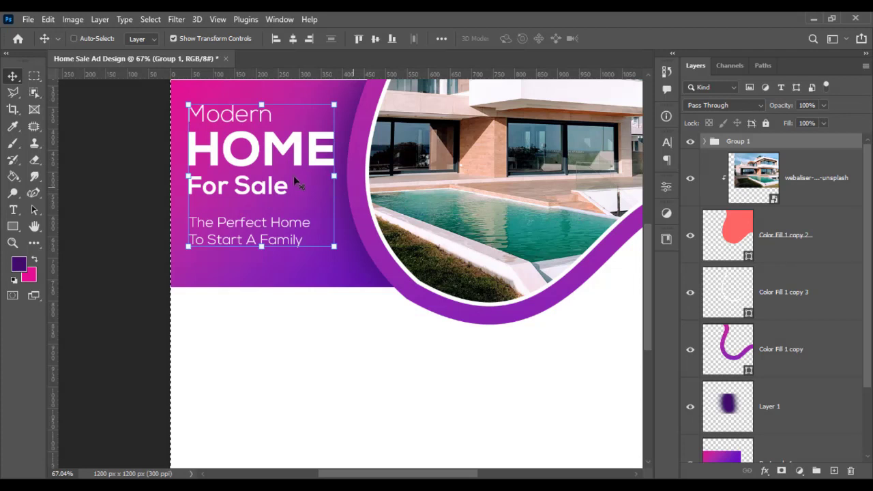
pyautogui.press('d')
pyautogui.moveTo(273, 170); pyautogui.dragTo(273, 160)
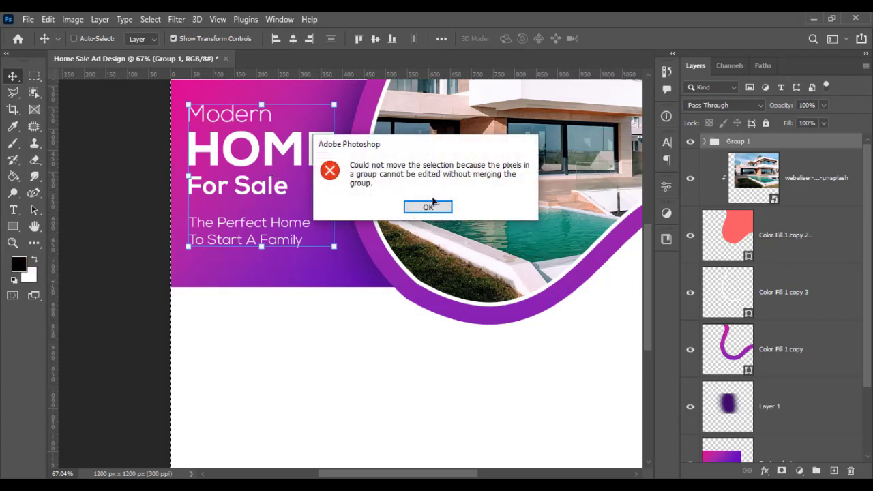
pyautogui.click(432, 204)
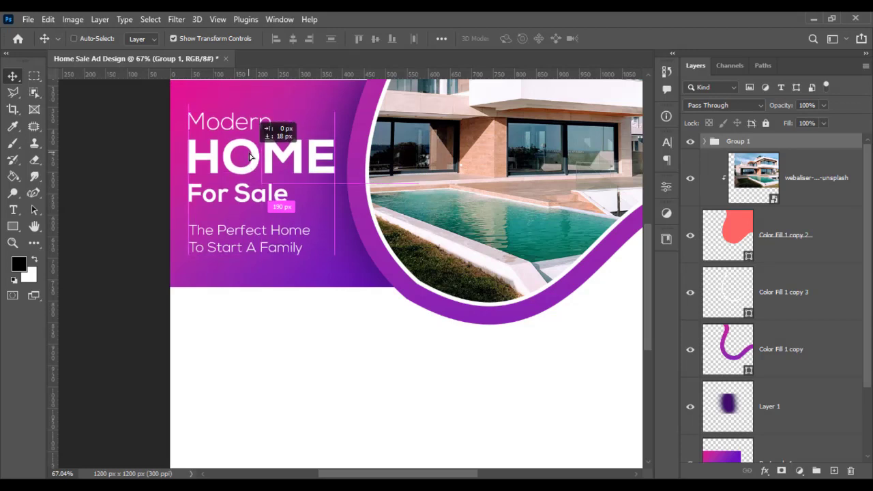
pyautogui.moveTo(251, 152); pyautogui.dragTo(251, 161)
# Step: Review the layers panel, then fit the whole ad on screen
pyautogui.click(143, 164)
pyautogui.scroll(-2, 150, 170)
pyautogui.scroll(-2, 151, 169)
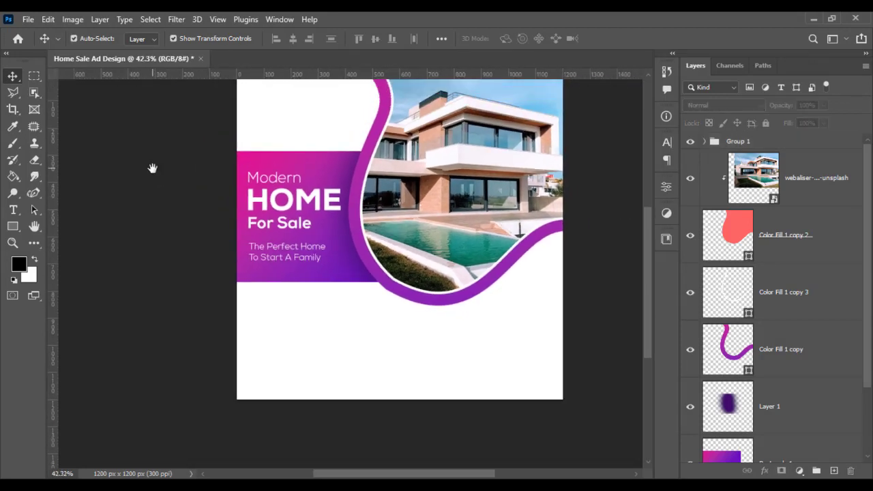
pyautogui.scroll(-1, 130, 167)
pyautogui.scroll(2, 126, 164)
pyautogui.scroll(1, 108, 224)
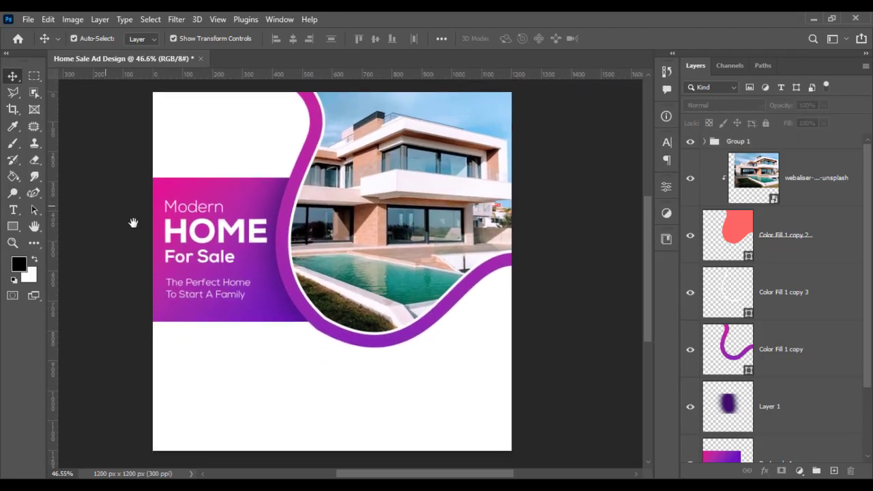
pyautogui.scroll(1, 164, 246)
pyautogui.scroll(1, 256, 303)
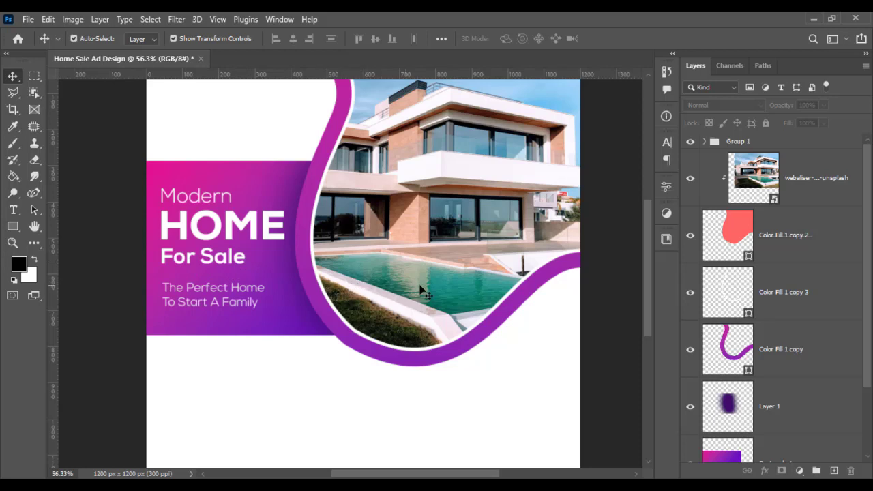
pyautogui.scroll(1, 307, 335)
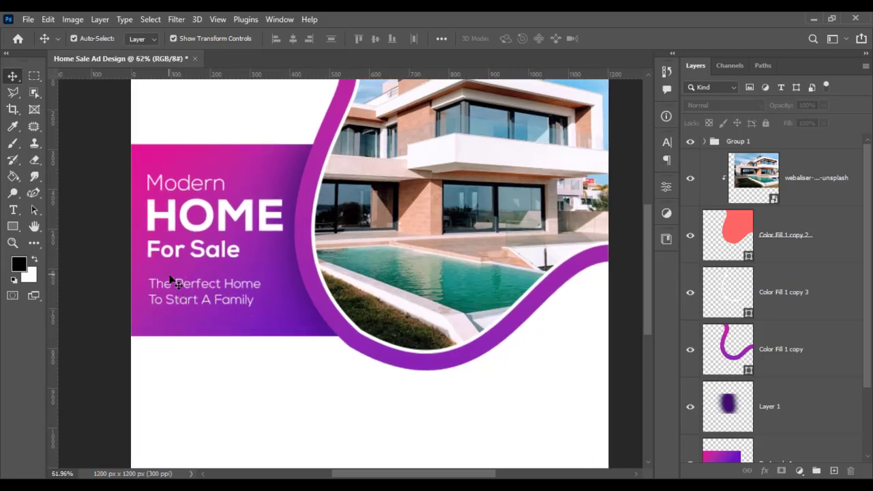
pyautogui.scroll(1, 172, 281)
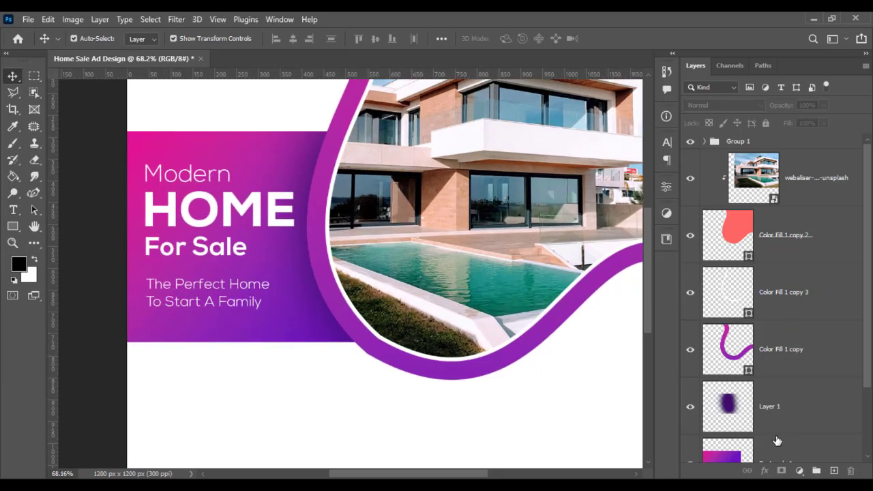
pyautogui.scroll(-1, 777, 442)
pyautogui.click(783, 431)
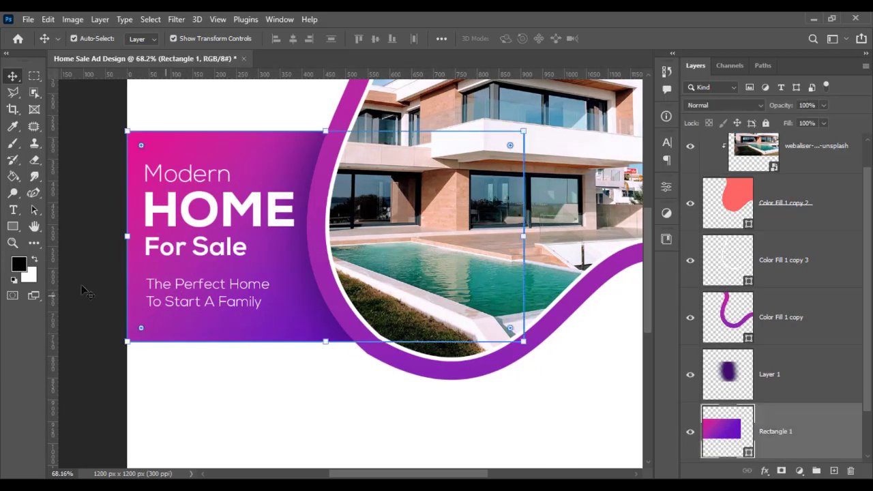
pyautogui.click(96, 314)
pyautogui.hotkey('ctrl', '0')
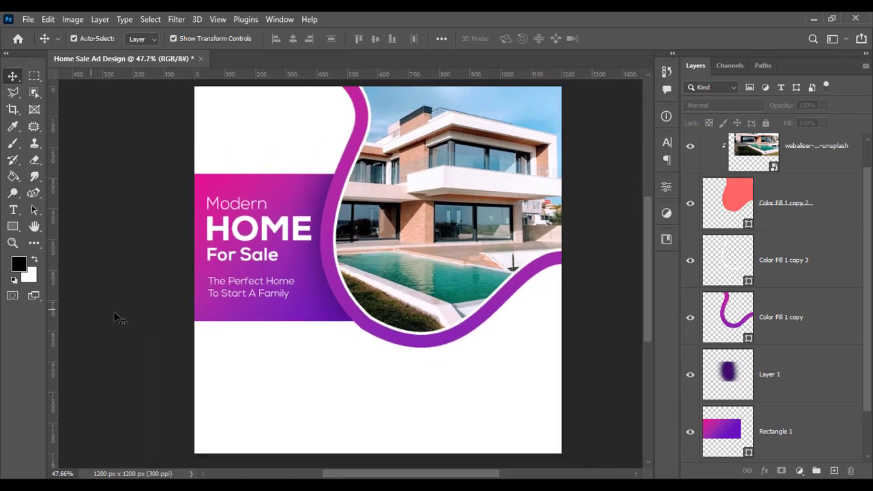
pyautogui.scroll(-1, 350, 406)
pyautogui.scroll(2, 344, 404)
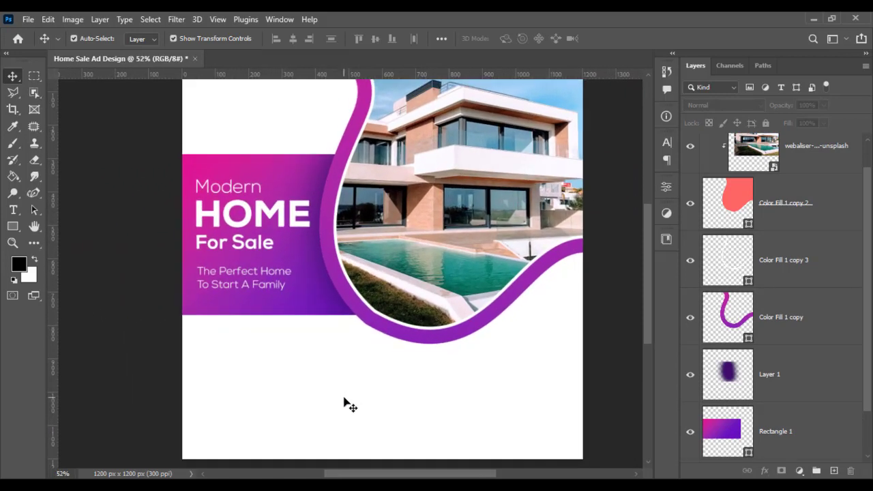
pyautogui.scroll(1, 306, 360)
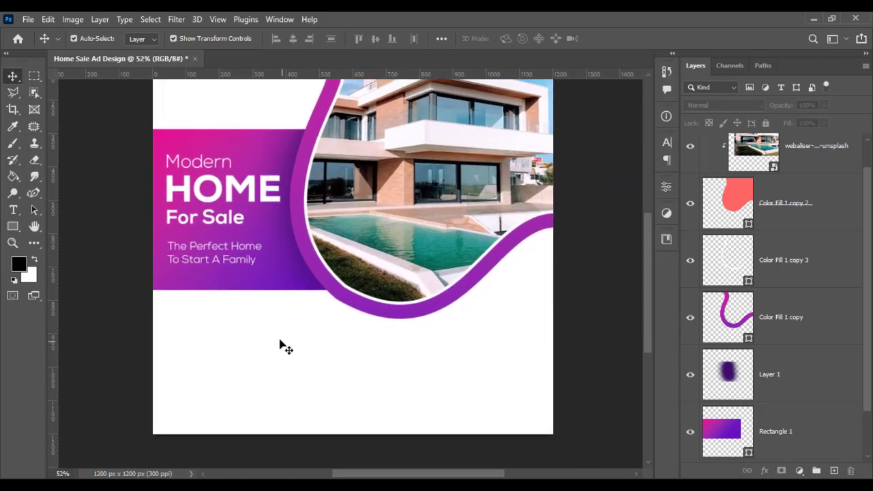
pyautogui.scroll(1, 282, 346)
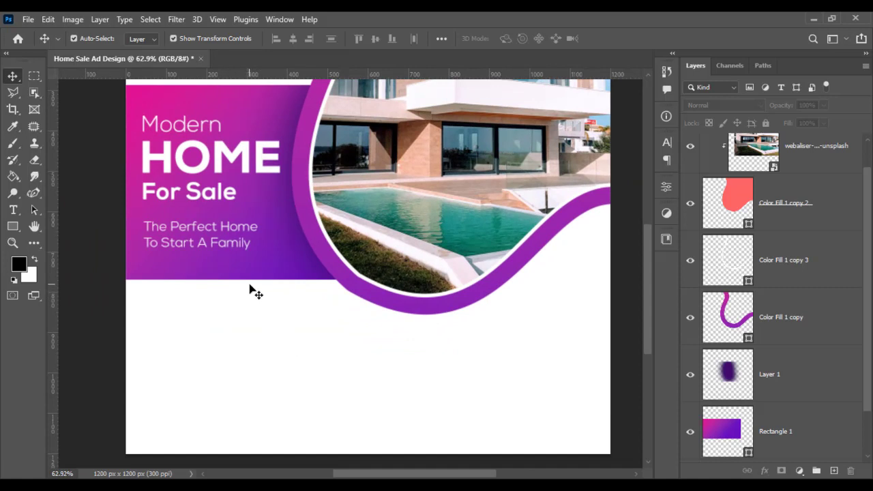
# Step: Retype the OME letters of HOME and bring up the character settings
pyautogui.click(13, 209)
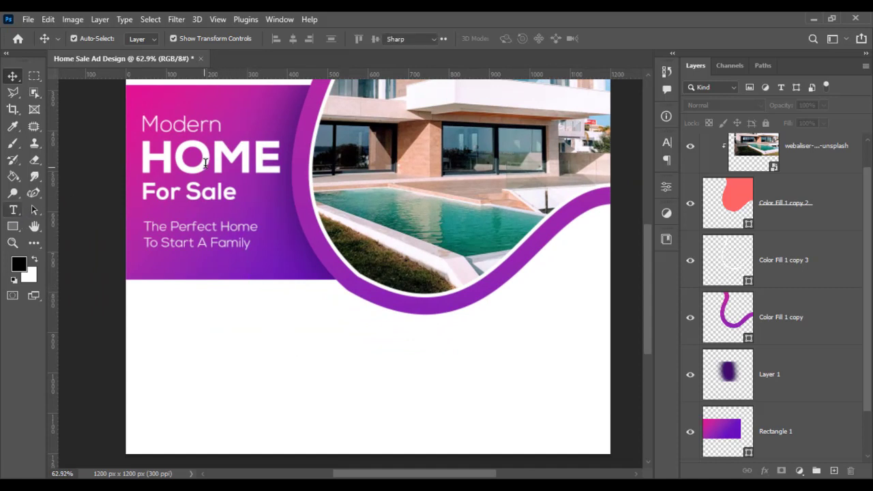
pyautogui.moveTo(174, 158); pyautogui.dragTo(283, 162)
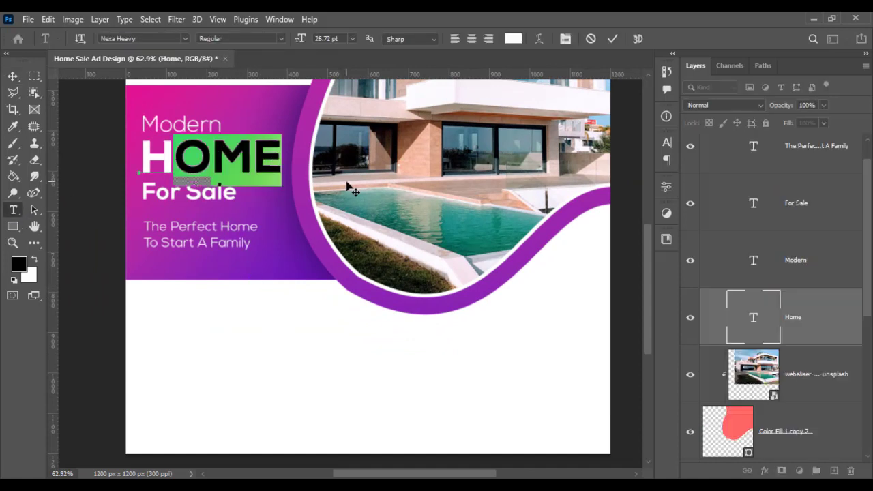
pyautogui.press('BackSpace')
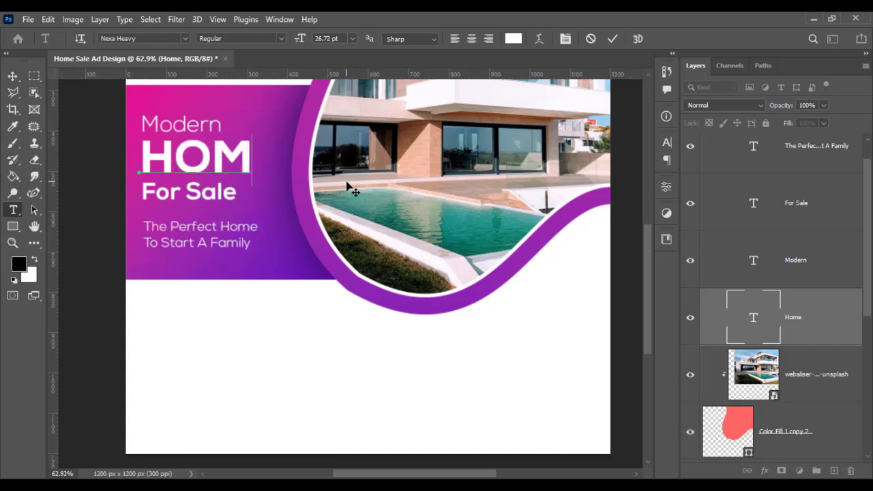
pyautogui.write('O')
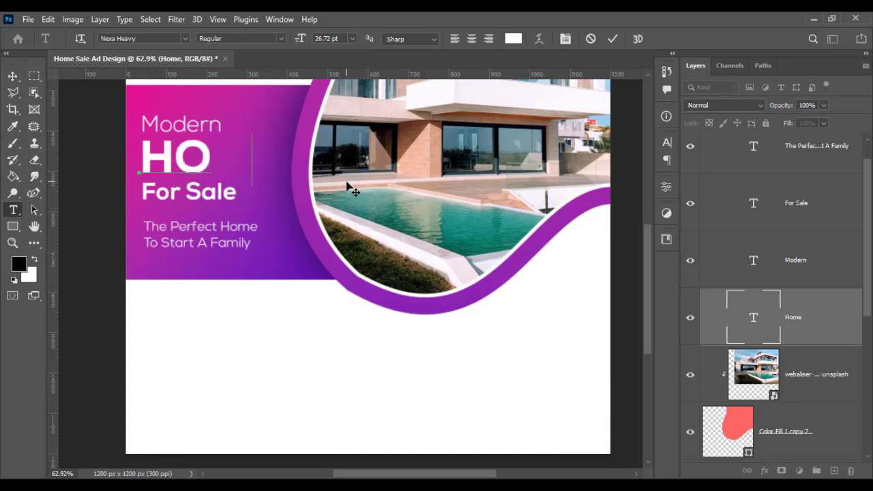
pyautogui.write('ME')
pyautogui.hotkey('ctrl', 'a')
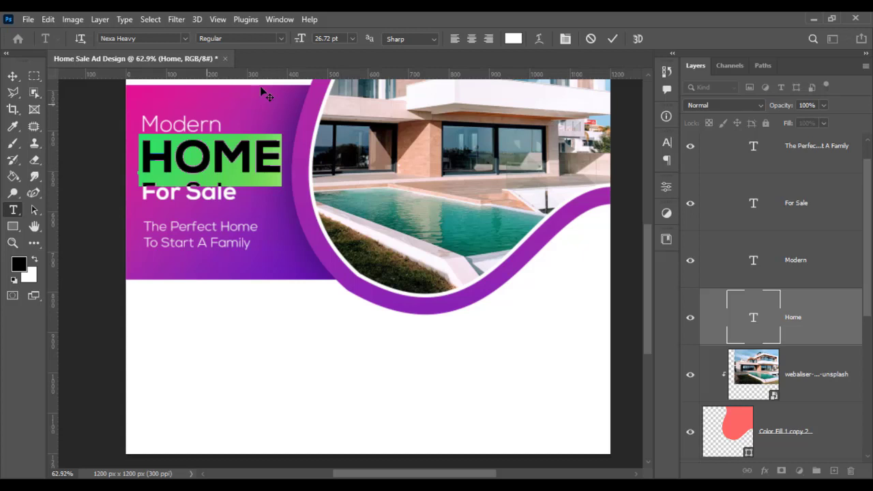
pyautogui.click(537, 39)
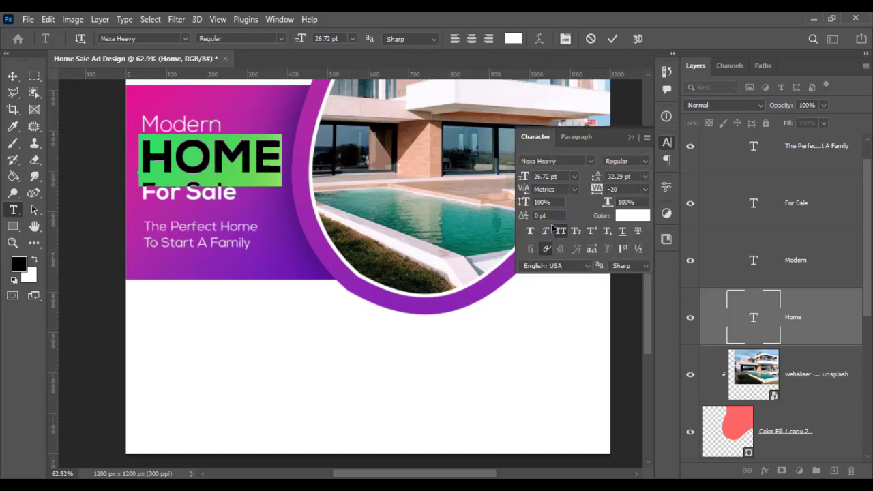
# Step: Rewrite the middle headline word as title-case 'Home' and commit it
pyautogui.moveTo(174, 158); pyautogui.dragTo(294, 168)
pyautogui.write('O')
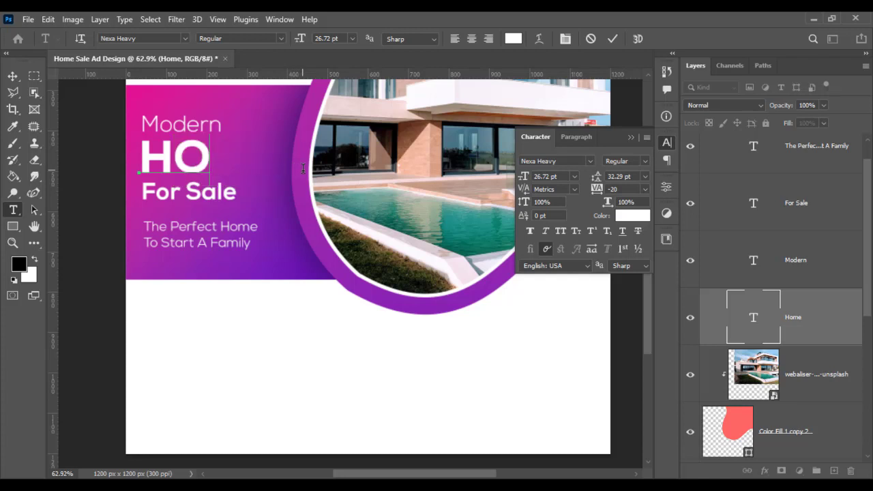
pyautogui.press('BackSpace')
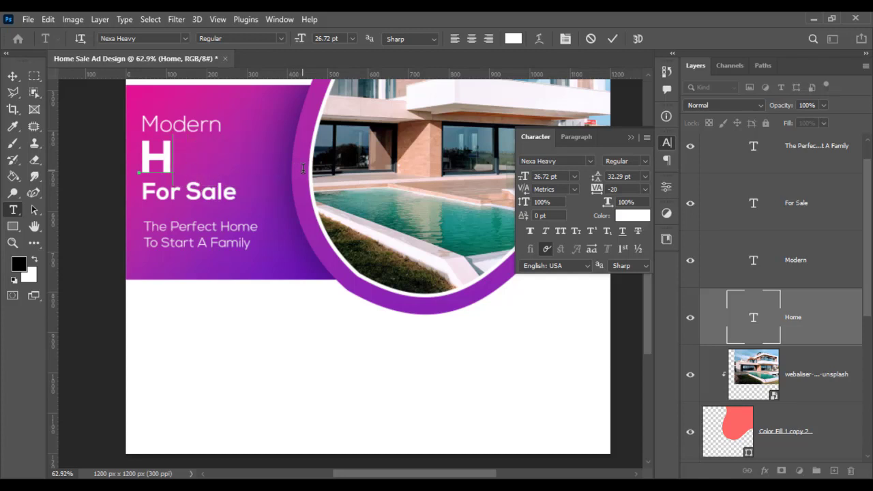
pyautogui.press('BackSpace')
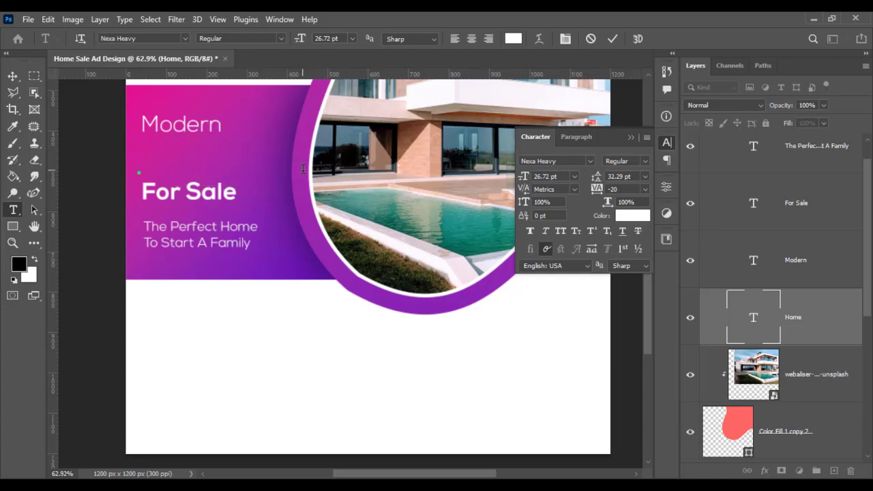
pyautogui.write('HO')
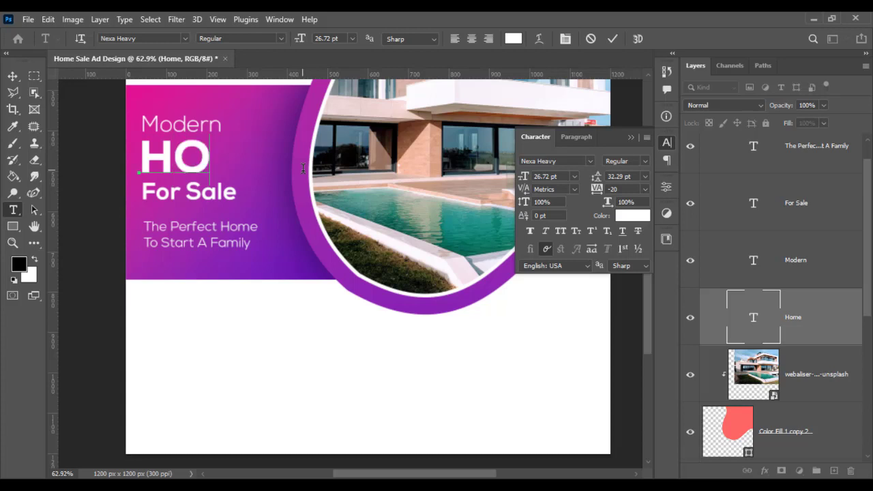
pyautogui.write('o')
pyautogui.press('BackSpace')
pyautogui.press('BackSpace')
pyautogui.write('o')
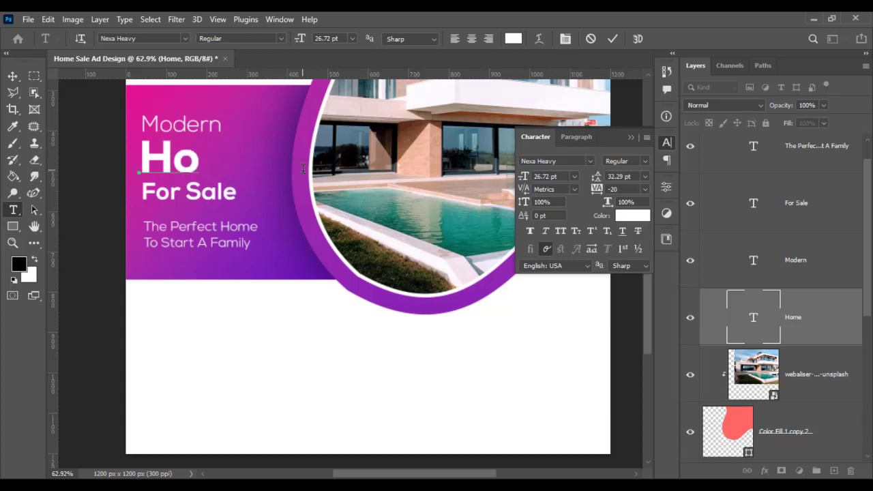
pyautogui.write('me')
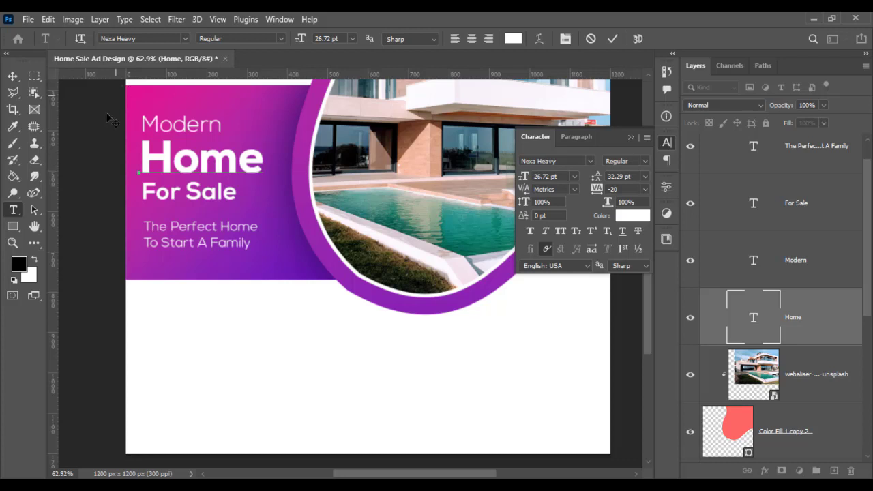
pyautogui.click(12, 76)
pyautogui.click(140, 221)
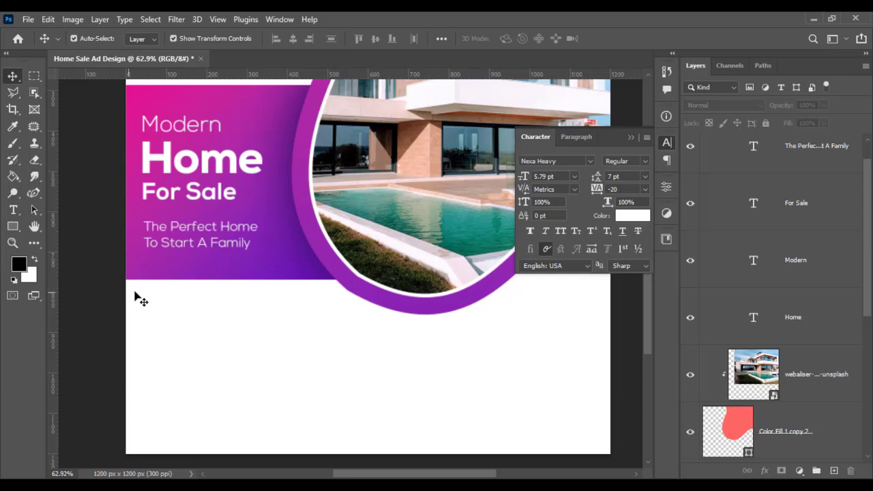
# Step: Type the 'Home Features' heading on the white area below the header
pyautogui.scroll(-1, 168, 296)
pyautogui.moveTo(168, 296)
pyautogui.mouseDown()
pyautogui.moveTo(126, 305)
pyautogui.moveTo(127, 297)
pyautogui.mouseUp()
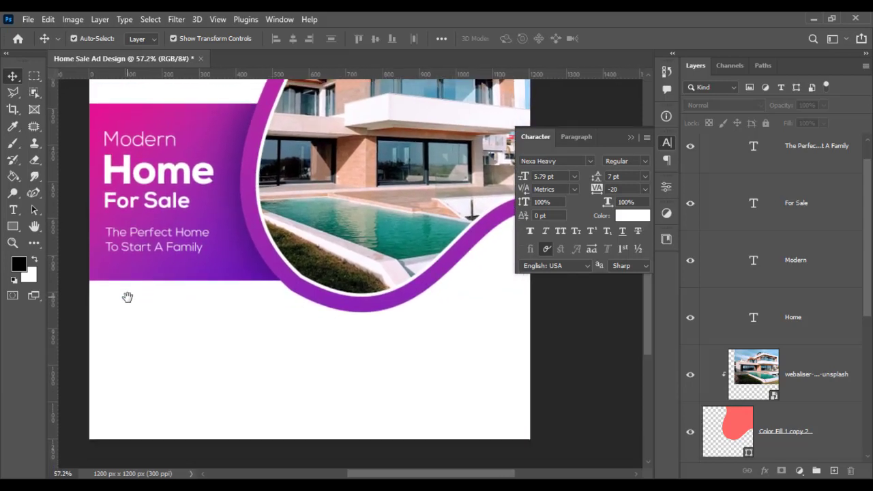
pyautogui.click(13, 210)
pyautogui.click(129, 349)
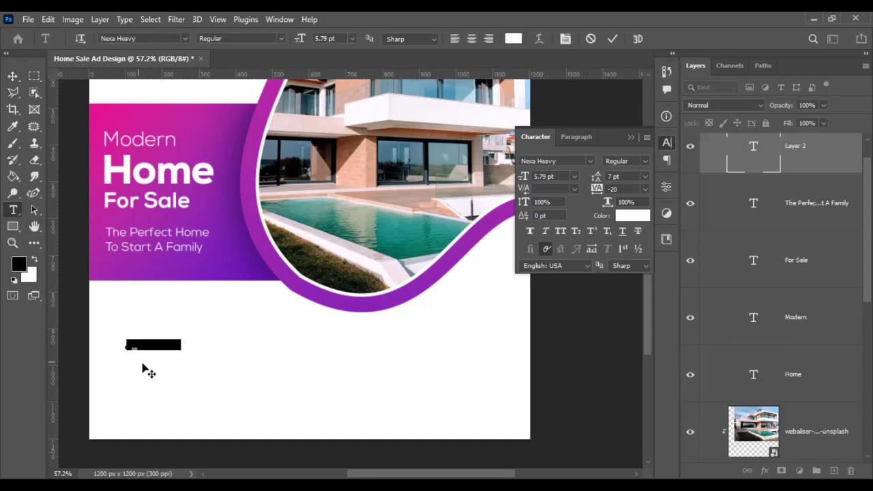
pyautogui.press('BackSpace')
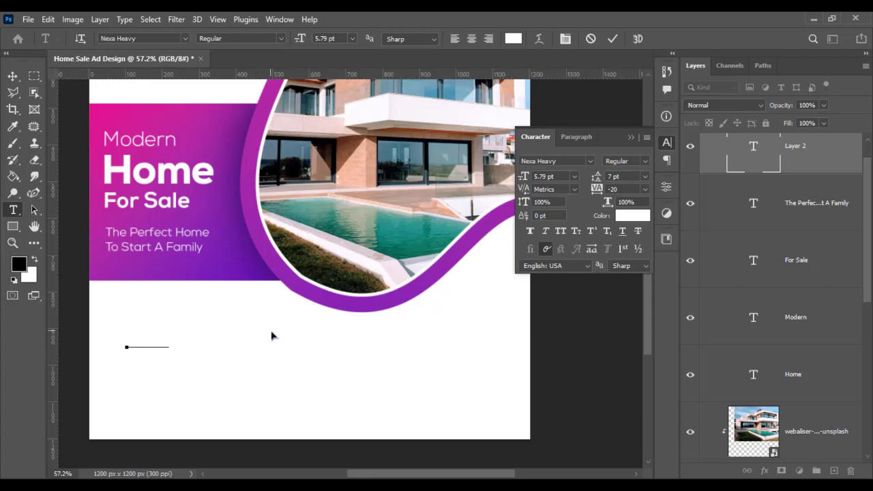
pyautogui.write('an')
# Step: Colour the heading black, fix its spelling typo and commit it
pyautogui.hotkey('ctrl', 'a')
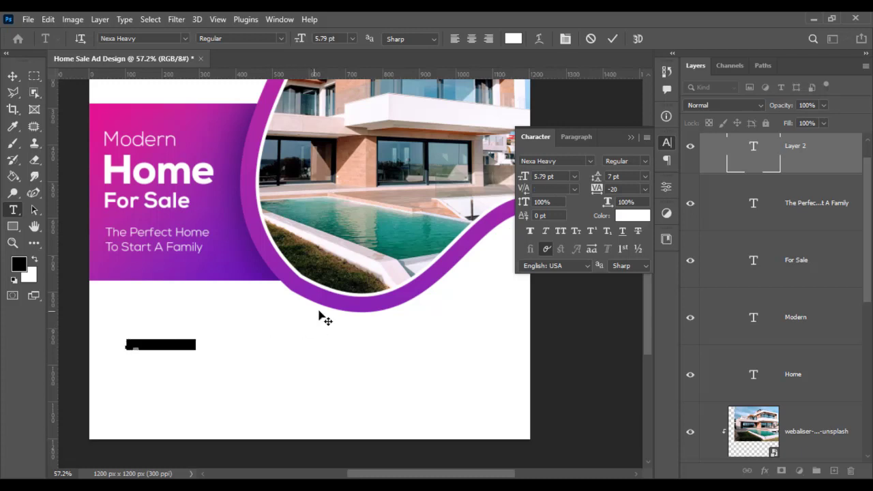
pyautogui.click(514, 38)
pyautogui.click(511, 409)
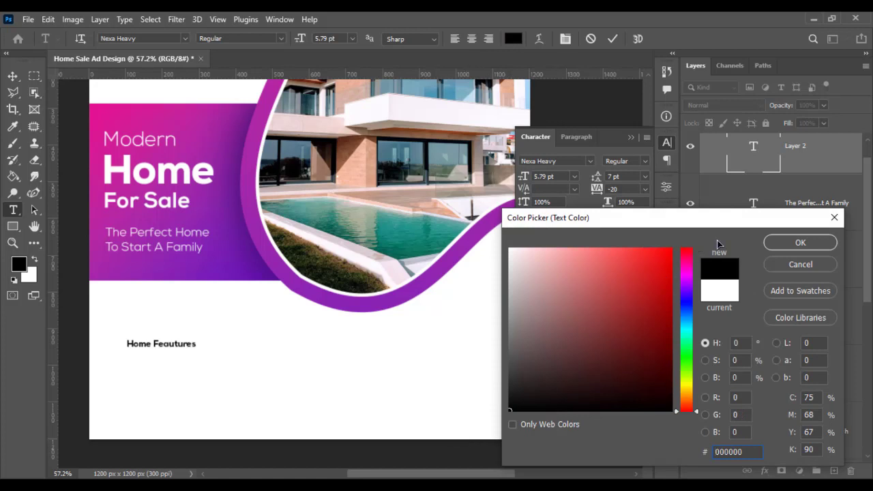
pyautogui.click(800, 243)
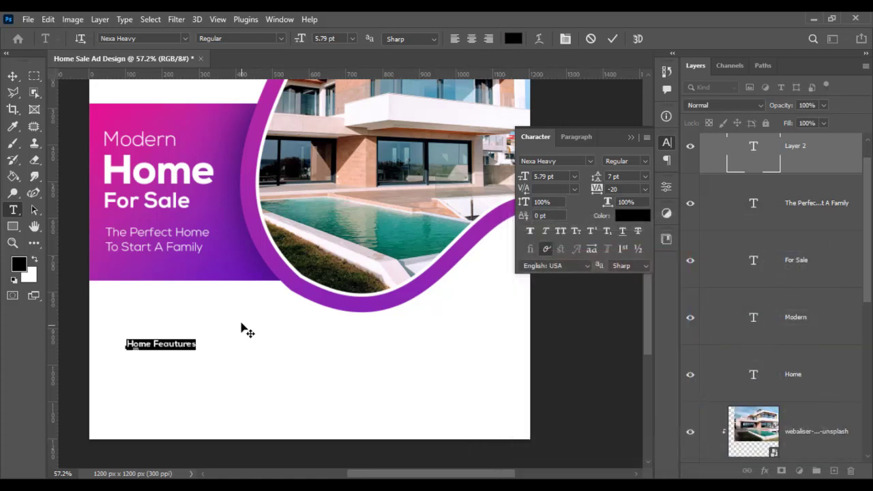
pyautogui.click(176, 344)
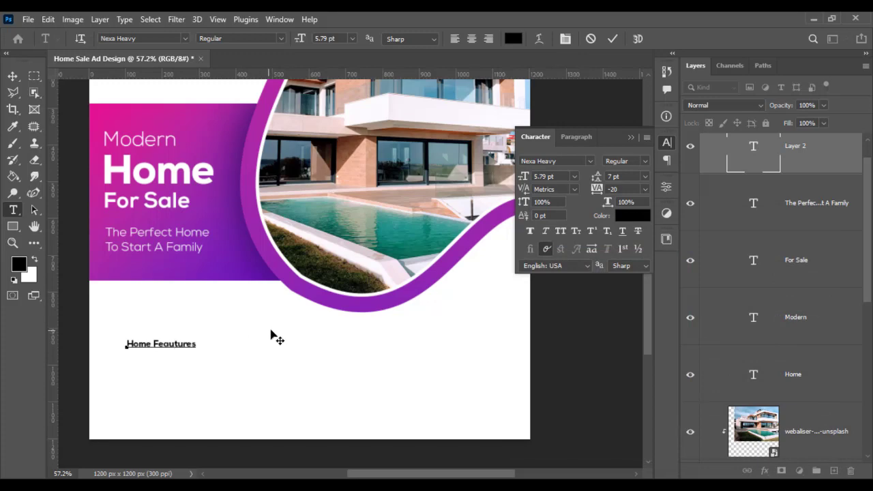
pyautogui.press('BackSpace')
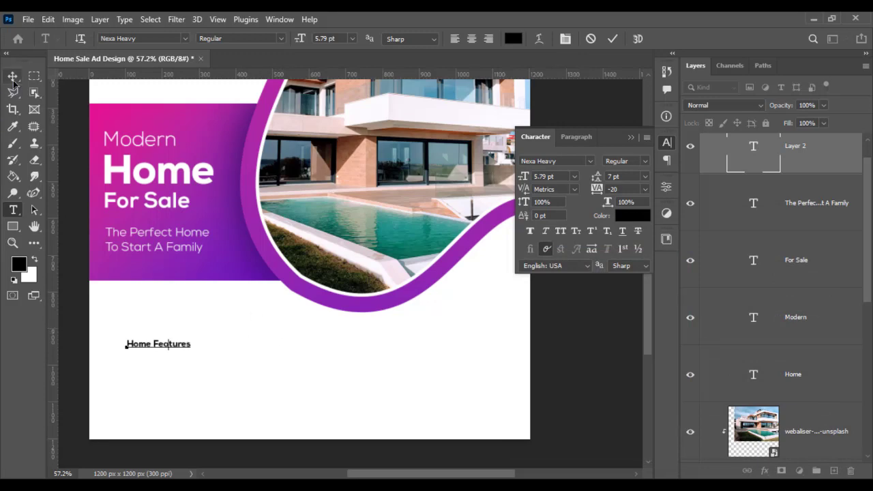
pyautogui.click(13, 76)
pyautogui.scroll(2, 198, 367)
pyautogui.scroll(3, 187, 363)
# Step: Scale up the Home Features heading
pyautogui.moveTo(227, 421); pyautogui.dragTo(276, 457)
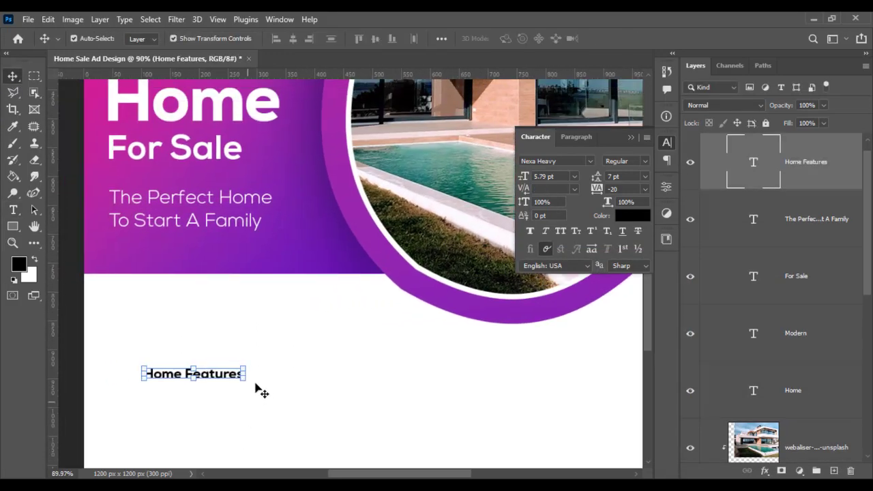
pyautogui.hotkey('ctrl', 't')
pyautogui.moveTo(247, 364)
pyautogui.mouseDown()
pyautogui.moveTo(331, 355)
pyautogui.moveTo(270, 341)
pyautogui.moveTo(267, 326)
pyautogui.moveTo(257, 325)
pyautogui.mouseUp()
pyautogui.press('Return')
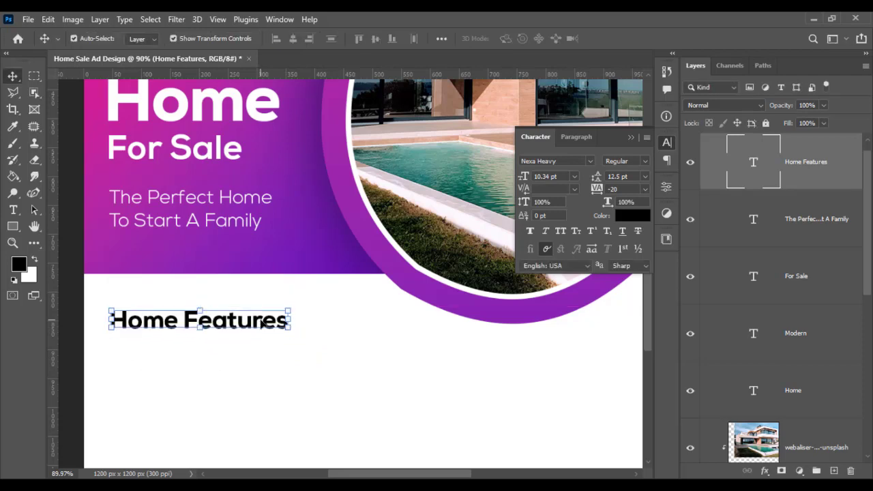
pyautogui.click(83, 318)
# Step: Sample the header's purple as the foreground colour with the Paint Bucket
pyautogui.press('t')
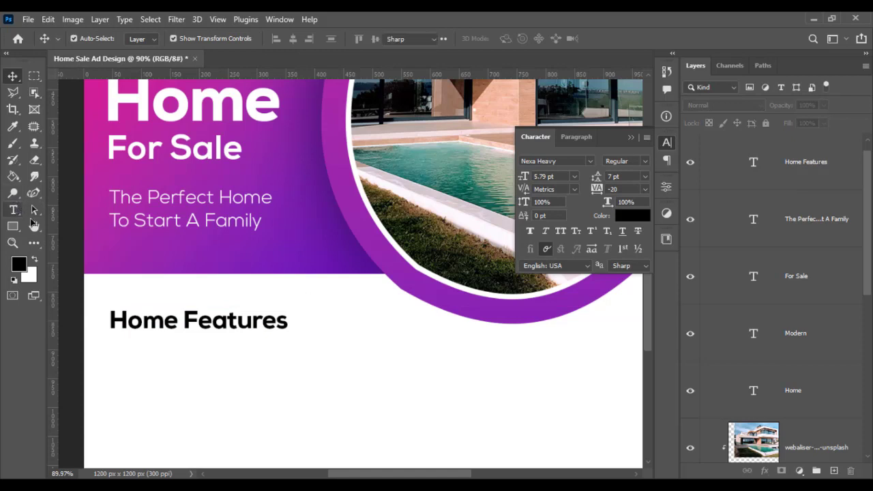
pyautogui.click(136, 317)
pyautogui.doubleClick(139, 319)
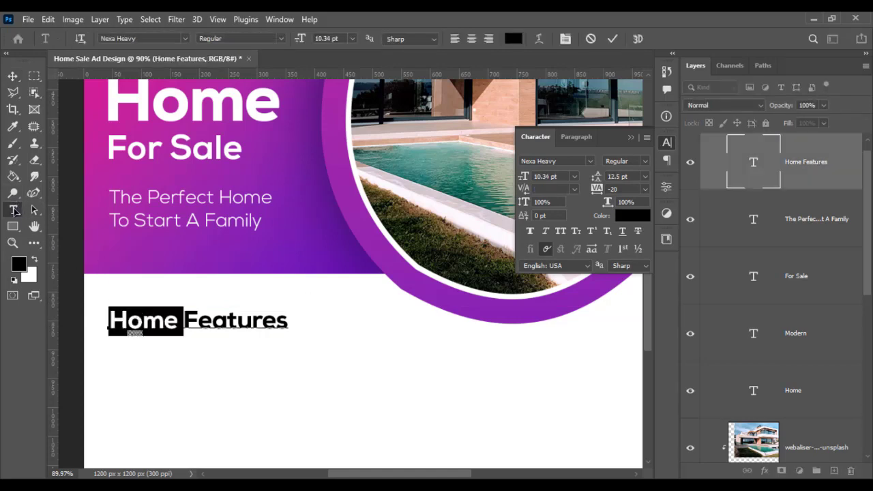
pyautogui.click(12, 176)
pyautogui.rightClick(12, 176)
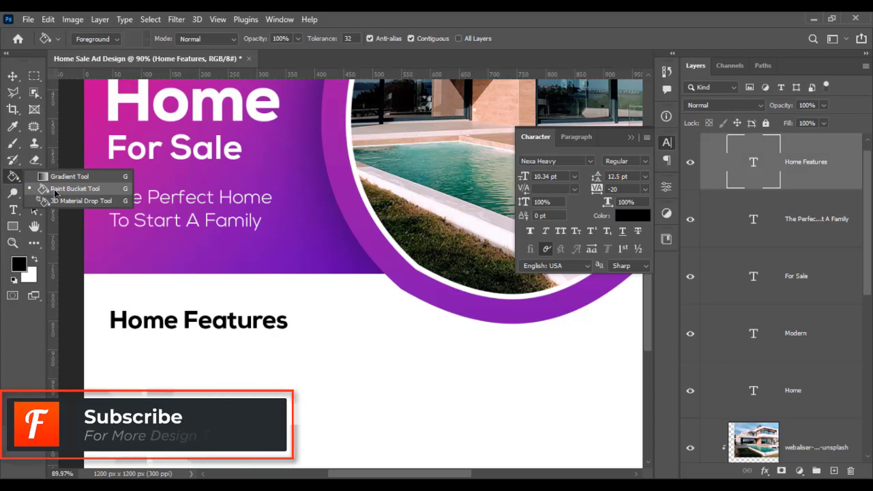
pyautogui.click(43, 189)
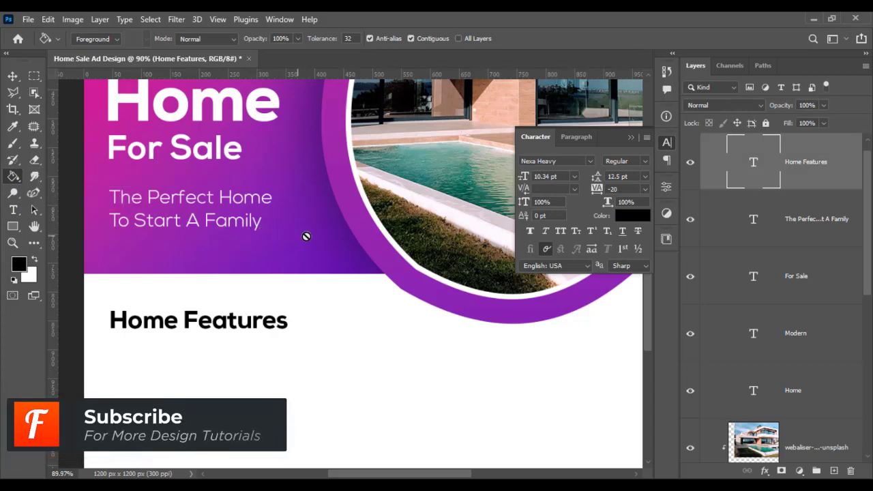
pyautogui.keyDown('alt'); pyautogui.click(97, 232); pyautogui.keyUp('alt')
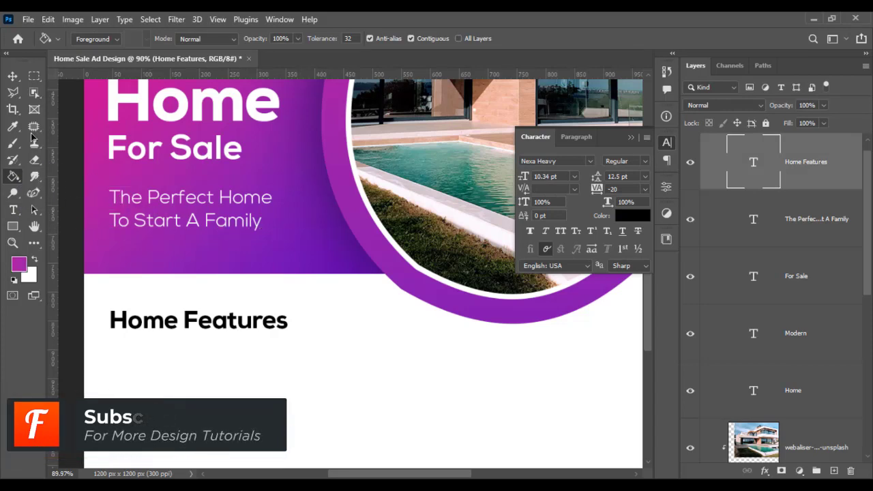
pyautogui.click(12, 77)
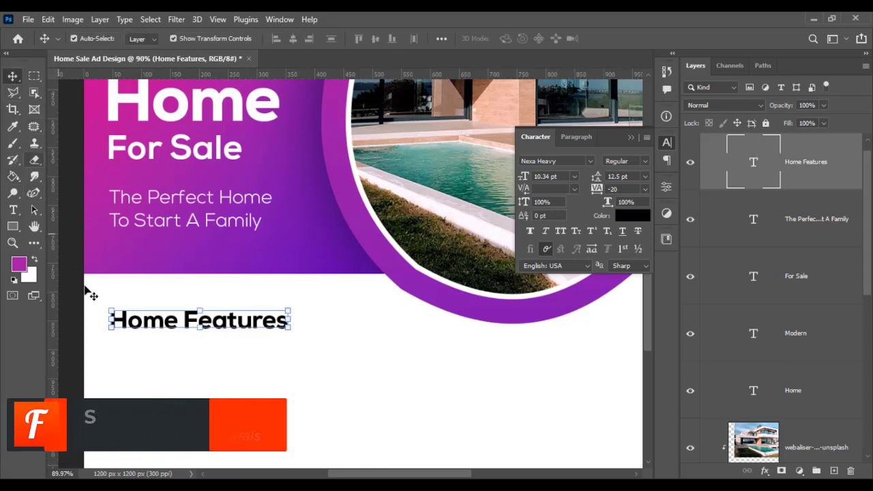
# Step: Fill the word Home with the purple sampled from the header
pyautogui.press('t')
pyautogui.doubleClick(141, 317)
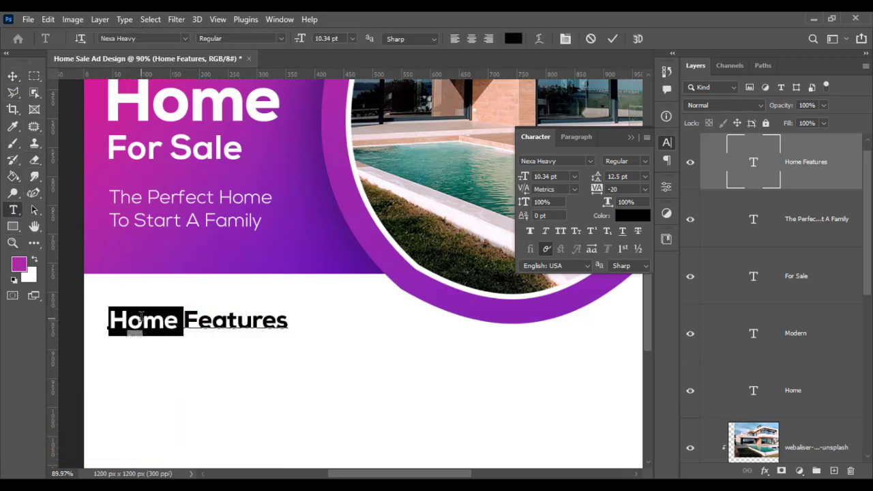
pyautogui.click(19, 264)
pyautogui.click(217, 245)
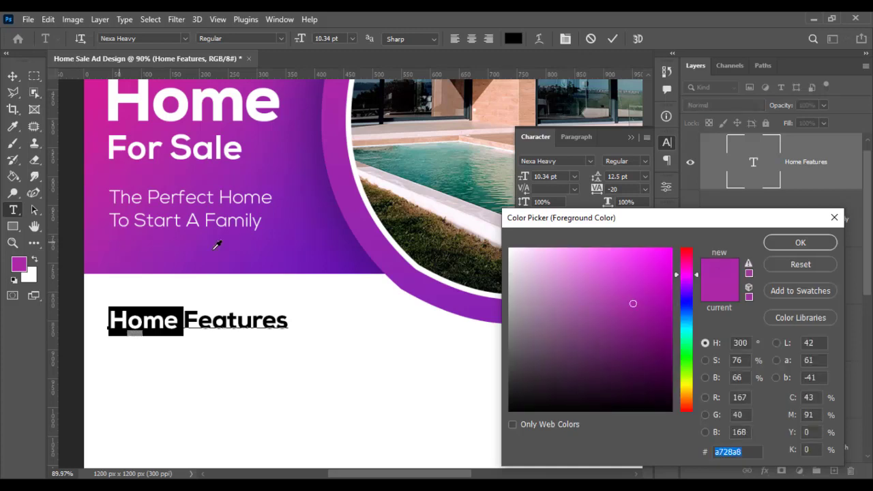
pyautogui.click(774, 244)
pyautogui.hotkey('alt', 'BackSpace')
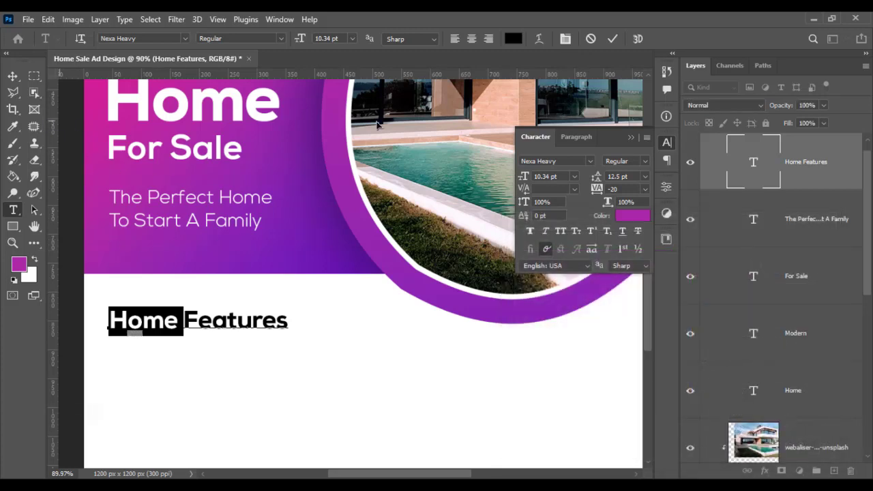
pyautogui.click(13, 75)
pyautogui.click(69, 251)
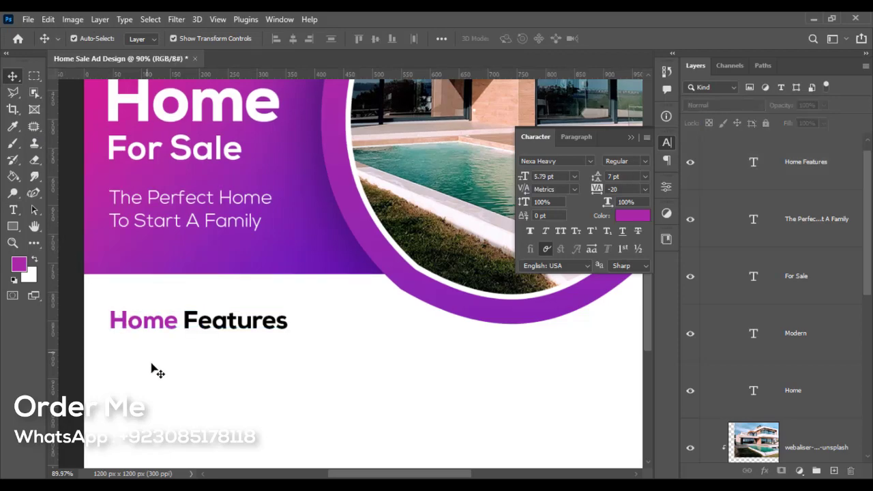
# Step: Colour the word Features dark grey #282828 and close the Character panel
pyautogui.scroll(-3, 152, 366)
pyautogui.click(13, 210)
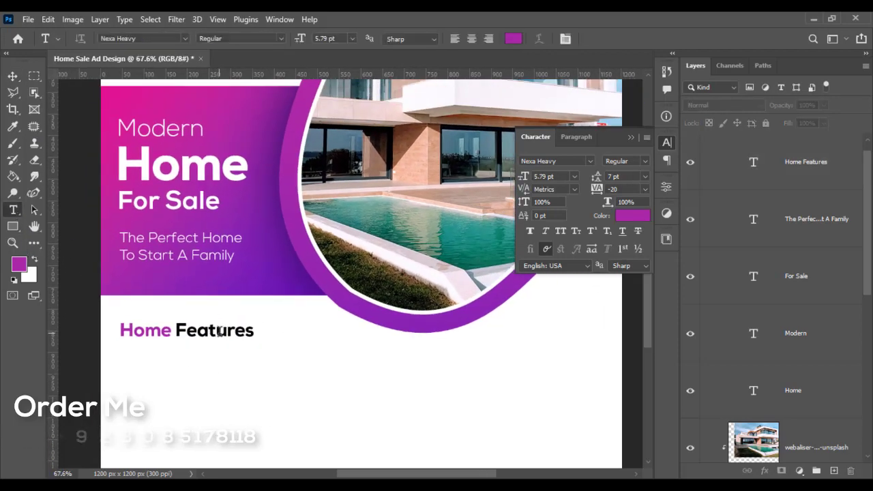
pyautogui.doubleClick(215, 331)
pyautogui.click(513, 39)
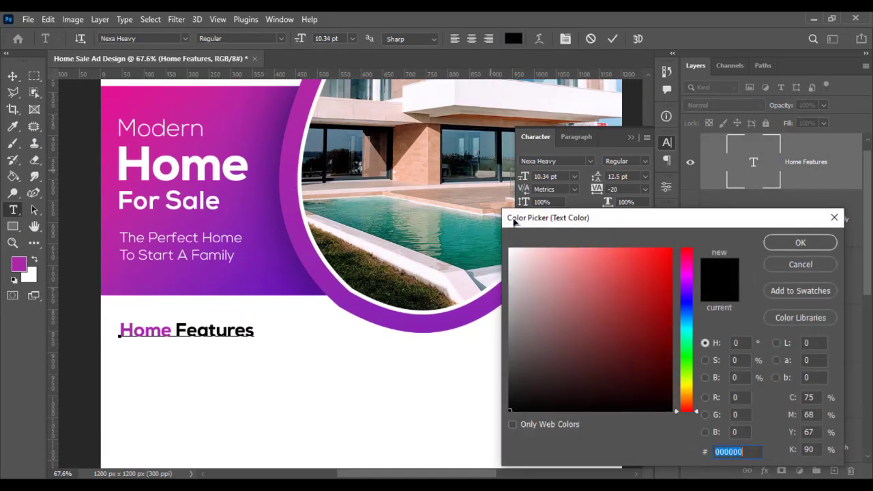
pyautogui.moveTo(517, 363); pyautogui.dragTo(491, 386)
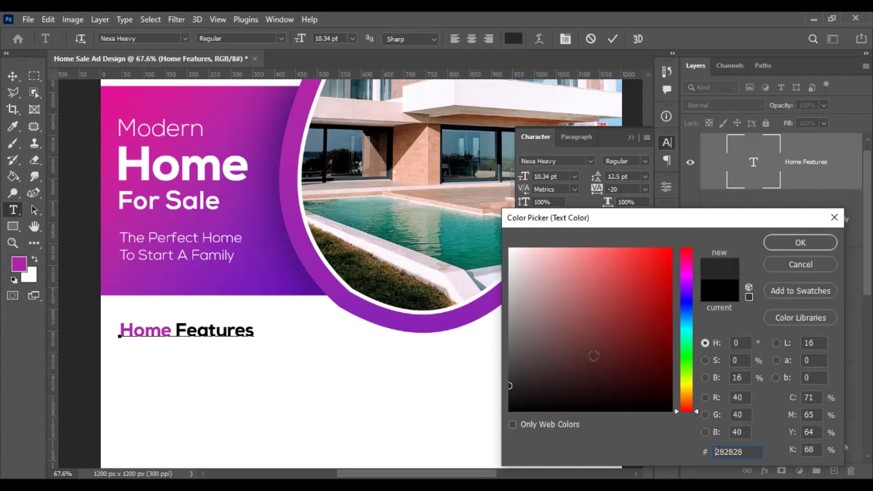
pyautogui.click(801, 242)
pyautogui.click(13, 76)
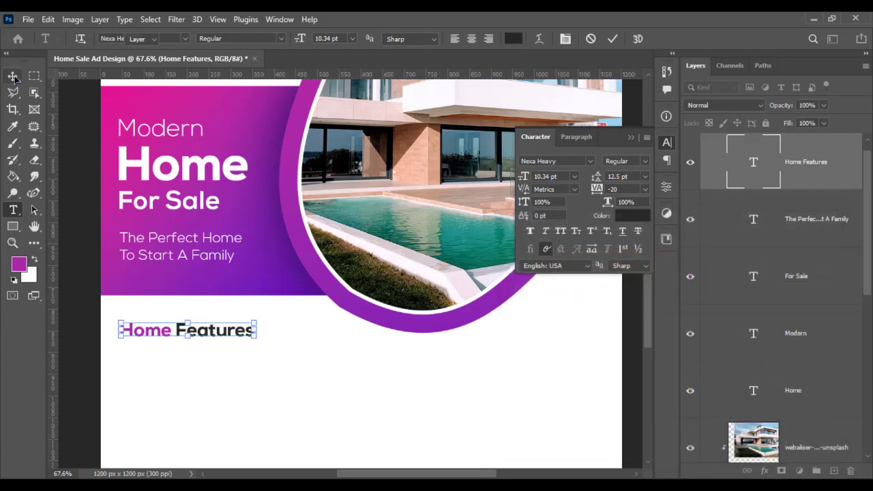
pyautogui.click(81, 273)
pyautogui.scroll(-3, 95, 260)
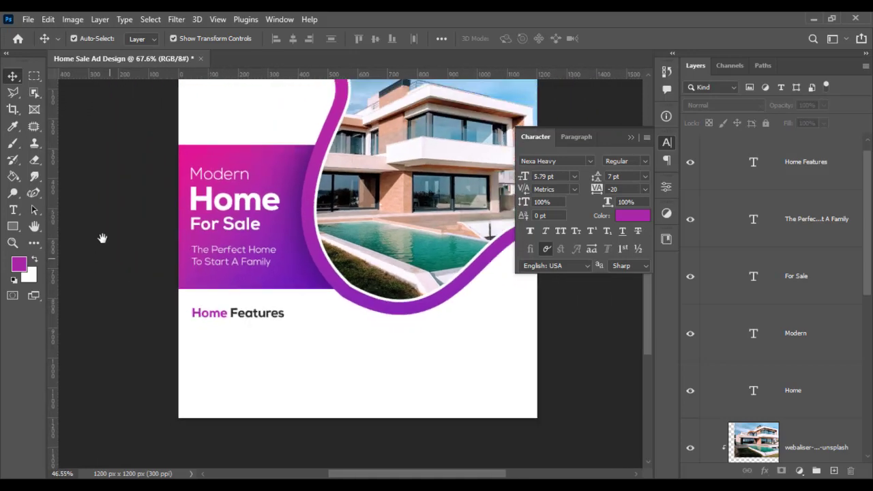
pyautogui.scroll(1, 171, 276)
pyautogui.scroll(1, 185, 299)
pyautogui.scroll(2, 170, 239)
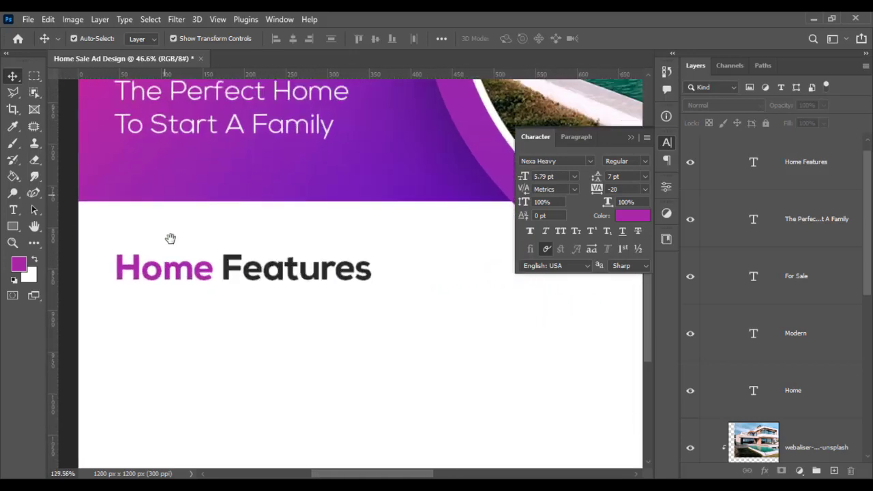
pyautogui.scroll(2, 170, 192)
pyautogui.scroll(-2, 189, 211)
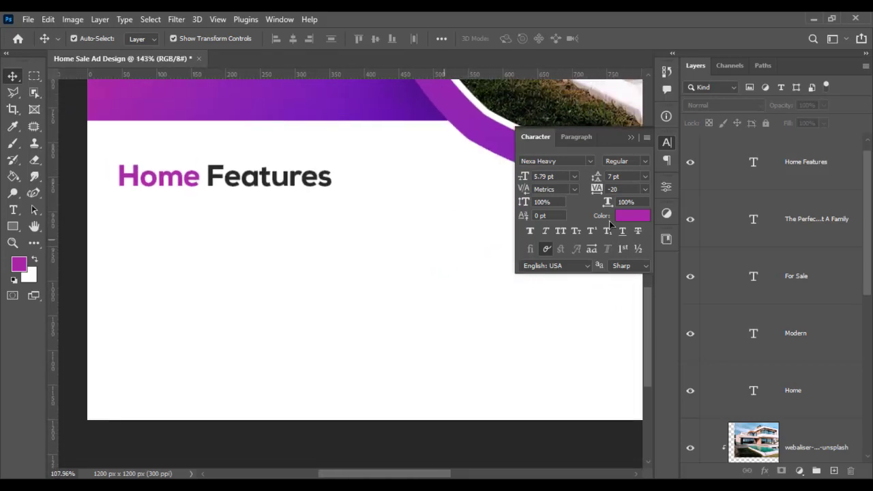
pyautogui.click(631, 139)
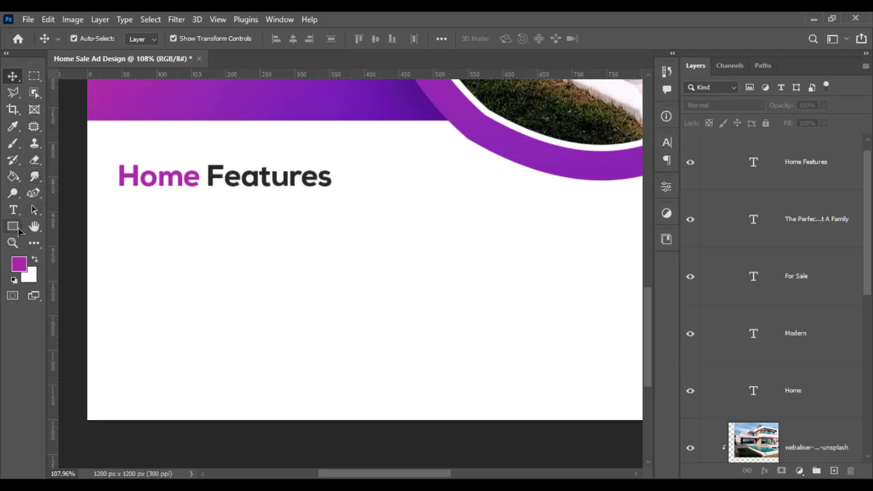
# Step: Draw a straight line with a purple 6 px stroke
pyautogui.rightClick(18, 231)
pyautogui.click(75, 275)
pyautogui.moveTo(134, 241)
pyautogui.mouseDown()
pyautogui.moveTo(229, 245)
pyautogui.moveTo(199, 240)
pyautogui.mouseUp()
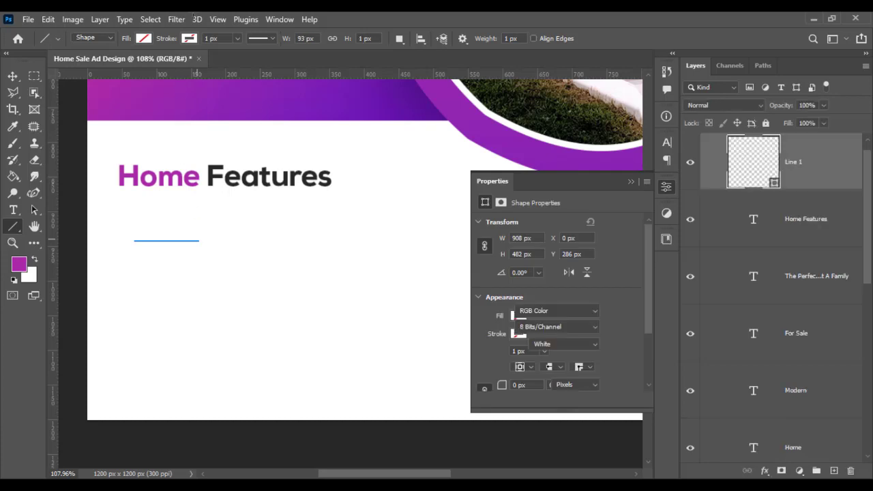
pyautogui.click(191, 39)
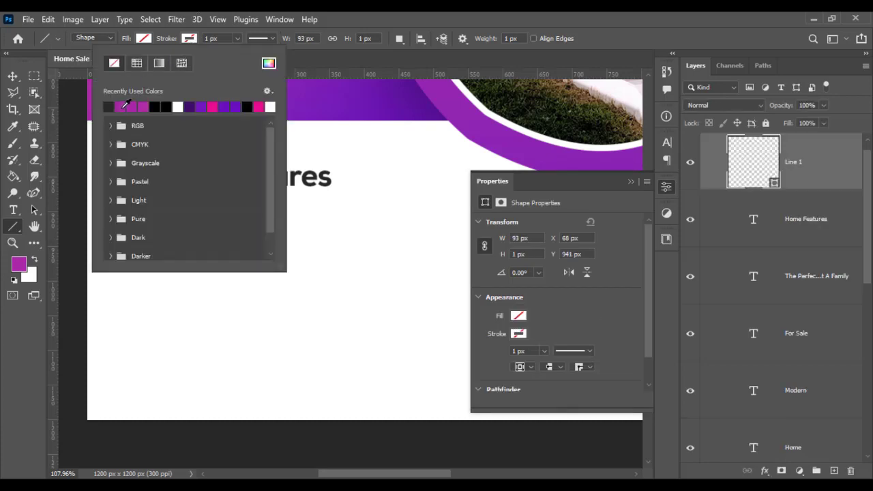
pyautogui.click(123, 106)
pyautogui.click(239, 38)
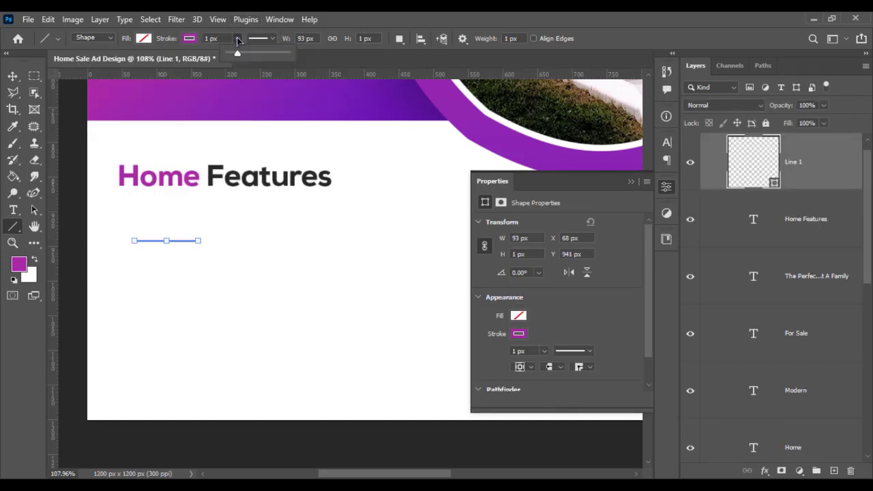
pyautogui.click(217, 38)
pyautogui.write('4')
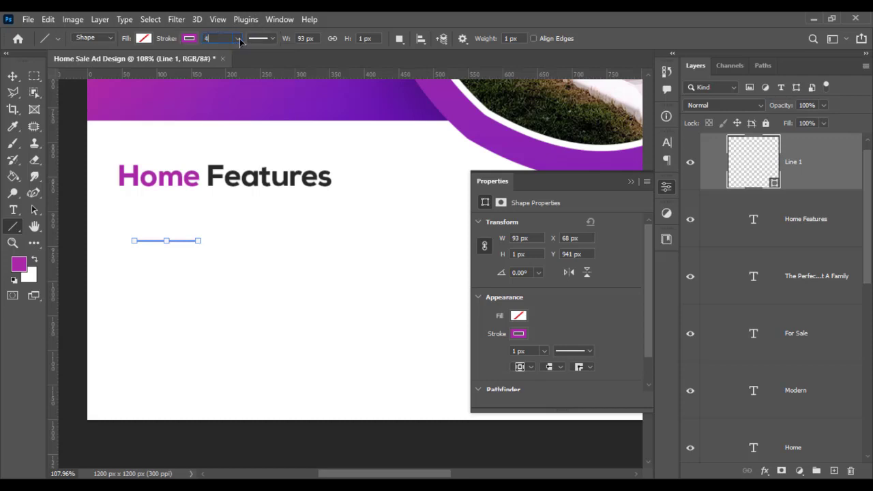
pyautogui.press('Return')
pyautogui.click(225, 38)
pyautogui.write('5')
pyautogui.press('Return')
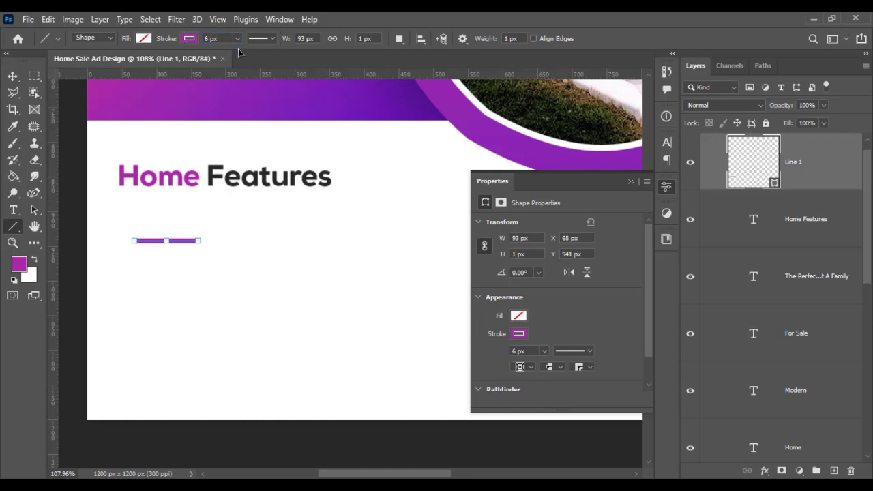
# Step: Move and widen the line so it sits just beneath the word Home
pyautogui.click(13, 76)
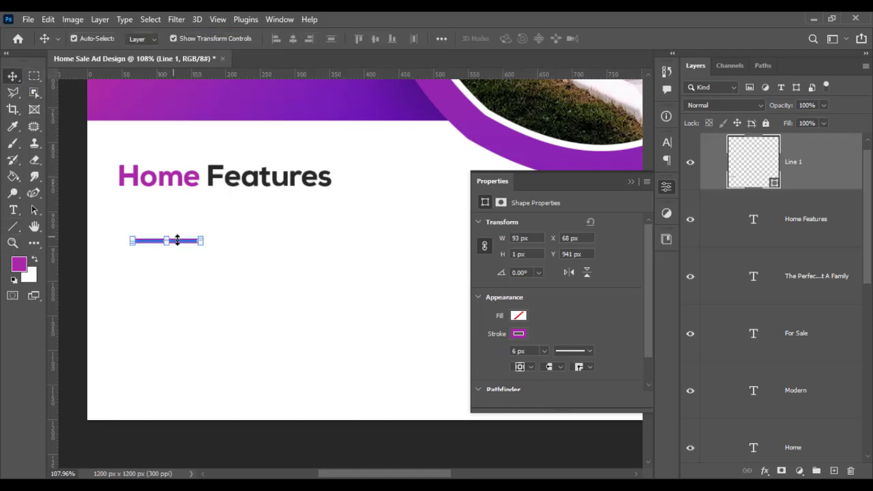
pyautogui.moveTo(174, 236); pyautogui.dragTo(166, 220)
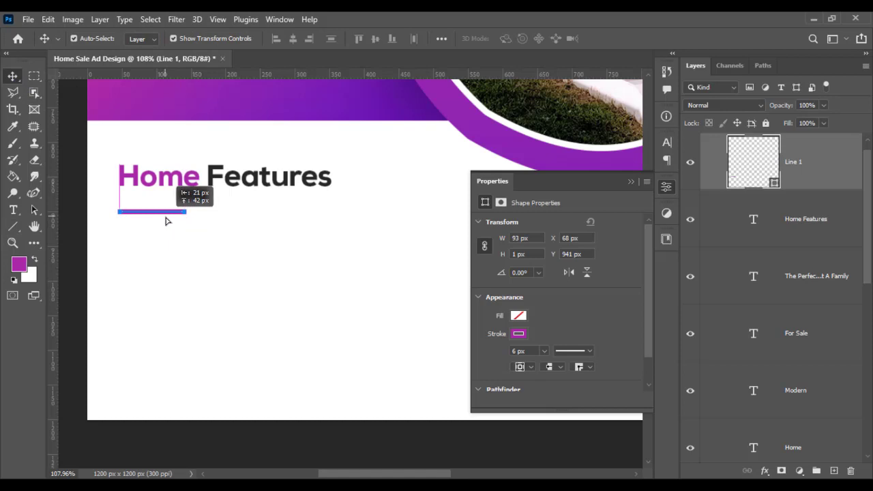
pyautogui.moveTo(189, 212); pyautogui.dragTo(204, 214)
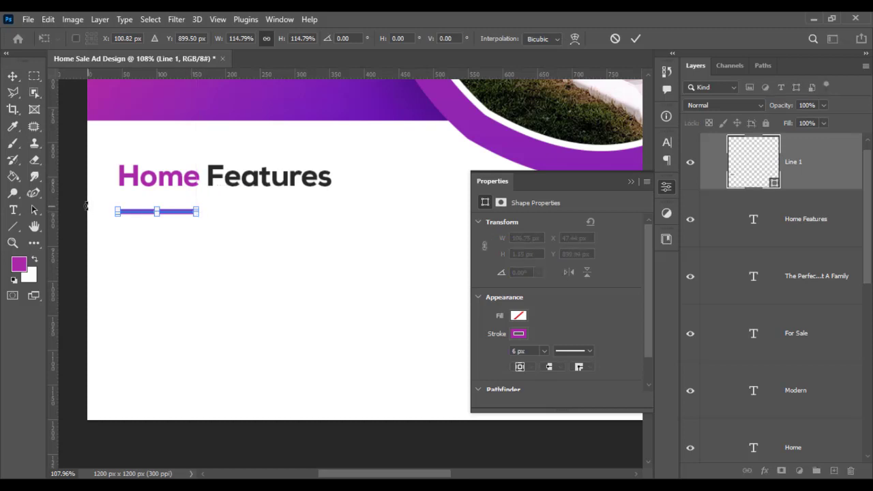
pyautogui.press('Return')
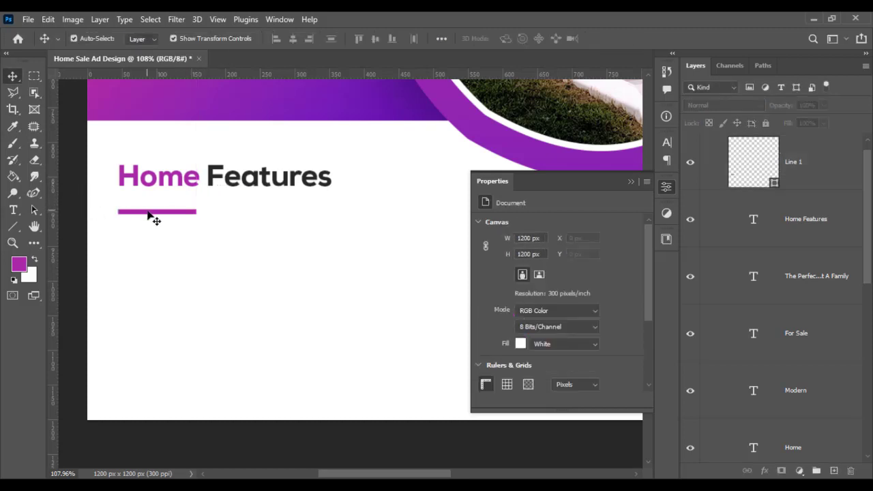
pyautogui.moveTo(150, 216); pyautogui.dragTo(152, 207)
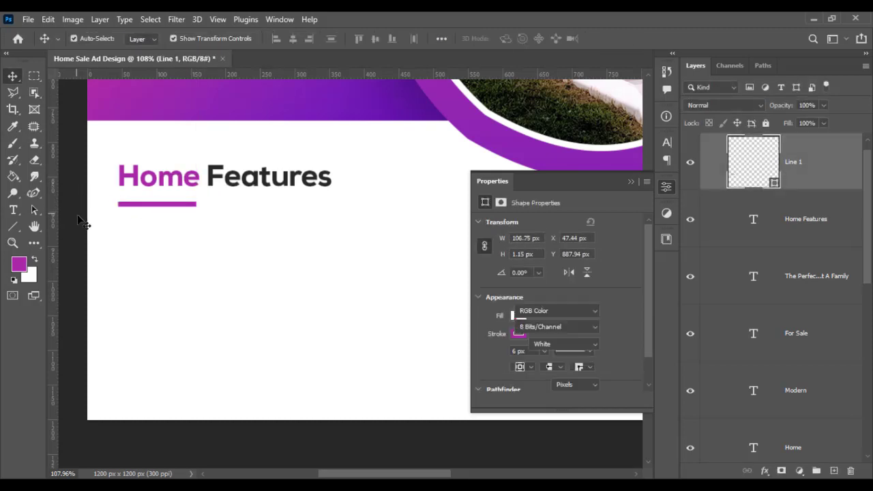
pyautogui.scroll(-1, 82, 220)
pyautogui.click(630, 183)
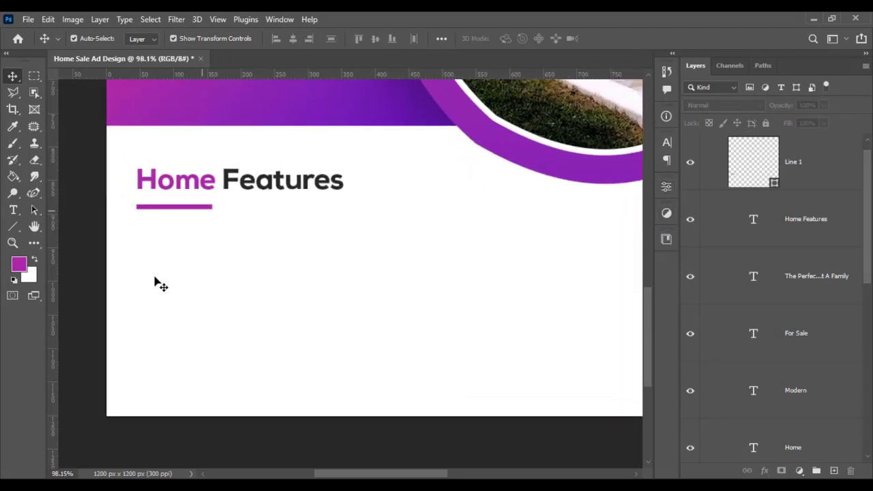
pyautogui.scroll(3, 156, 285)
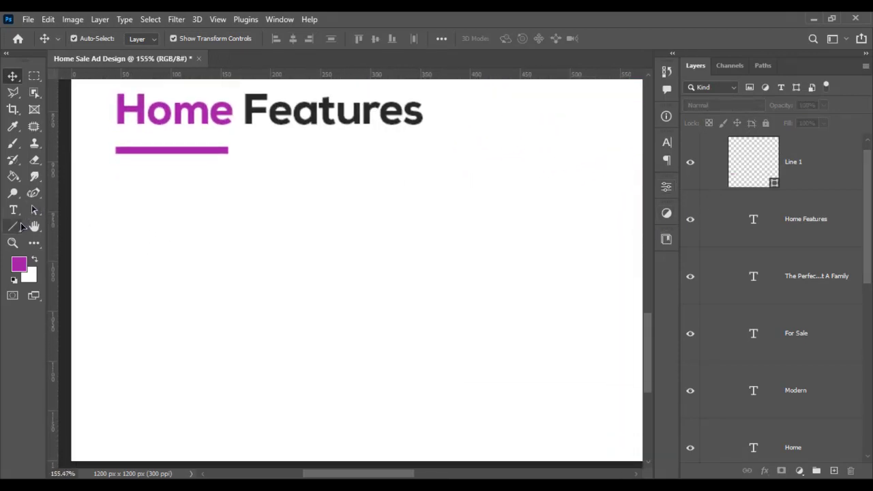
# Step: Draw a small circle filled with purple #a728a8 below the underline
pyautogui.click(13, 227)
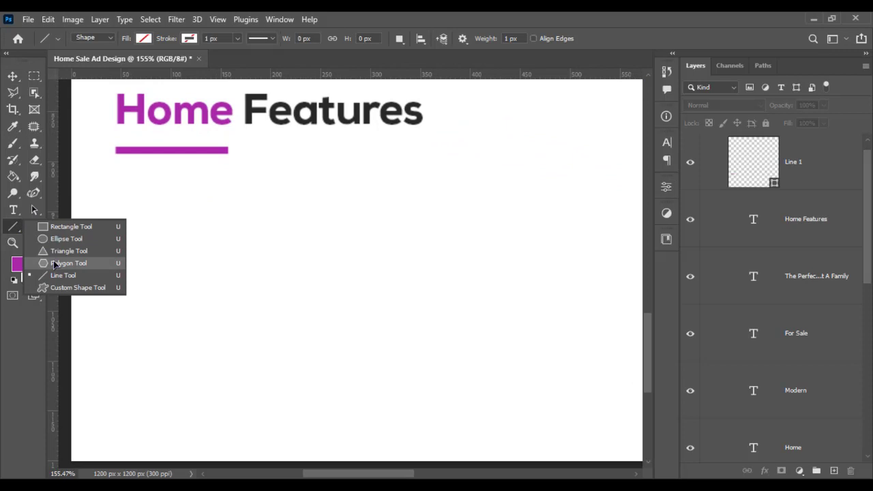
pyautogui.click(67, 238)
pyautogui.moveTo(149, 199); pyautogui.dragTo(176, 210)
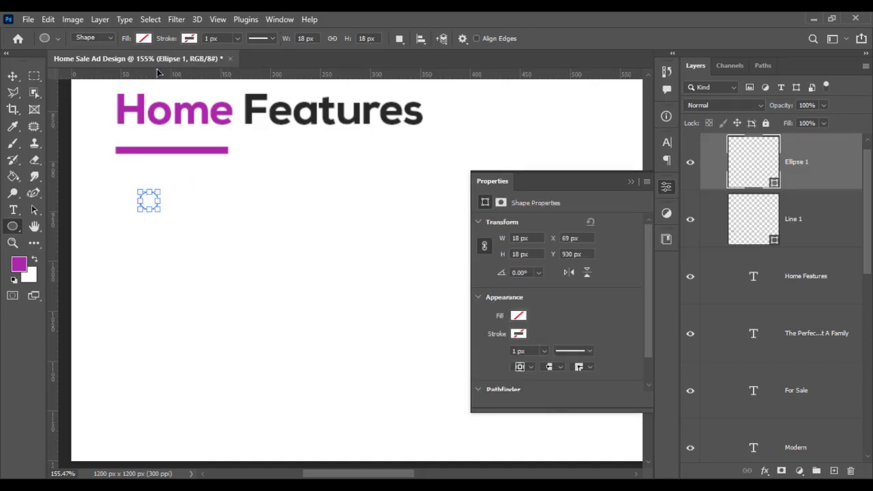
pyautogui.click(143, 39)
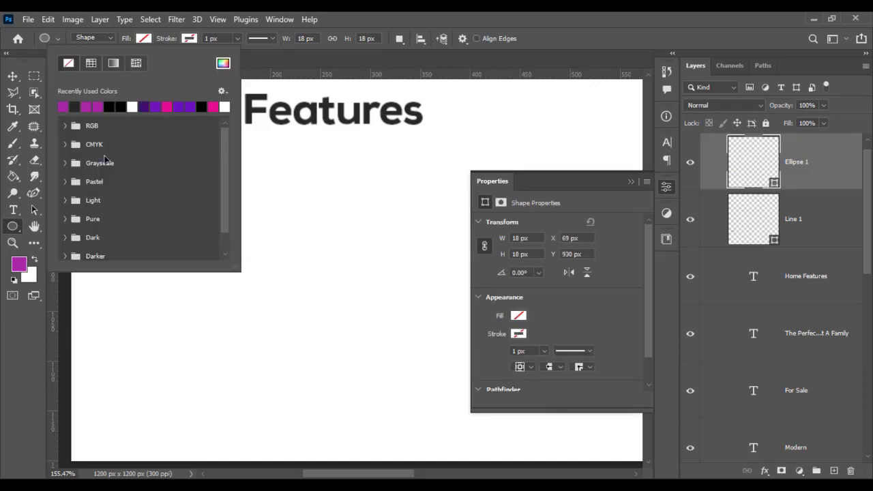
pyautogui.click(224, 64)
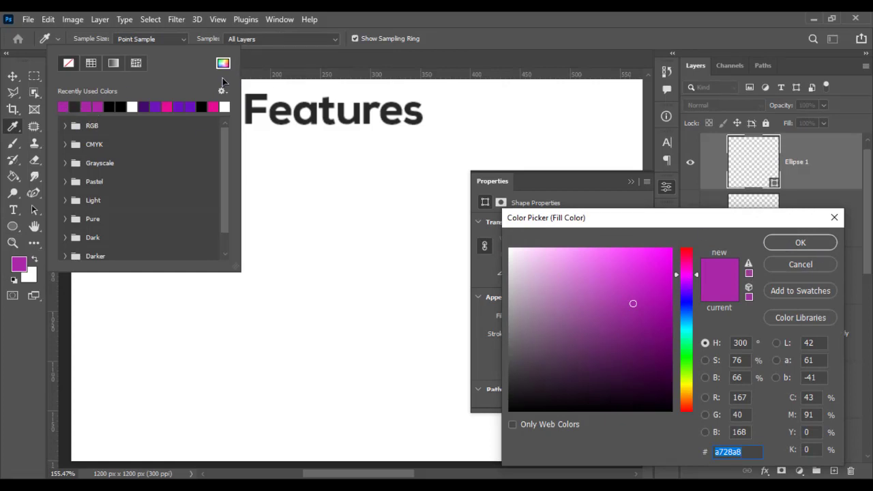
pyautogui.click(802, 245)
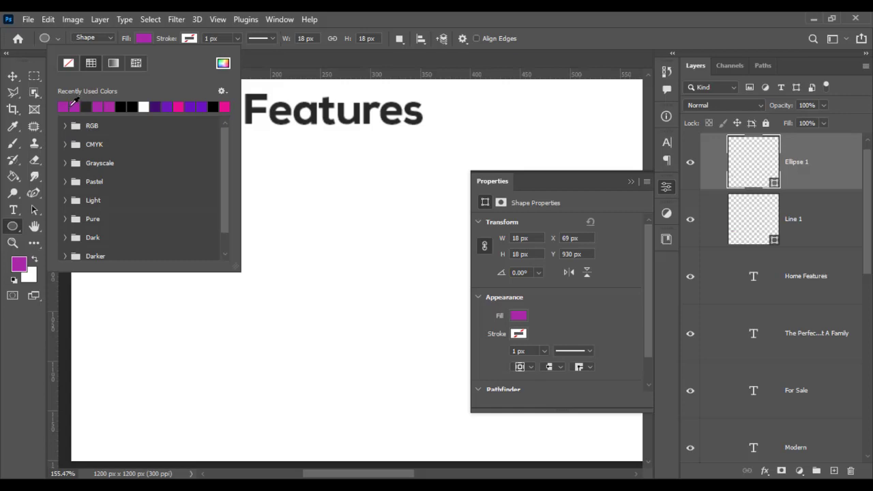
# Step: Align the purple dot under the underline's left end
pyautogui.click(13, 76)
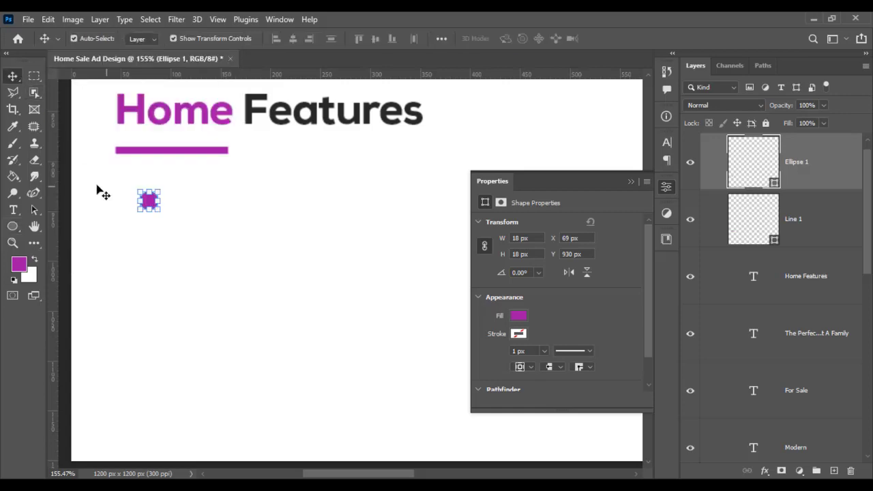
pyautogui.moveTo(149, 200); pyautogui.dragTo(128, 198)
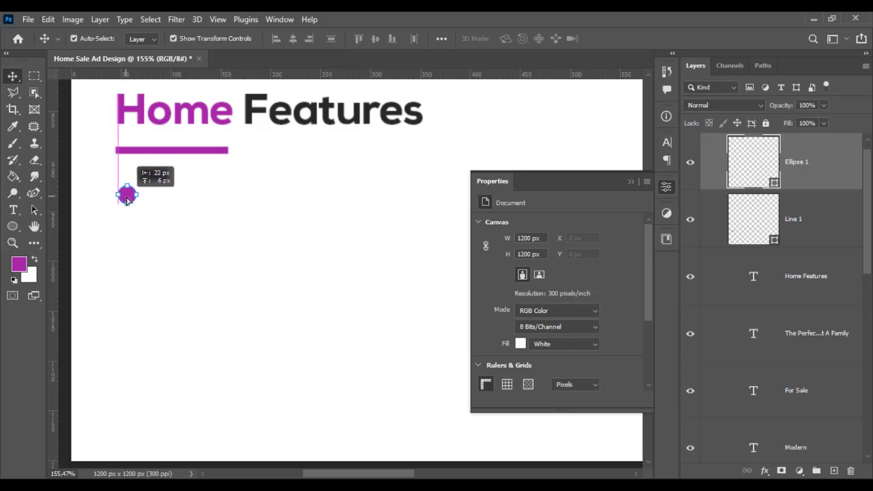
pyautogui.moveTo(128, 198); pyautogui.dragTo(129, 200)
pyautogui.moveTo(138, 153); pyautogui.dragTo(141, 151)
pyautogui.click(79, 171)
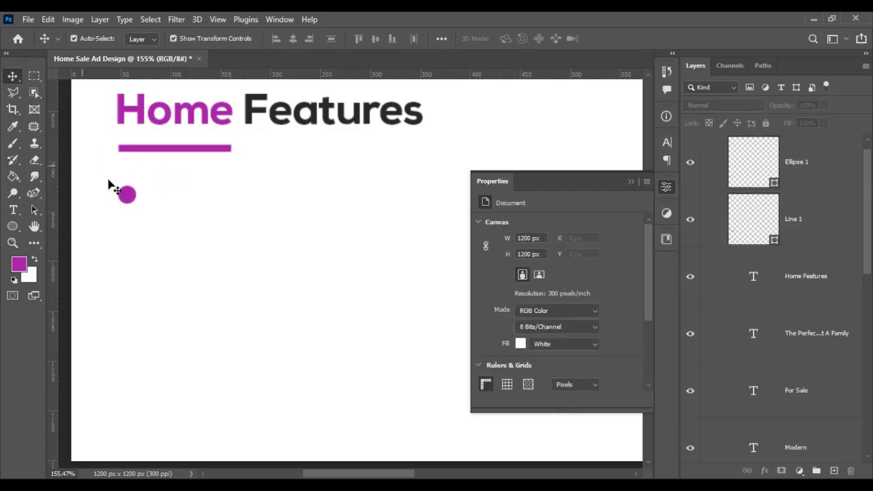
pyautogui.click(137, 149)
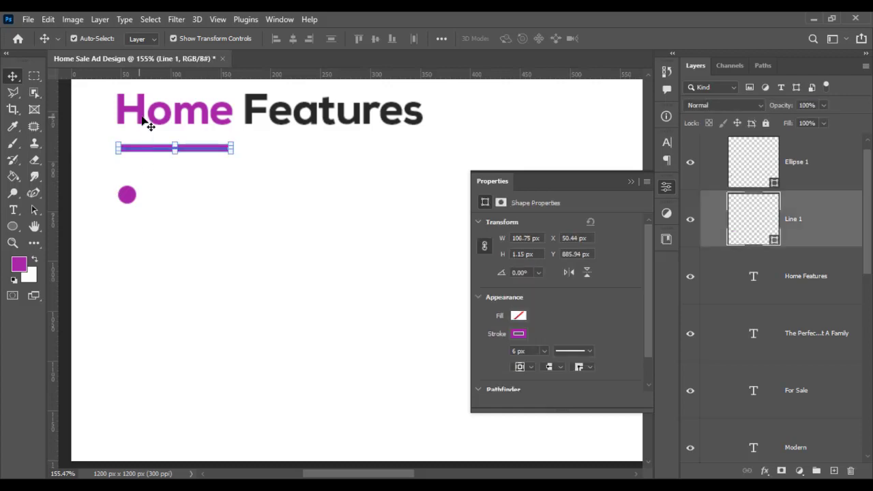
pyautogui.keyDown('shift'); pyautogui.click(143, 121); pyautogui.keyUp('shift')
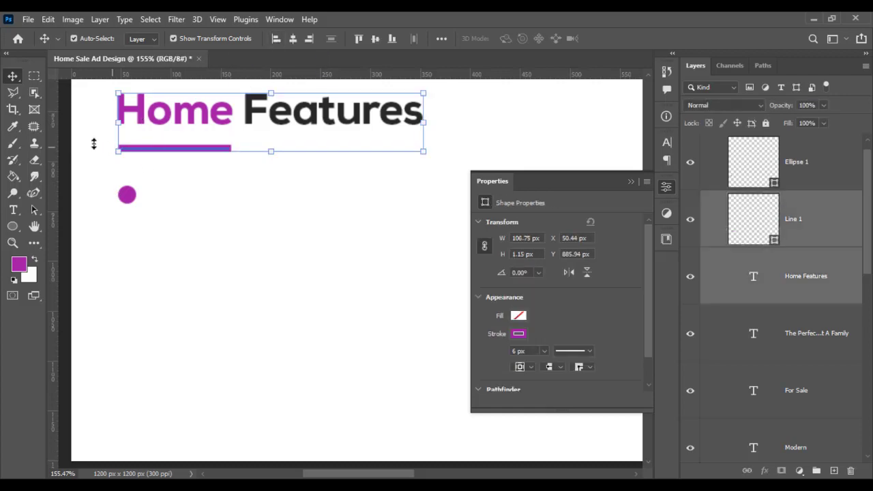
pyautogui.click(73, 151)
pyautogui.moveTo(127, 195)
pyautogui.mouseDown()
pyautogui.moveTo(131, 186)
pyautogui.moveTo(127, 194)
pyautogui.mouseUp()
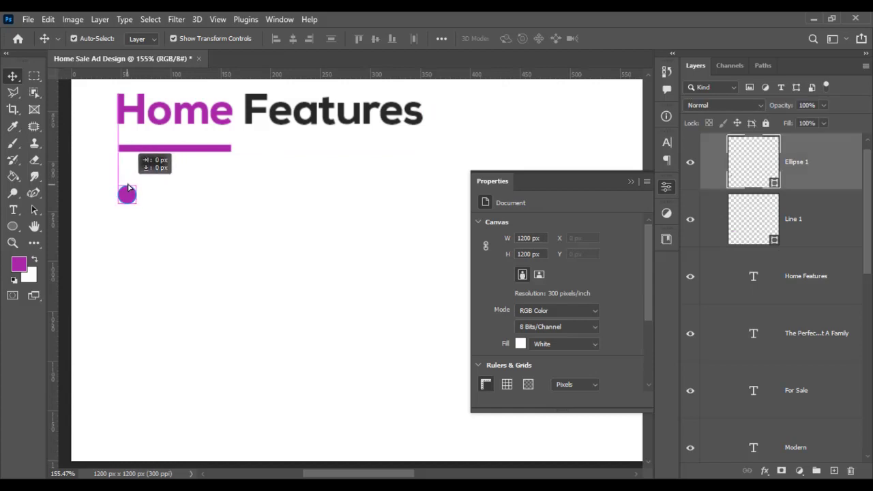
pyautogui.click(72, 190)
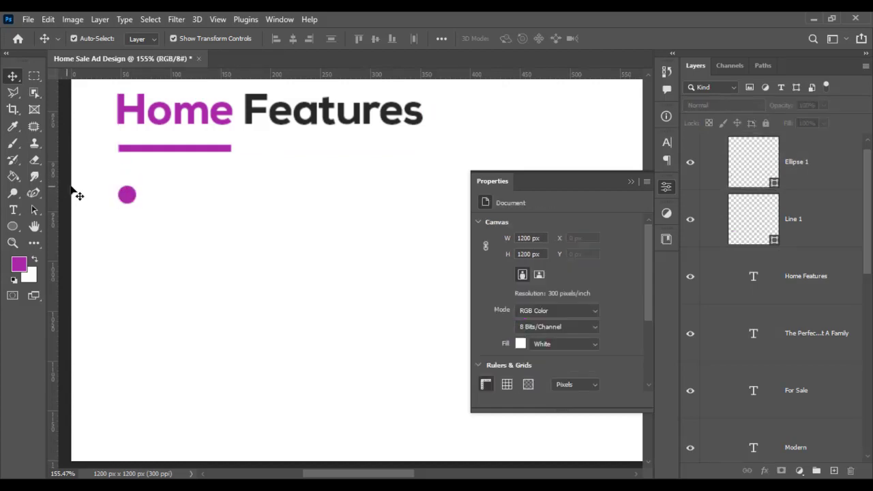
# Step: Type '4 Bedrooms' as a new text line beside the bullet
pyautogui.click(13, 210)
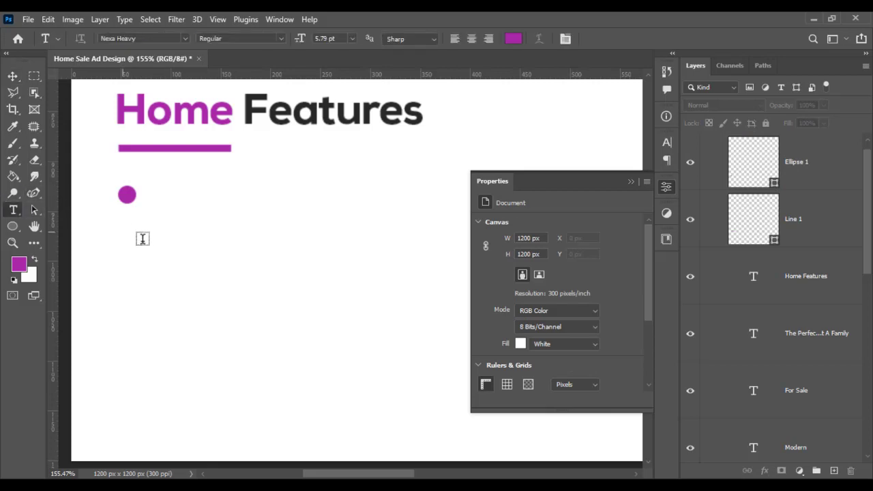
pyautogui.click(152, 254)
pyautogui.write('4 ')
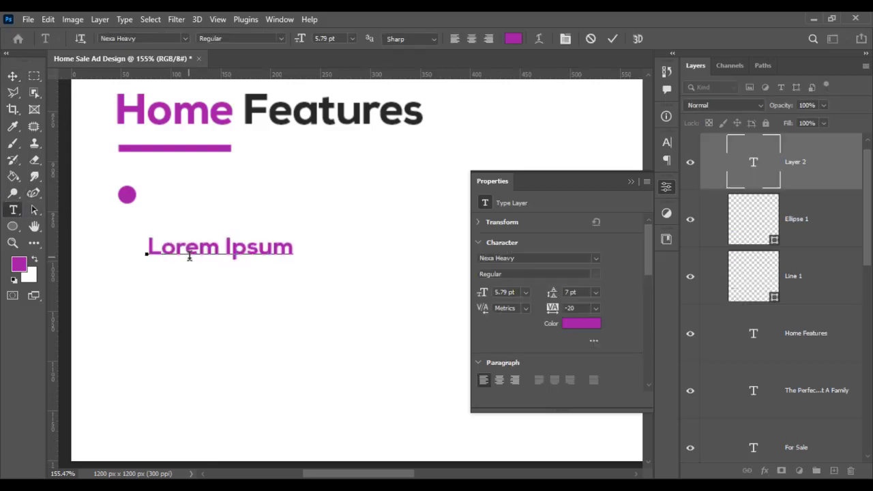
pyautogui.write('b')
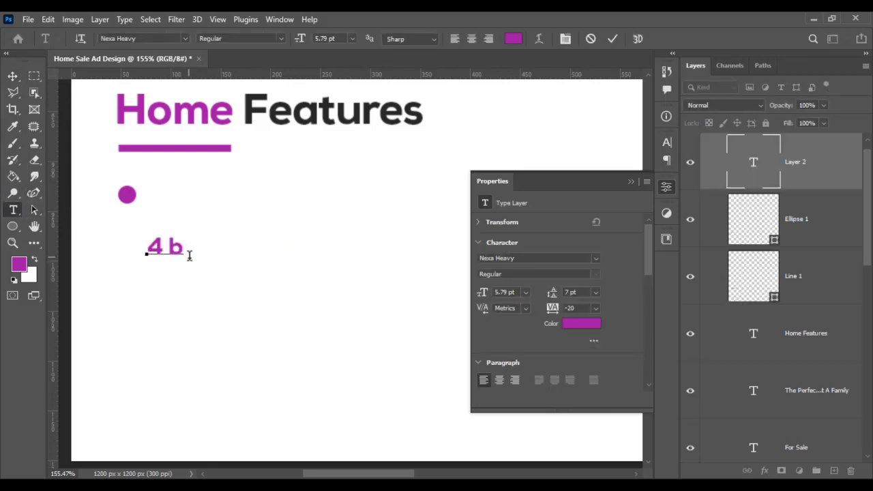
pyautogui.press('BackSpace')
pyautogui.write('Bedr')
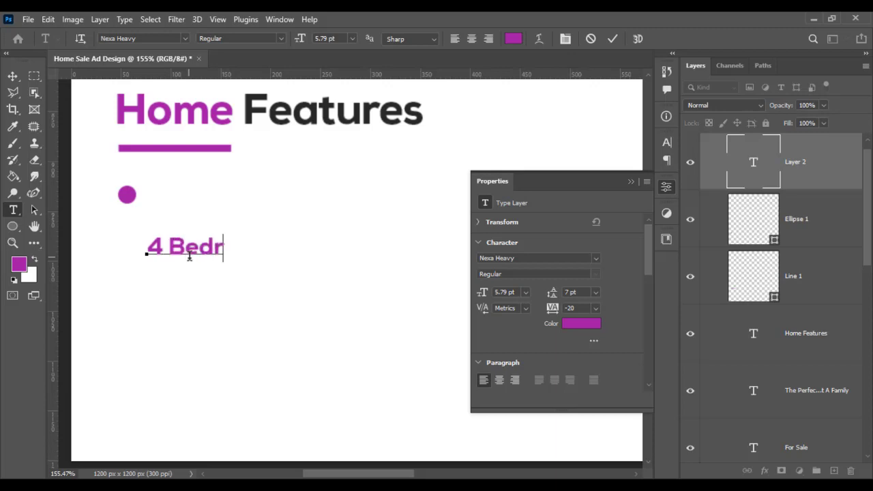
pyautogui.write('ooms')
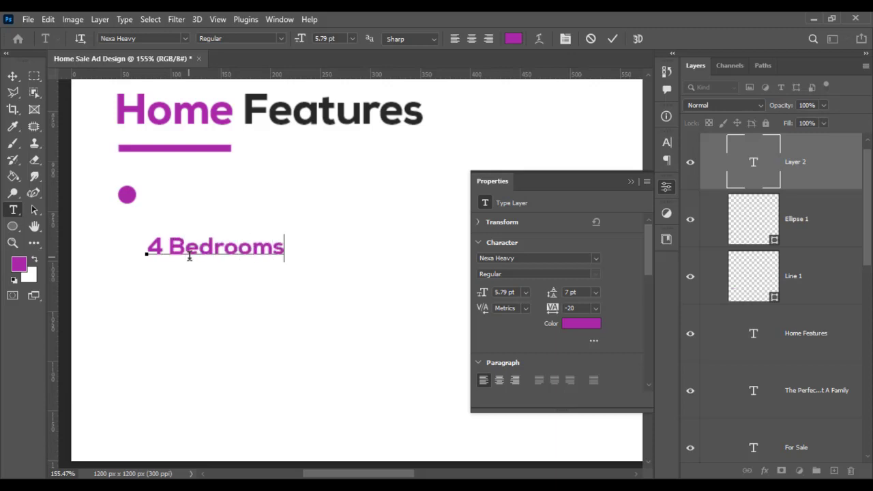
# Step: Set the 4 Bedrooms text to the Nexa Regular font
pyautogui.tripleClick(202, 244)
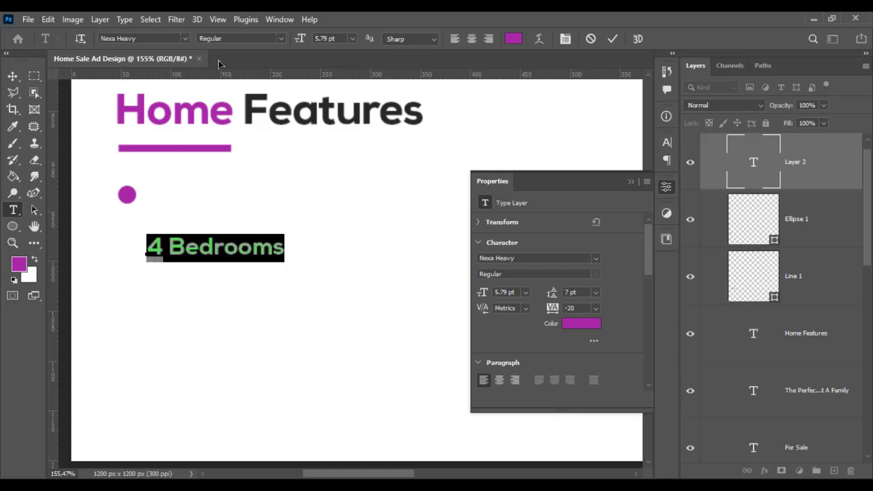
pyautogui.click(154, 37)
pyautogui.write('nexa')
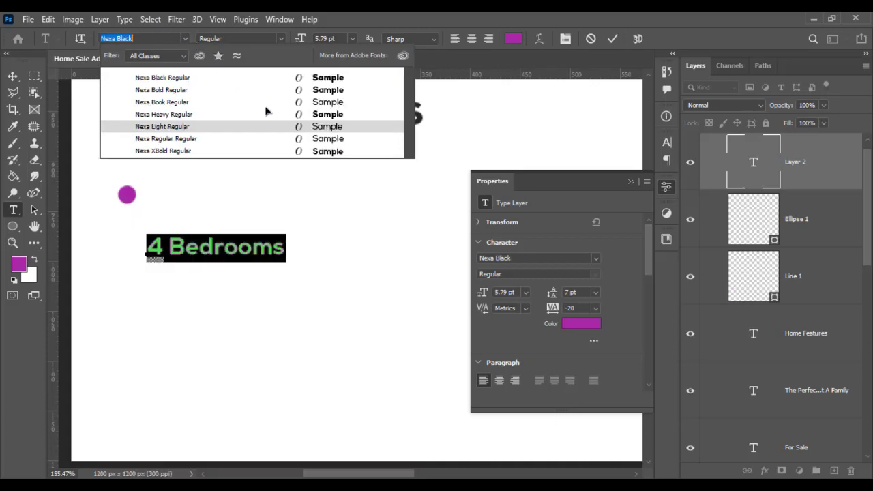
pyautogui.click(277, 127)
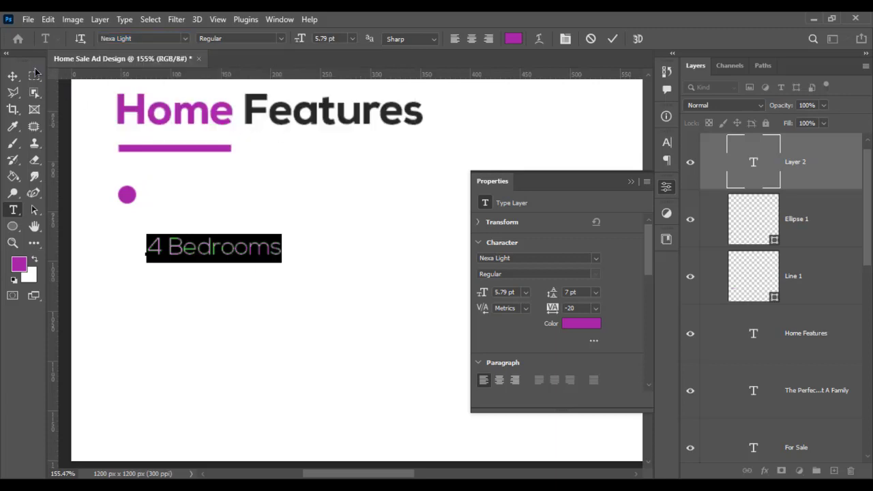
pyautogui.click(512, 38)
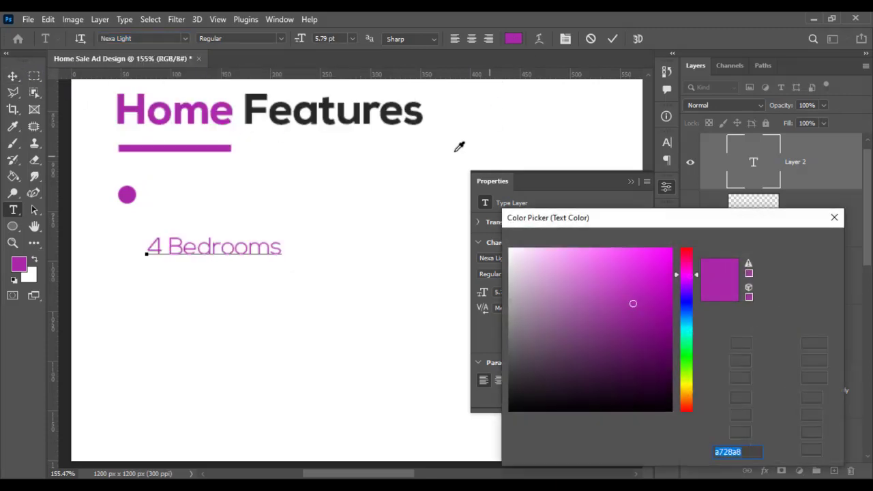
pyautogui.click(297, 104)
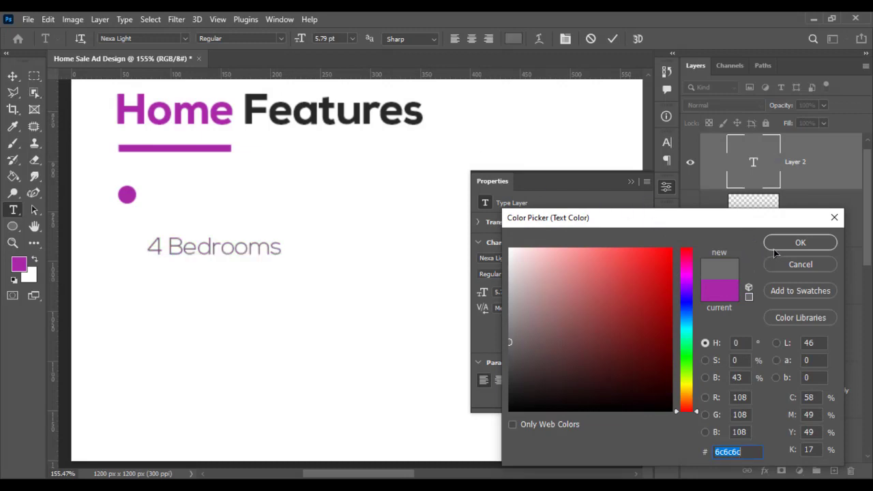
pyautogui.click(799, 242)
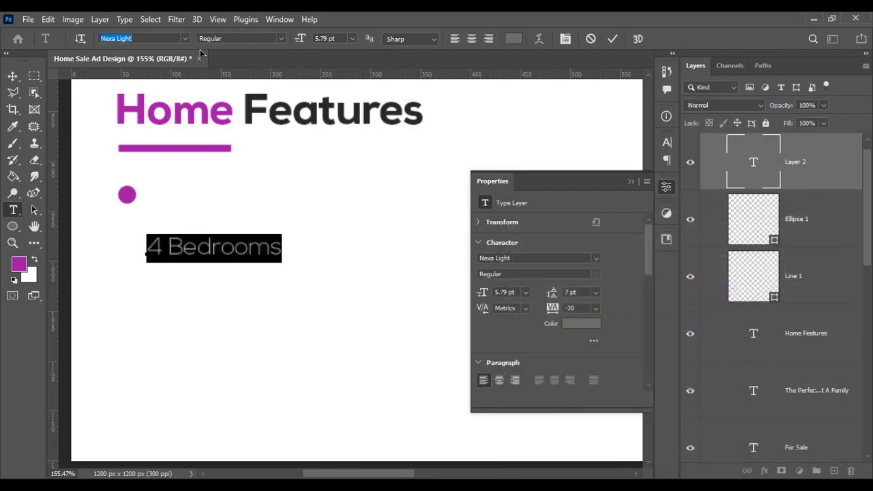
pyautogui.write('nexa')
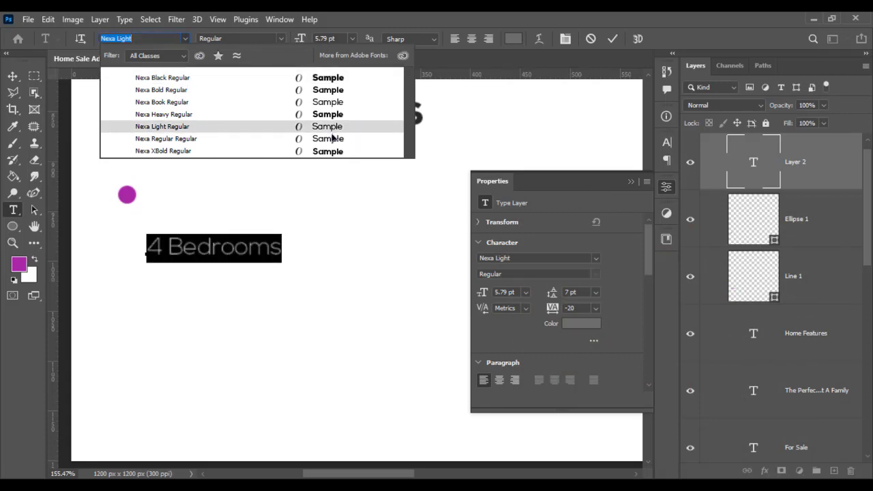
pyautogui.click(334, 139)
pyautogui.hotkey('ctrl', 'Return')
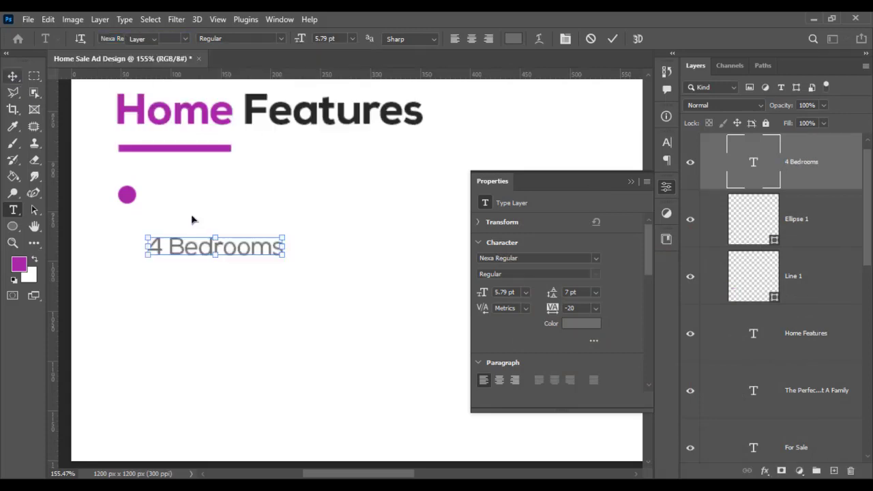
# Step: Move the text beside the purple dot and colour it black #000000
pyautogui.press('v')
pyautogui.moveTo(209, 248); pyautogui.dragTo(205, 205)
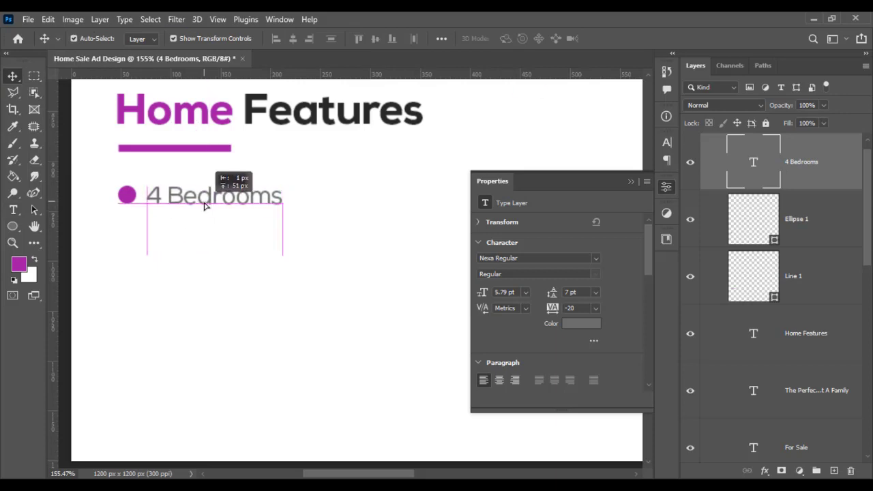
pyautogui.moveTo(205, 205); pyautogui.dragTo(204, 206)
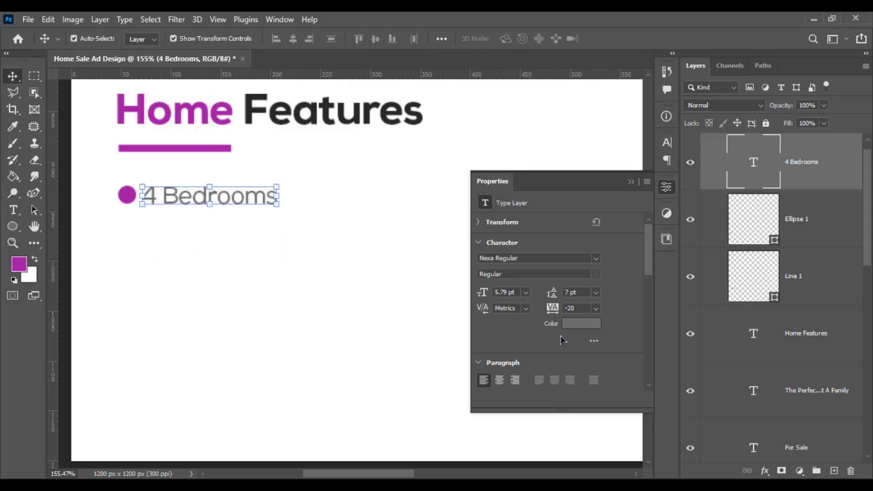
pyautogui.click(572, 327)
pyautogui.write('000000')
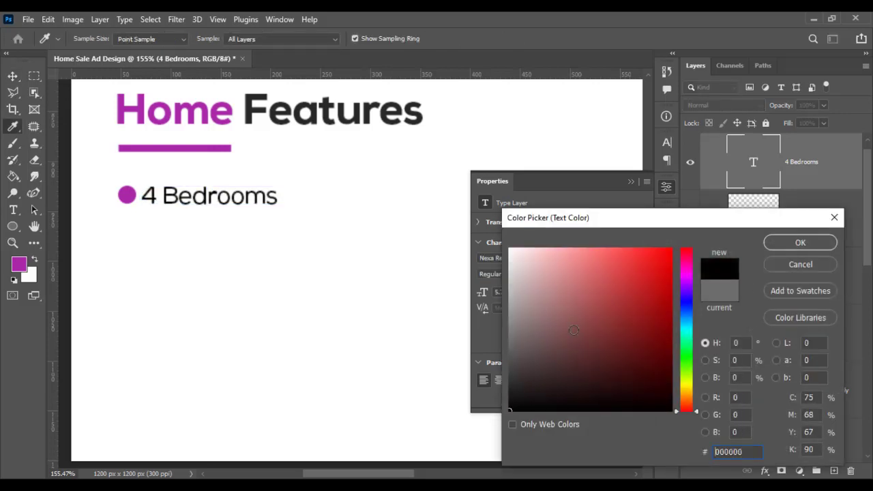
pyautogui.click(786, 245)
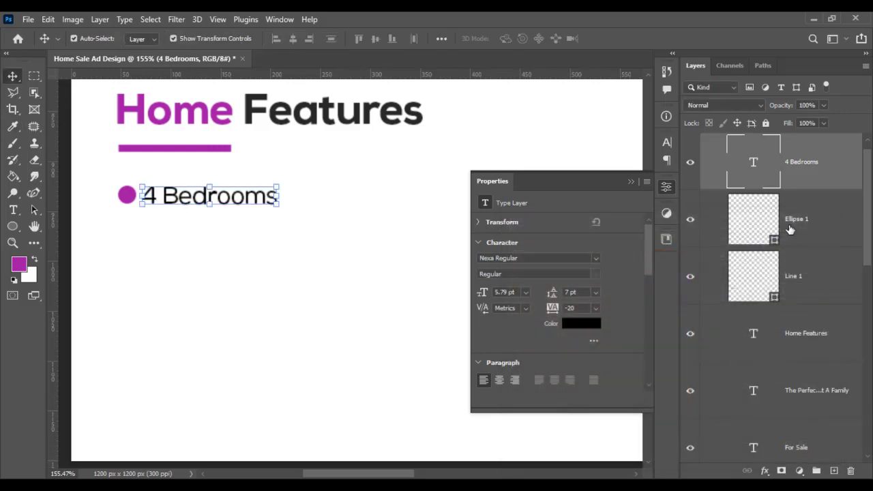
pyautogui.keyDown('shift'); pyautogui.click(794, 220); pyautogui.keyUp('shift')
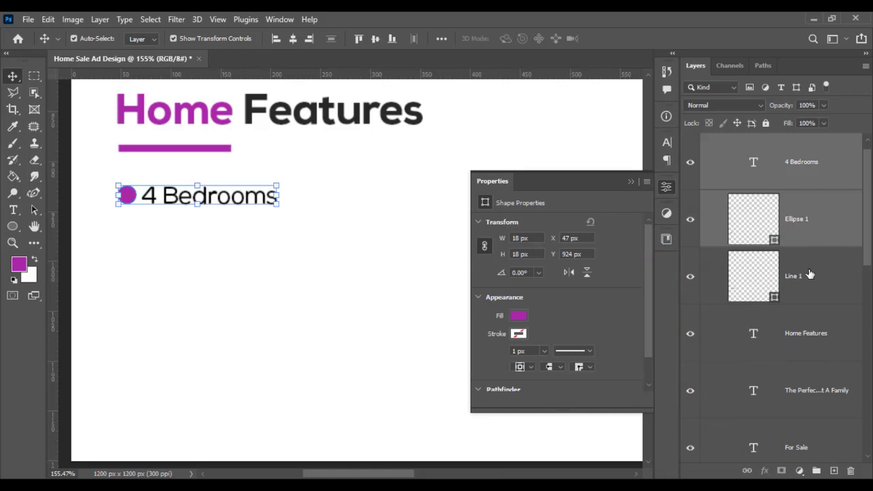
# Step: Group the dot and 4 Bedrooms text into a group named Bedroom
pyautogui.click(817, 471)
pyautogui.doubleClick(764, 143)
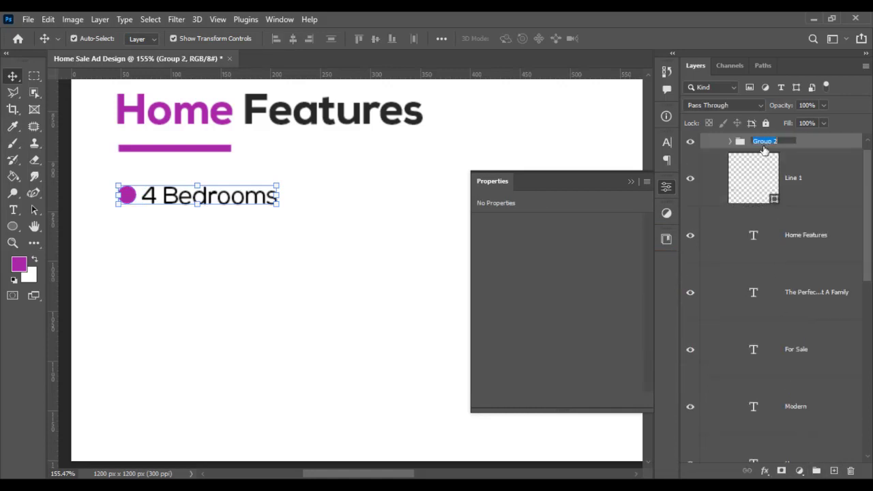
pyautogui.write('A')
pyautogui.press('Return')
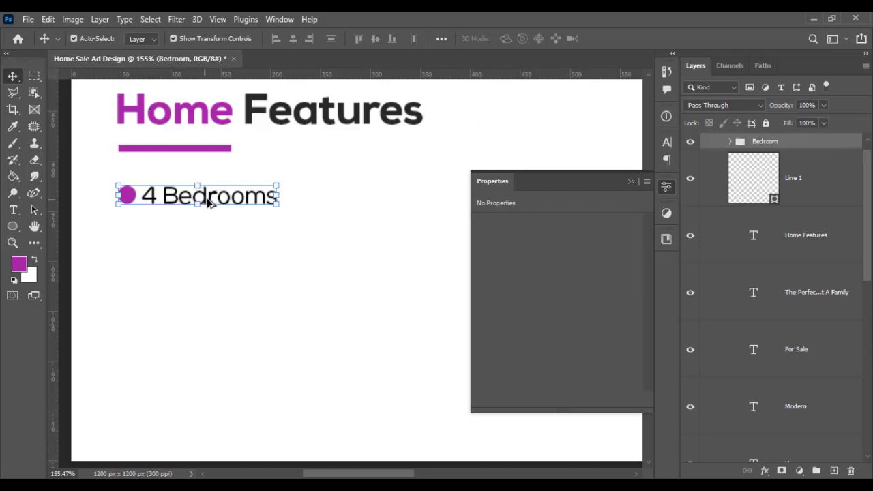
# Step: Duplicate the Bedroom group as a second bullet line below the first
pyautogui.moveTo(209, 201); pyautogui.dragTo(209, 253)
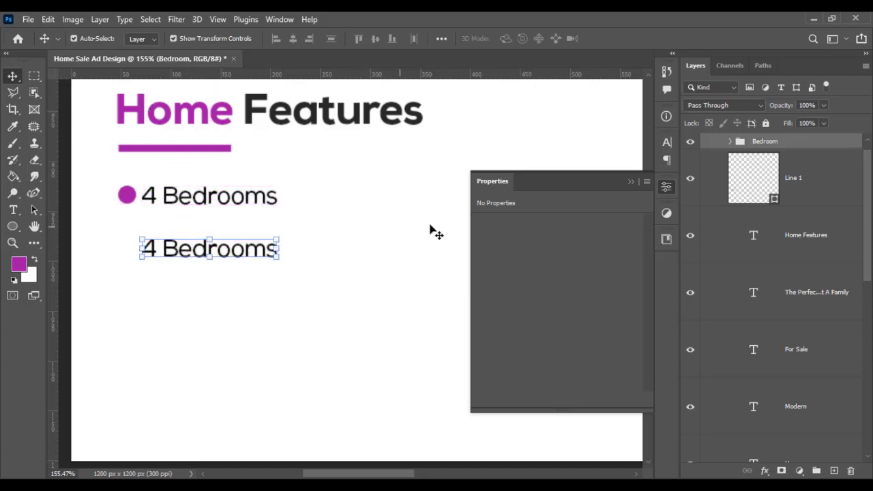
pyautogui.hotkey('ctrl', 'z')
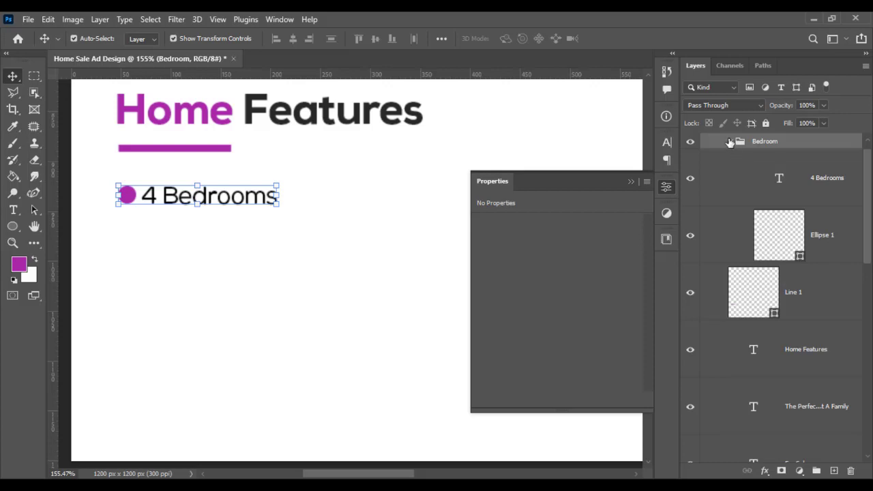
pyautogui.click(730, 142)
pyautogui.moveTo(244, 197); pyautogui.dragTo(240, 243)
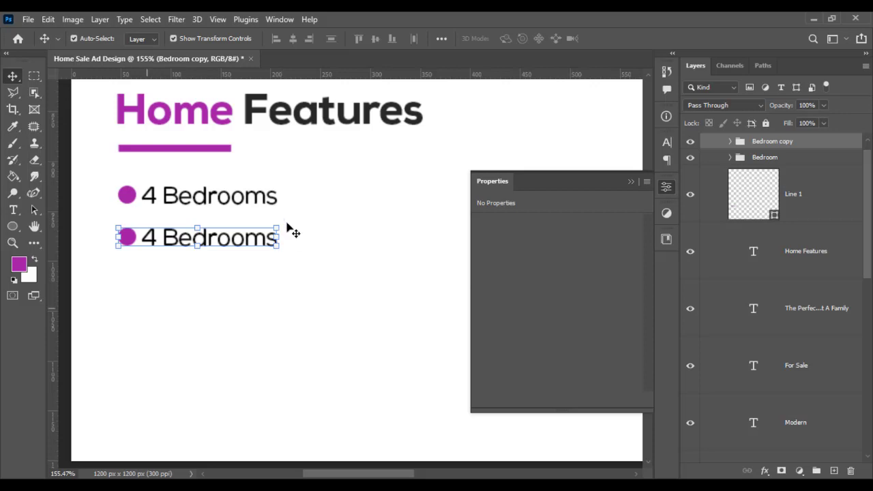
pyautogui.click(149, 237)
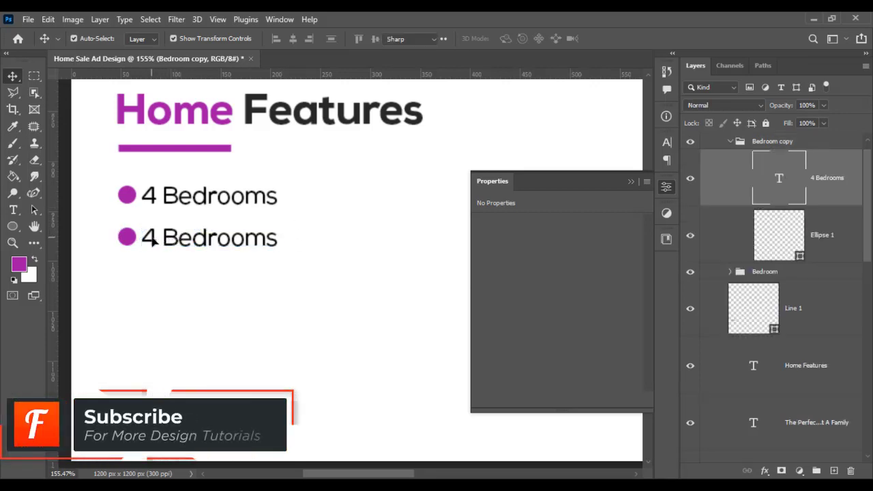
# Step: Change the second bullet's text to '3 Bathrooms'
pyautogui.doubleClick(151, 239)
pyautogui.doubleClick(150, 238)
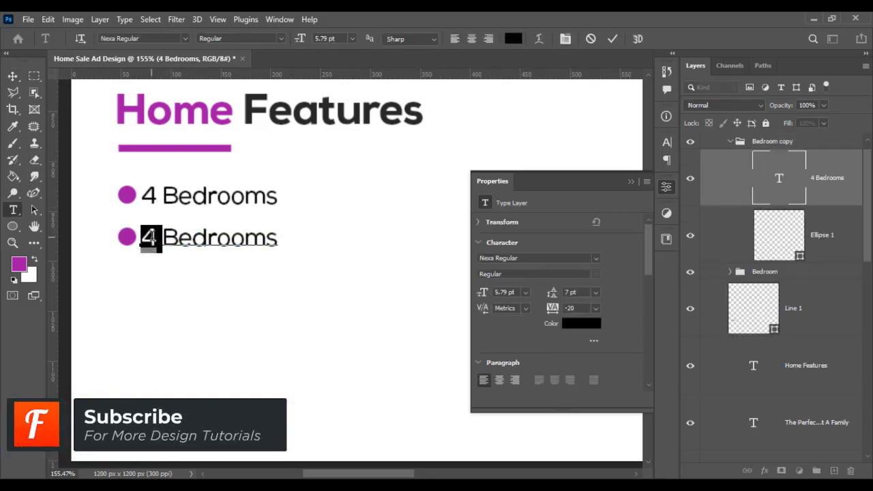
pyautogui.write('3')
pyautogui.doubleClick(159, 237)
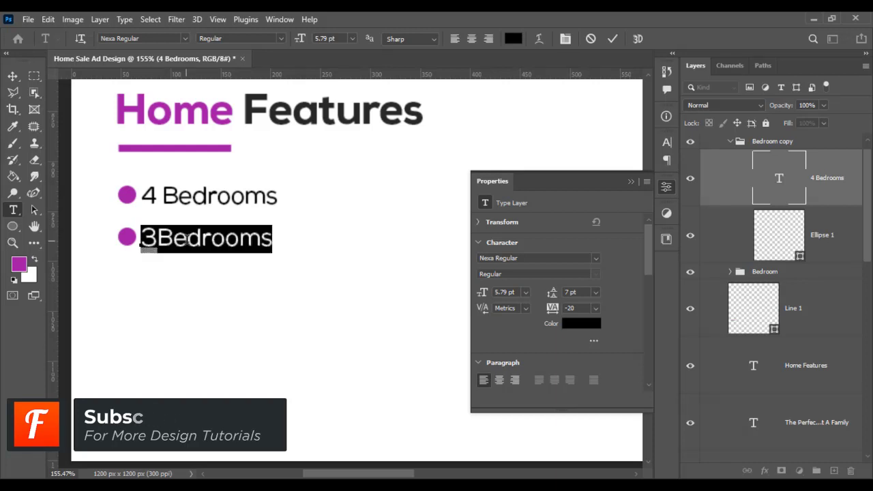
pyautogui.moveTo(156, 237); pyautogui.dragTo(346, 246)
pyautogui.write('a')
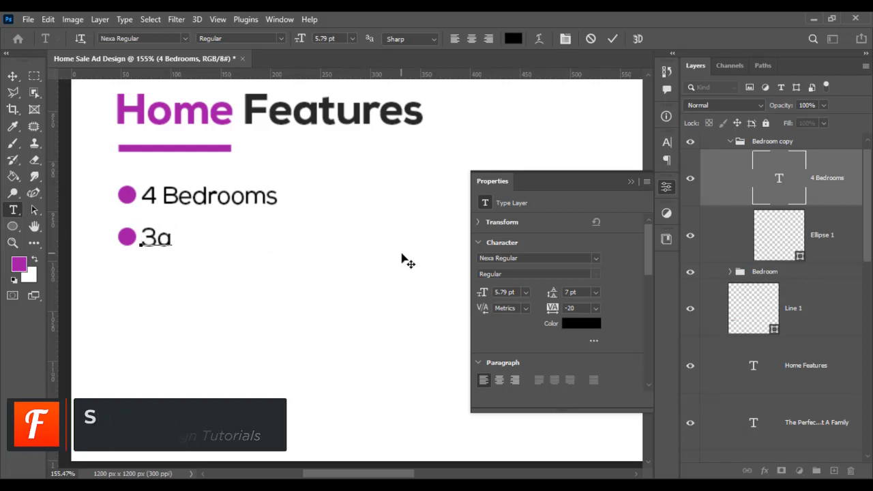
pyautogui.press('BackSpace')
pyautogui.write('B')
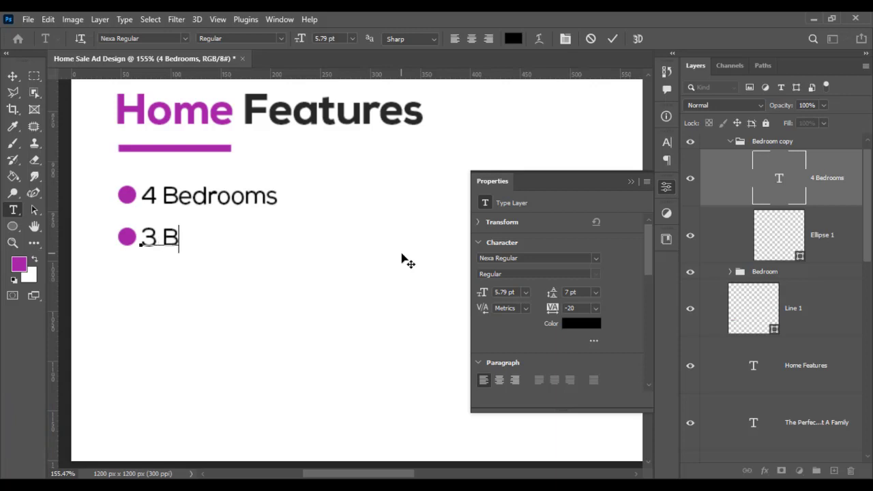
pyautogui.write('athr')
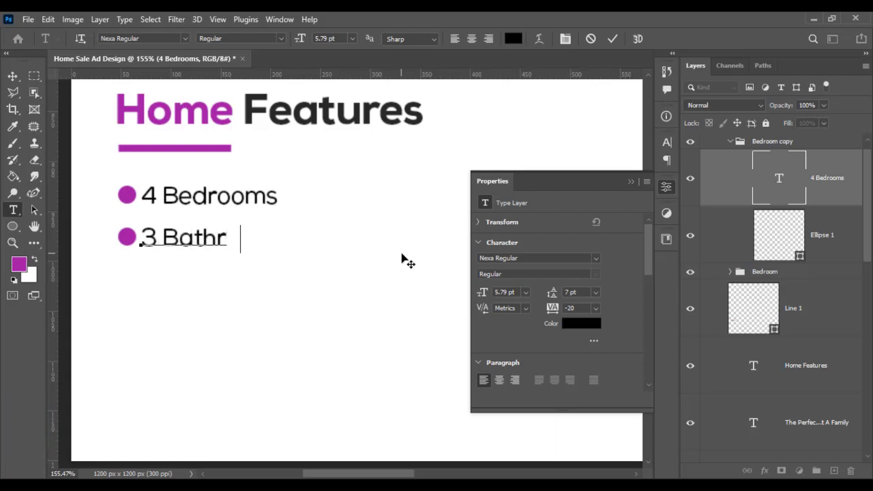
pyautogui.write('ooms')
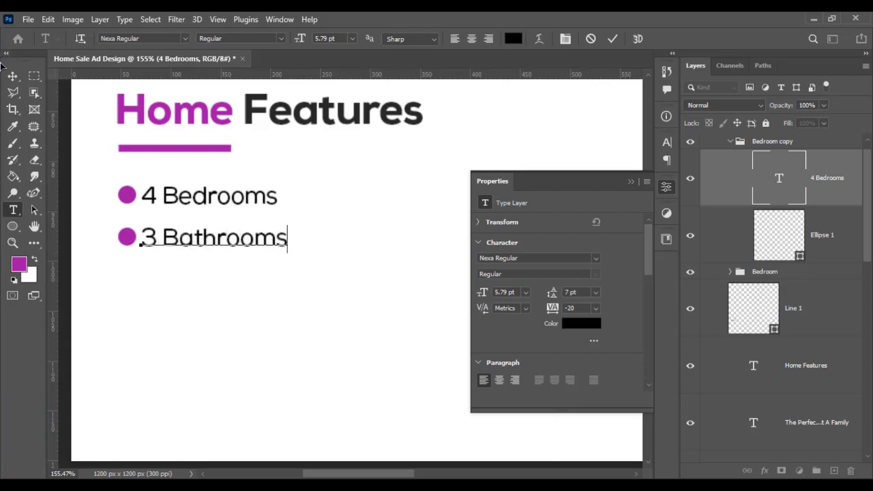
pyautogui.hotkey('ctrl', 'Return')
# Step: Rename the copied group to Bathroom
pyautogui.press('v')
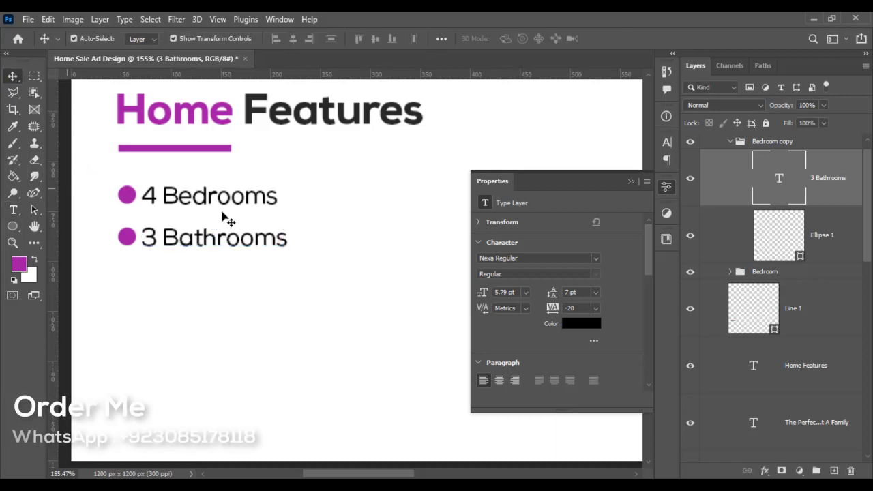
pyautogui.click(228, 218)
pyautogui.click(731, 141)
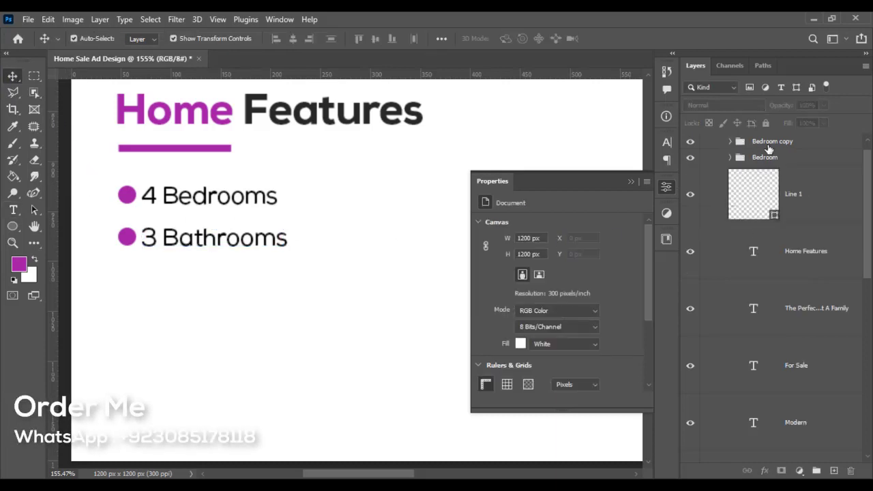
pyautogui.doubleClick(771, 141)
pyautogui.write('Bathroom')
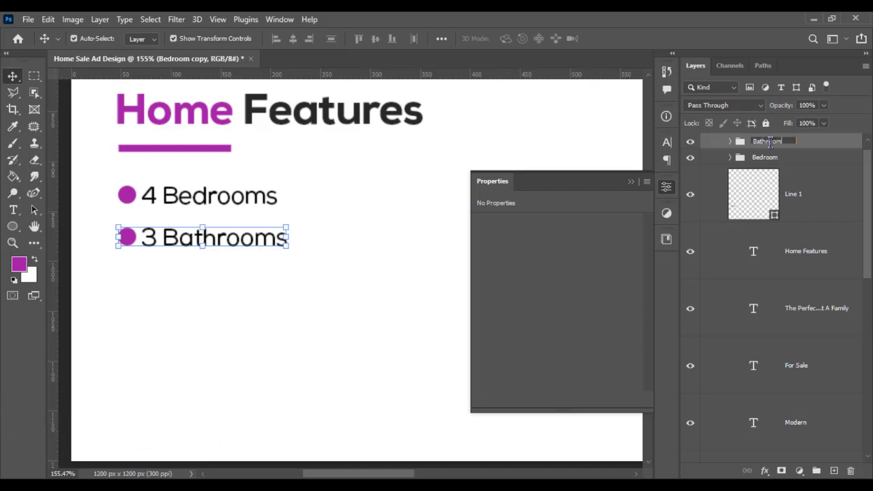
pyautogui.press('Return')
# Step: Duplicate the Bathroom group below and change its text to 'Guest Room'
pyautogui.hotkey('ctrl', 'alt', 't')
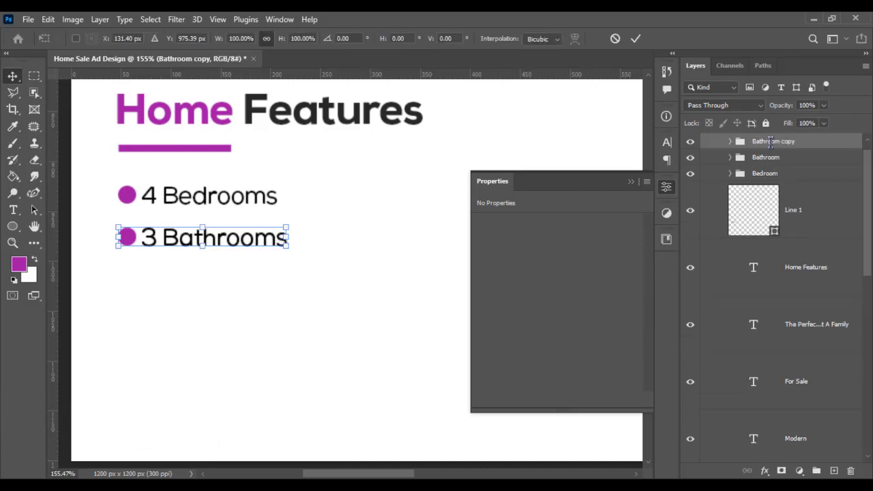
pyautogui.moveTo(232, 246); pyautogui.dragTo(237, 287)
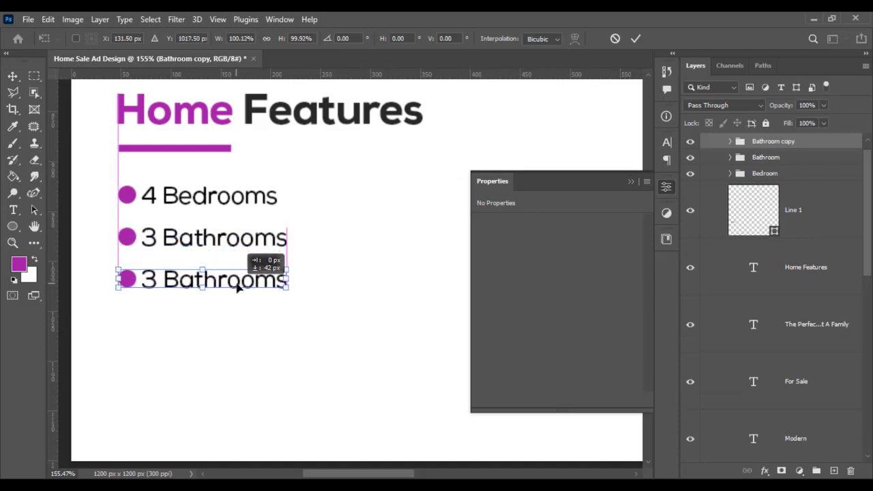
pyautogui.press('Return')
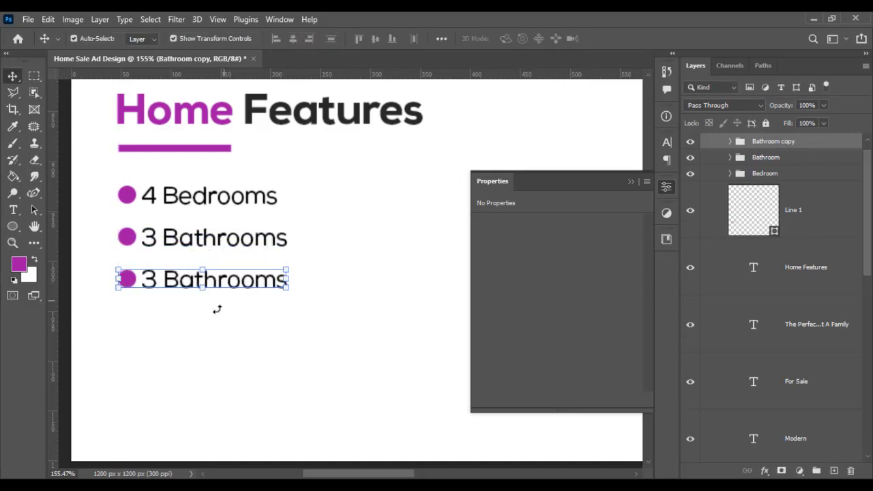
pyautogui.click(13, 210)
pyautogui.click(145, 282)
pyautogui.hotkey('ctrl', 'a')
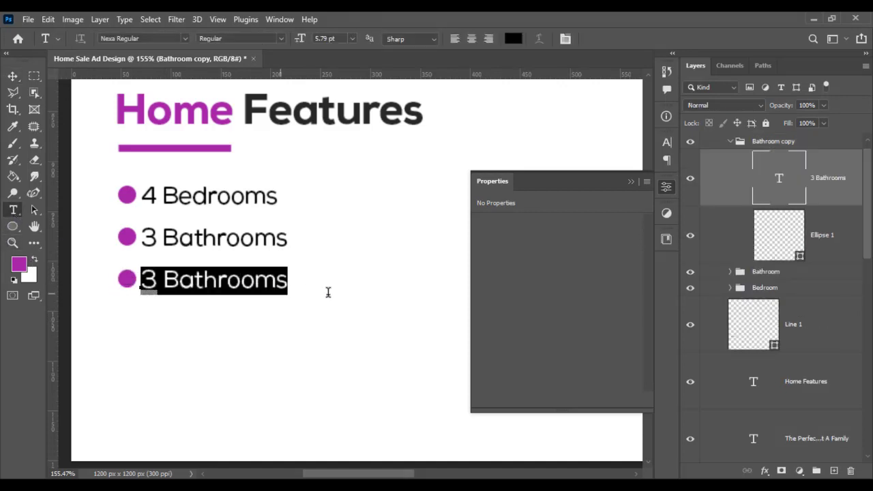
pyautogui.write('G')
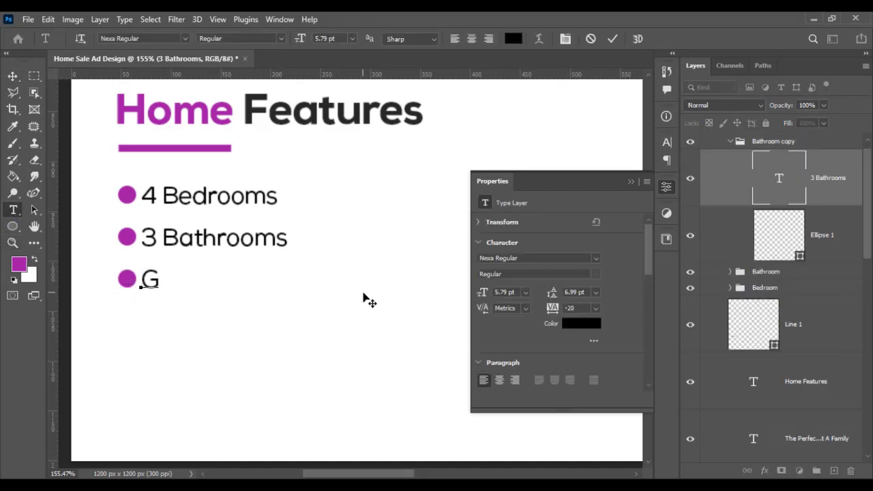
pyautogui.write('uest Roo')
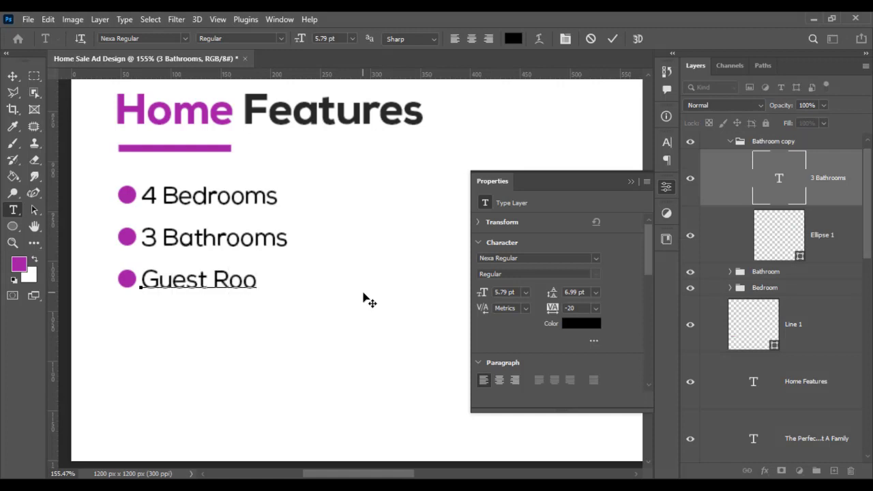
pyautogui.write('m')
pyautogui.scroll(2, 362, 298)
pyautogui.hotkey('ctrl', 'Return')
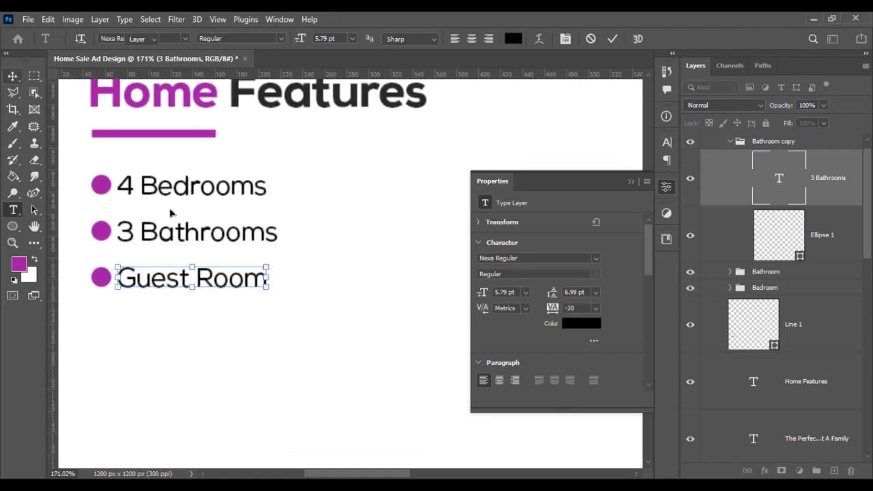
pyautogui.press('v')
pyautogui.click(228, 327)
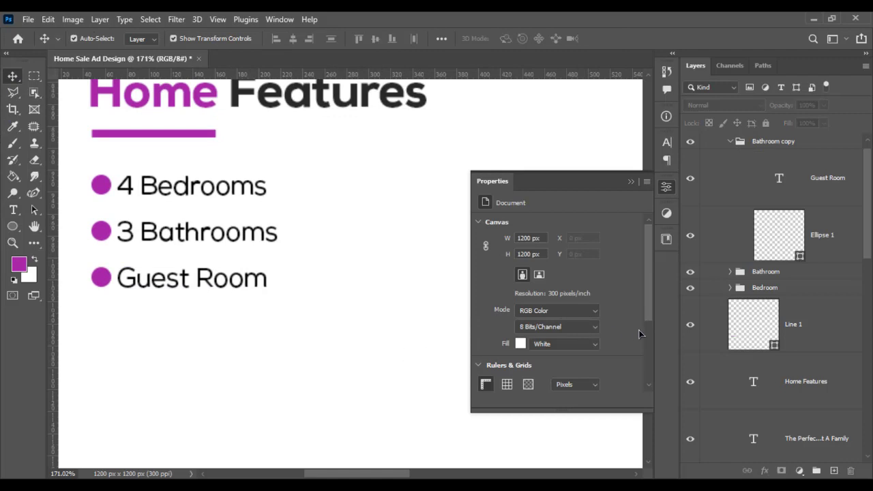
# Step: Rename the Bathroom copy group to 'Gues Room'
pyautogui.click(737, 142)
pyautogui.doubleClick(771, 141)
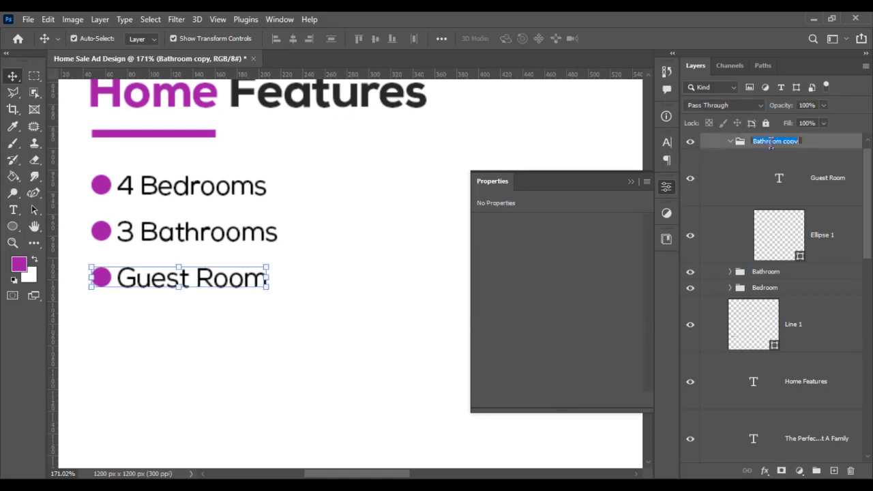
pyautogui.write('Gues Room')
pyautogui.press('Return')
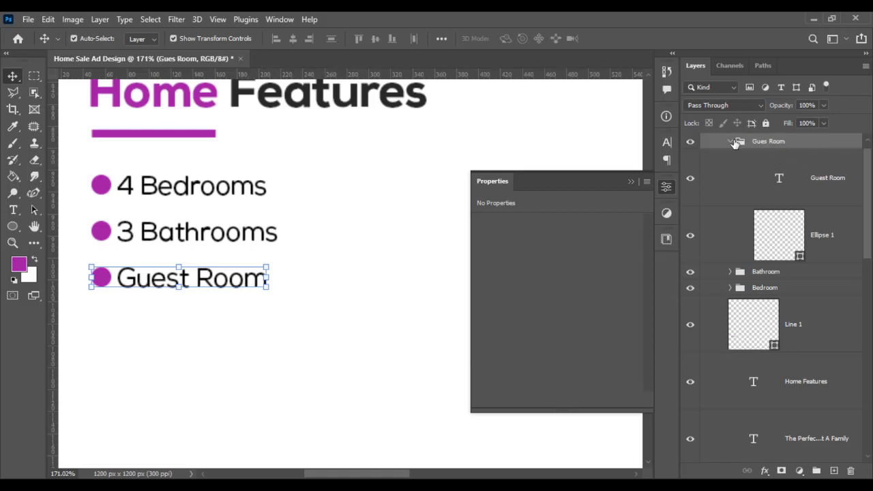
# Step: Copy the Bedroom, Bathroom and Gues Room groups into a second column on the right
pyautogui.click(731, 141)
pyautogui.keyDown('shift'); pyautogui.click(782, 175); pyautogui.keyUp('shift')
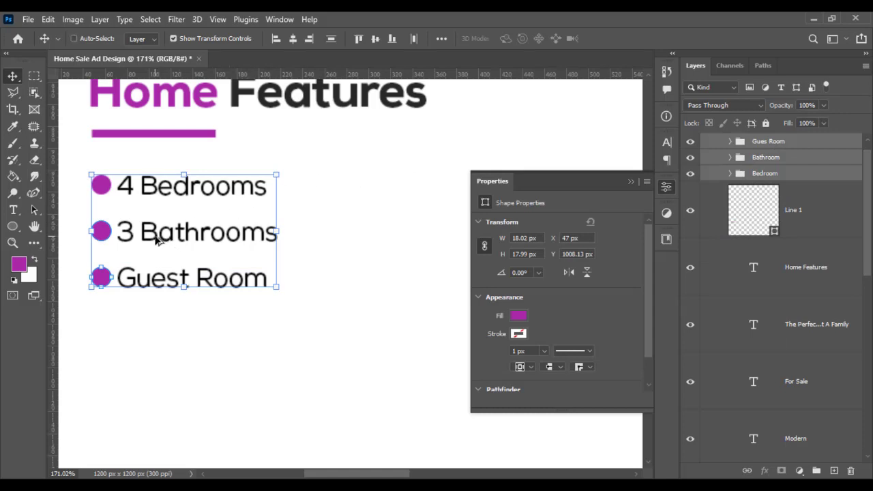
pyautogui.moveTo(164, 238); pyautogui.dragTo(382, 249)
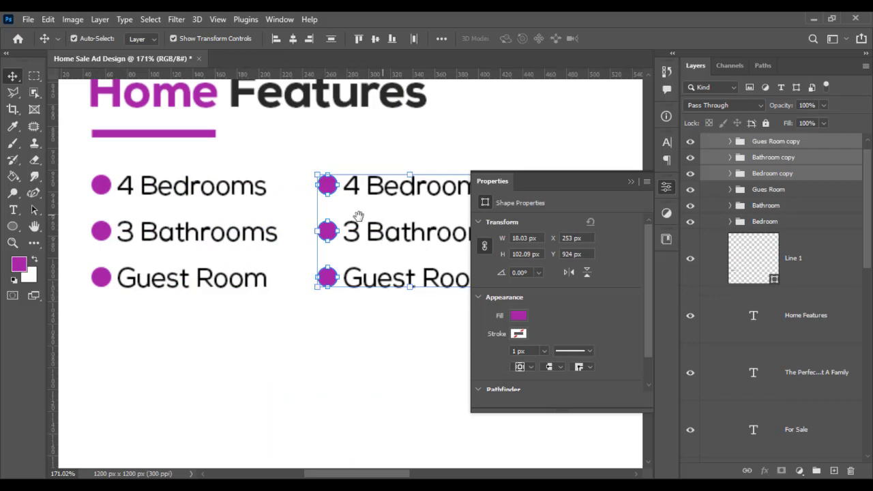
pyautogui.scroll(1, 256, 217)
pyautogui.scroll(1, 256, 217)
pyautogui.scroll(1, 258, 217)
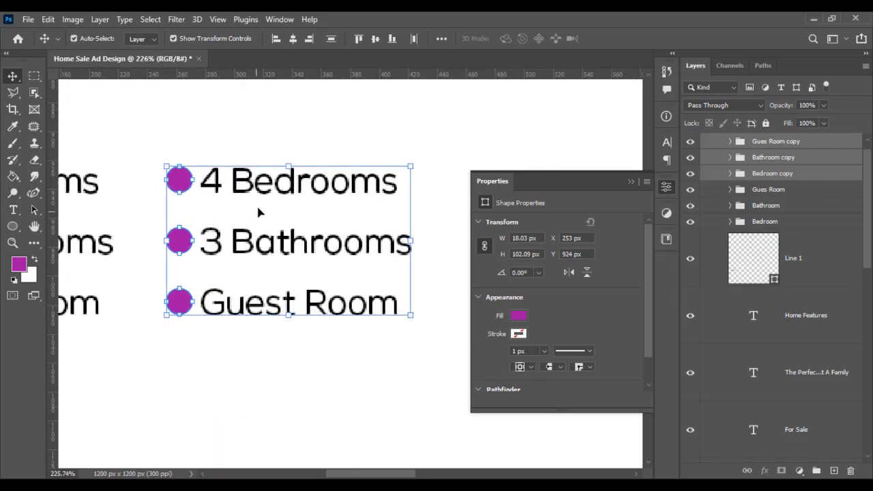
pyautogui.click(14, 210)
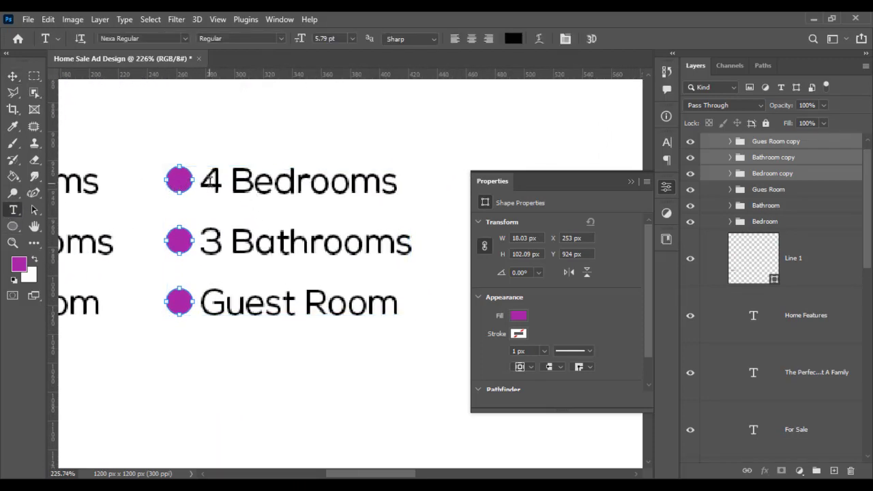
pyautogui.moveTo(201, 182); pyautogui.dragTo(458, 191)
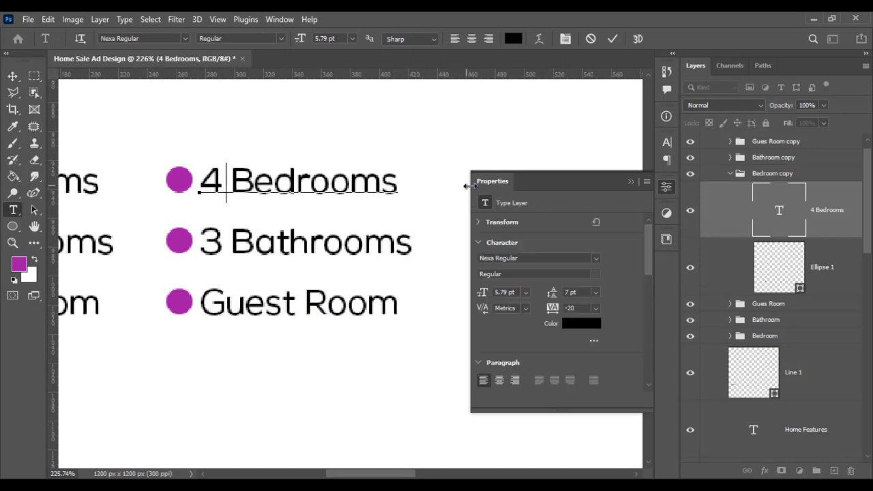
# Step: Change the first copied bullet to Living Room and rename its group Living Room
pyautogui.write('Living Ro')
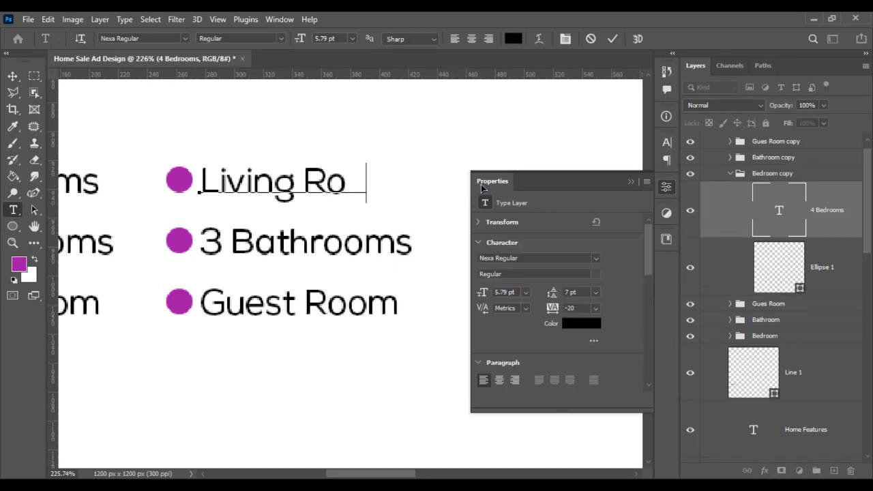
pyautogui.write('om')
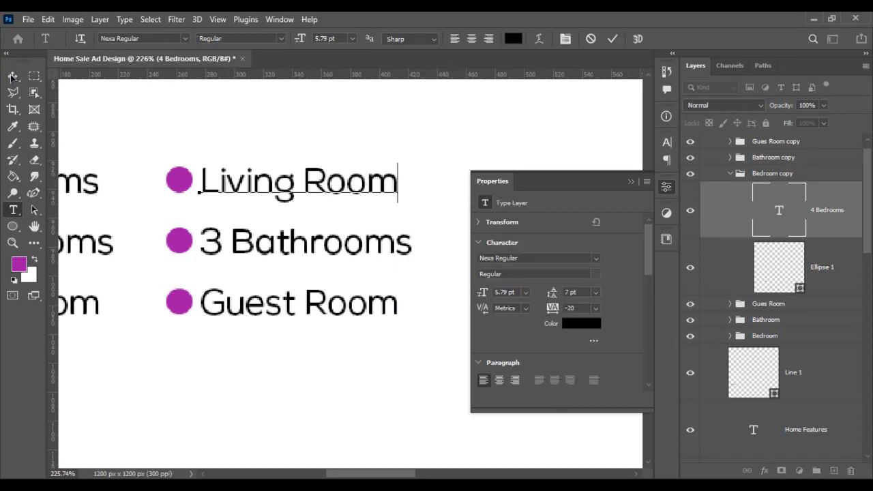
pyautogui.click(12, 76)
pyautogui.doubleClick(770, 173)
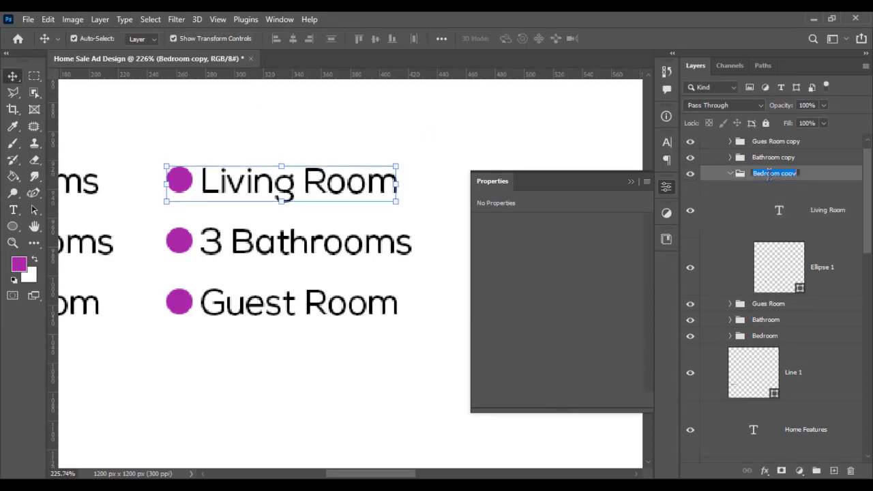
pyautogui.write('Living Room')
pyautogui.press('Return')
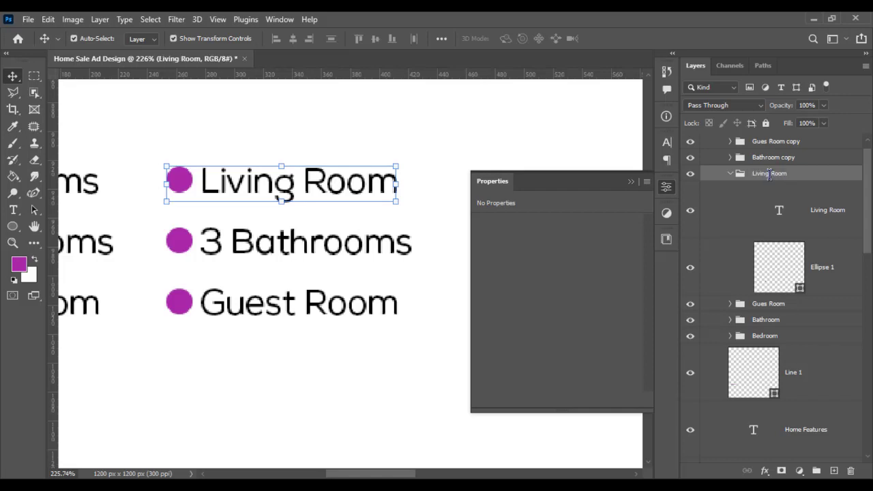
pyautogui.click(731, 174)
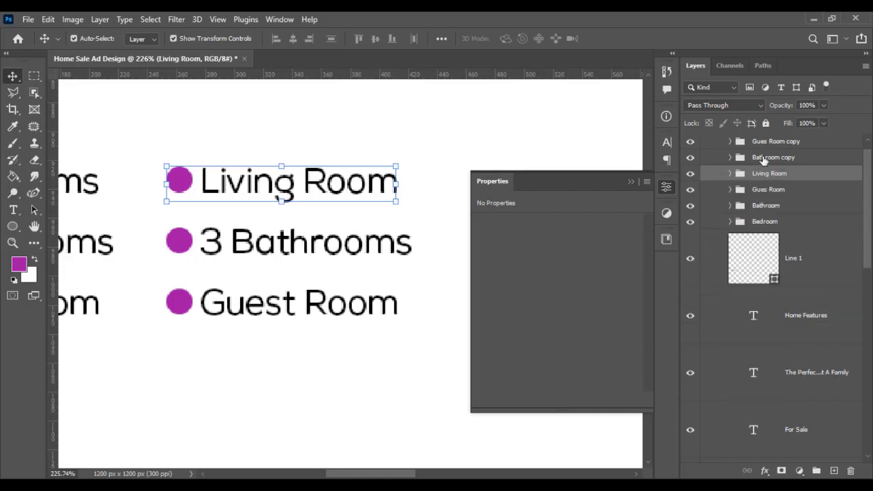
# Step: Replace the copied 3 Bathrooms text with Open Kitchen and rename its group Kitchen
pyautogui.click(764, 158)
pyautogui.click(13, 210)
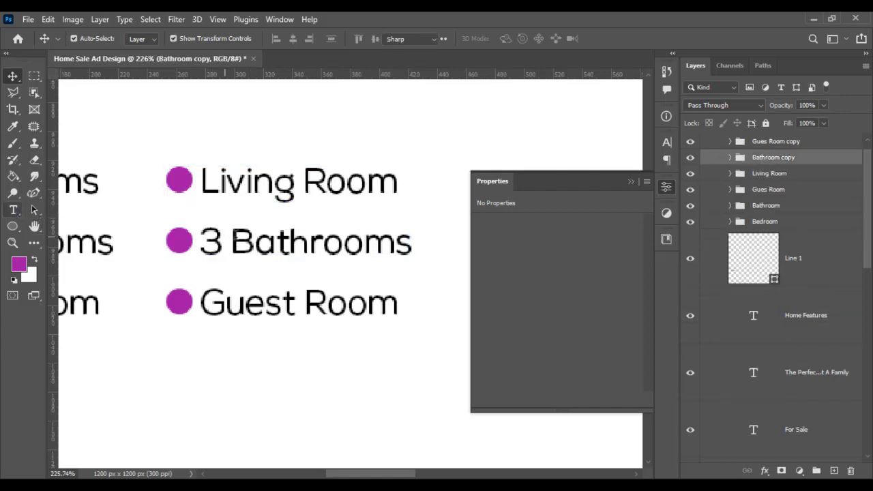
pyautogui.moveTo(222, 243); pyautogui.dragTo(408, 244)
pyautogui.moveTo(203, 246); pyautogui.dragTo(430, 236)
pyautogui.write('Open')
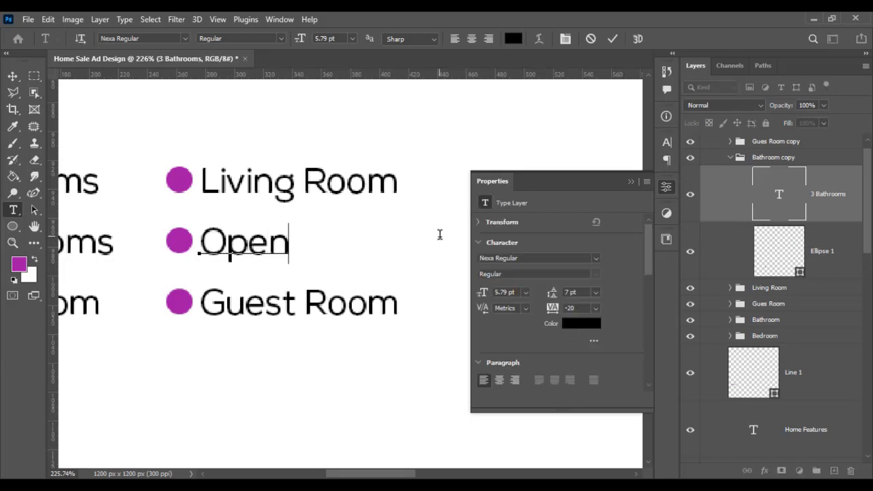
pyautogui.write(' Ki')
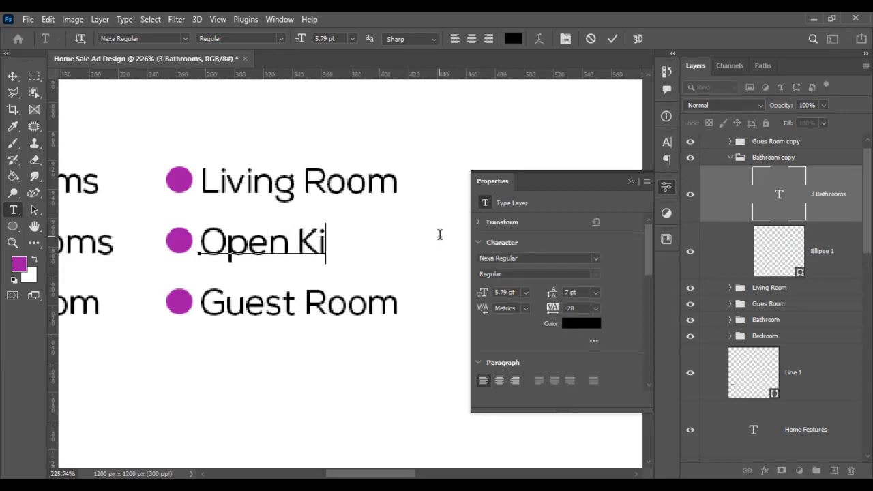
pyautogui.write('tchen')
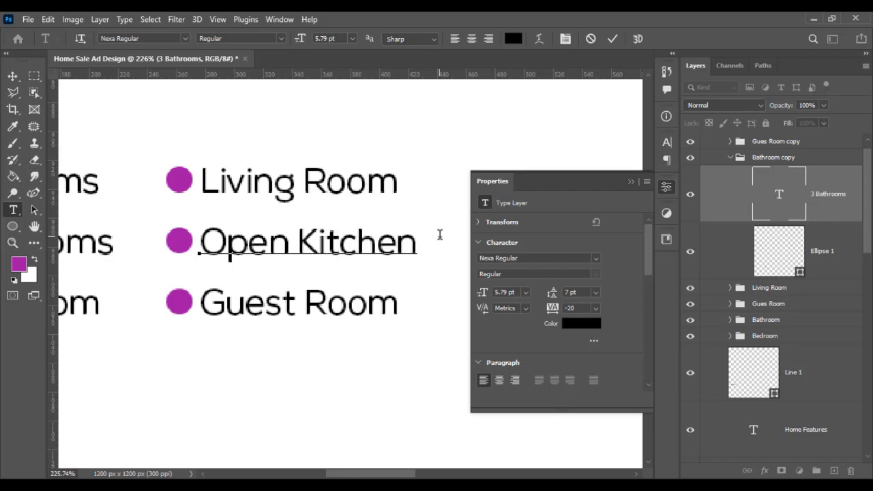
pyautogui.doubleClick(773, 160)
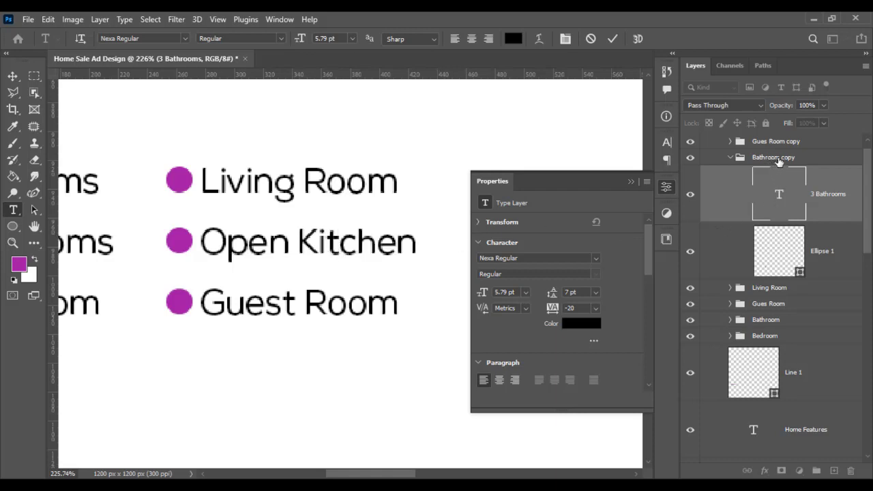
pyautogui.write('Kitchen')
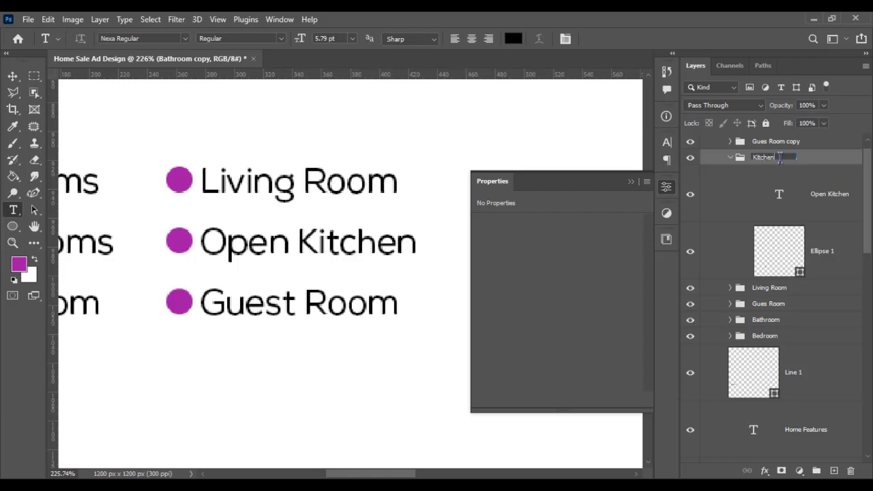
pyautogui.press('Return')
# Step: Replace the copied Guest Room text with Swimming Pool and rename its group Swimming
pyautogui.click(731, 158)
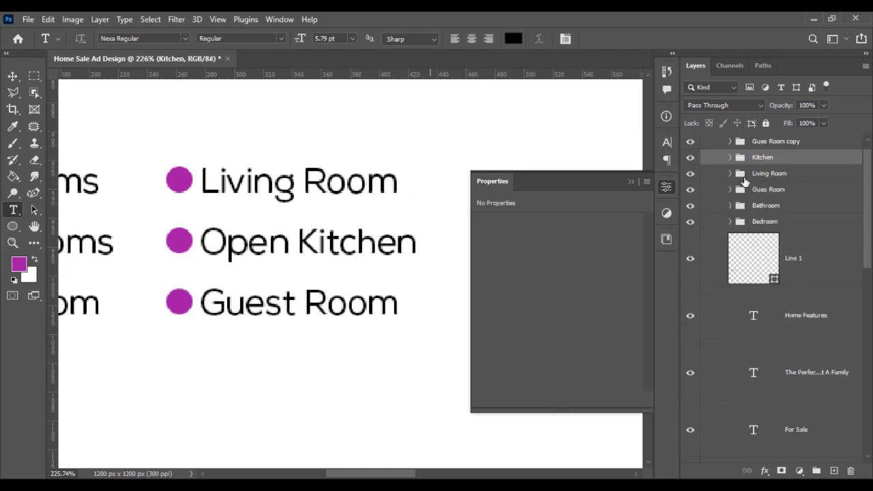
pyautogui.click(261, 302)
pyautogui.moveTo(261, 303); pyautogui.dragTo(447, 294)
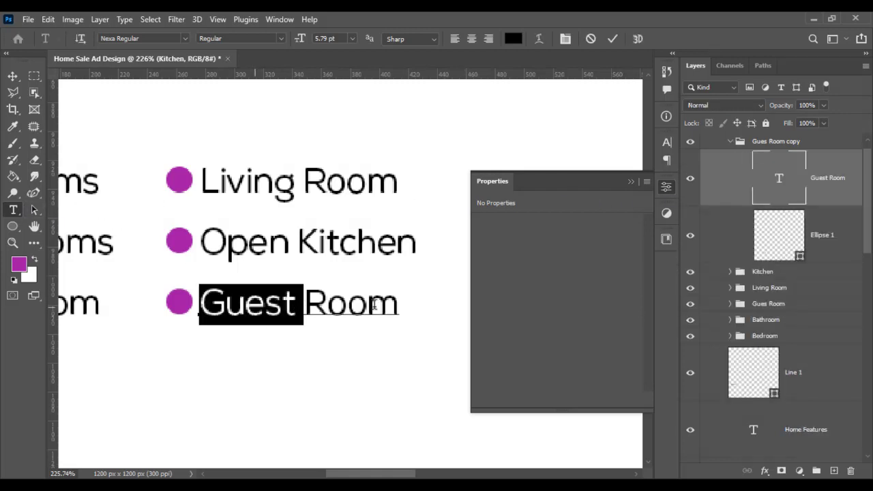
pyautogui.write('Sw')
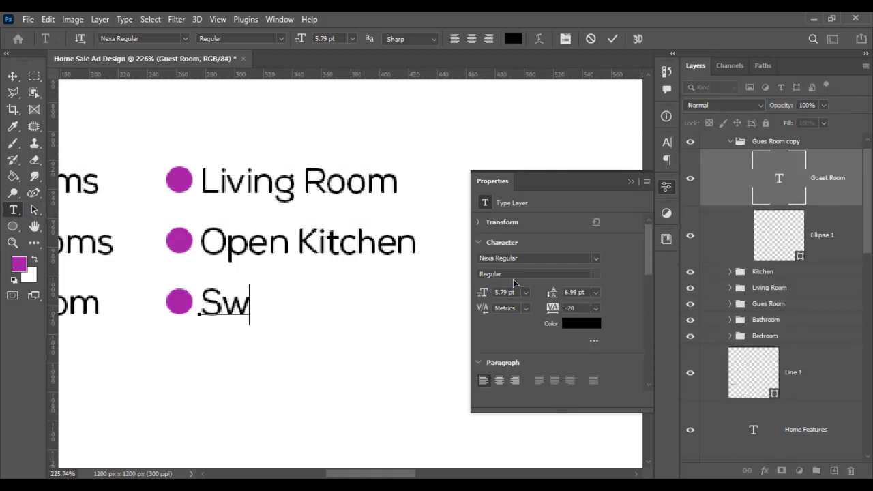
pyautogui.write('immi')
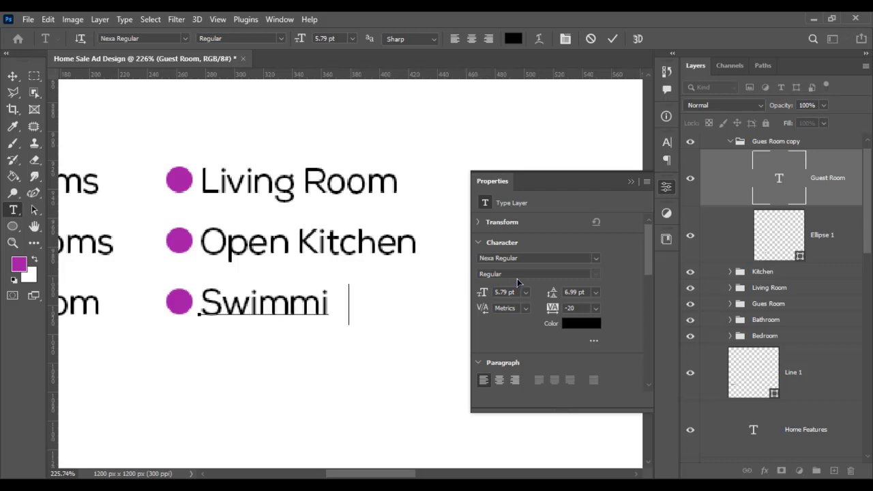
pyautogui.write('ng Pool')
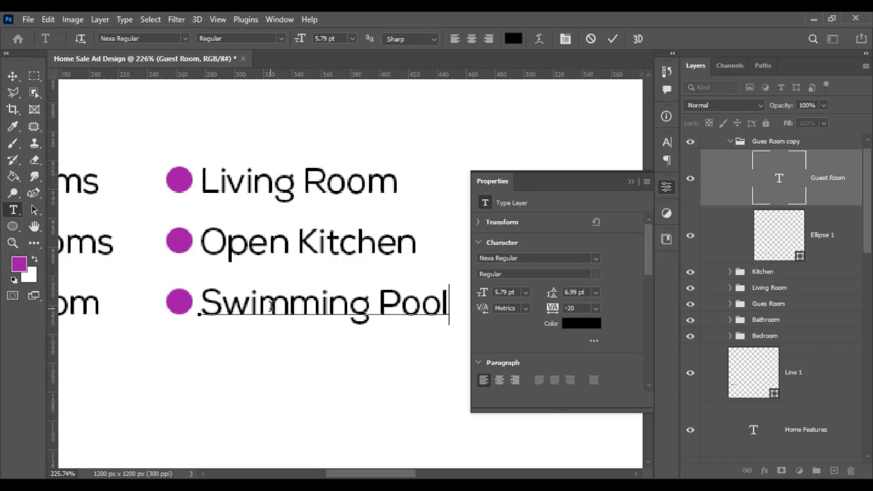
pyautogui.doubleClick(259, 303)
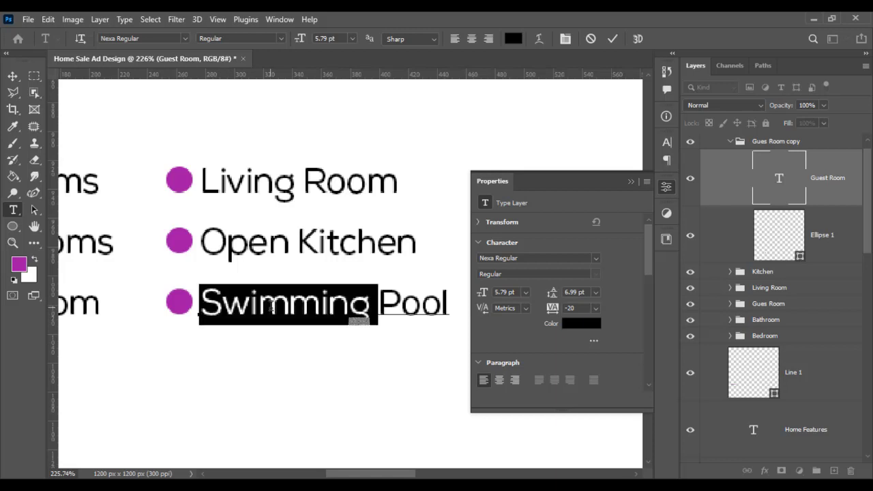
pyautogui.click(773, 146)
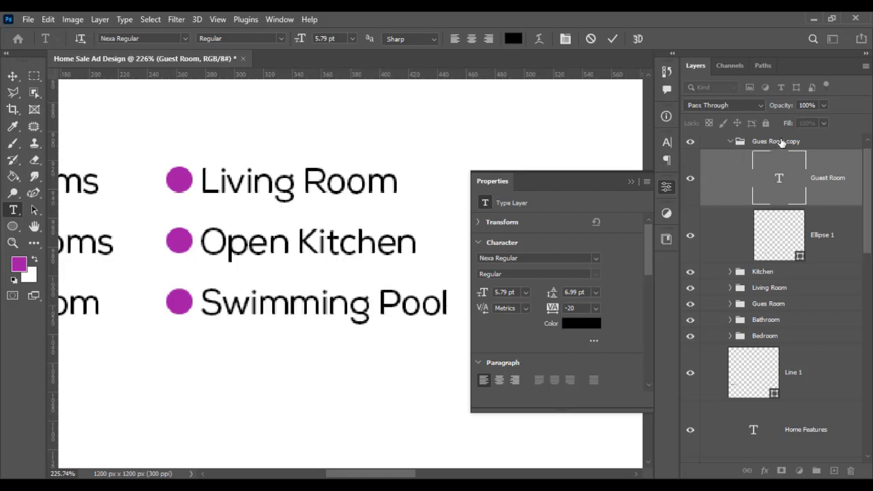
pyautogui.doubleClick(775, 142)
pyautogui.write('Swimming')
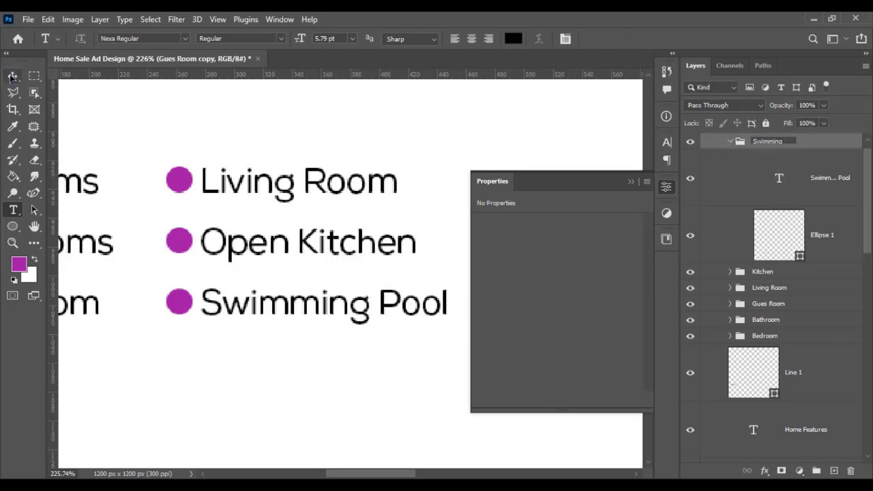
pyautogui.click(12, 76)
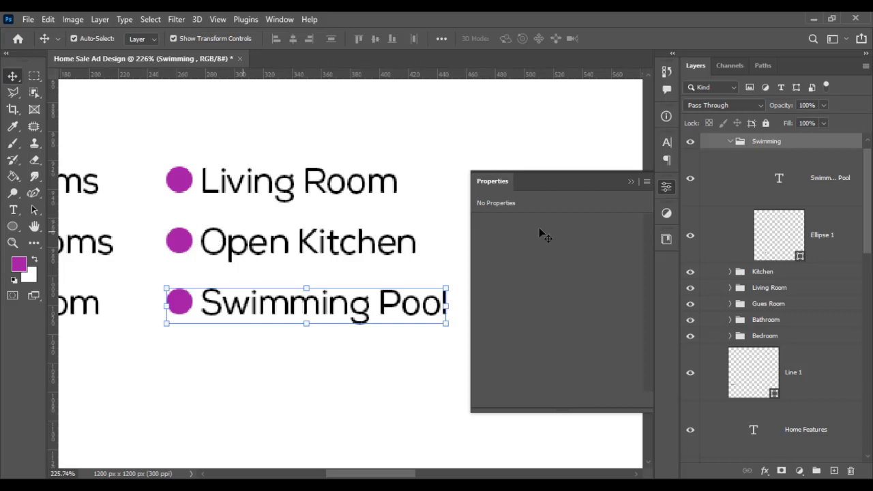
# Step: Close the properties panel, deselect the Swimming Pool item and zoom back in
pyautogui.click(631, 183)
pyautogui.scroll(-2, 510, 248)
pyautogui.scroll(-2, 500, 273)
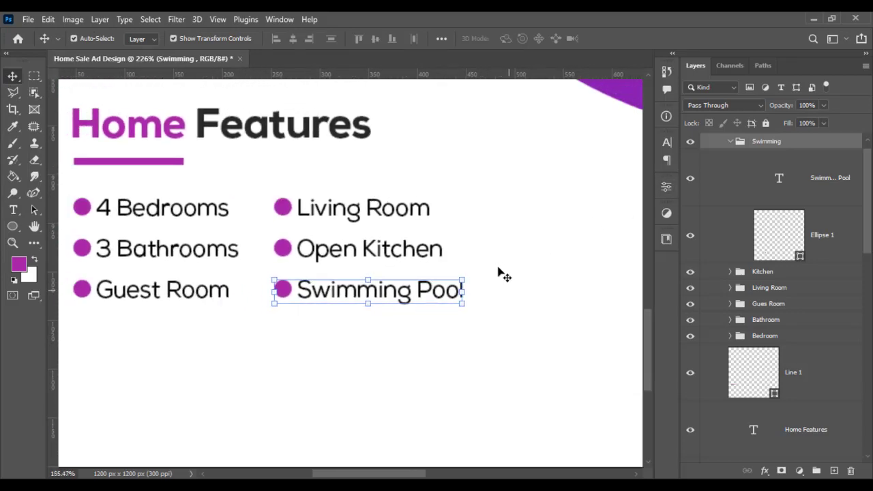
pyautogui.scroll(-3, 505, 276)
pyautogui.scroll(-1, 468, 275)
pyautogui.scroll(-1, 390, 292)
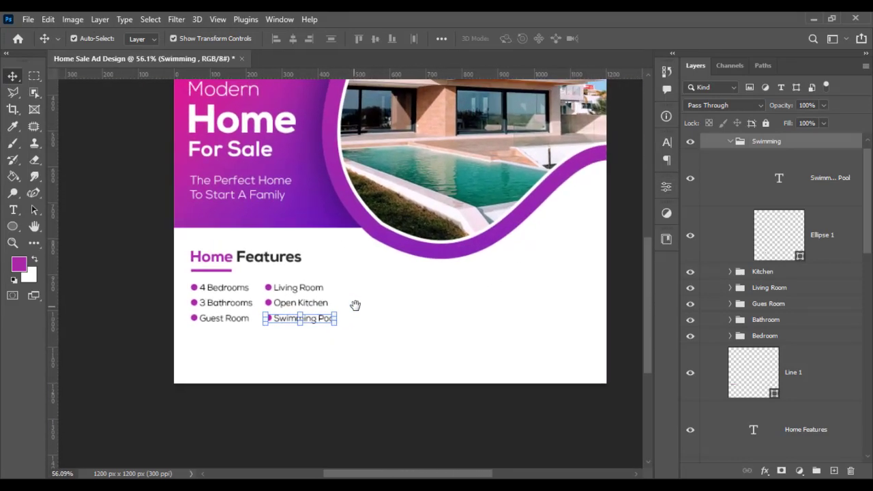
pyautogui.click(117, 204)
pyautogui.scroll(1, 118, 205)
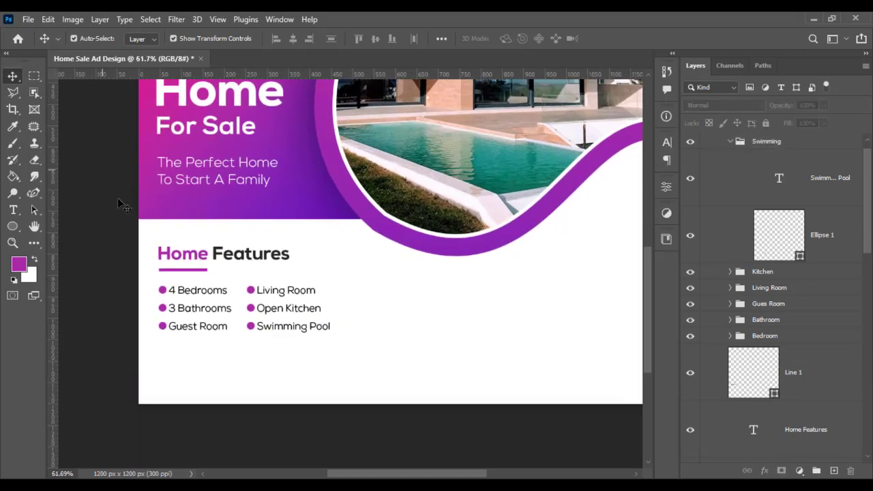
pyautogui.scroll(1, 134, 213)
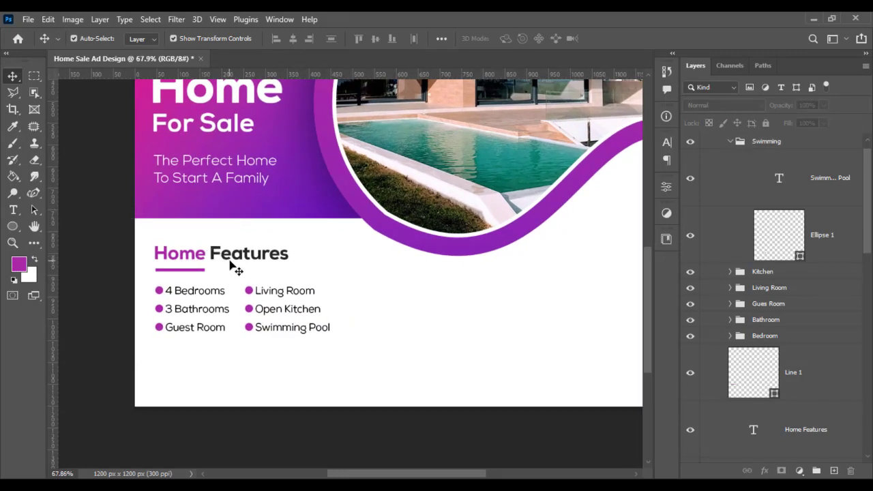
# Step: Start a curved pen path at the ad's right edge with anchors below the features
pyautogui.rightClick(35, 199)
pyautogui.click(74, 204)
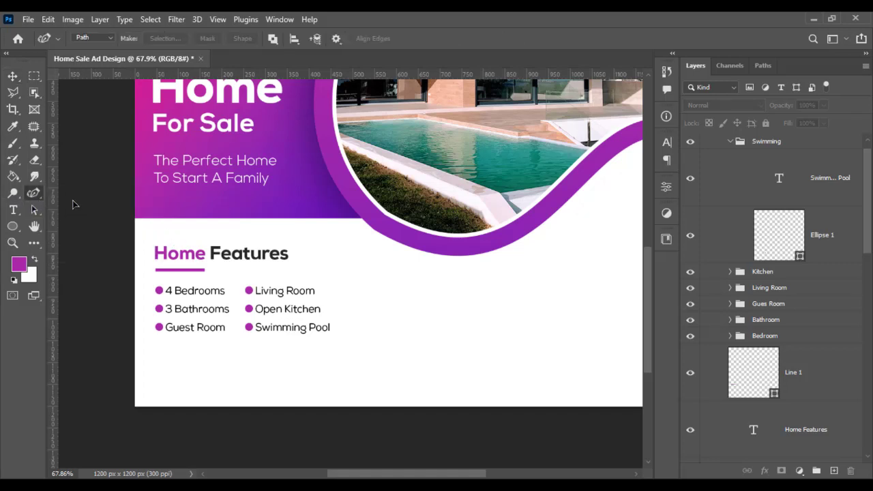
pyautogui.moveTo(551, 317); pyautogui.dragTo(481, 308)
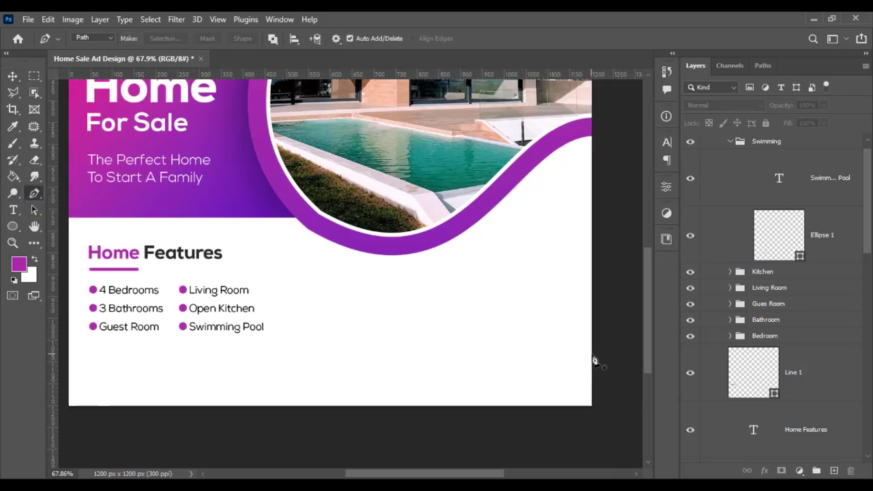
pyautogui.click(591, 346)
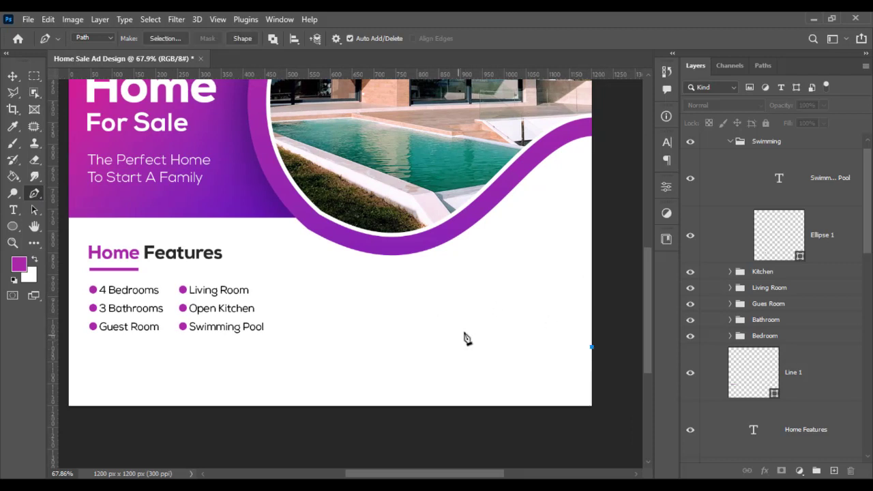
pyautogui.moveTo(464, 330)
pyautogui.mouseDown()
pyautogui.moveTo(411, 361)
pyautogui.moveTo(395, 360)
pyautogui.mouseUp()
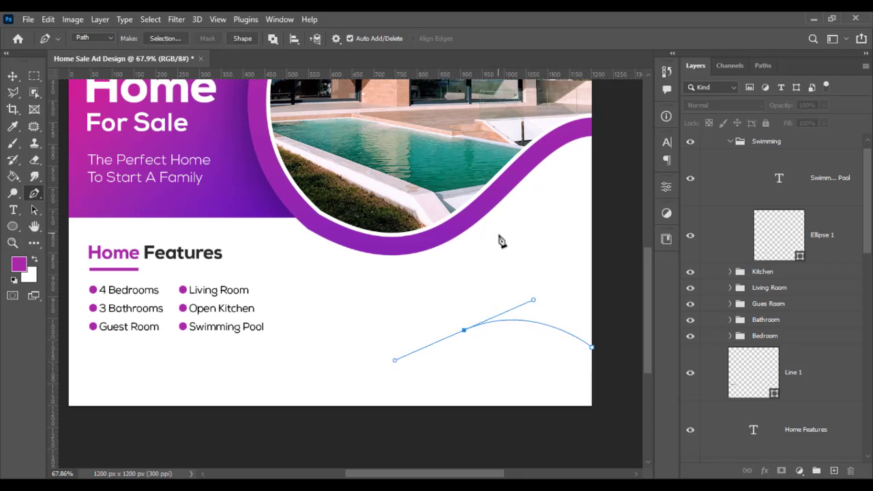
pyautogui.moveTo(388, 255)
pyautogui.mouseDown()
pyautogui.moveTo(442, 250)
pyautogui.moveTo(523, 205)
pyautogui.moveTo(510, 228)
pyautogui.moveTo(653, 202)
pyautogui.moveTo(614, 201)
pyautogui.moveTo(646, 202)
pyautogui.moveTo(620, 195)
pyautogui.moveTo(635, 197)
pyautogui.mouseUp()
# Step: Fix the misplaced anchors along the purple wave and close the path at its start
pyautogui.hotkey('ctrl', 'z')
pyautogui.hotkey('ctrl', 'z')
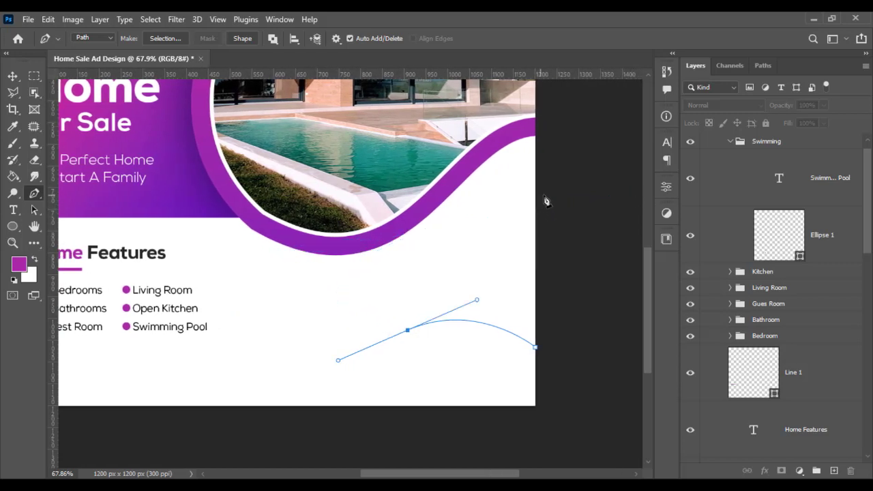
pyautogui.moveTo(549, 196)
pyautogui.mouseDown()
pyautogui.moveTo(620, 208)
pyautogui.moveTo(657, 179)
pyautogui.moveTo(614, 171)
pyautogui.moveTo(638, 176)
pyautogui.mouseUp()
pyautogui.moveTo(493, 212); pyautogui.dragTo(563, 223)
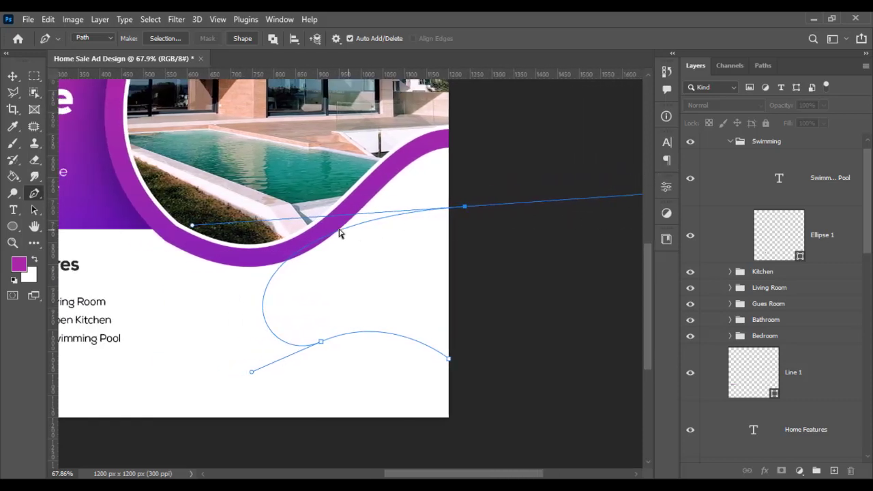
pyautogui.hotkey('ctrl', 'z')
pyautogui.moveTo(327, 226)
pyautogui.mouseDown()
pyautogui.moveTo(419, 199)
pyautogui.moveTo(423, 163)
pyautogui.moveTo(450, 162)
pyautogui.moveTo(418, 145)
pyautogui.mouseUp()
pyautogui.keyDown('alt'); pyautogui.click(326, 227); pyautogui.keyUp('alt')
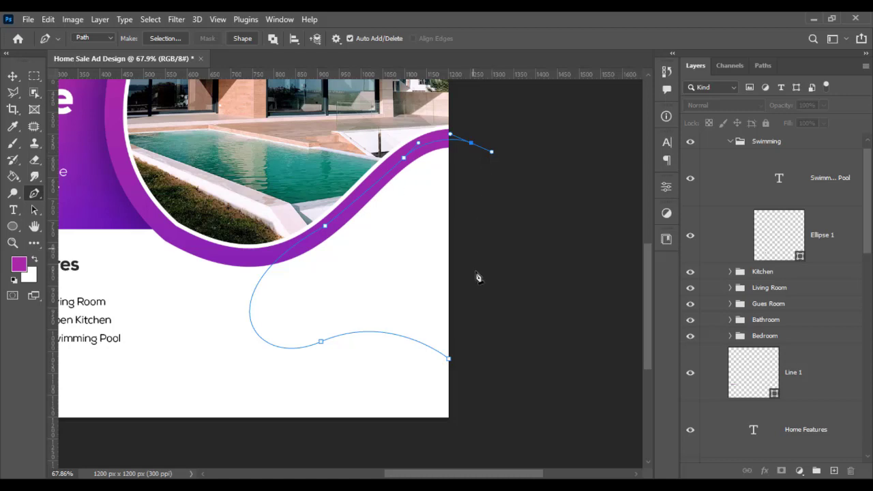
pyautogui.click(451, 360)
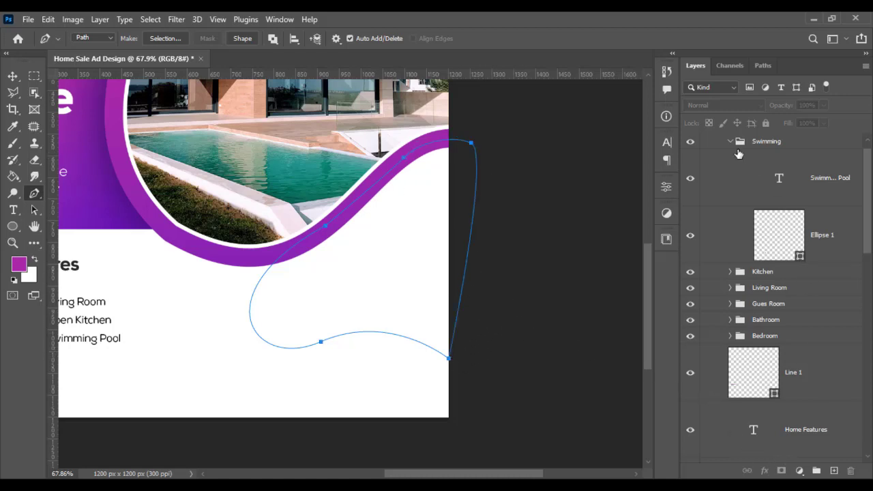
pyautogui.scroll(-3, 799, 244)
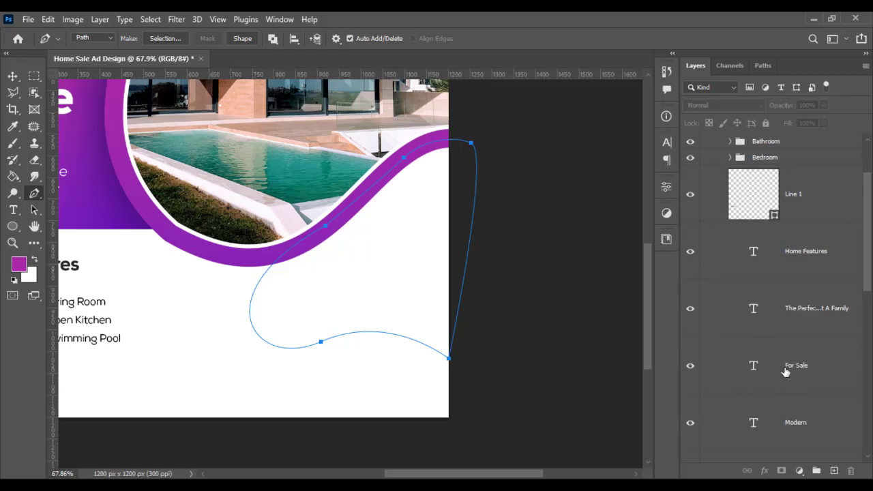
pyautogui.scroll(-3, 786, 399)
pyautogui.scroll(-2, 787, 423)
pyautogui.scroll(4, 786, 398)
pyautogui.scroll(-5, 786, 398)
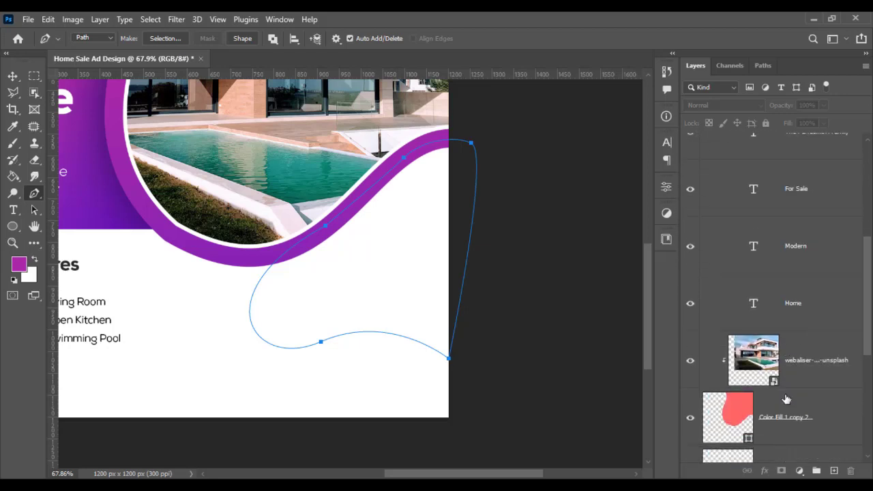
pyautogui.scroll(-3, 786, 398)
pyautogui.scroll(-3, 786, 398)
pyautogui.scroll(-1, 787, 398)
# Step: Add a Gradient fill layer above Rectangle 1 using the Basics foreground-to-background preset
pyautogui.click(786, 397)
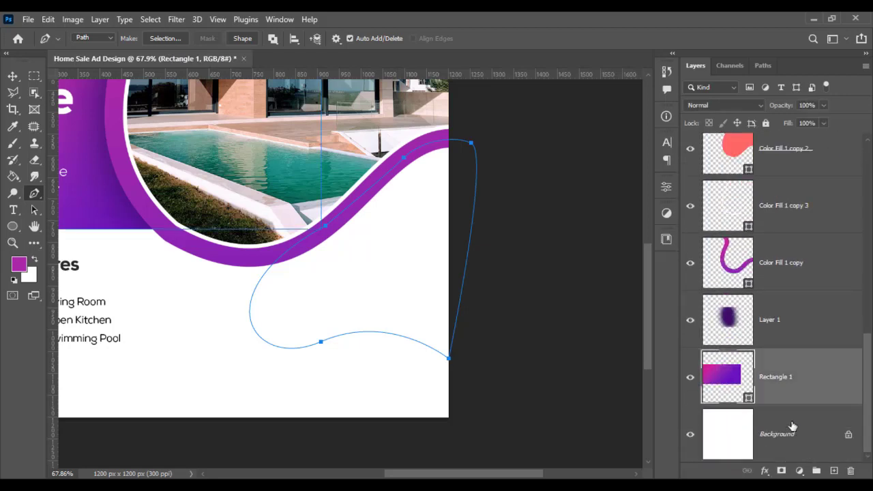
pyautogui.click(799, 473)
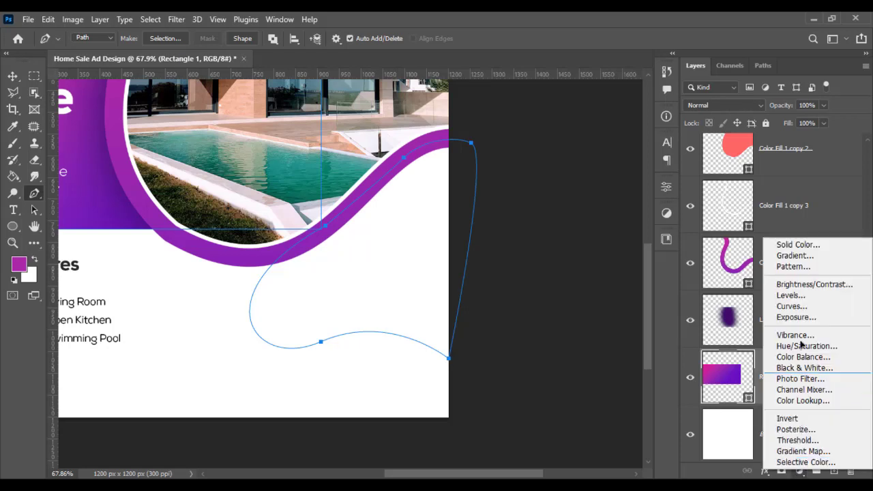
pyautogui.click(793, 252)
pyautogui.click(739, 226)
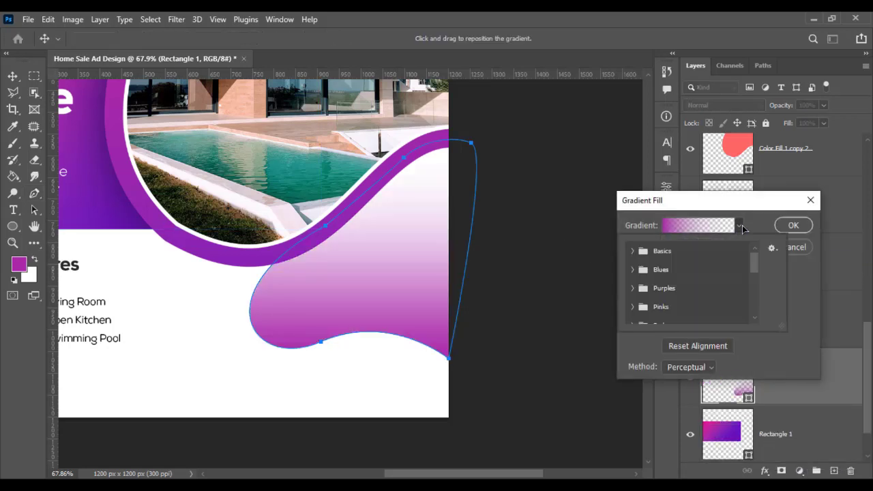
pyautogui.click(634, 252)
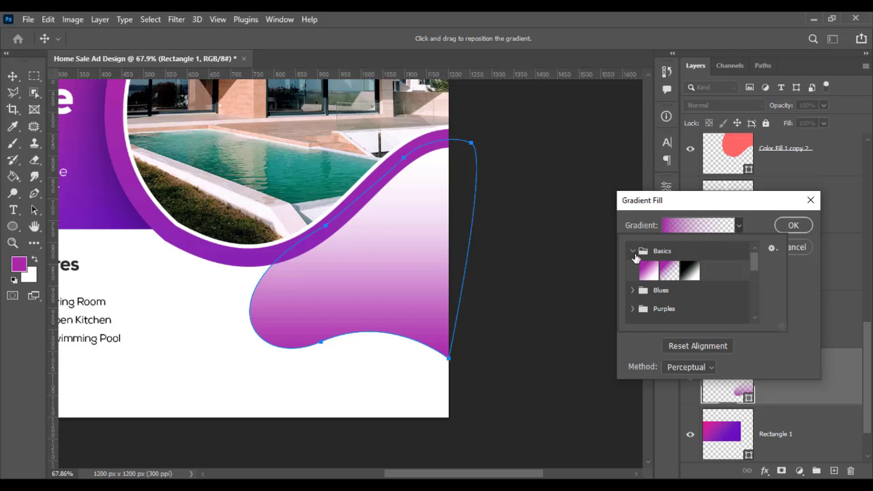
pyautogui.click(649, 270)
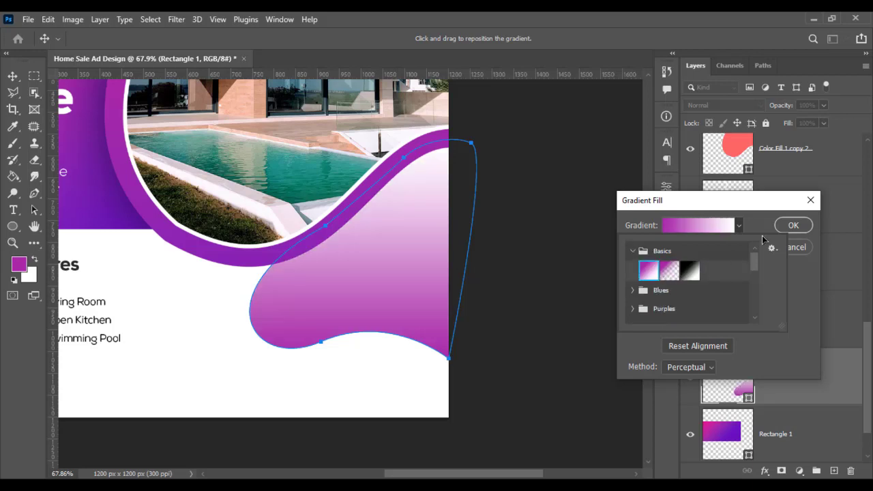
pyautogui.click(795, 228)
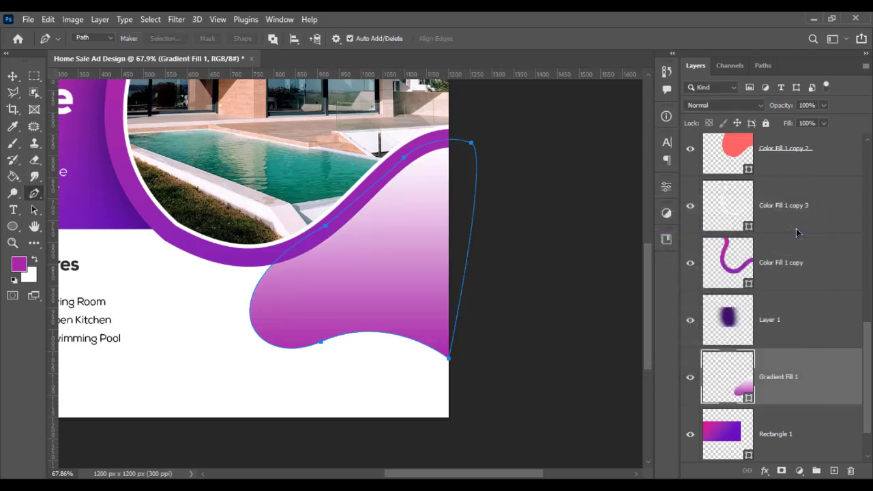
# Step: Change the gradient's white end stop to deep violet #6013a3 and confirm
pyautogui.click(727, 428)
pyautogui.doubleClick(739, 392)
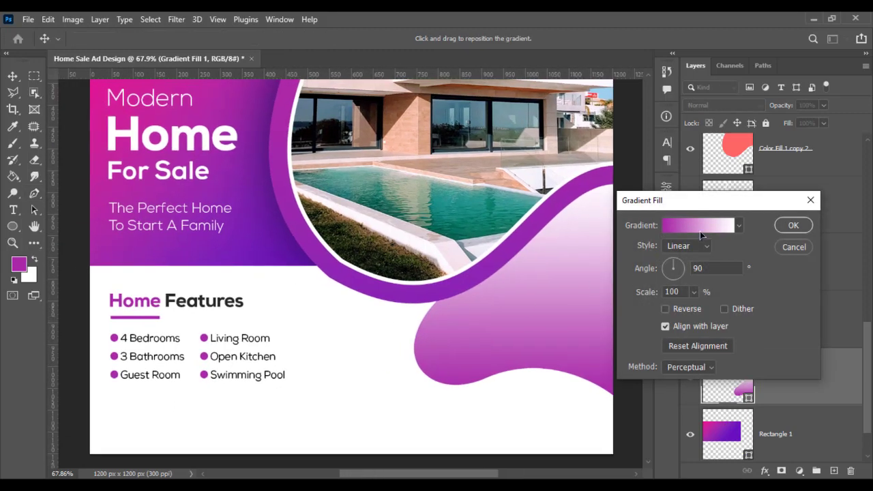
pyautogui.click(700, 229)
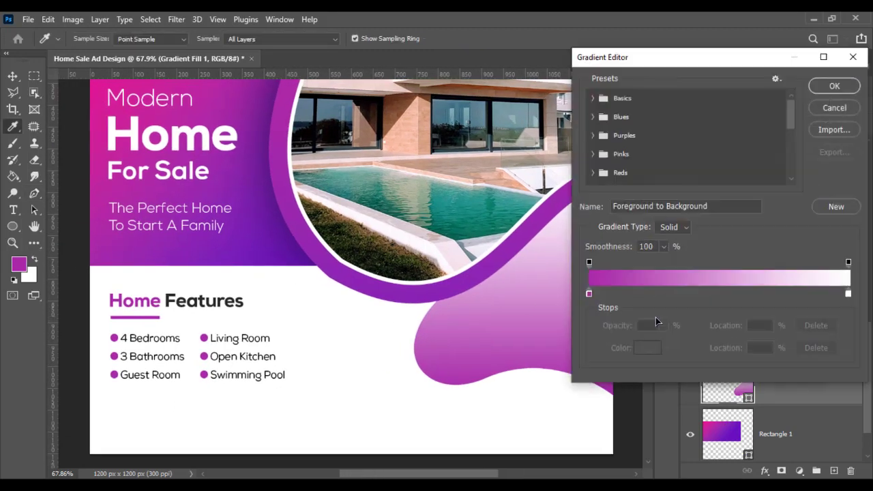
pyautogui.doubleClick(849, 294)
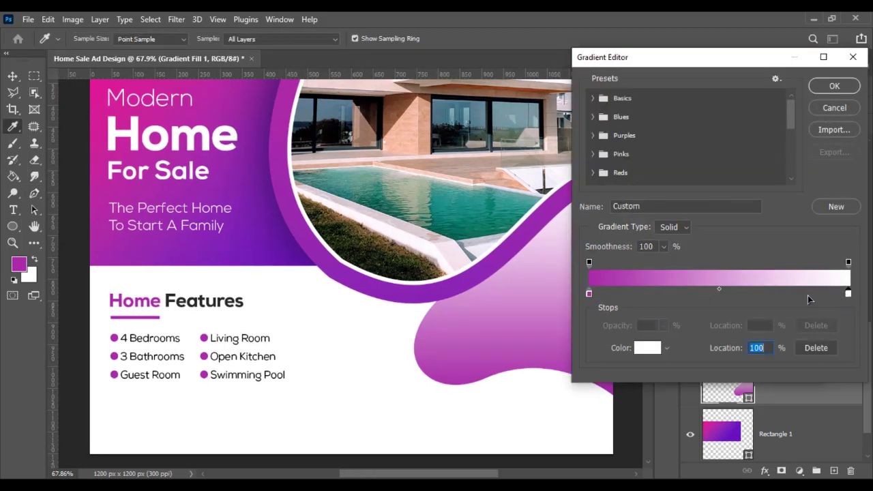
pyautogui.click(289, 249)
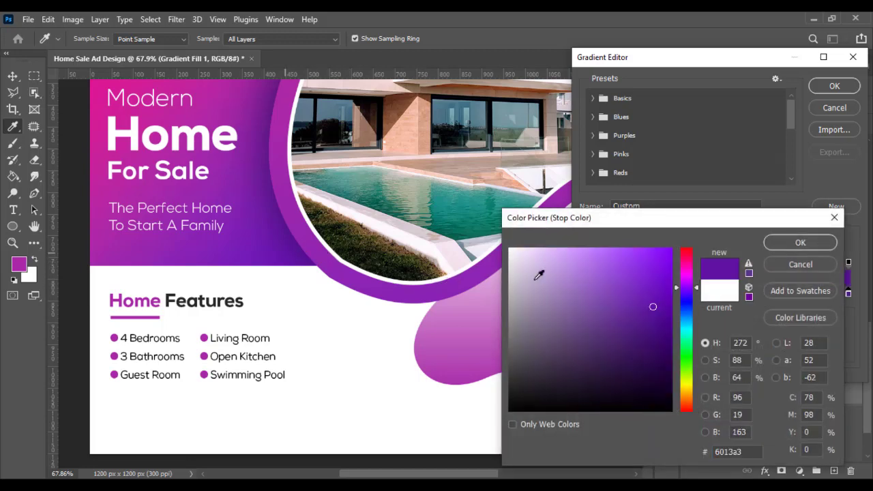
pyautogui.click(795, 244)
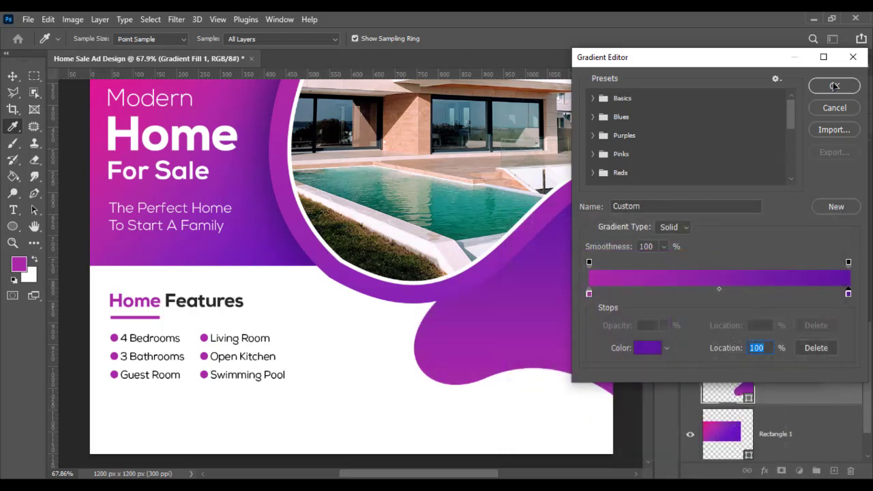
pyautogui.click(834, 86)
pyautogui.click(792, 225)
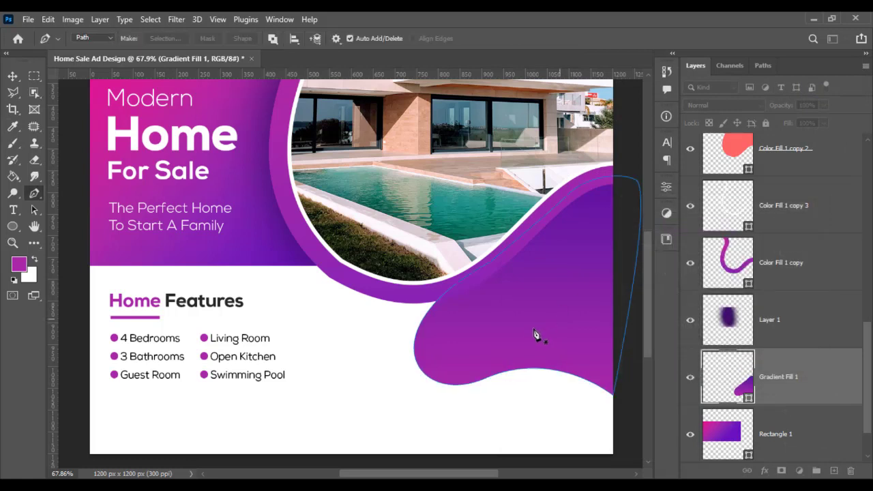
# Step: Skew and reposition the Gradient Fill 1 wave to sweep from under the photo to the right edge
pyautogui.click(13, 77)
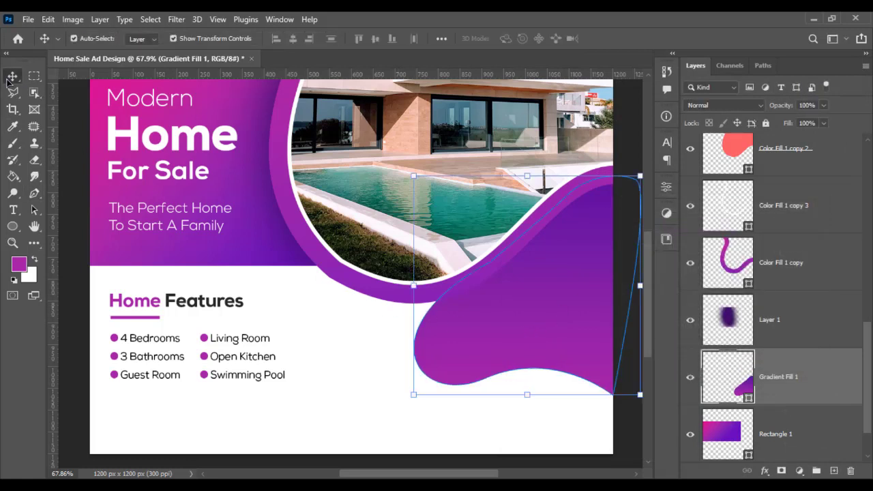
pyautogui.moveTo(414, 176)
pyautogui.mouseDown()
pyautogui.moveTo(360, 163)
pyautogui.moveTo(338, 102)
pyautogui.moveTo(315, 102)
pyautogui.moveTo(305, 116)
pyautogui.mouseUp()
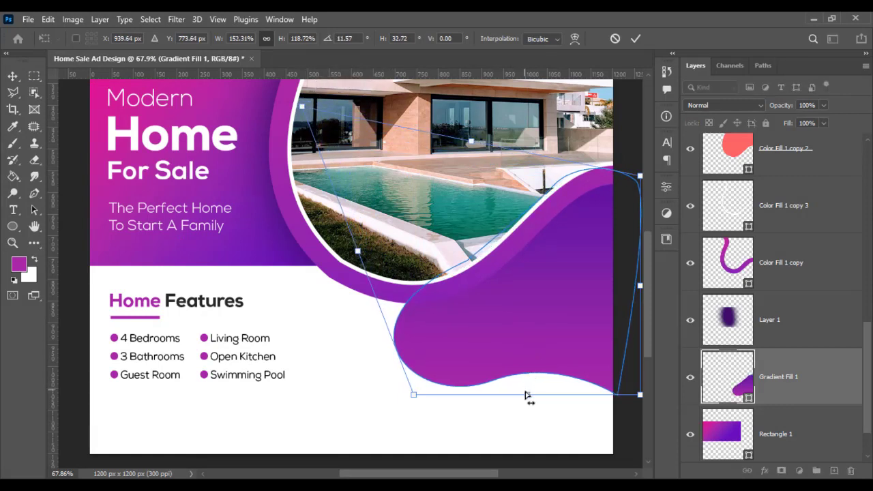
pyautogui.moveTo(528, 394); pyautogui.dragTo(526, 389)
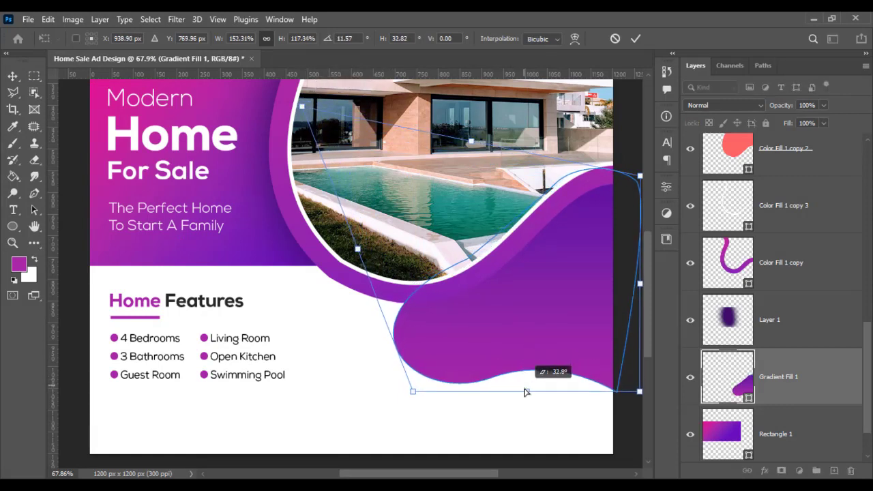
pyautogui.scroll(-1, 527, 389)
pyautogui.scroll(-3, 527, 388)
pyautogui.scroll(-1, 478, 376)
pyautogui.moveTo(463, 367); pyautogui.dragTo(506, 380)
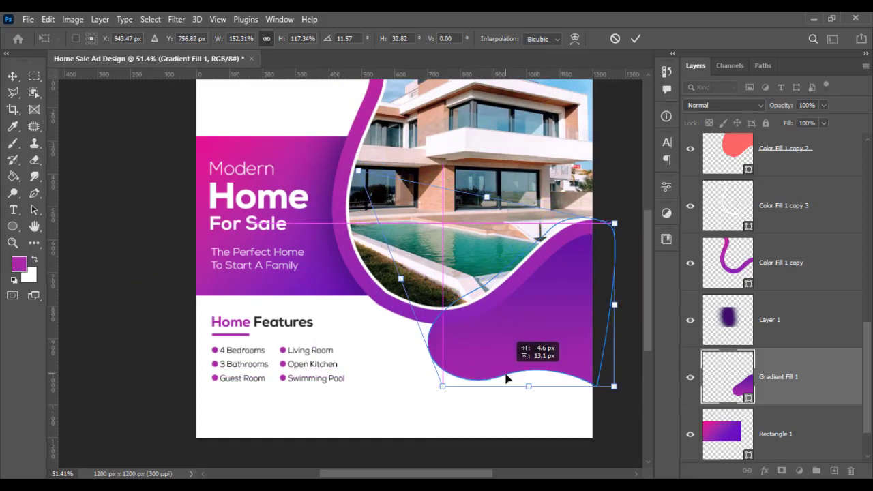
pyautogui.moveTo(445, 389)
pyautogui.mouseDown()
pyautogui.moveTo(464, 388)
pyautogui.moveTo(440, 386)
pyautogui.mouseUp()
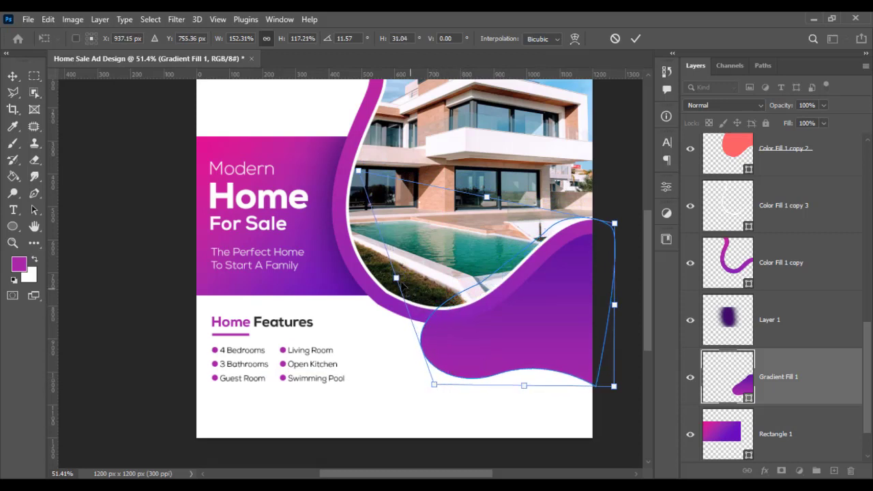
pyautogui.moveTo(396, 278)
pyautogui.mouseDown()
pyautogui.moveTo(408, 298)
pyautogui.moveTo(404, 282)
pyautogui.mouseUp()
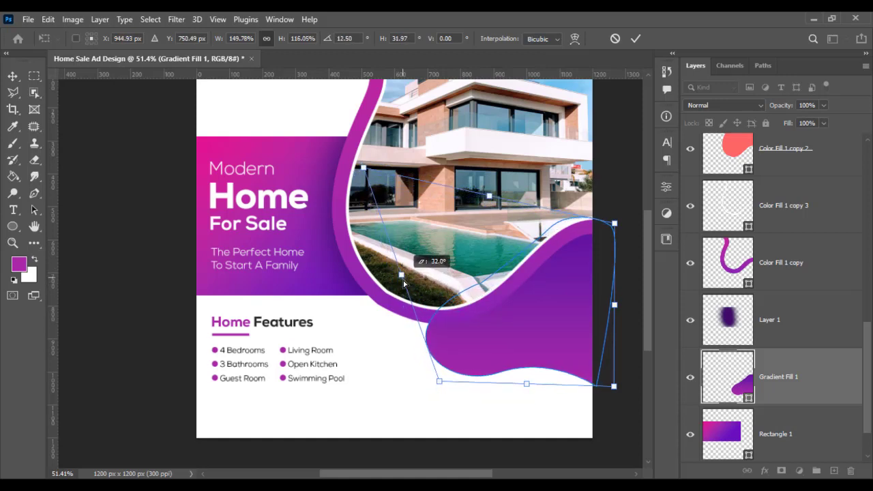
pyautogui.moveTo(404, 281); pyautogui.dragTo(404, 279)
pyautogui.press('Return')
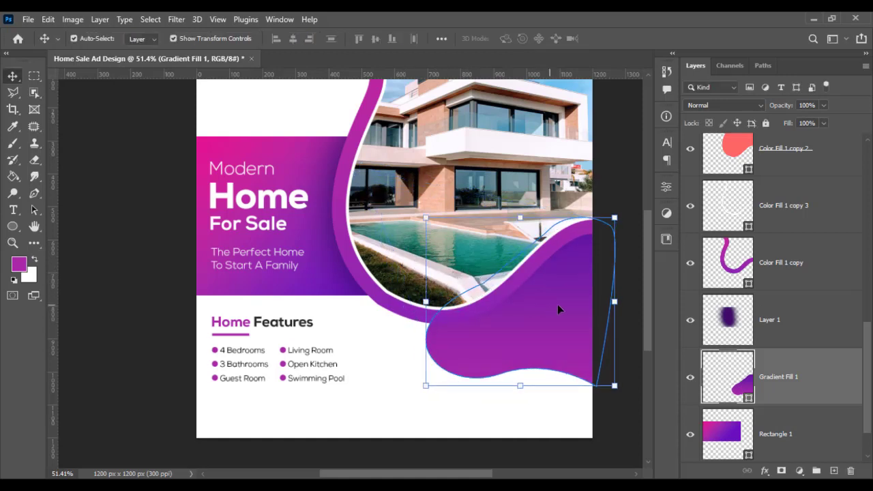
# Step: Load the Gradient Fill 1 wave as a selection and target Layer 1 with a soft brush
pyautogui.click(632, 319)
pyautogui.scroll(-3, 513, 365)
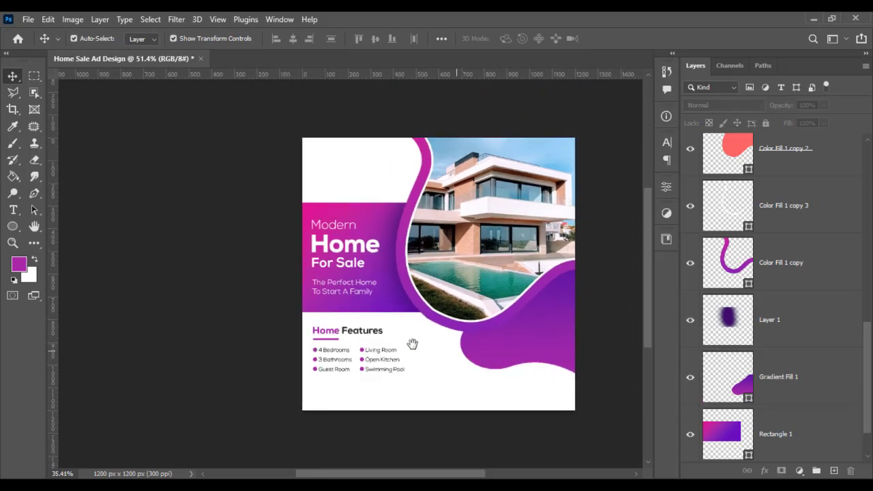
pyautogui.scroll(1, 468, 347)
pyautogui.scroll(2, 408, 355)
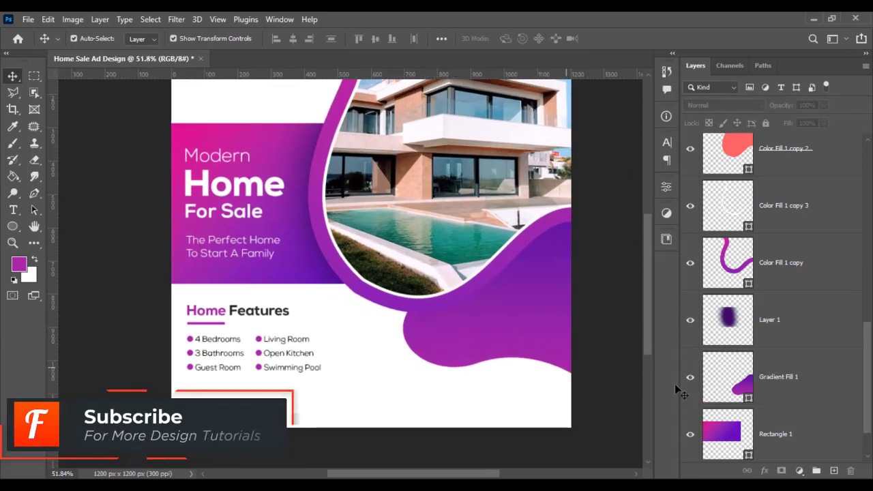
pyautogui.scroll(-1, 727, 408)
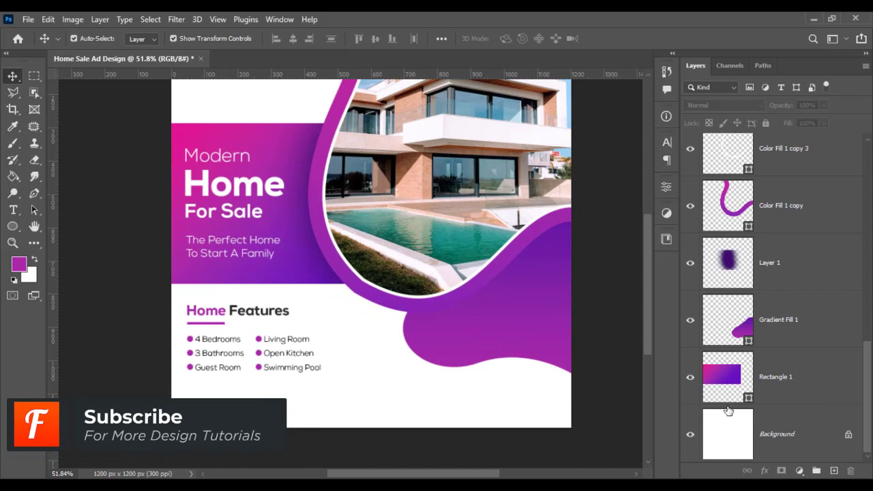
pyautogui.keyDown('ctrl'); pyautogui.click(733, 329); pyautogui.keyUp('ctrl')
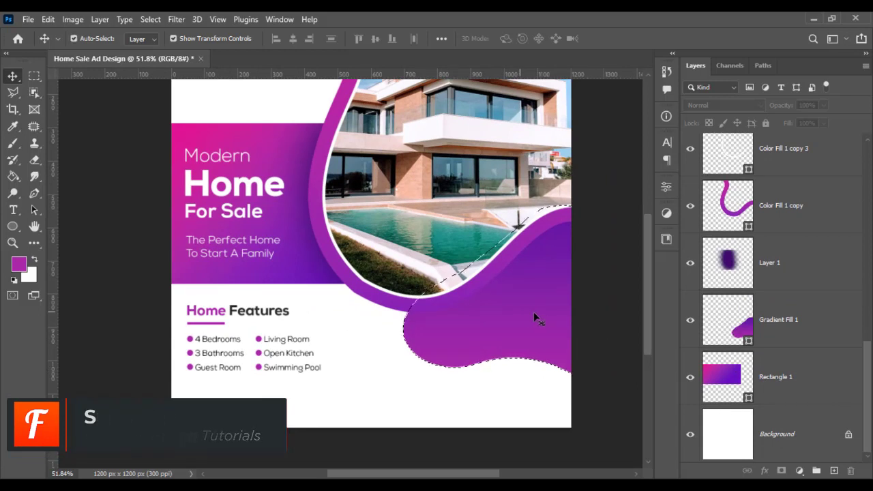
pyautogui.click(13, 143)
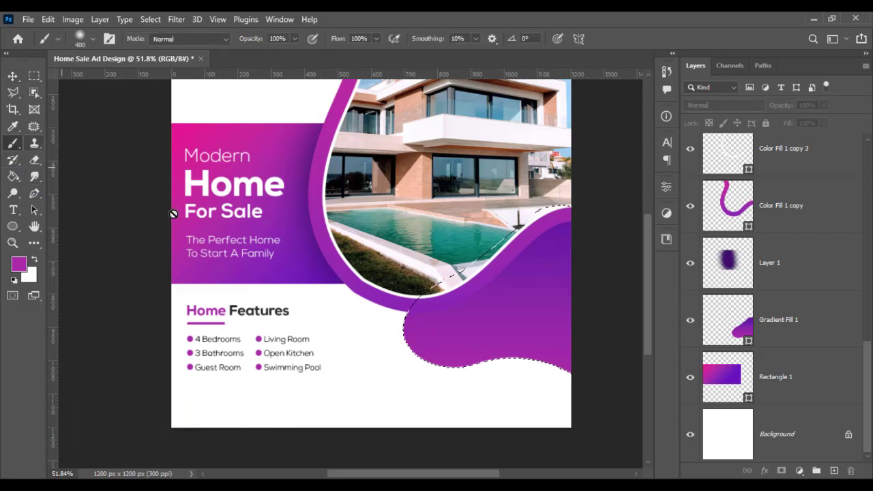
pyautogui.click(771, 334)
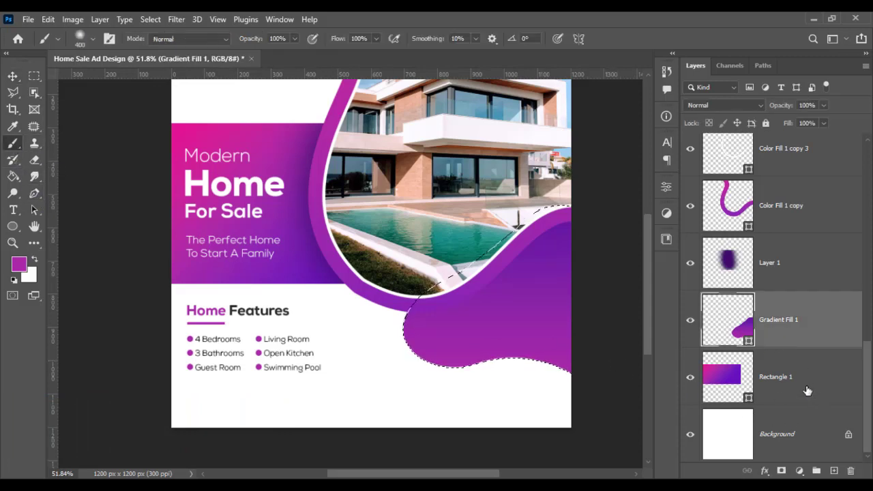
pyautogui.click(779, 261)
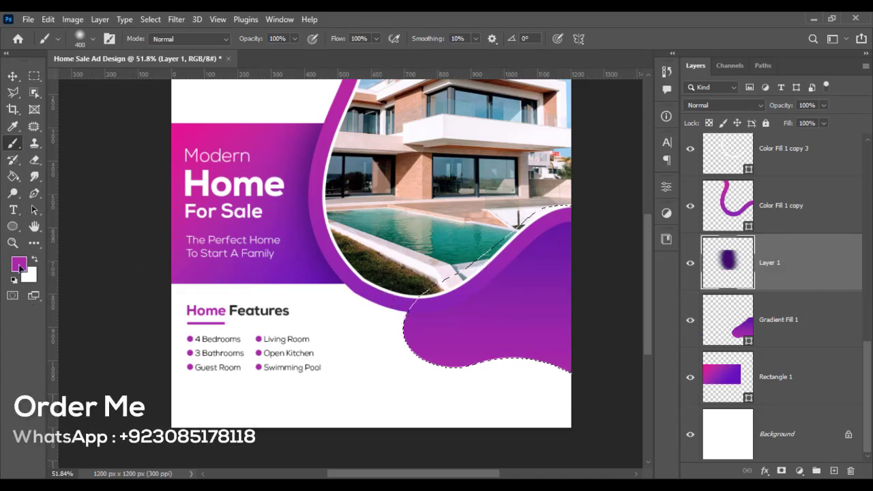
# Step: Paint #6c28a8 violet shading along the wave's top edge, then clear the selection
pyautogui.click(18, 265)
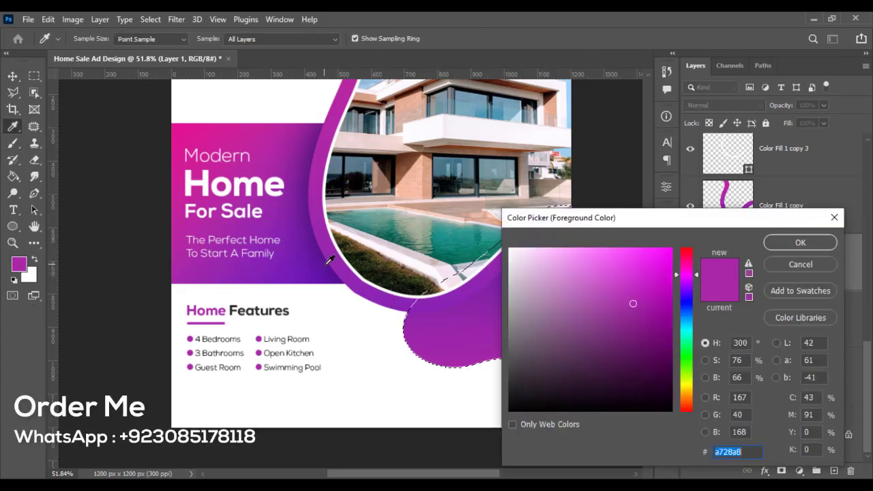
pyautogui.write('6c28a8')
pyautogui.click(800, 243)
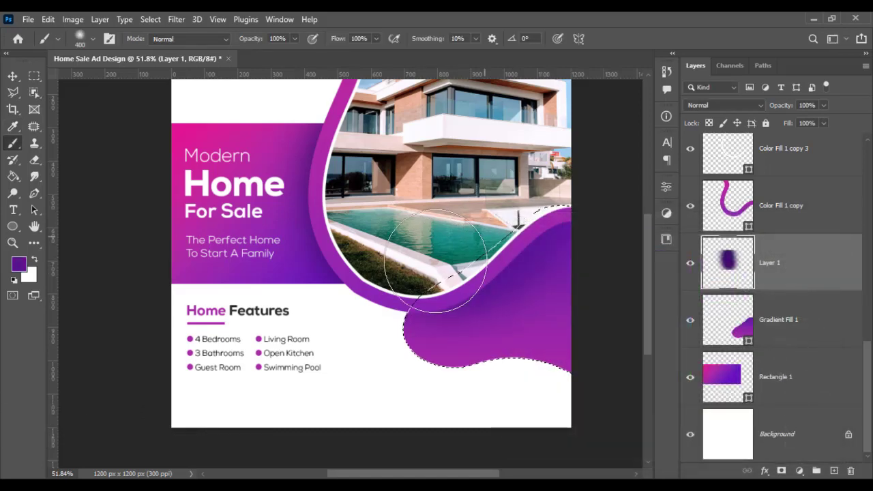
pyautogui.moveTo(409, 263); pyautogui.dragTo(498, 287)
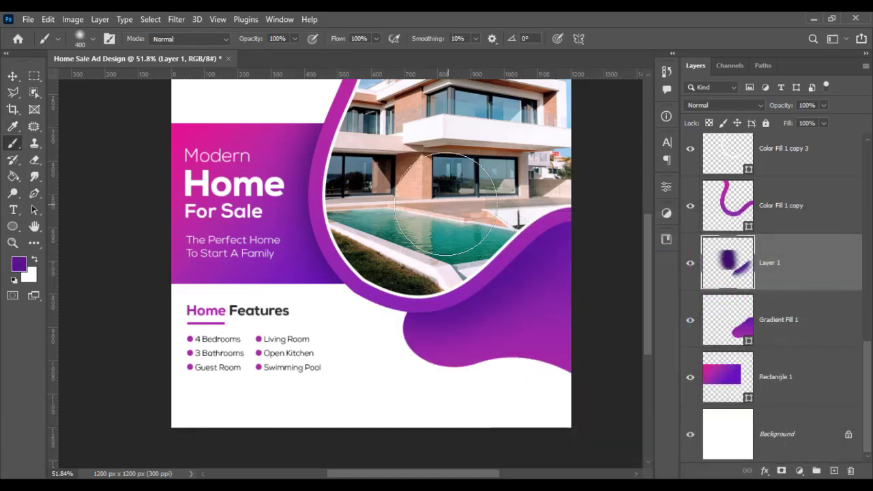
pyautogui.hotkey('ctrl', 'd')
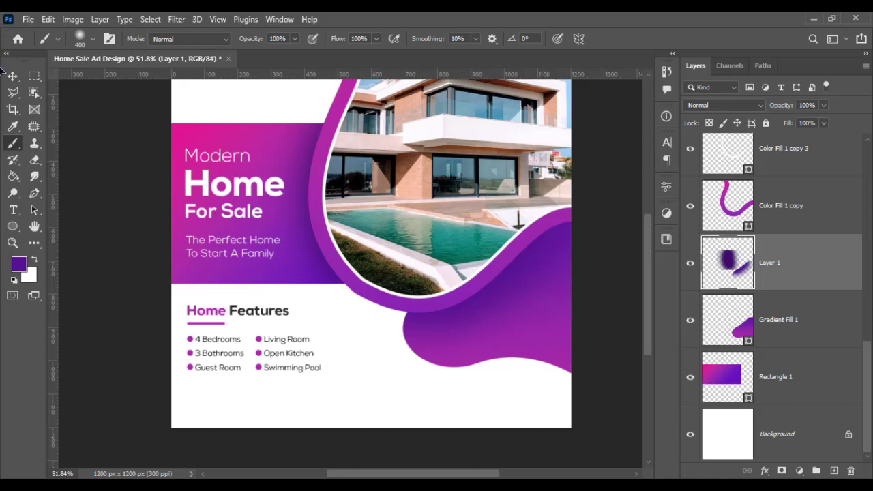
pyautogui.click(12, 76)
pyautogui.click(96, 261)
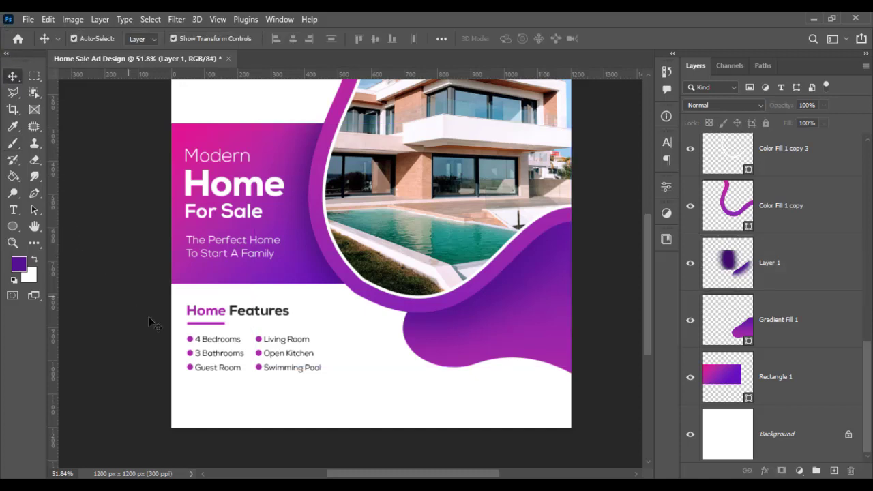
pyautogui.scroll(1, 205, 348)
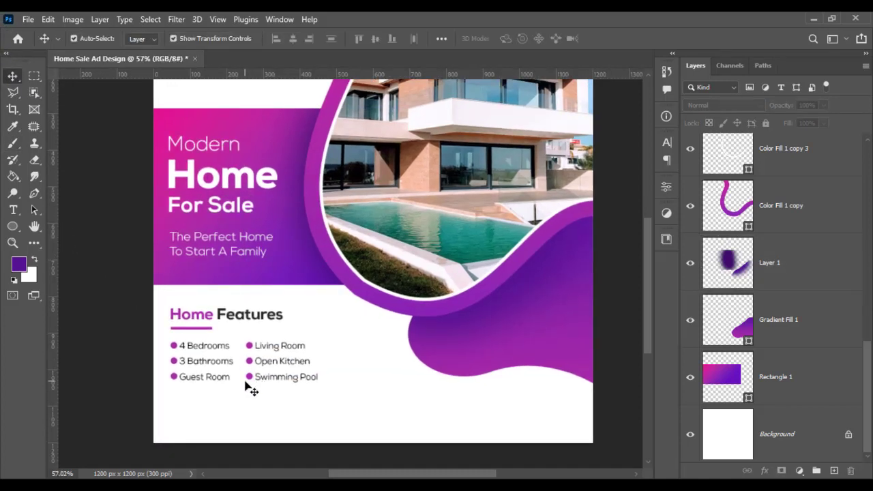
# Step: Type the heading Price Start At on the purple wave
pyautogui.click(13, 209)
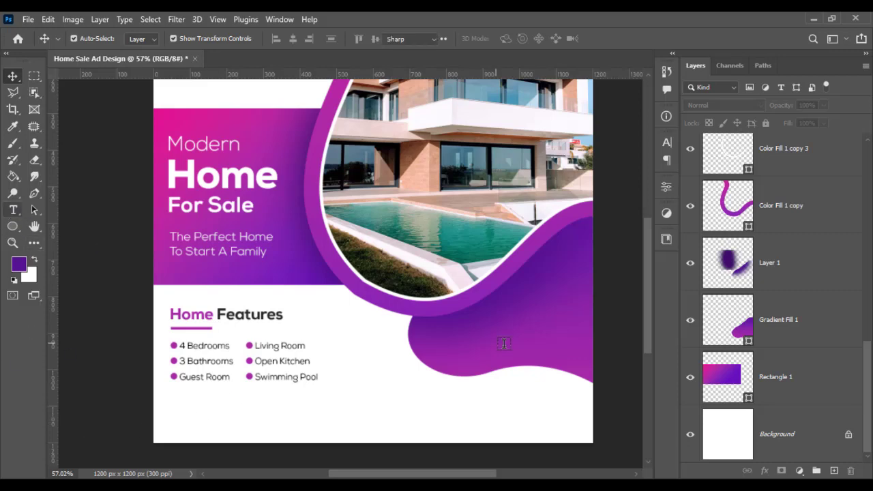
pyautogui.scroll(3, 464, 341)
pyautogui.scroll(2, 463, 341)
pyautogui.click(439, 344)
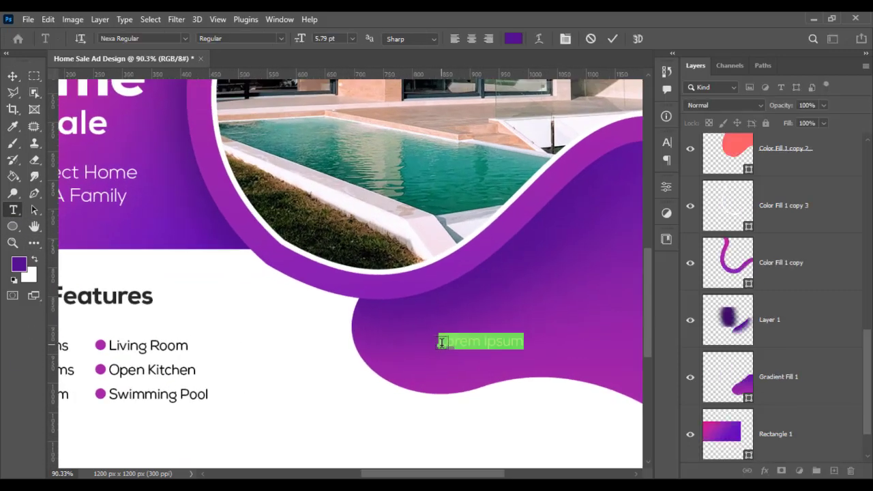
pyautogui.press('BackSpace')
pyautogui.write('Price $')
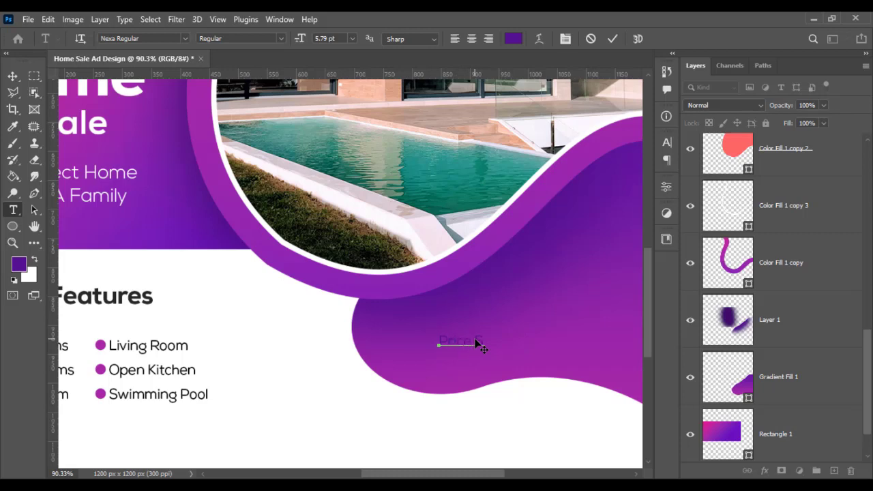
pyautogui.write('Start At')
# Step: Make Price Start At white and enlarge it toward the wave's upper right
pyautogui.hotkey('ctrl', 'a')
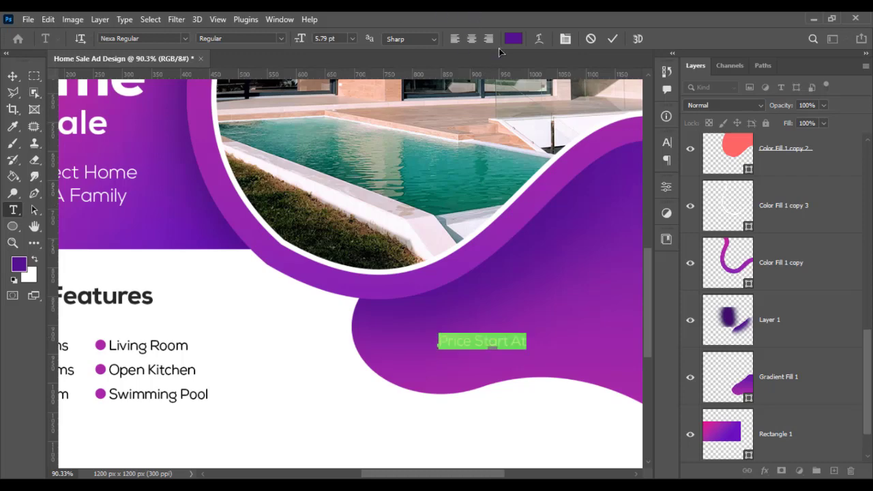
pyautogui.click(513, 38)
pyautogui.click(510, 249)
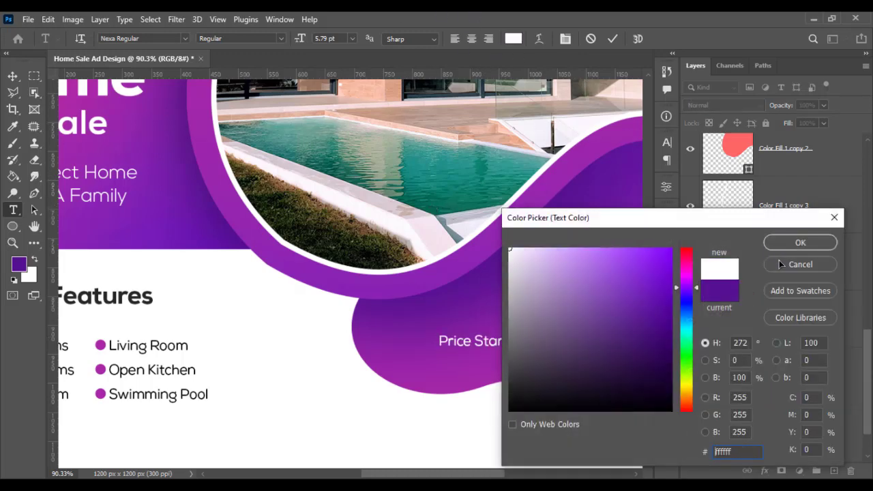
pyautogui.click(801, 244)
pyautogui.click(12, 75)
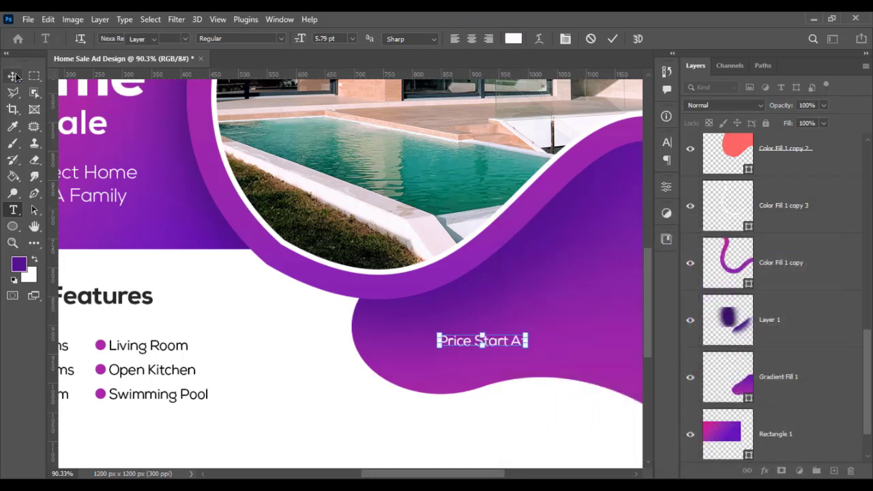
pyautogui.moveTo(531, 333); pyautogui.dragTo(618, 321)
pyautogui.moveTo(566, 341)
pyautogui.mouseDown()
pyautogui.moveTo(592, 309)
pyautogui.moveTo(582, 315)
pyautogui.mouseUp()
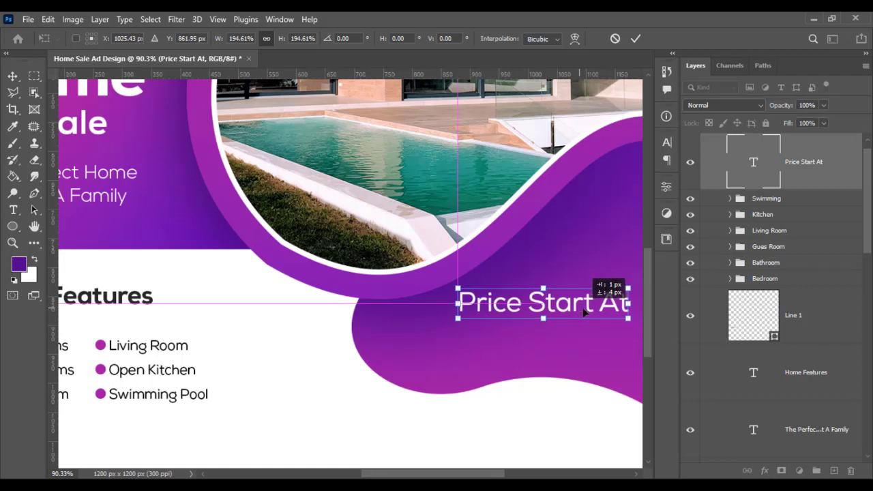
# Step: Apply the heading resize, then type $2,500,000 below it and correct the typos
pyautogui.press('Return')
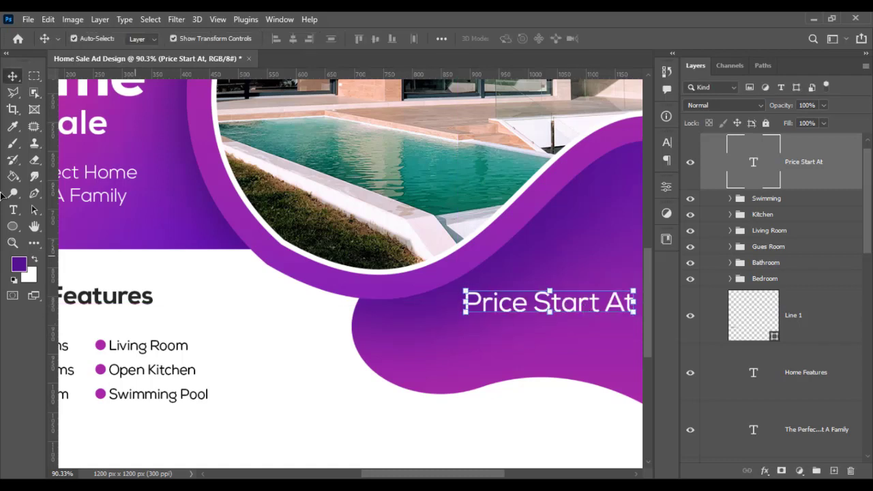
pyautogui.click(13, 209)
pyautogui.click(419, 362)
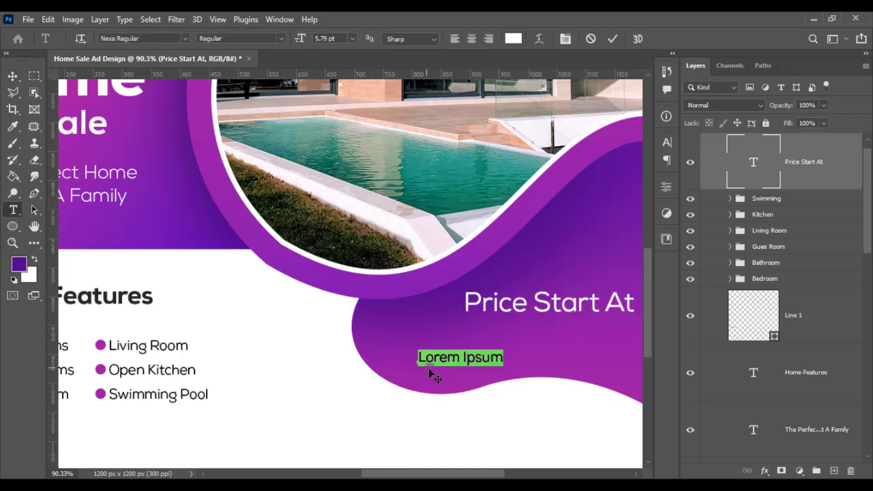
pyautogui.write('$ 2.5')
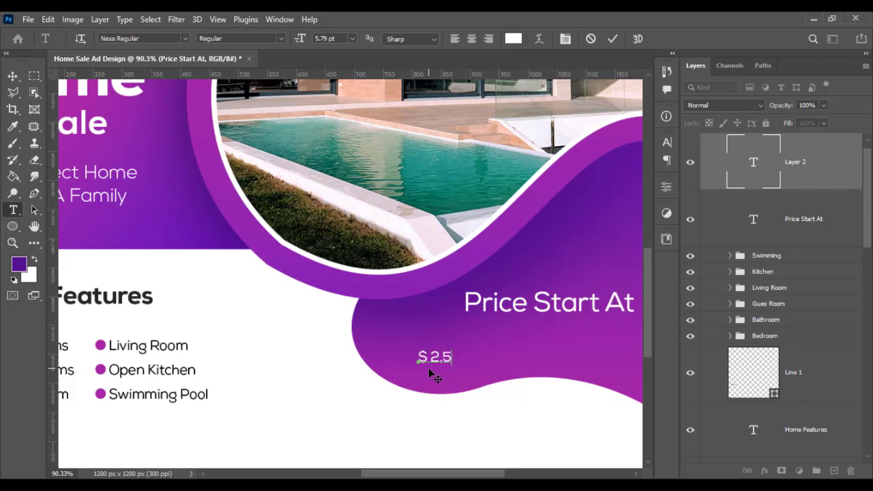
pyautogui.write('00.00')
pyautogui.write('0')
pyautogui.press('BackSpace')
pyautogui.press('BackSpace')
pyautogui.press('BackSpace')
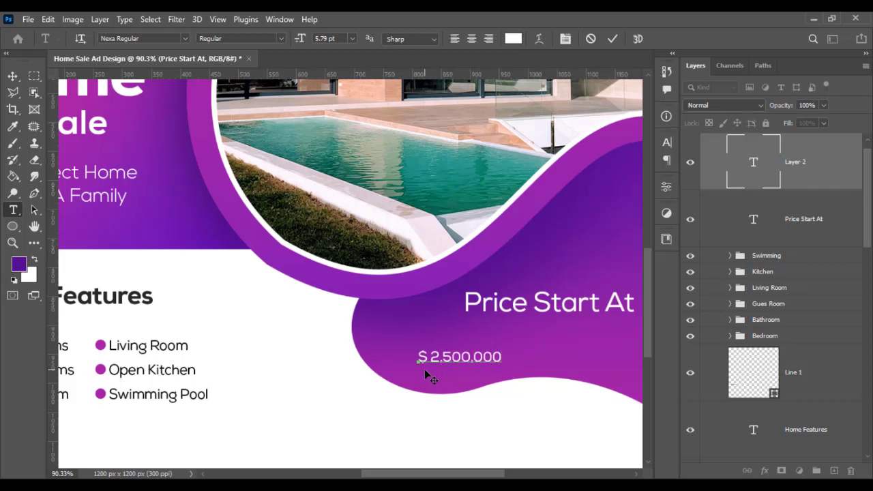
pyautogui.click(430, 356)
pyautogui.press('BackSpace')
# Step: Set the price in Nexa XBold and enlarge it beneath Price Start At
pyautogui.hotkey('ctrl', 'a')
pyautogui.click(151, 39)
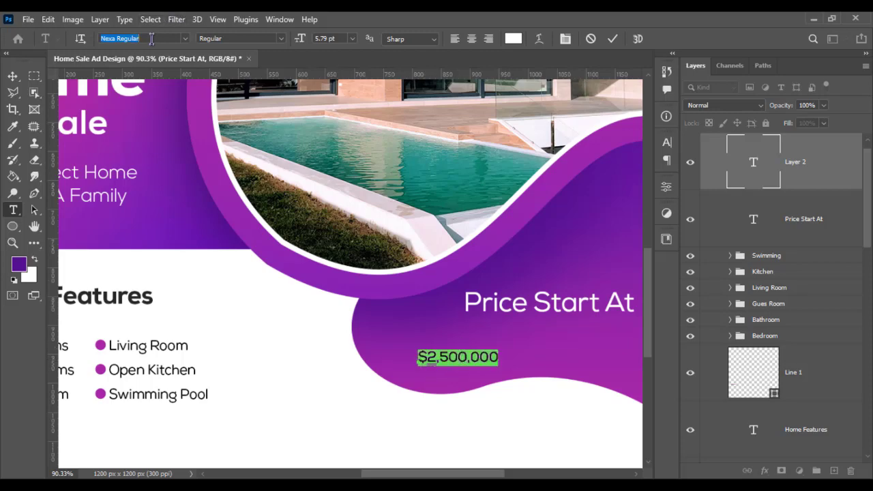
pyautogui.write('Nexa')
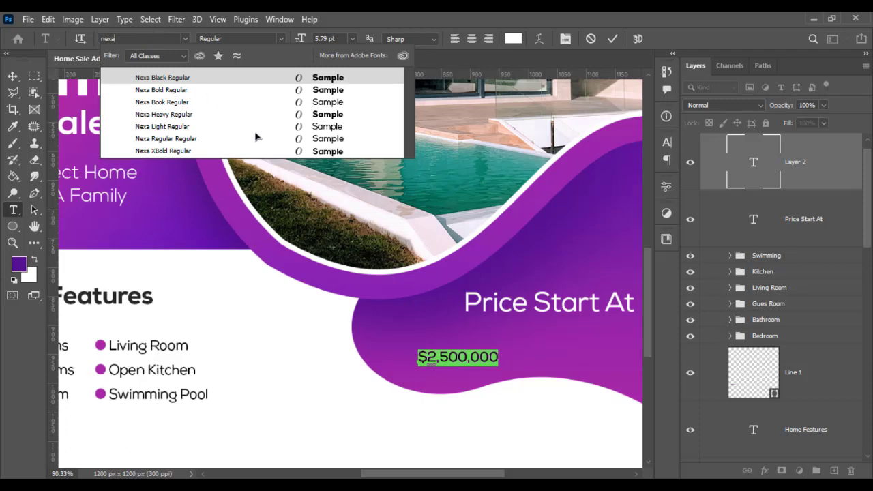
pyautogui.click(270, 152)
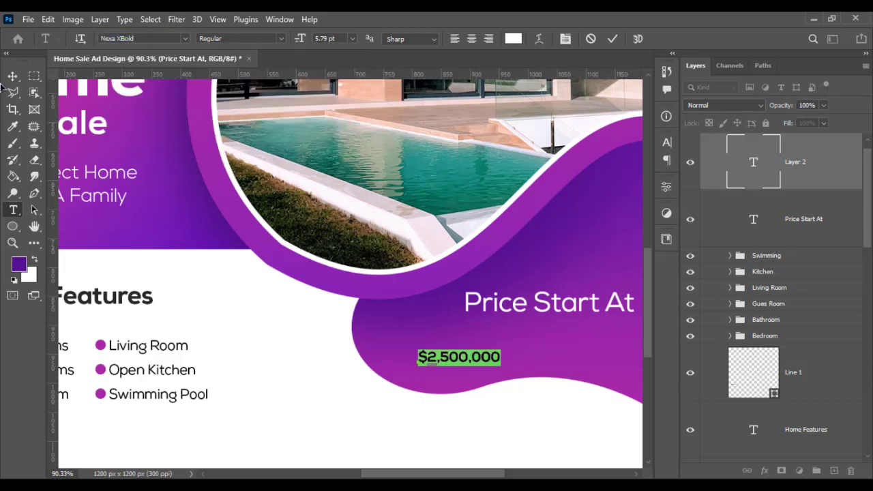
pyautogui.hotkey('ctrl', 'Return')
pyautogui.press('v')
pyautogui.moveTo(499, 350); pyautogui.dragTo(528, 346)
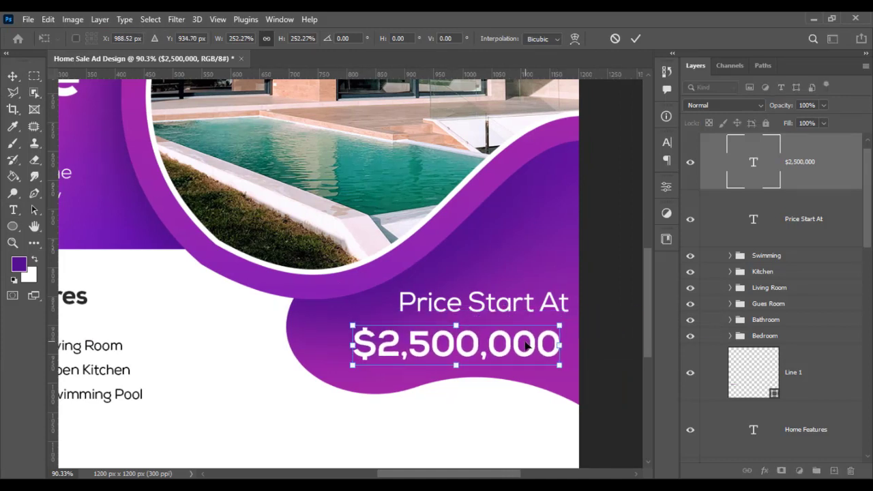
pyautogui.press('Return')
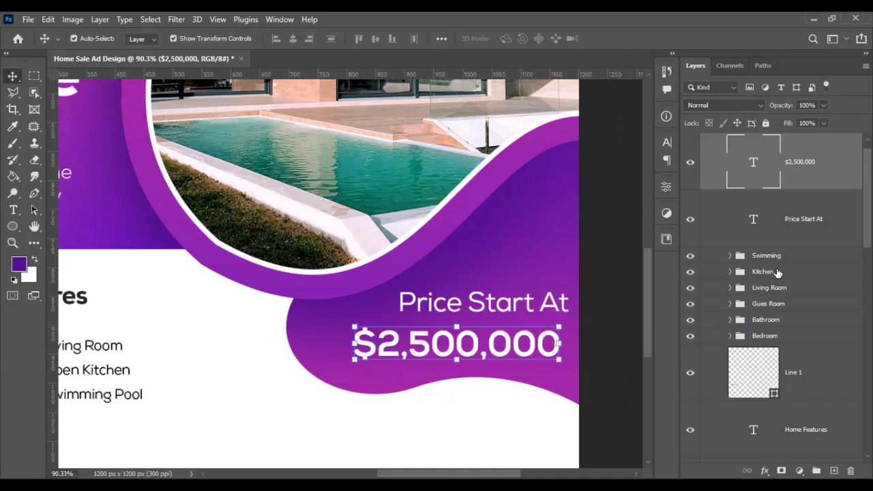
# Step: Shrink the Price Start At heading slightly and nudge it to the right
pyautogui.click(546, 300)
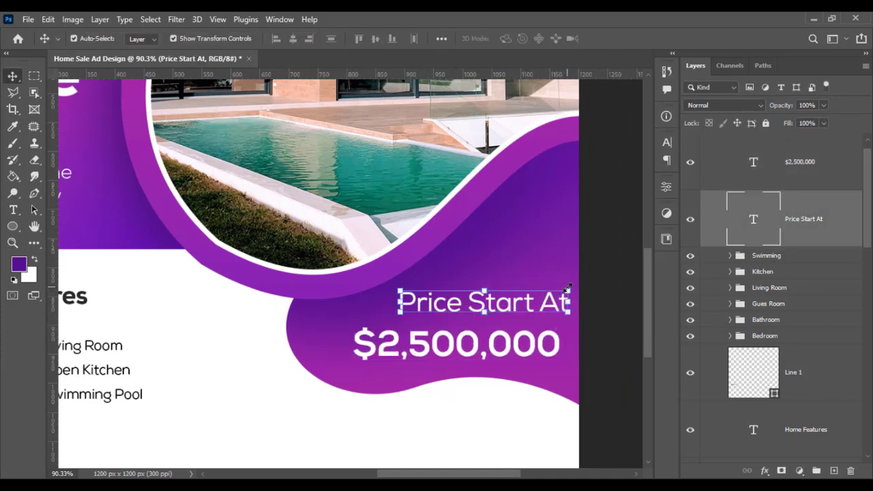
pyautogui.moveTo(566, 288); pyautogui.dragTo(546, 322)
pyautogui.press('Return')
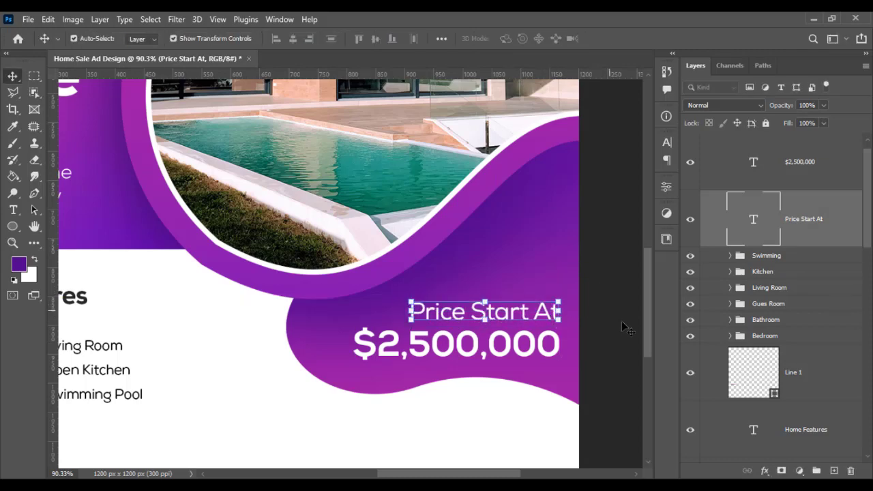
pyautogui.scroll(-5, 614, 327)
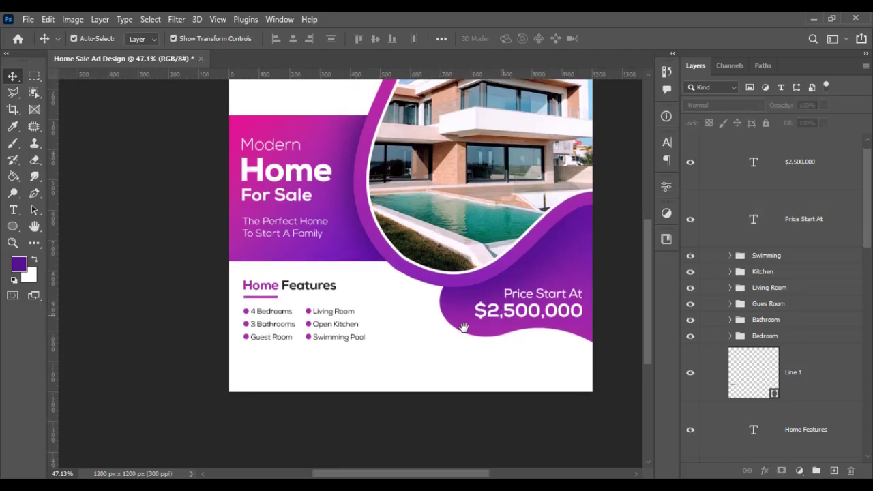
pyautogui.scroll(1, 464, 328)
pyautogui.scroll(2, 450, 361)
pyautogui.scroll(2, 433, 370)
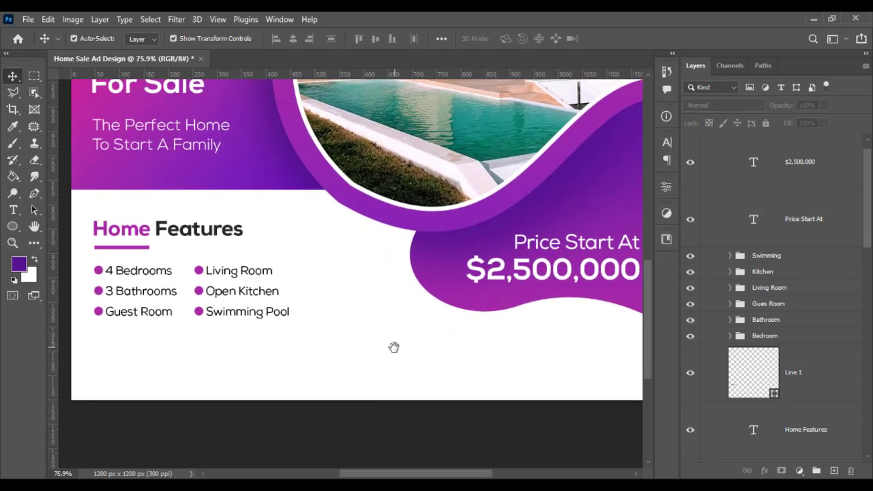
# Step: Group the Home Features heading and underline as 'Home Featuers', then move the list up about 15 px
pyautogui.click(758, 257)
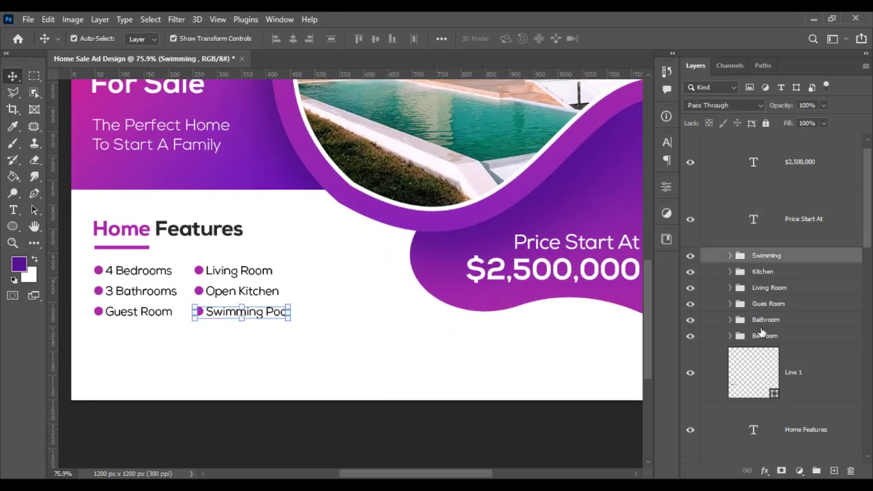
pyautogui.click(792, 372)
pyautogui.scroll(-1, 810, 423)
pyautogui.keyDown('shift'); pyautogui.click(803, 413); pyautogui.keyUp('shift')
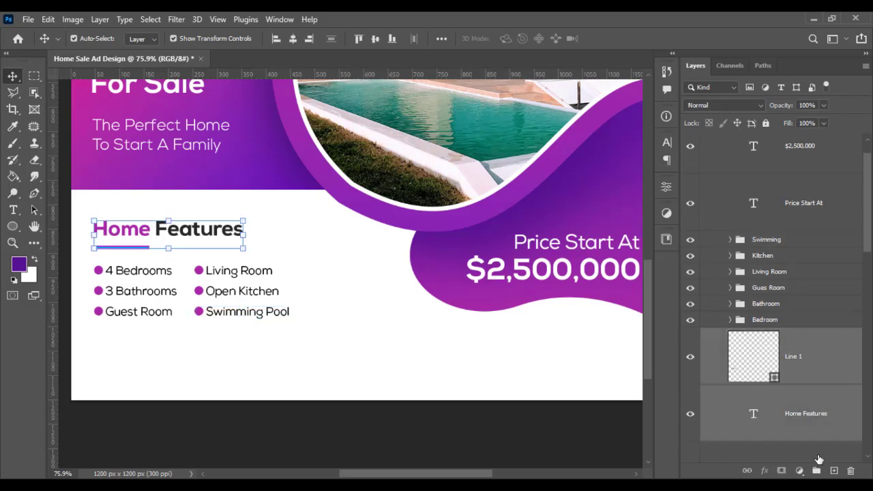
pyautogui.click(817, 471)
pyautogui.doubleClick(765, 336)
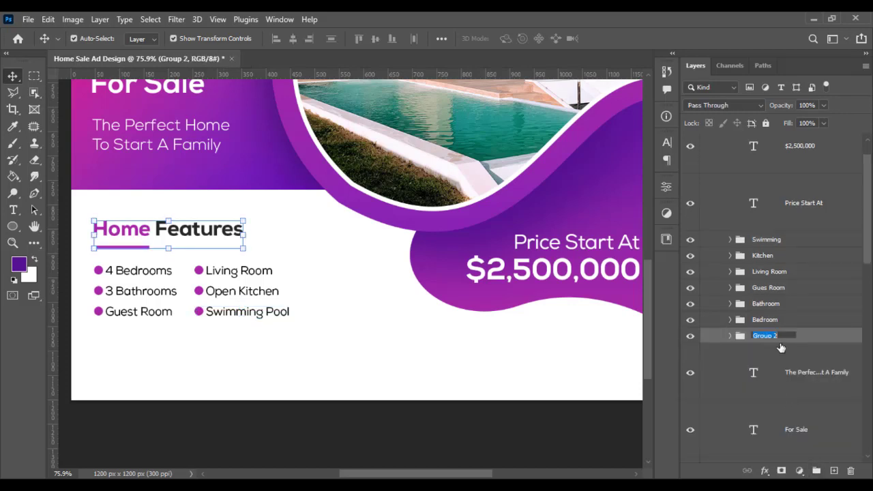
pyautogui.write('Home Featuers')
pyautogui.press('Return')
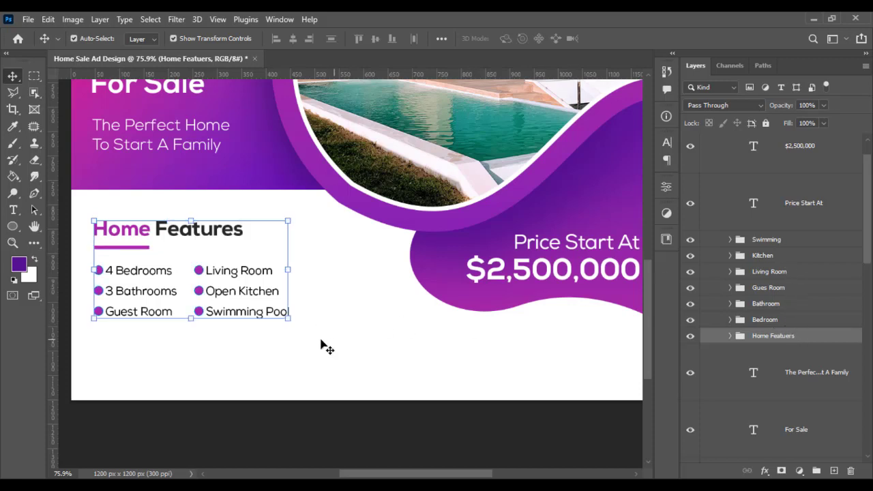
pyautogui.moveTo(289, 321); pyautogui.dragTo(198, 274)
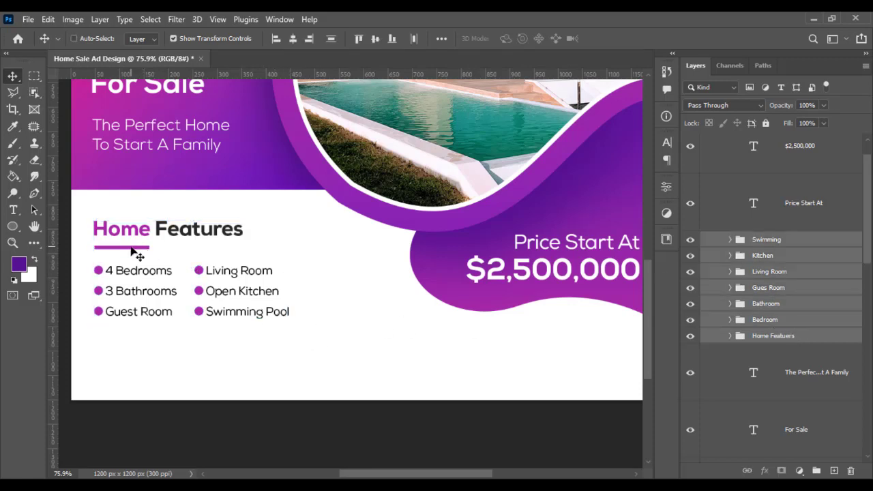
pyautogui.moveTo(131, 250); pyautogui.dragTo(132, 240)
# Step: Paste the phone icon and scale it to 19.78% in the lower-left corner below the feature list
pyautogui.keyDown('ctrl'); pyautogui.click(93, 325); pyautogui.keyUp('ctrl')
pyautogui.scroll(-1, 157, 372)
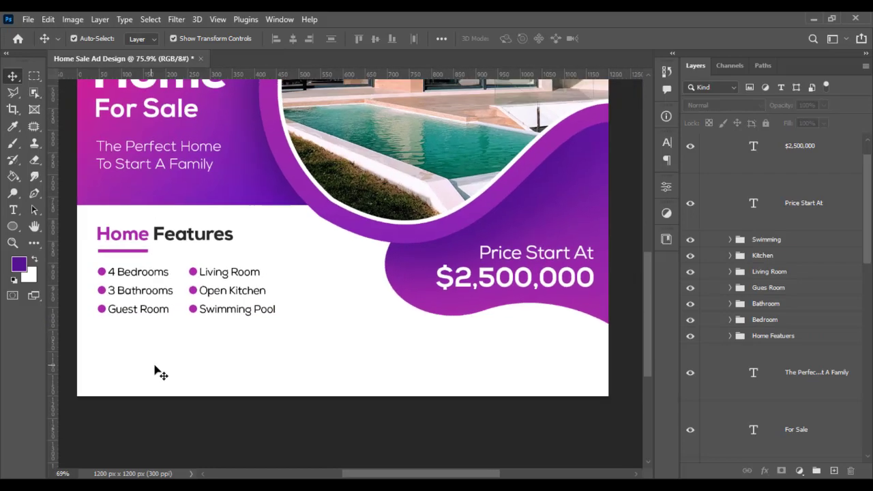
pyautogui.scroll(-2, 161, 372)
pyautogui.scroll(1, 176, 384)
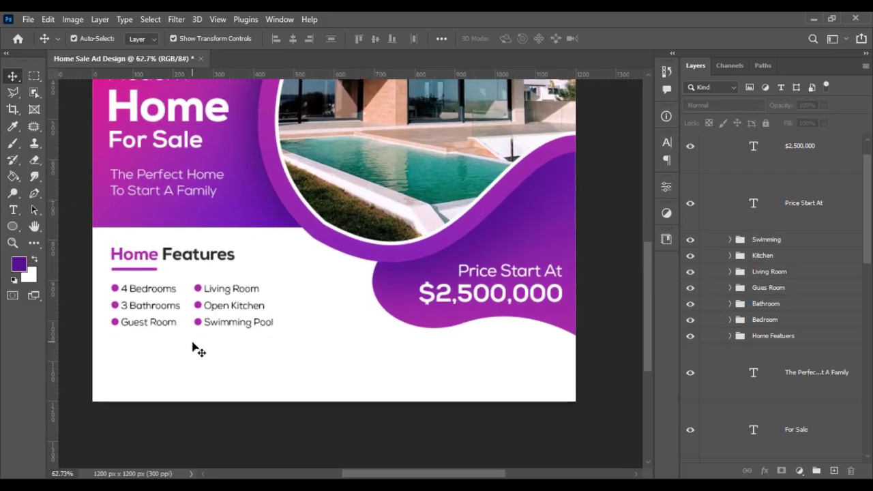
pyautogui.hotkey('ctrl', 'v')
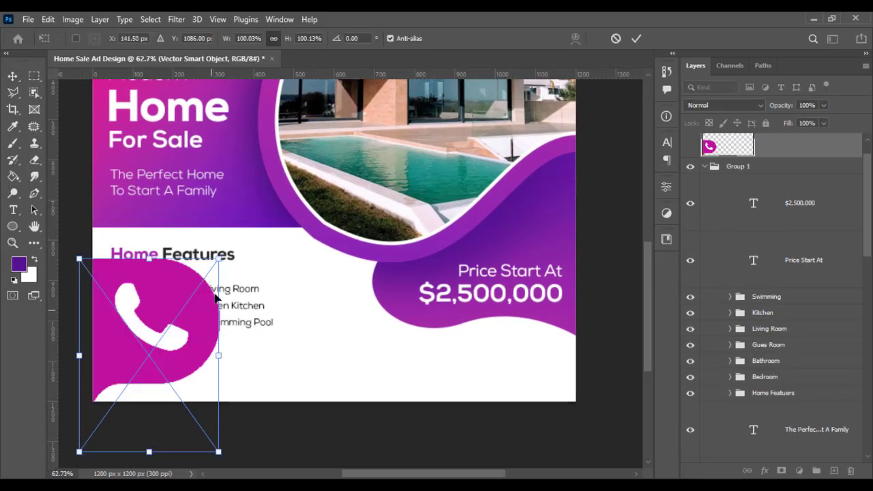
pyautogui.moveTo(218, 258)
pyautogui.mouseDown()
pyautogui.moveTo(157, 346)
pyautogui.moveTo(127, 368)
pyautogui.mouseUp()
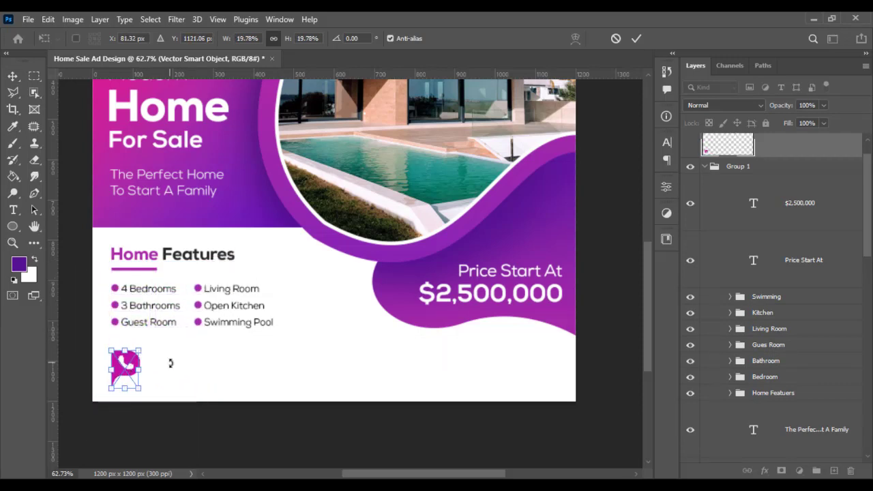
pyautogui.press('Return')
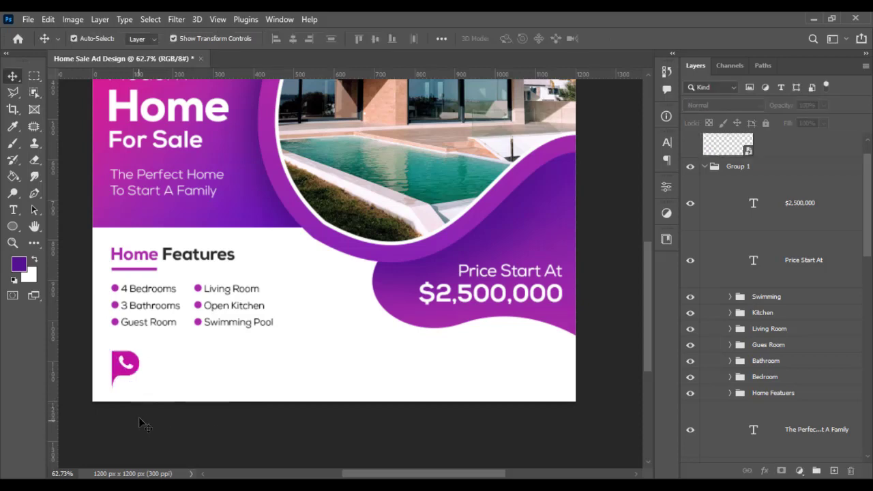
pyautogui.scroll(4, 185, 400)
pyautogui.moveTo(187, 399); pyautogui.dragTo(195, 402)
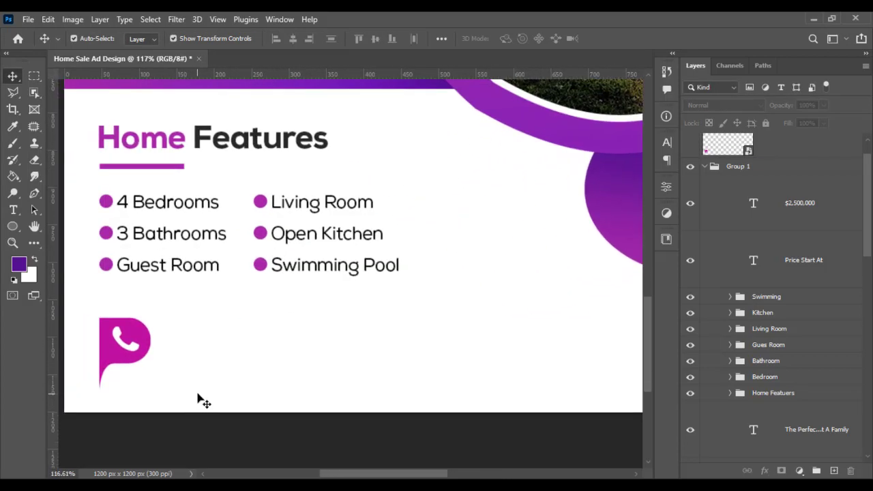
# Step: Start a text line beside the phone icon and set its colour to magenta c0109f
pyautogui.click(13, 209)
pyautogui.click(184, 353)
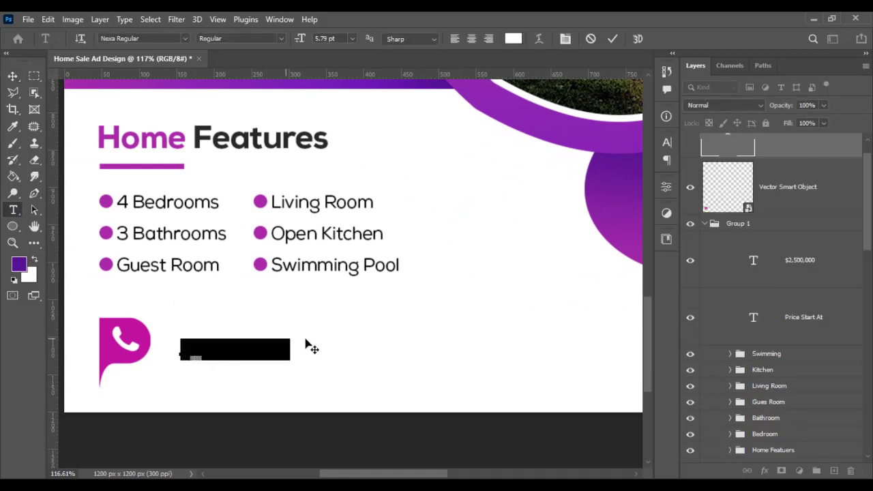
pyautogui.press('BackSpace')
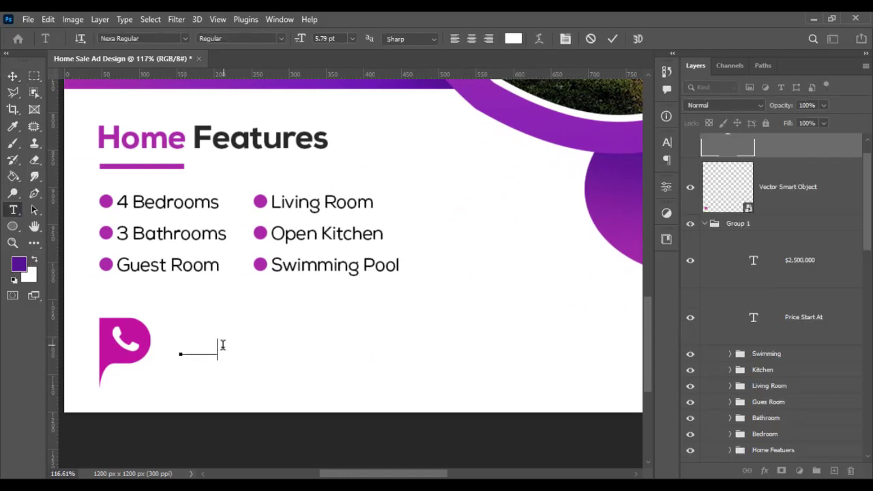
pyautogui.doubleClick(212, 353)
pyautogui.click(514, 39)
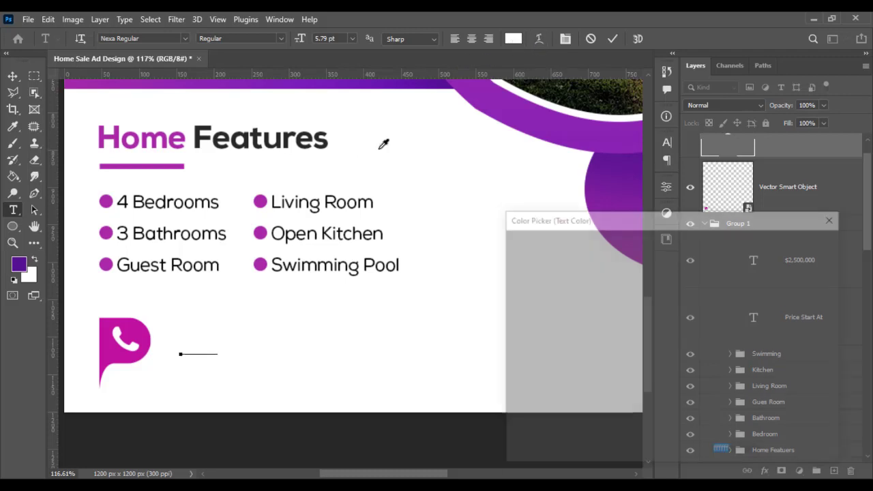
pyautogui.click(152, 330)
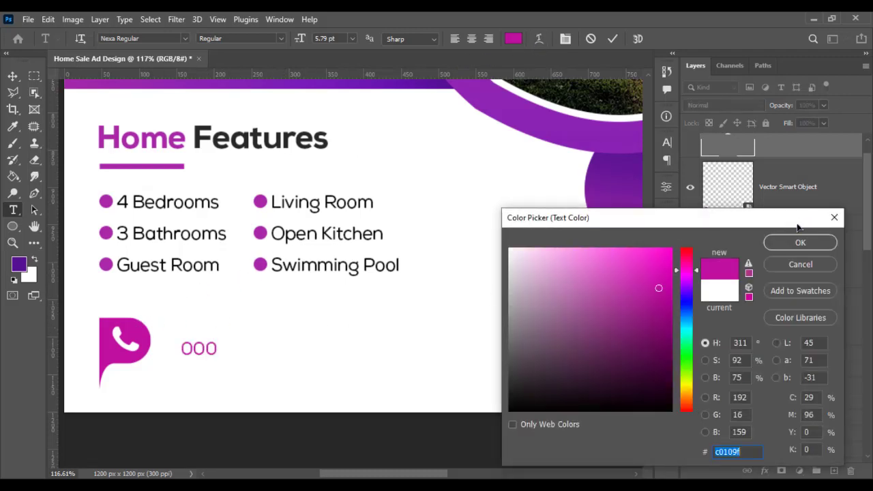
pyautogui.click(800, 242)
# Step: Enter the phone number '123 456 789' beside the icon
pyautogui.press('BackSpace')
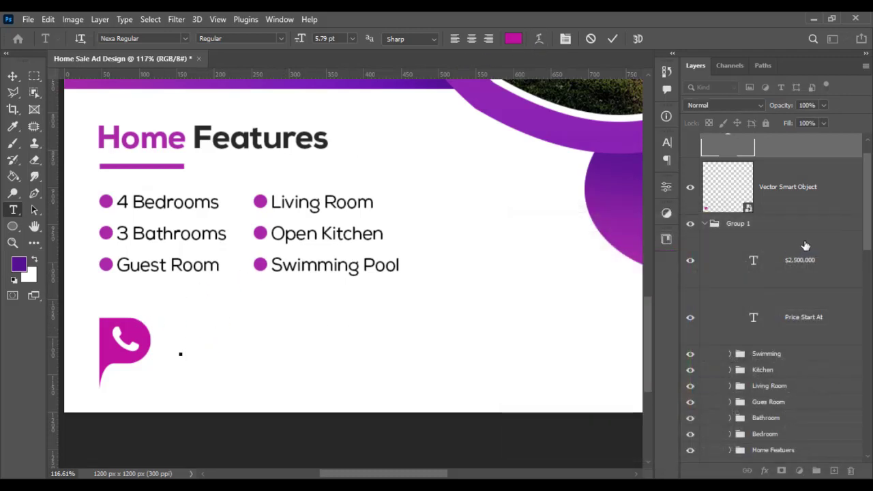
pyautogui.write('0000')
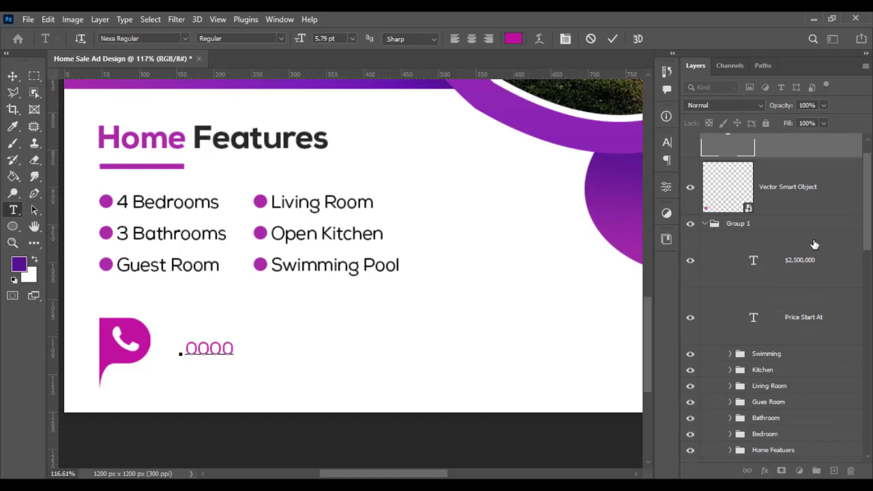
pyautogui.press('BackSpace')
pyautogui.write('234')
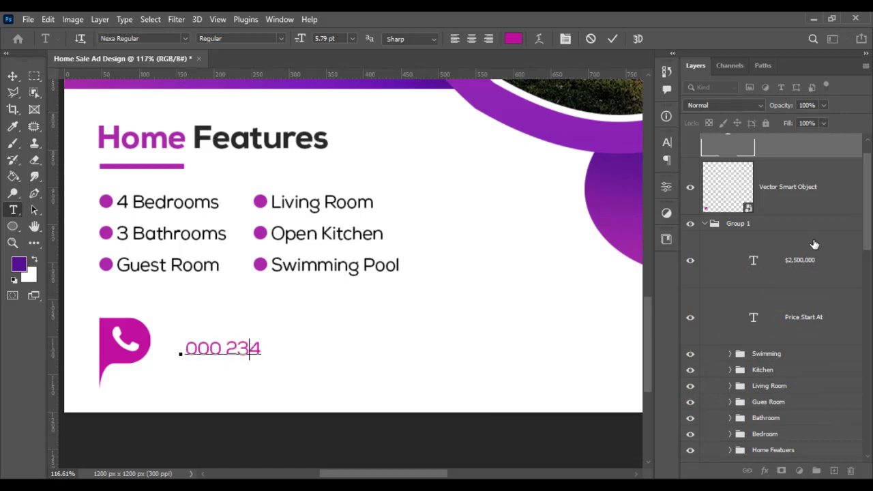
pyautogui.press('BackSpace')
pyautogui.press('BackSpace')
pyautogui.write('34')
pyautogui.press('BackSpace')
pyautogui.press('BackSpace')
pyautogui.press('BackSpace')
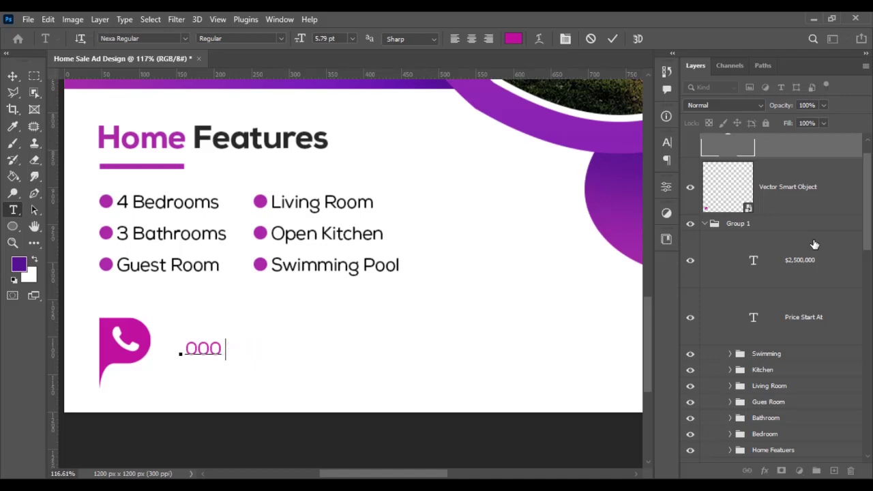
pyautogui.write('2')
pyautogui.press('BackSpace')
pyautogui.press('BackSpace')
pyautogui.write('12')
pyautogui.write('3 456 78')
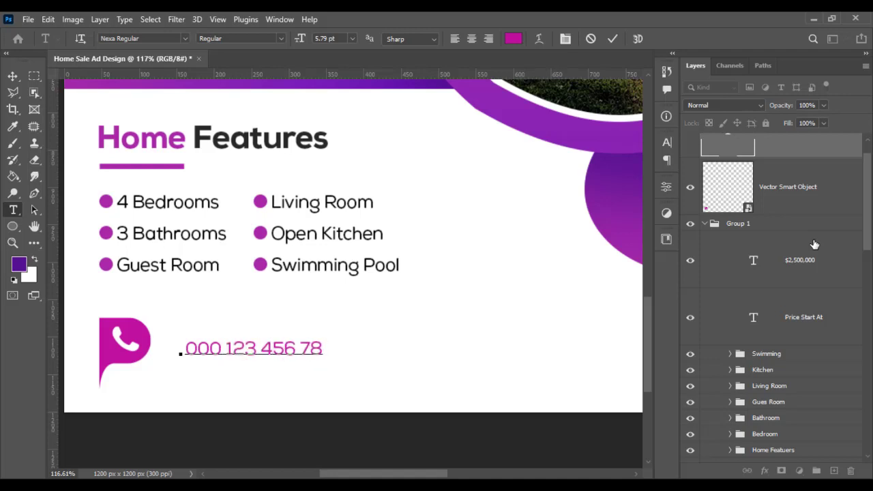
pyautogui.write('9')
pyautogui.hotkey('ctrl', 'Return')
# Step: Set the phone number's font to Nexa XBold
pyautogui.hotkey('ctrl', 'a')
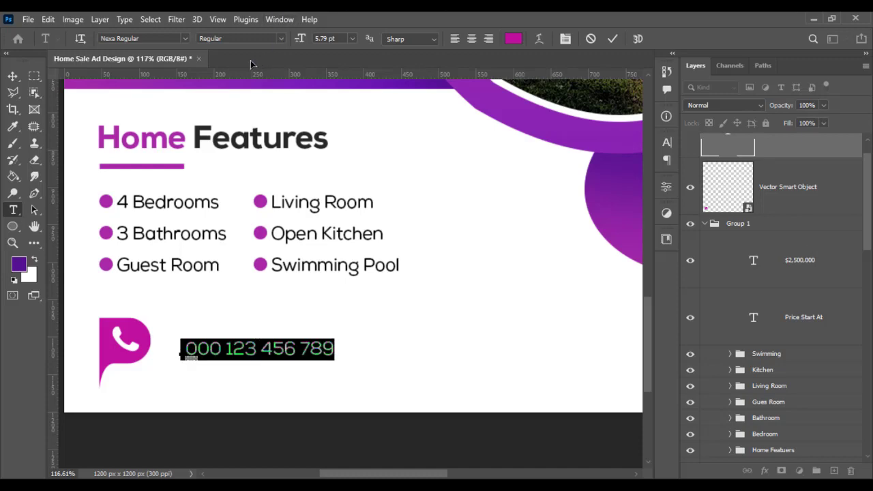
pyautogui.click(162, 38)
pyautogui.write('nexa')
pyautogui.press('Down')
pyautogui.press('Down')
pyautogui.press('Down')
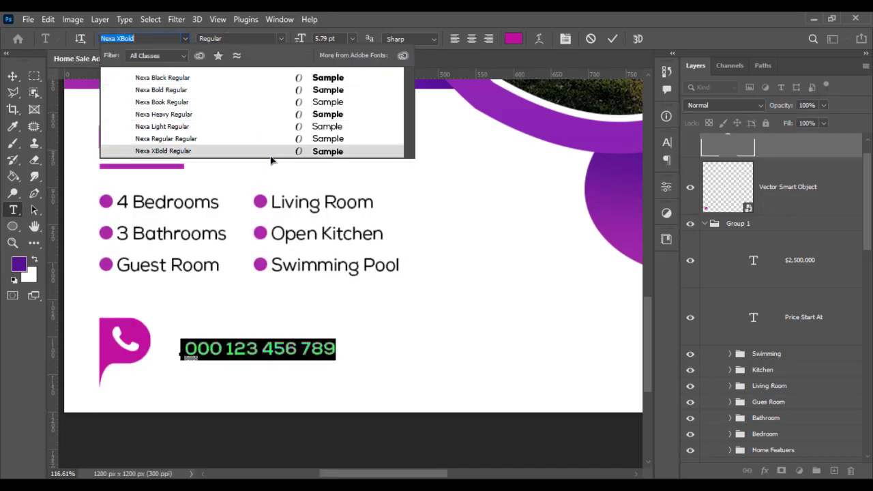
pyautogui.press('Return')
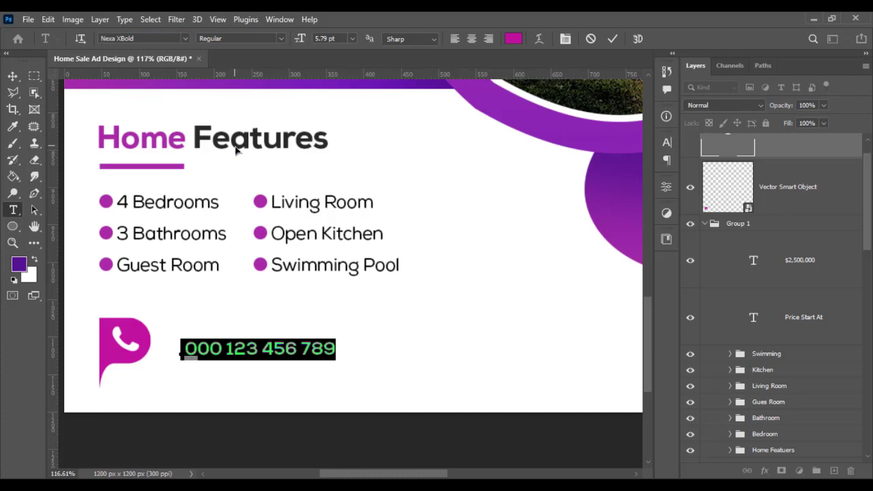
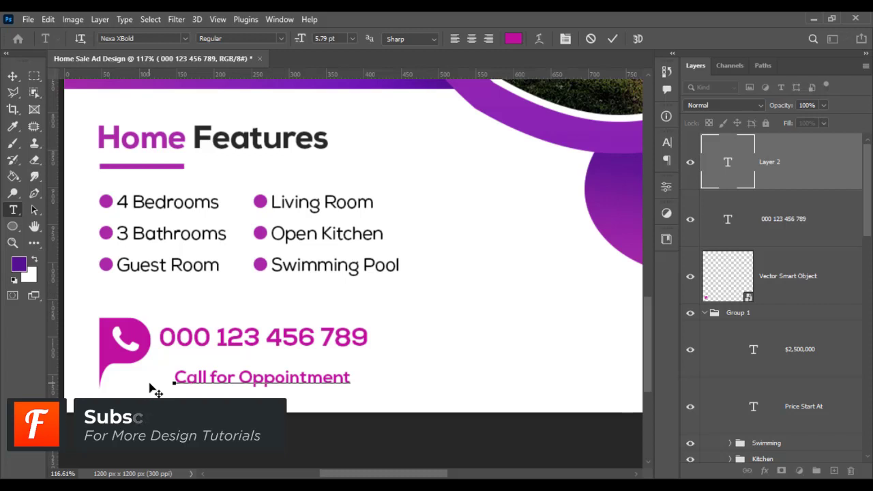
# Step: Correct the 'Oppointment' typo and set the line in Nexa Regular, grey #7f7f7f
pyautogui.click(242, 377)
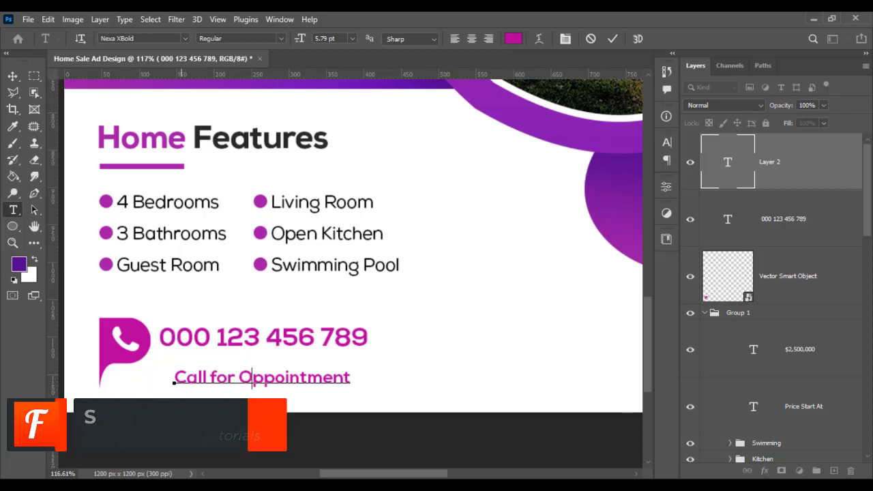
pyautogui.press('Delete')
pyautogui.write('a')
pyautogui.hotkey('ctrl', 'a')
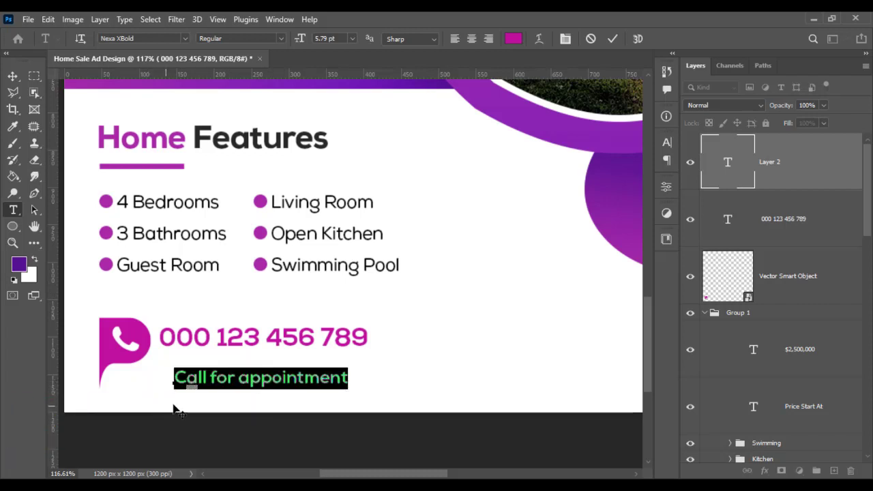
pyautogui.click(137, 38)
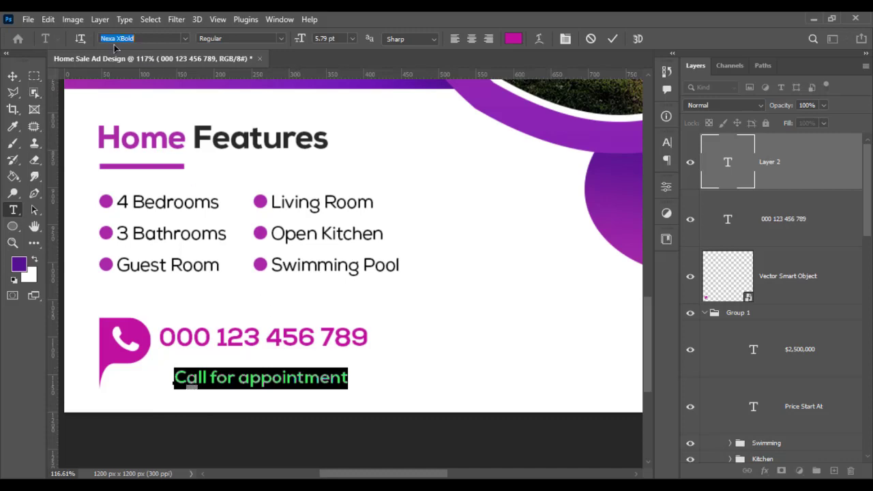
pyautogui.write('Nexa')
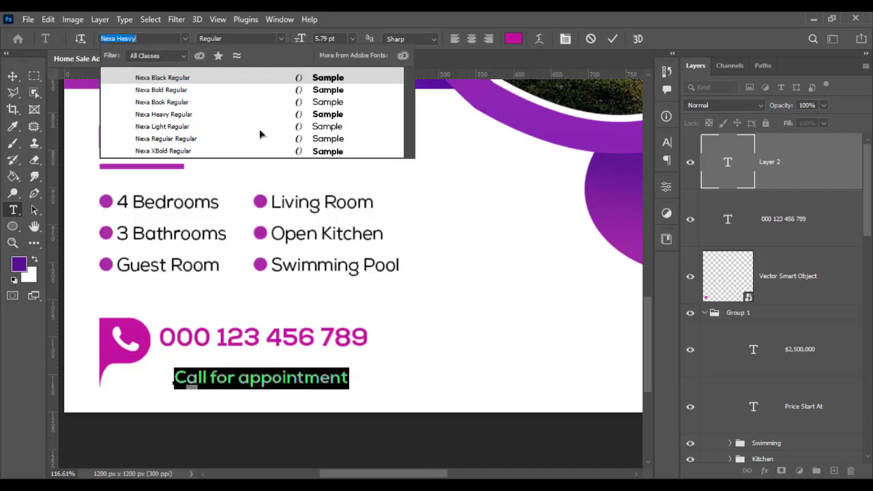
pyautogui.click(273, 140)
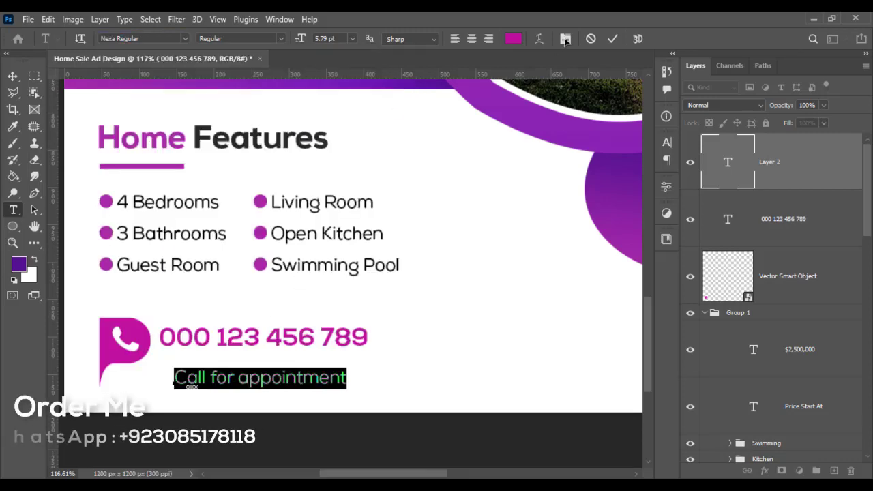
pyautogui.click(514, 38)
pyautogui.write('7f7f7f')
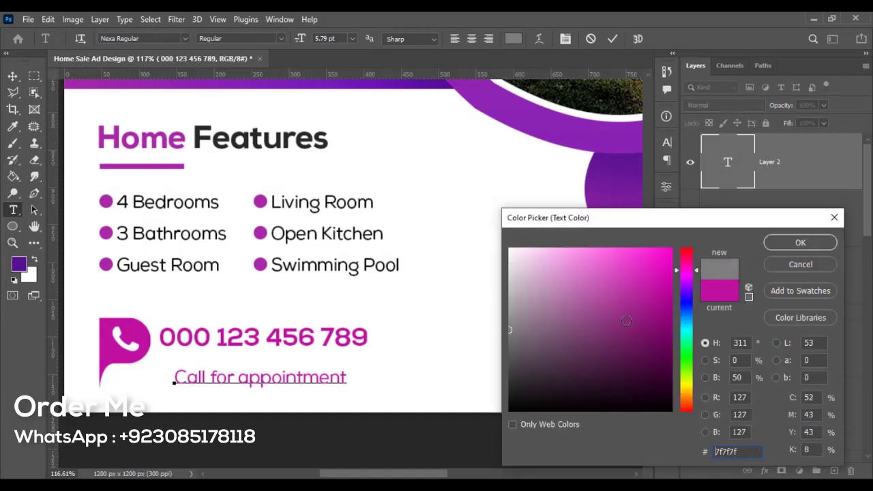
pyautogui.click(800, 243)
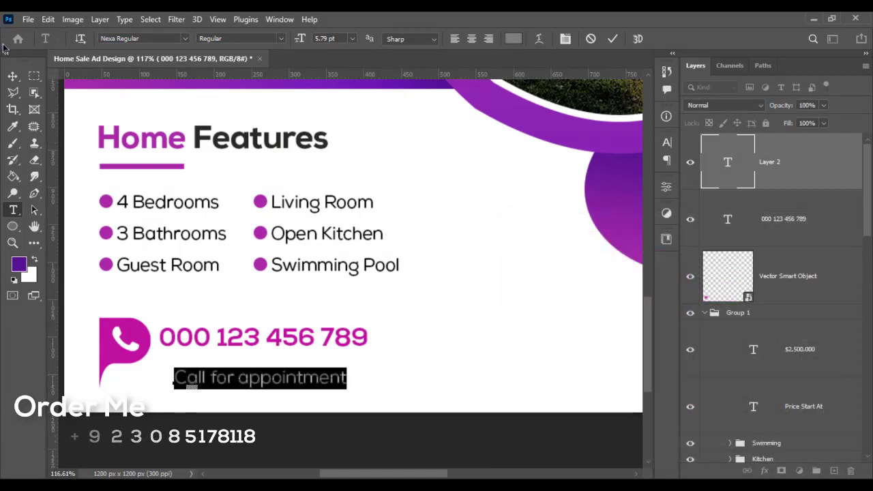
pyautogui.hotkey('ctrl', 'Return')
# Step: Move the appointment line under the phone number, left-aligned, and scale it smaller
pyautogui.press('v')
pyautogui.moveTo(345, 390); pyautogui.dragTo(331, 376)
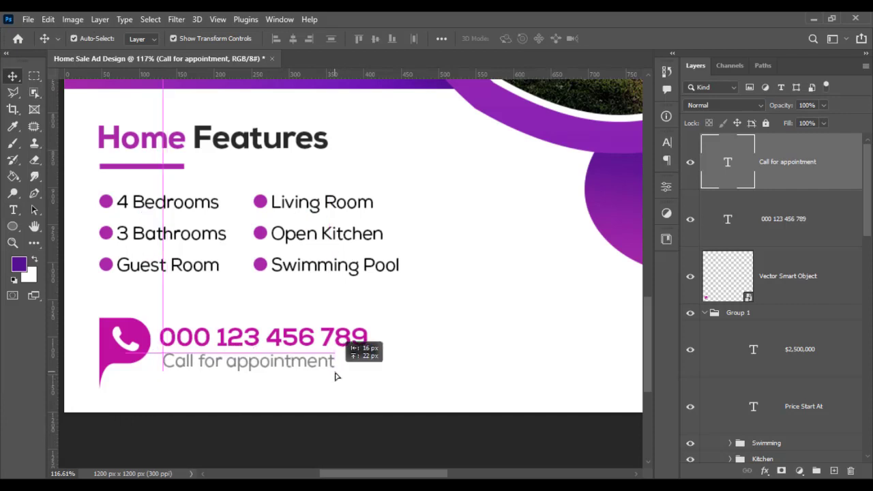
pyautogui.moveTo(331, 376); pyautogui.dragTo(308, 363)
pyautogui.hotkey('ctrl', 't')
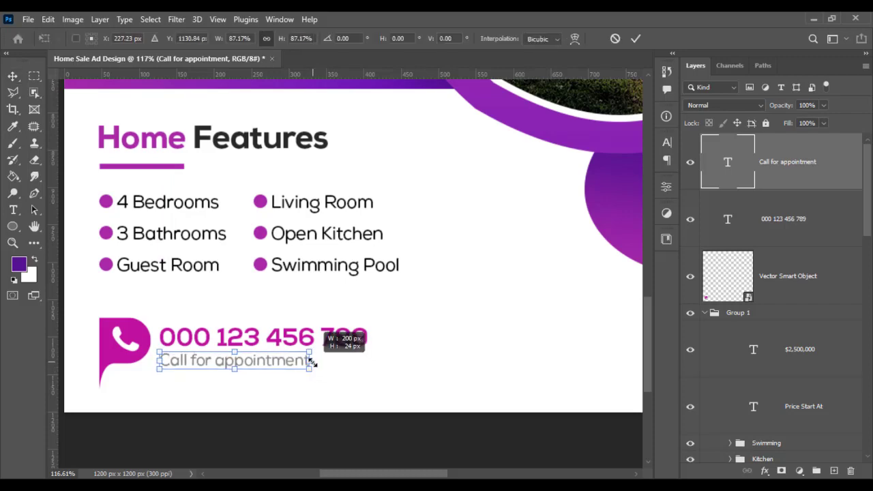
pyautogui.press('Return')
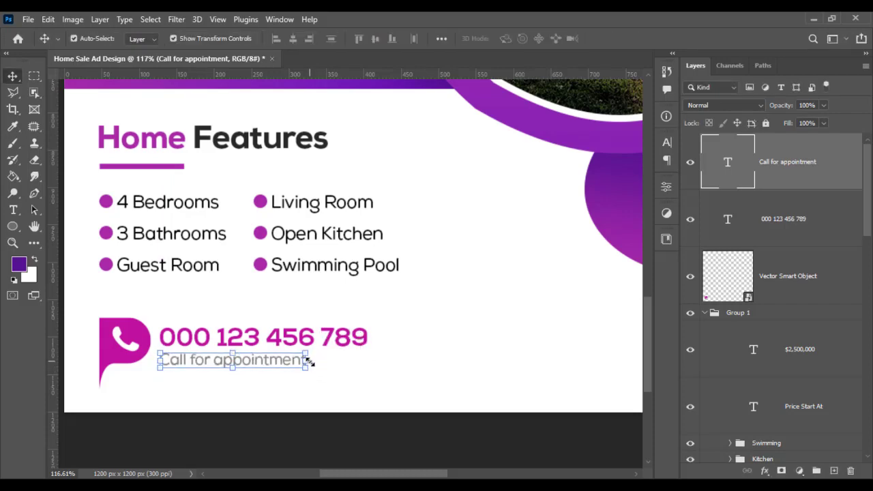
pyautogui.click(376, 432)
pyautogui.scroll(-2, 396, 410)
pyautogui.moveTo(382, 388); pyautogui.dragTo(347, 405)
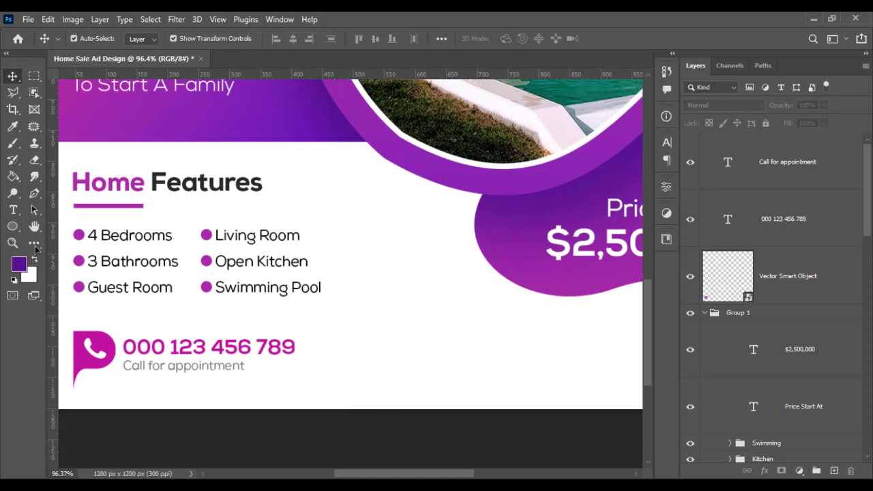
# Step: Draw a rounded pill right of the phone number, filled with the phone icon's magenta
pyautogui.click(12, 226)
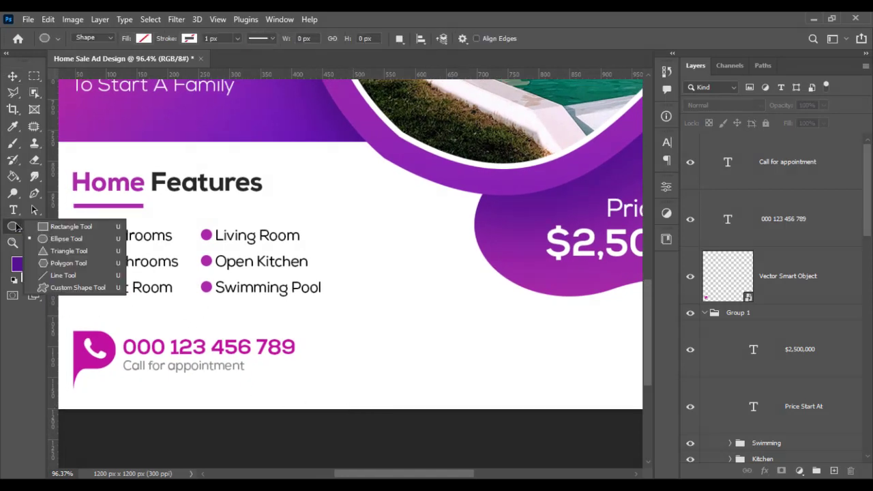
pyautogui.click(68, 226)
pyautogui.moveTo(346, 338)
pyautogui.mouseDown()
pyautogui.moveTo(495, 380)
pyautogui.moveTo(486, 379)
pyautogui.mouseUp()
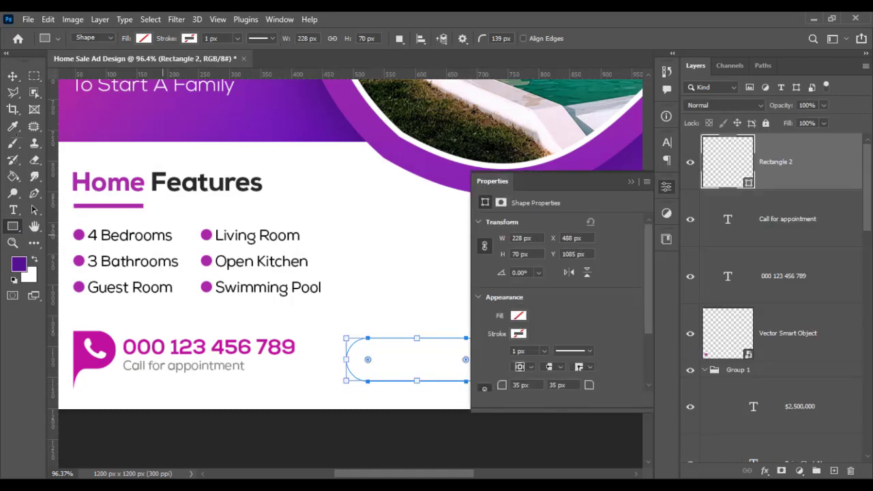
pyautogui.doubleClick(715, 184)
pyautogui.click(100, 337)
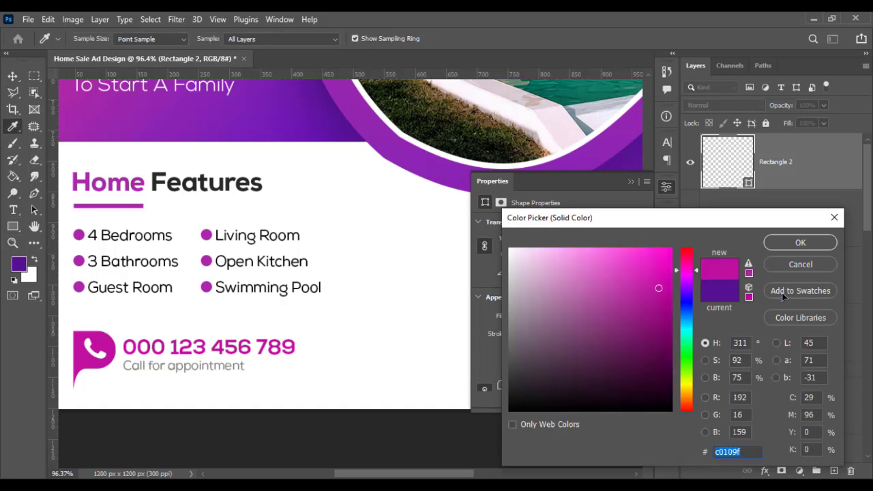
pyautogui.click(795, 246)
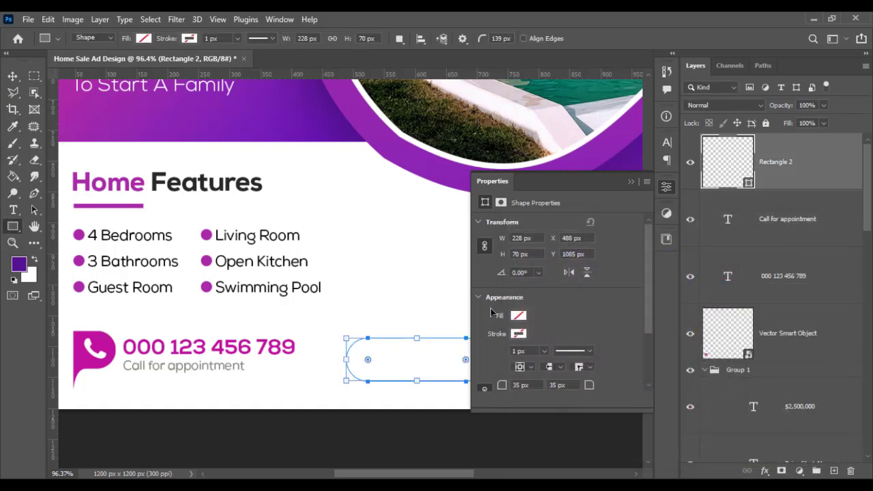
pyautogui.click(520, 318)
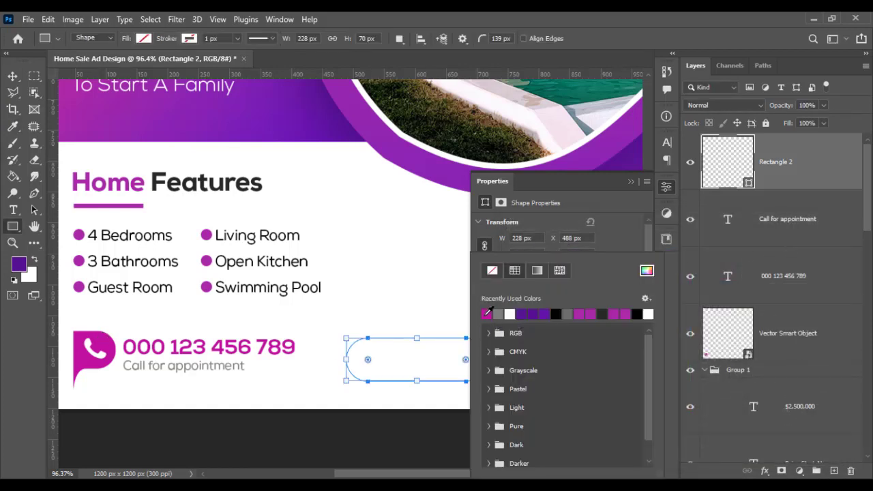
pyautogui.click(487, 314)
# Step: Move the magenta pill up level with the phone number
pyautogui.press('v')
pyautogui.press('v')
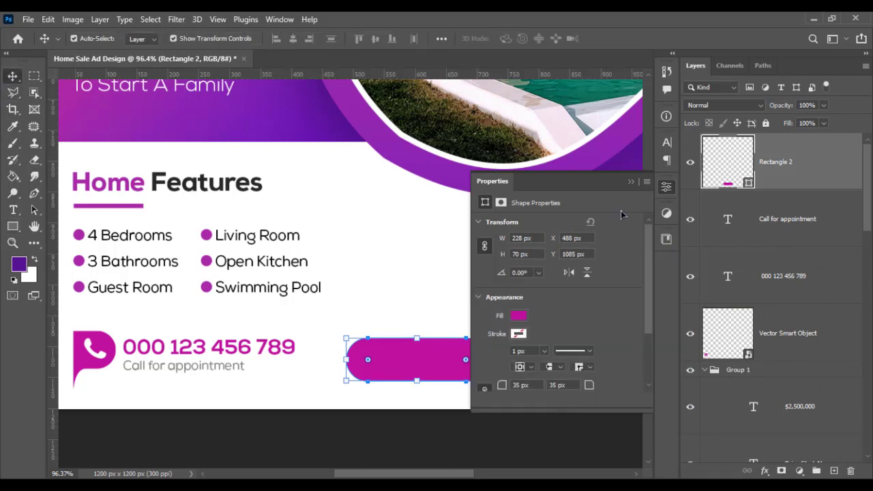
pyautogui.click(631, 183)
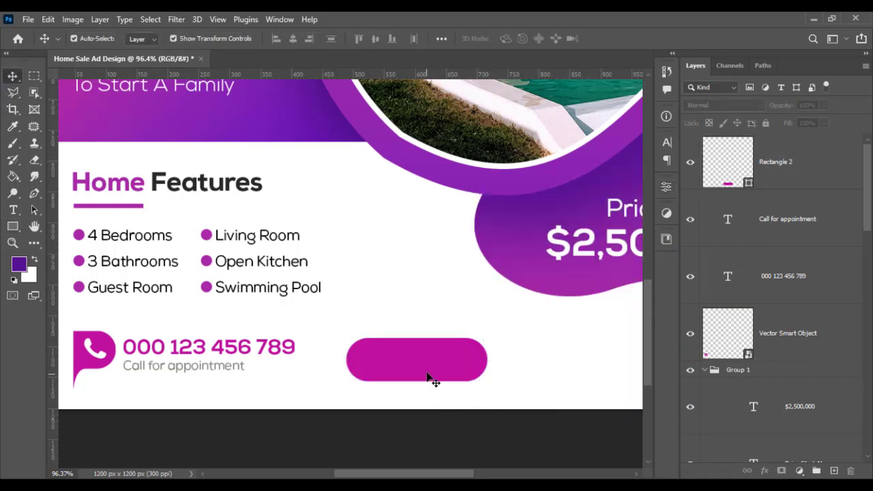
pyautogui.moveTo(429, 376); pyautogui.dragTo(427, 372)
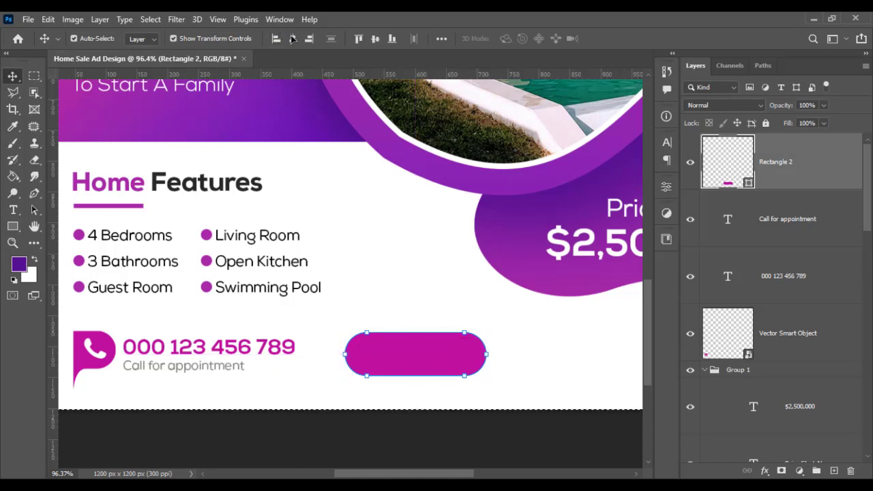
pyautogui.click(311, 447)
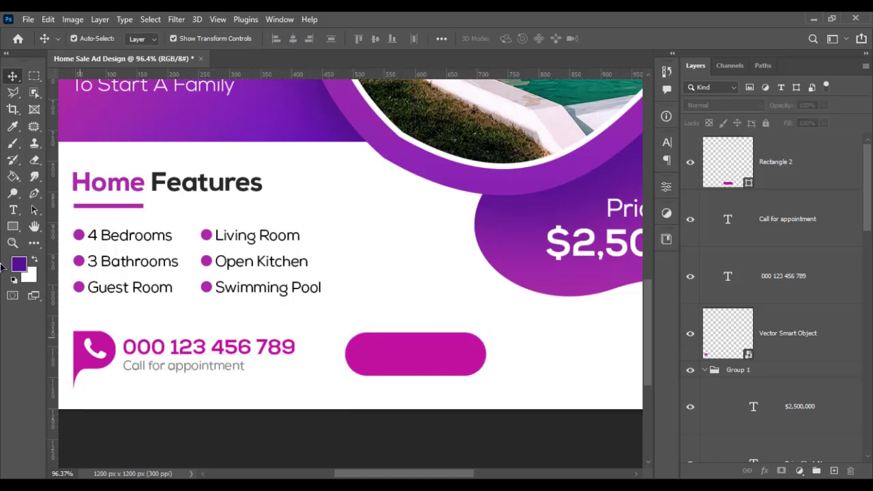
pyautogui.click(13, 211)
# Step: Add a 'Book Now!' text line in white Nexa
pyautogui.click(282, 387)
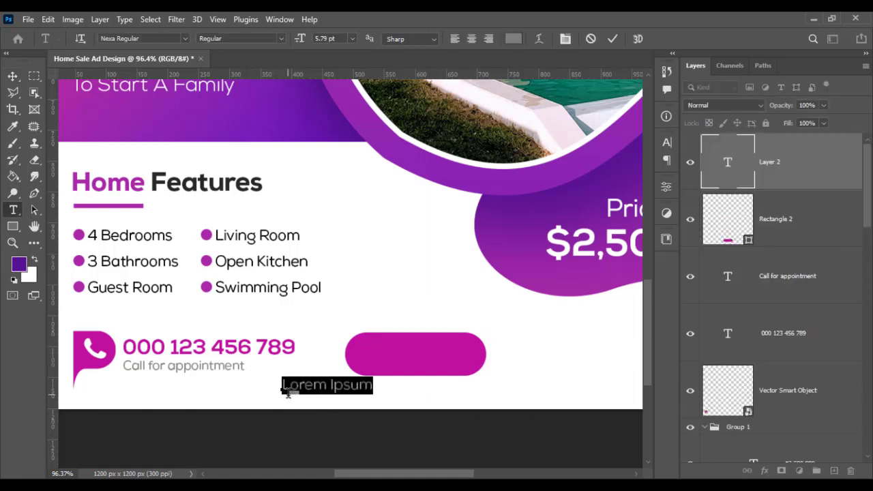
pyautogui.write('Bo')
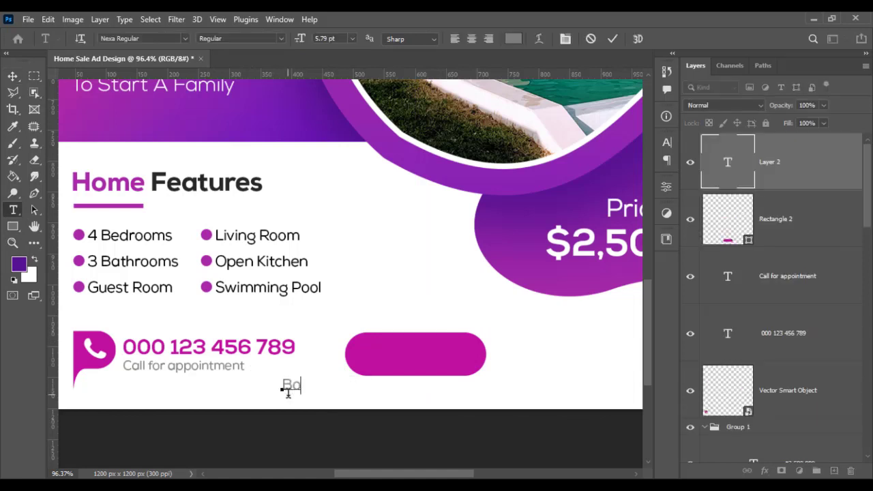
pyautogui.write('ok Now!')
pyautogui.hotkey('ctrl', 'a')
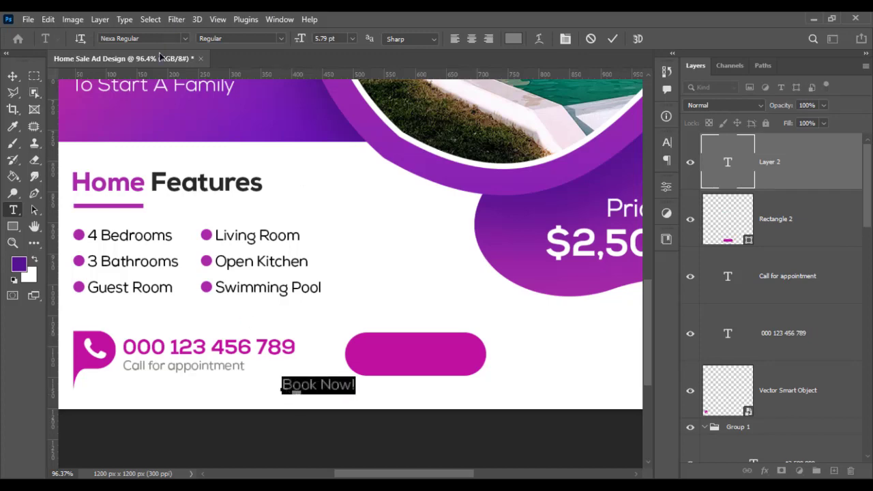
pyautogui.click(144, 38)
pyautogui.write('nexa')
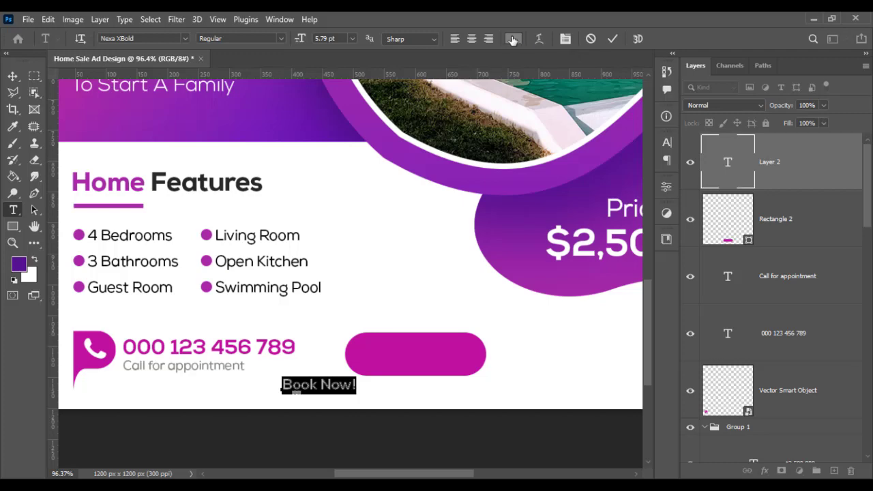
pyautogui.click(513, 39)
pyautogui.click(509, 249)
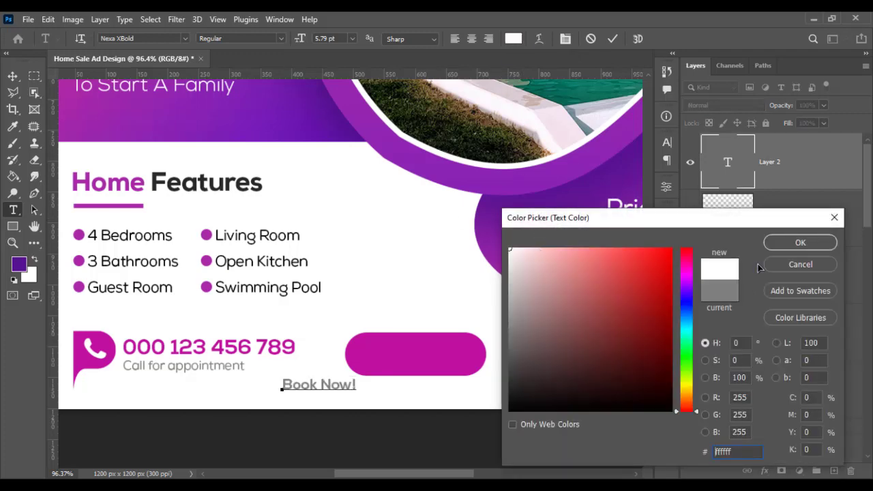
pyautogui.click(789, 242)
pyautogui.click(12, 76)
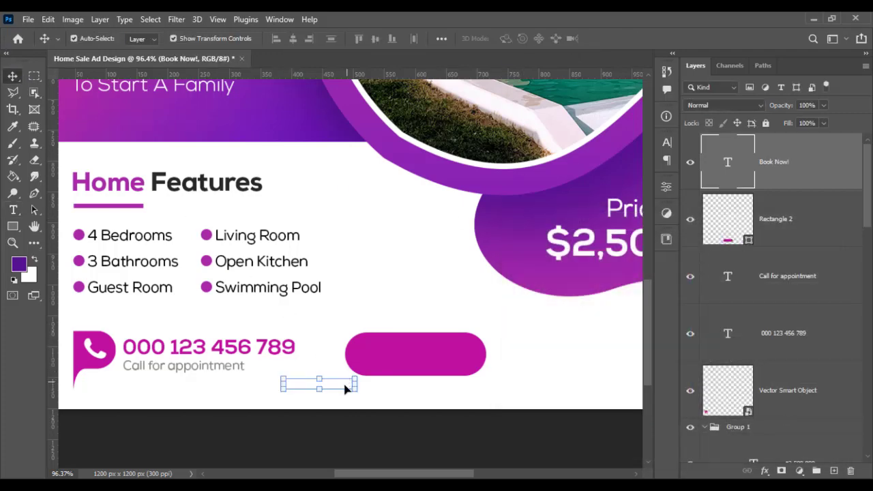
# Step: Centre the Book Now! text on the pink button and enlarge it to about 132%
pyautogui.moveTo(345, 388); pyautogui.dragTo(441, 359)
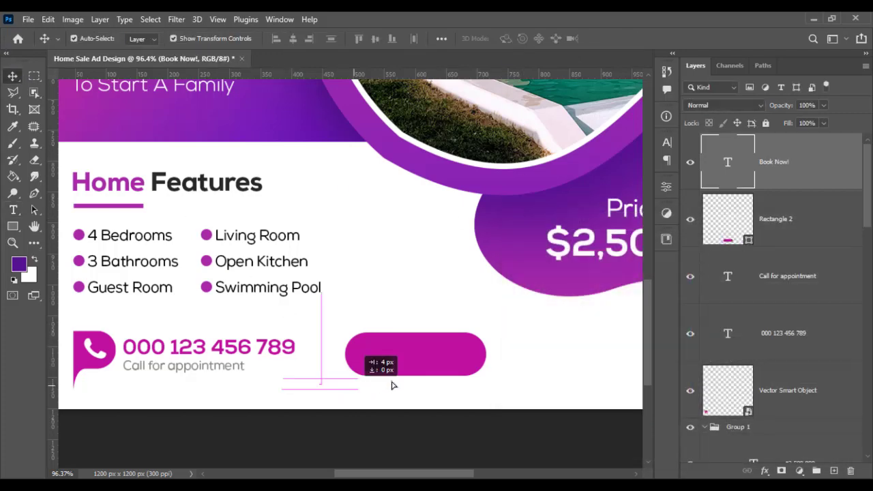
pyautogui.click(760, 227)
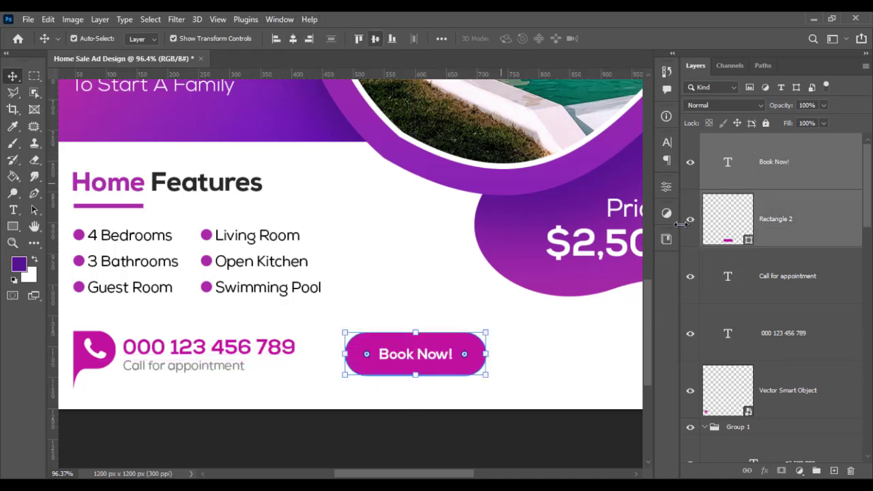
pyautogui.click(785, 178)
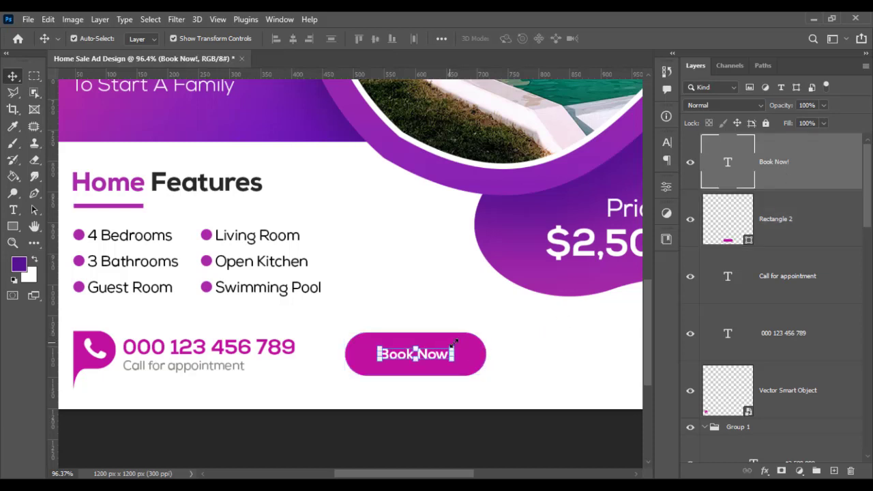
pyautogui.moveTo(453, 342); pyautogui.dragTo(465, 344)
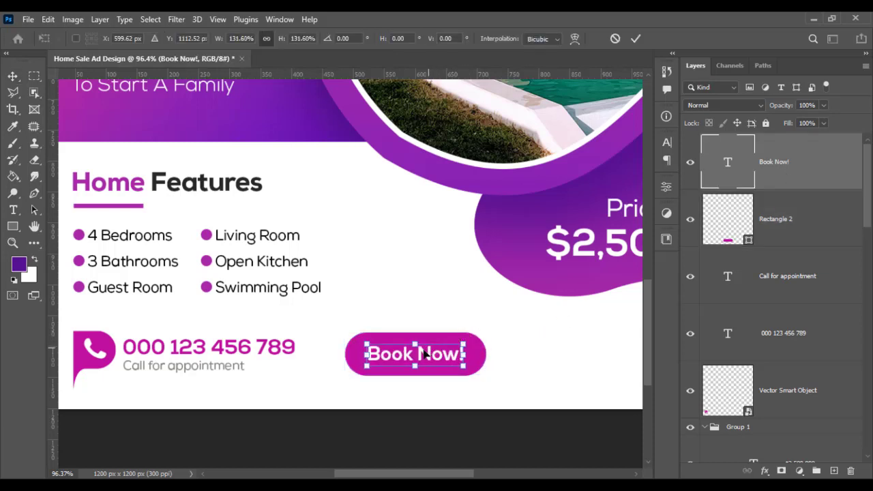
pyautogui.press('Return')
pyautogui.moveTo(467, 404)
pyautogui.mouseDown()
pyautogui.moveTo(204, 397)
pyautogui.moveTo(243, 406)
pyautogui.mouseUp()
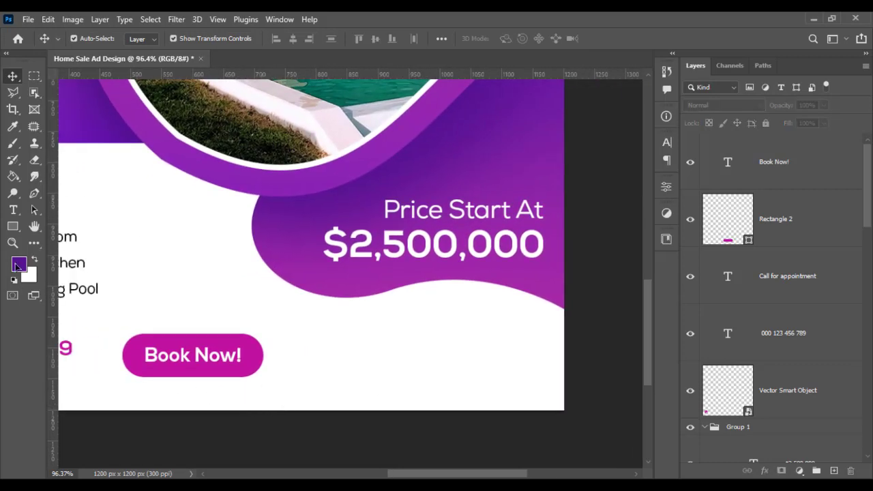
# Step: Add a 'More Visit Us' text line coloured with the button's magenta #c0109f
pyautogui.keyDown('alt'); pyautogui.scroll(-2, 184, 352); pyautogui.keyUp('alt')
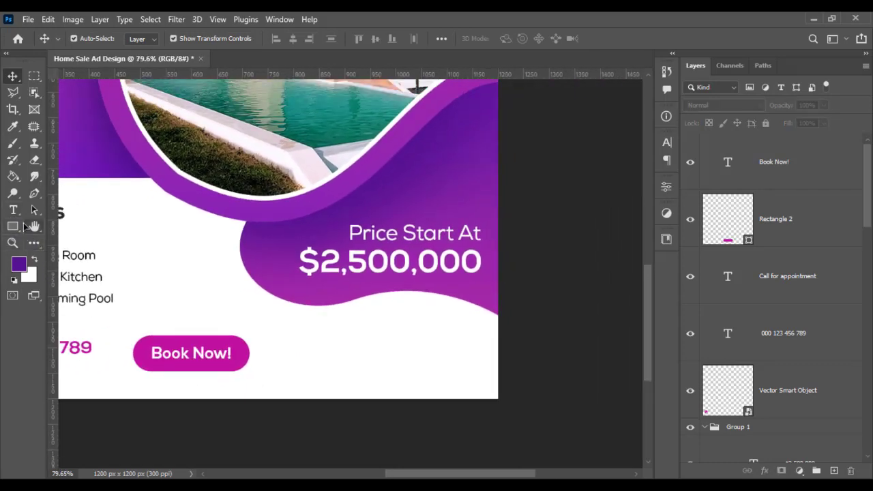
pyautogui.press('t')
pyautogui.click(311, 358)
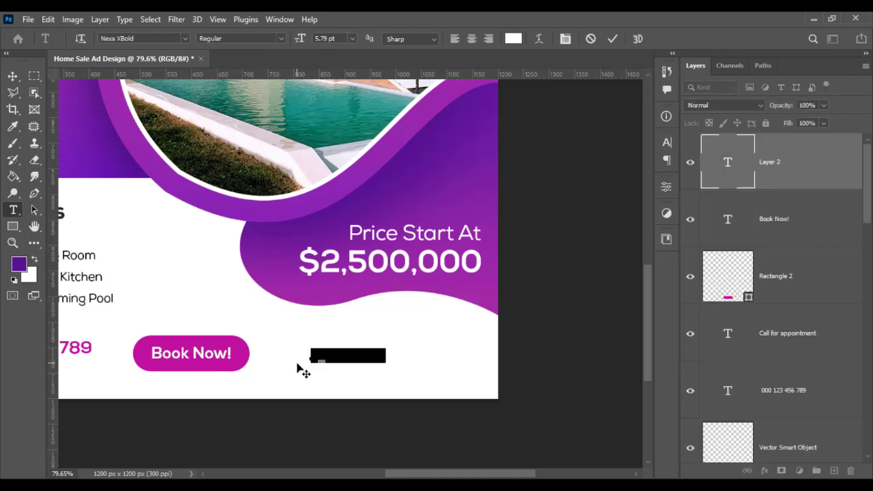
pyautogui.press('BackSpace')
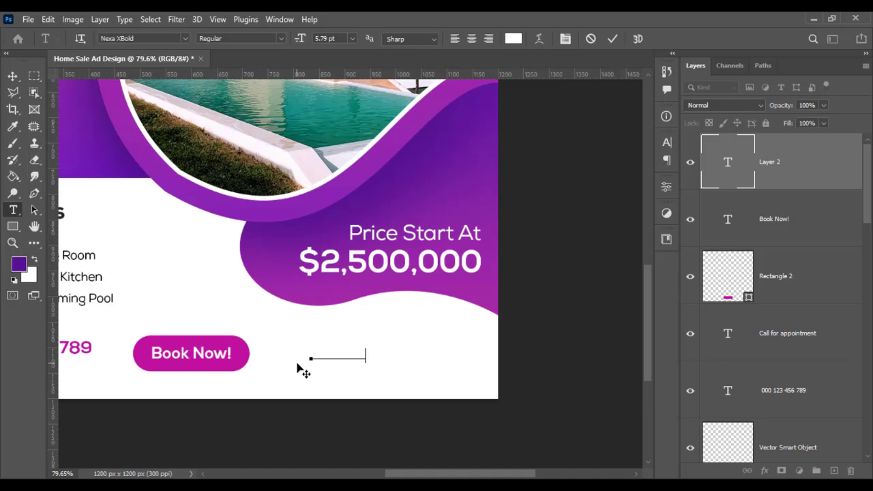
pyautogui.hotkey('ctrl', 'a')
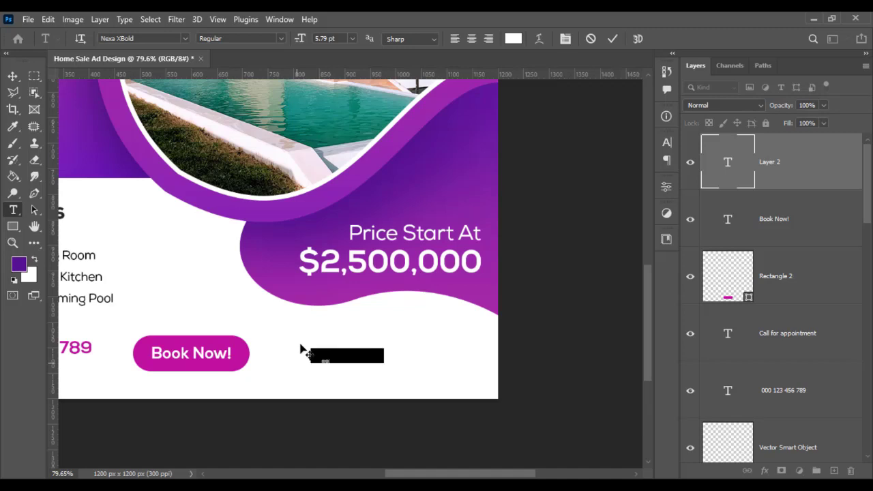
pyautogui.click(514, 38)
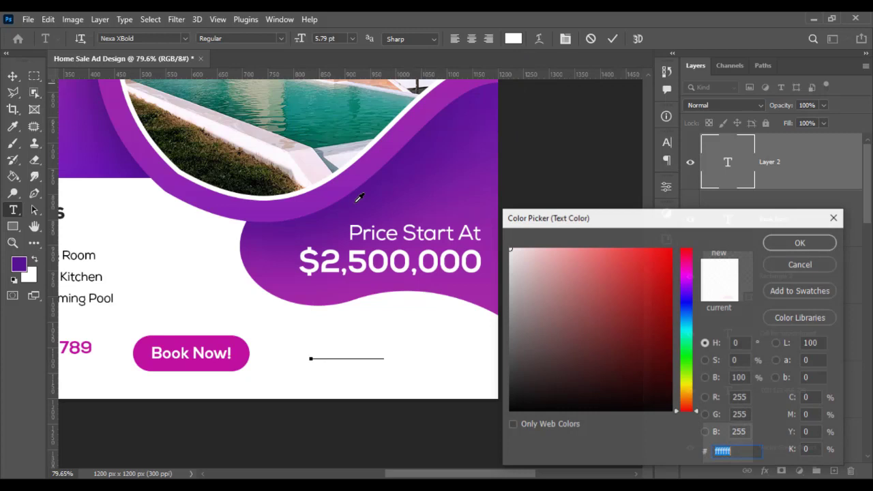
pyautogui.click(251, 350)
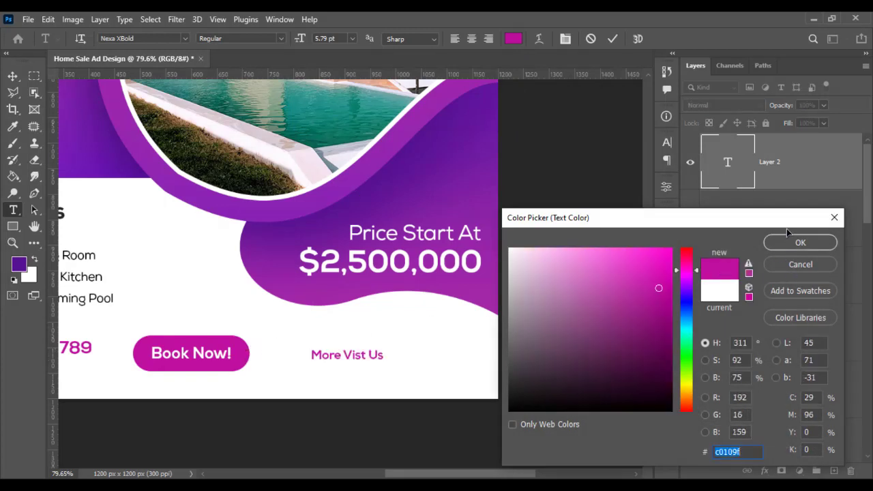
pyautogui.click(802, 243)
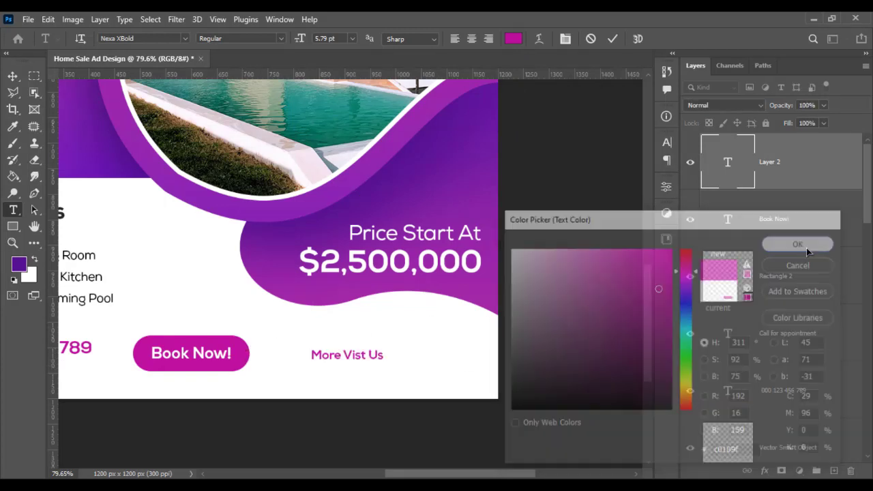
pyautogui.click(360, 355)
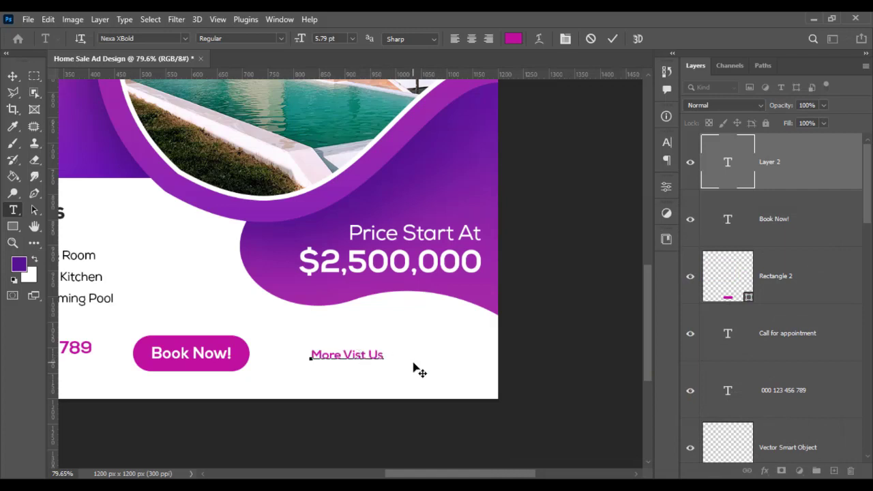
pyautogui.write('i')
pyautogui.hotkey('ctrl', 'a')
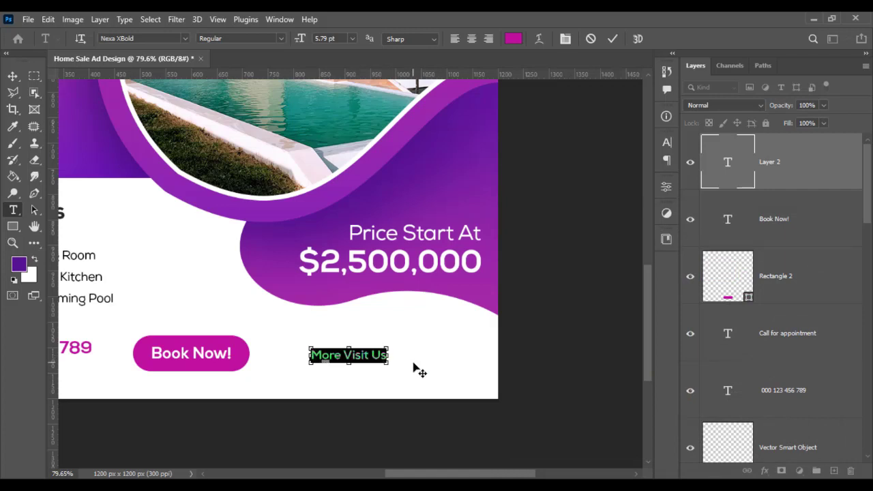
pyautogui.click(13, 77)
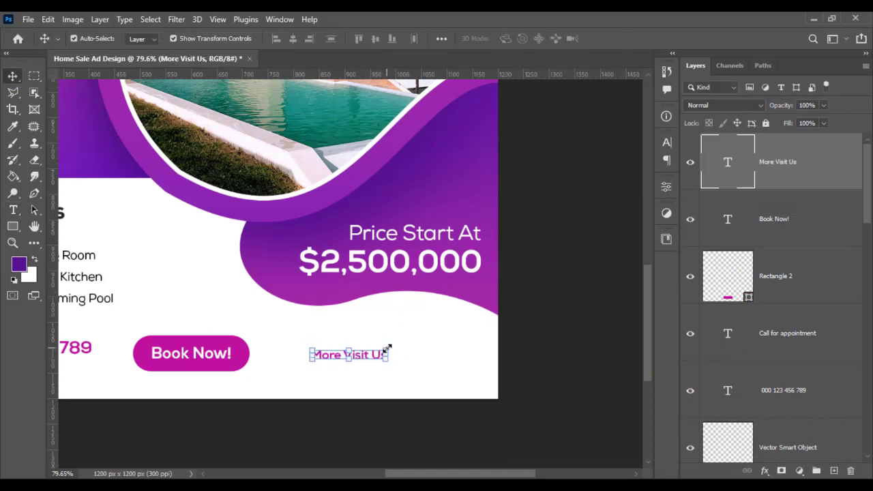
# Step: Scale More Visit Us to 145% and place it right of the button, level with it
pyautogui.moveTo(388, 349); pyautogui.dragTo(427, 343)
pyautogui.press('Return')
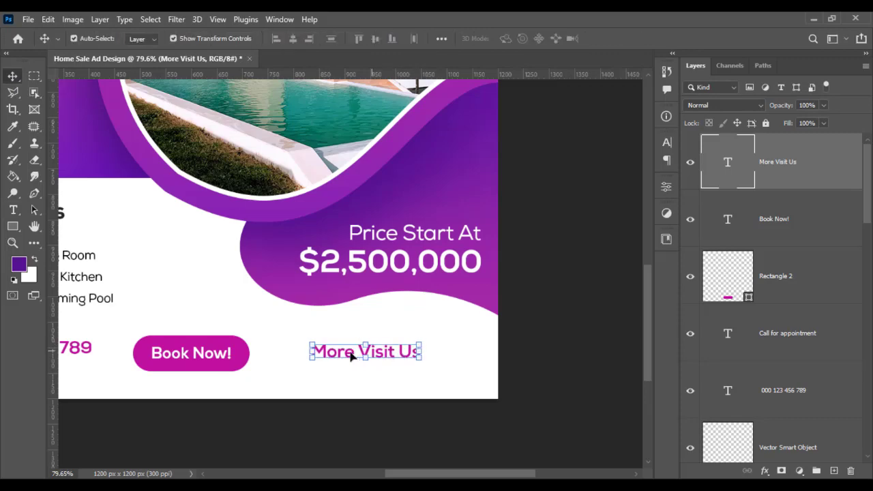
pyautogui.scroll(1, 369, 362)
pyautogui.scroll(2, 421, 353)
pyautogui.scroll(1, 421, 353)
pyautogui.moveTo(425, 354); pyautogui.dragTo(496, 360)
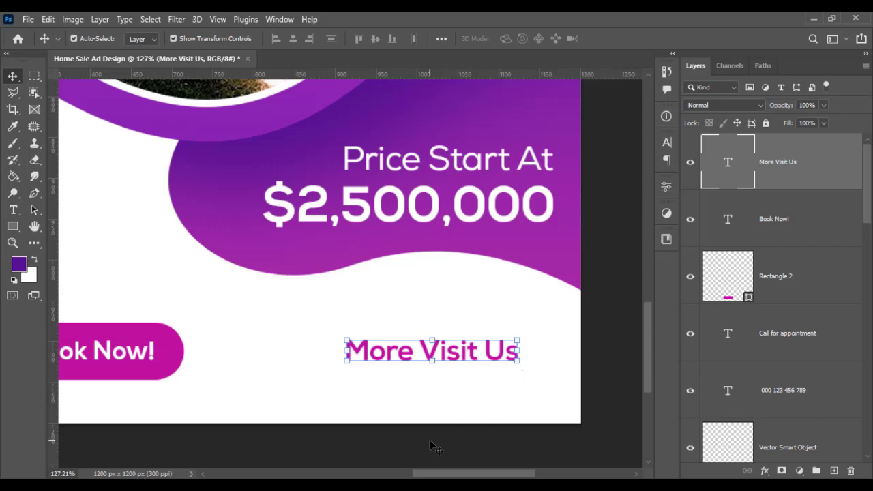
# Step: Start a website text line in Nexa Regular below the button row, then cancel it
pyautogui.click(12, 210)
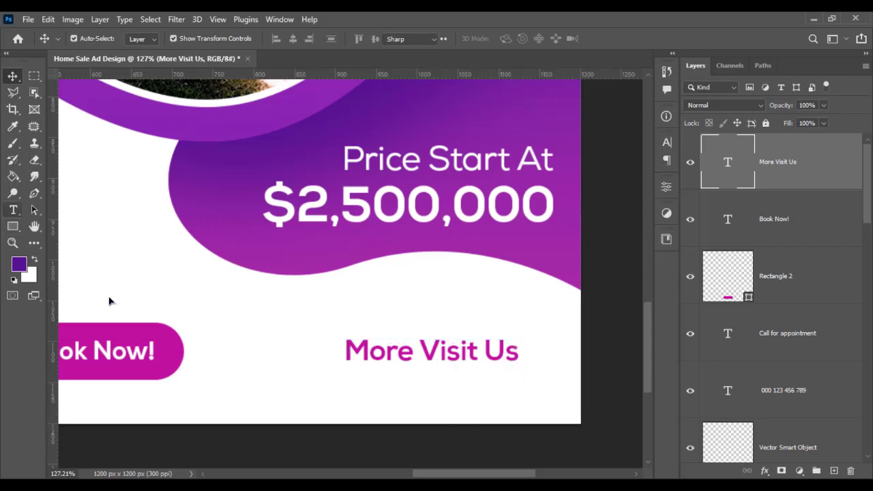
pyautogui.click(218, 397)
pyautogui.write('W ')
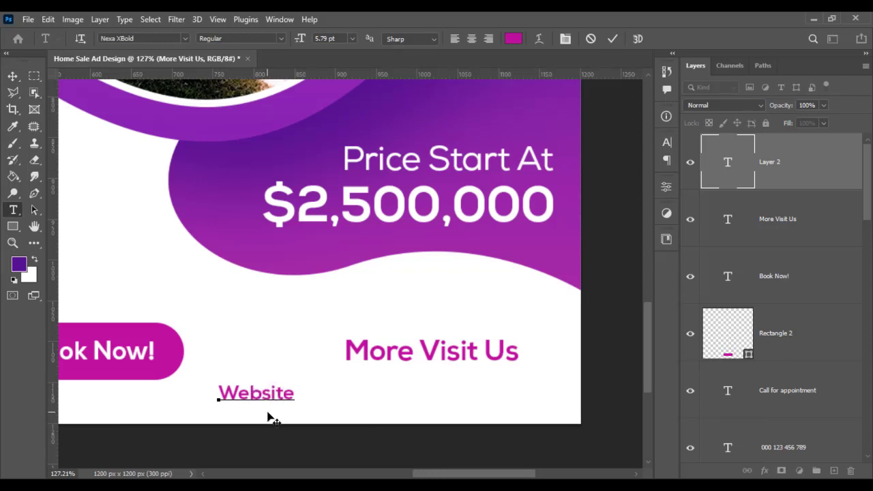
pyautogui.write(' Address')
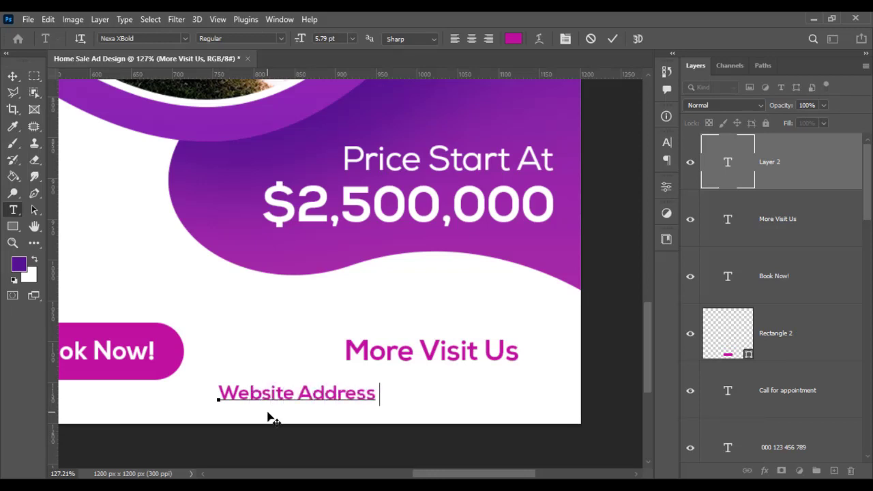
pyautogui.write('Here')
pyautogui.hotkey('ctrl', 'a')
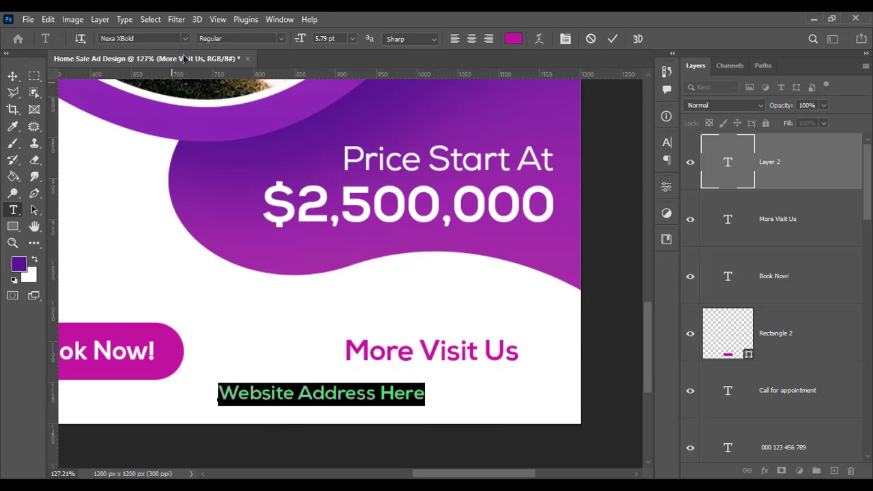
pyautogui.click(151, 37)
pyautogui.write('nexa')
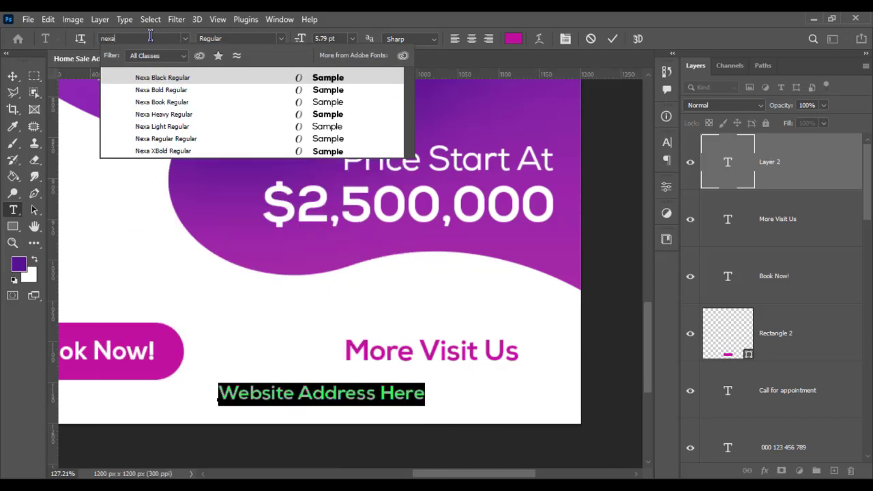
pyautogui.click(268, 139)
pyautogui.scroll(-5, 376, 280)
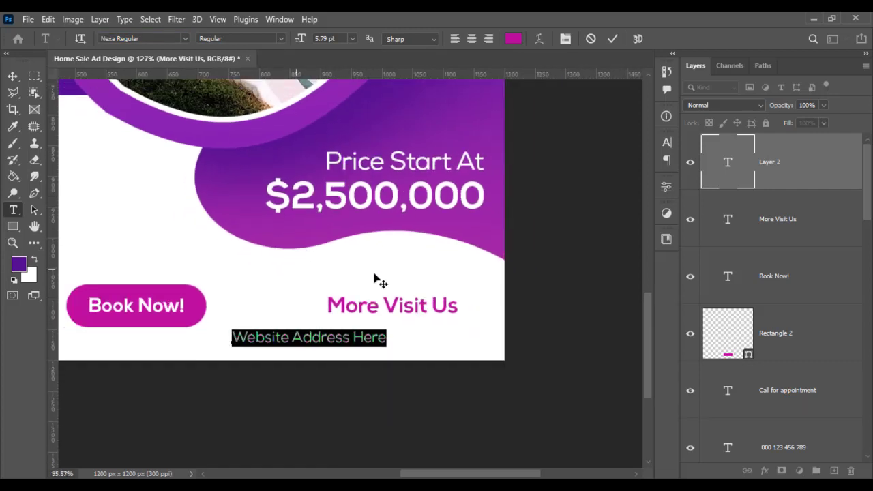
pyautogui.press('ctrl')
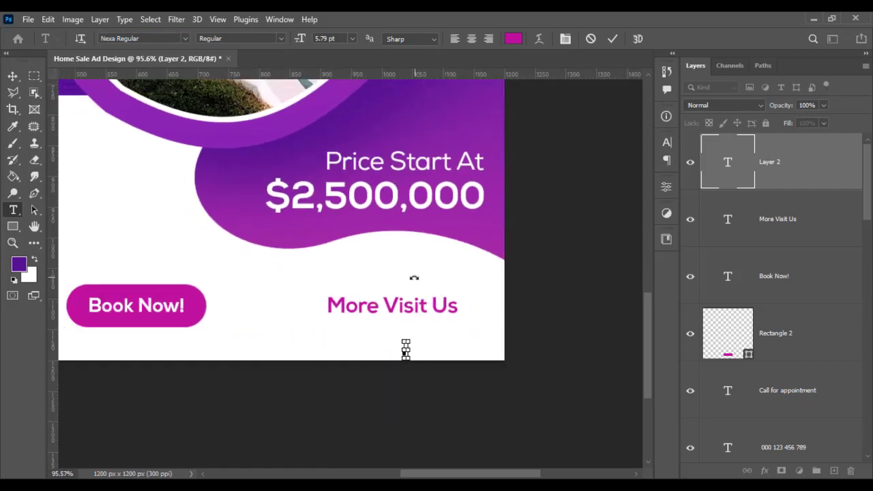
pyautogui.press('Escape')
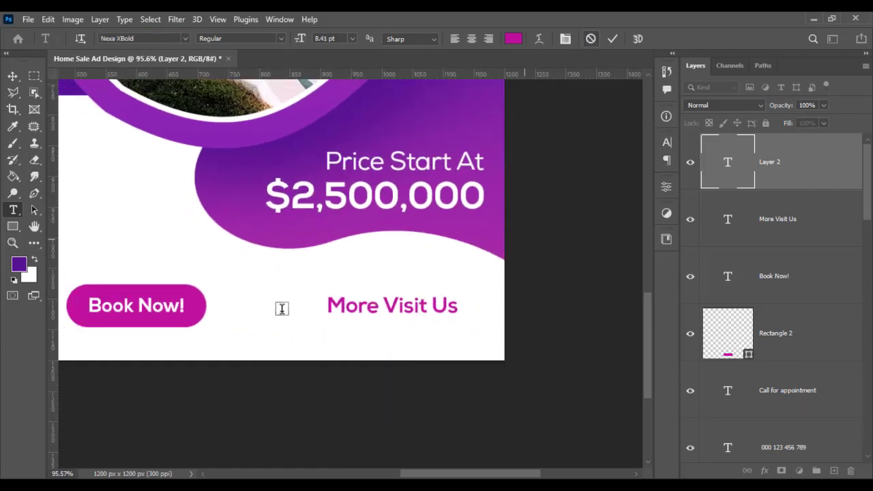
# Step: Type 'Website Address Here' below More Visit Us, in the appointment caption's grey
pyautogui.click(277, 339)
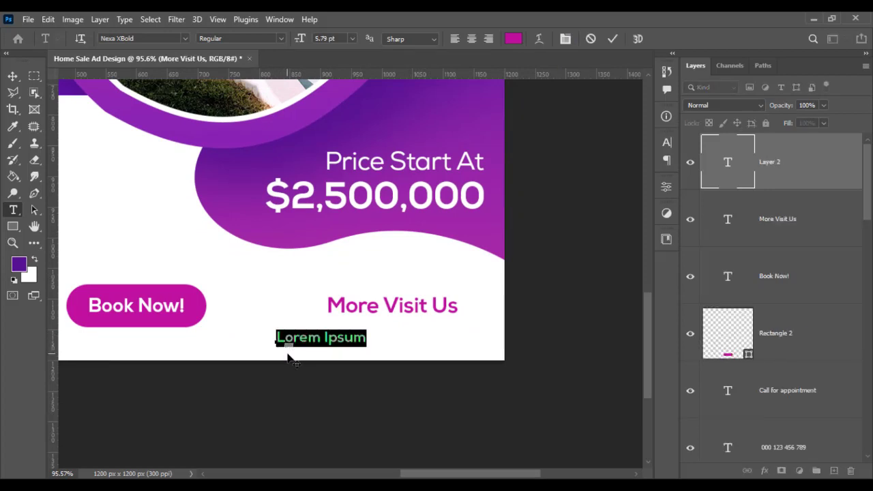
pyautogui.write('w')
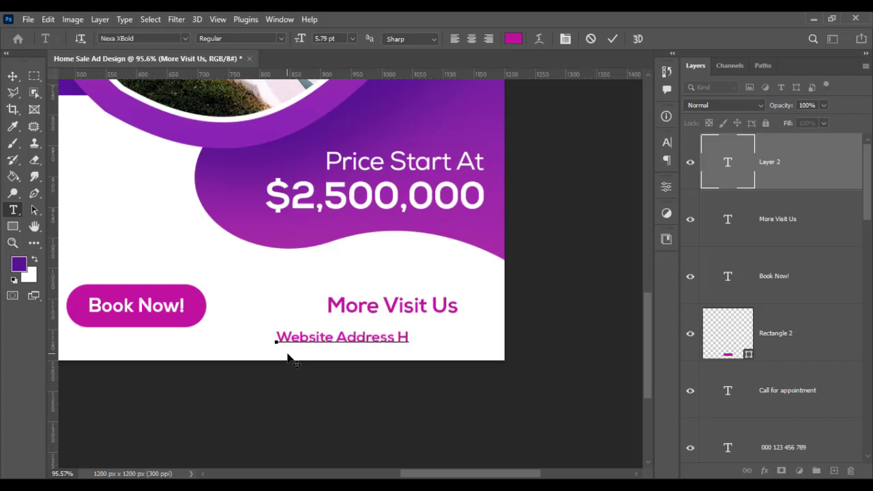
pyautogui.write('ere')
pyautogui.hotkey('ctrl', 'a')
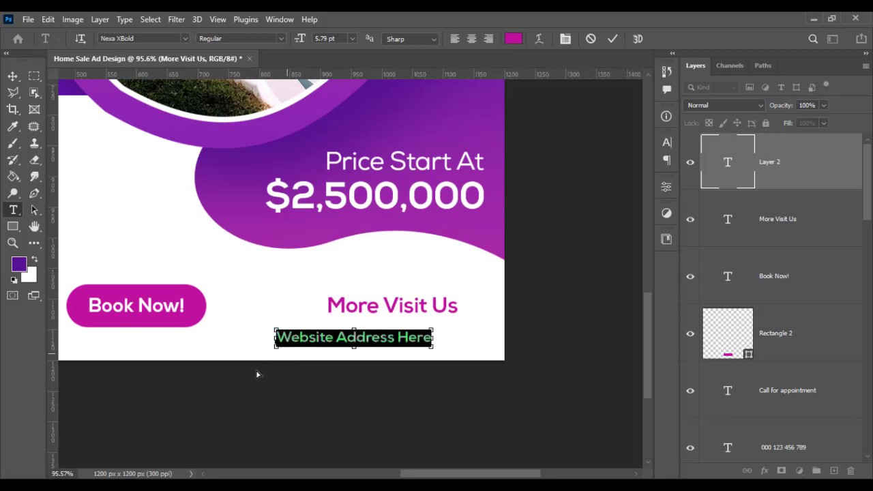
pyautogui.click(513, 39)
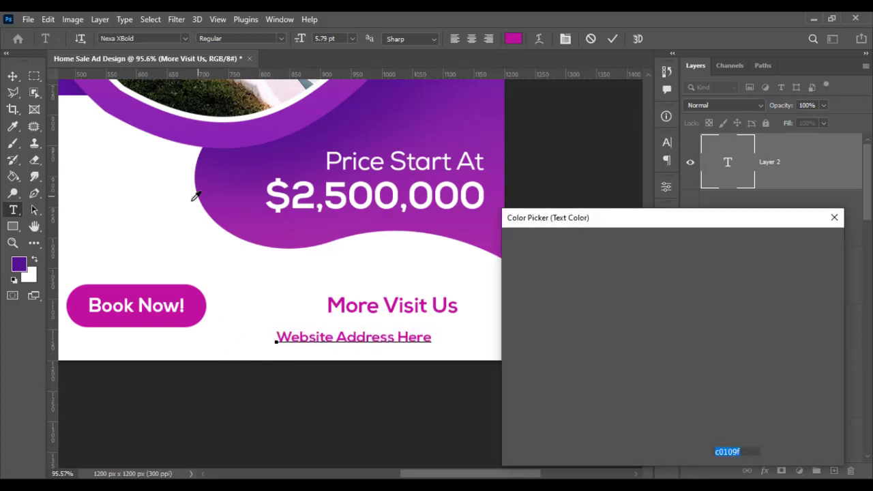
pyautogui.moveTo(171, 204); pyautogui.dragTo(353, 220)
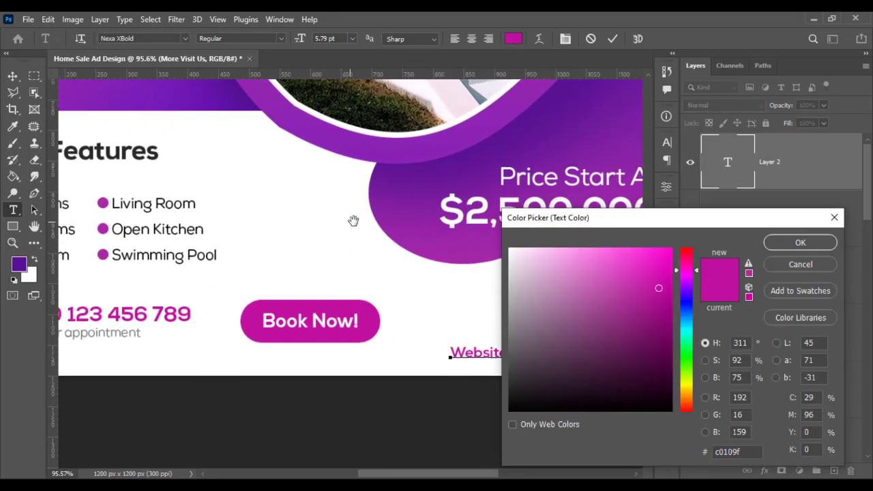
pyautogui.click(134, 332)
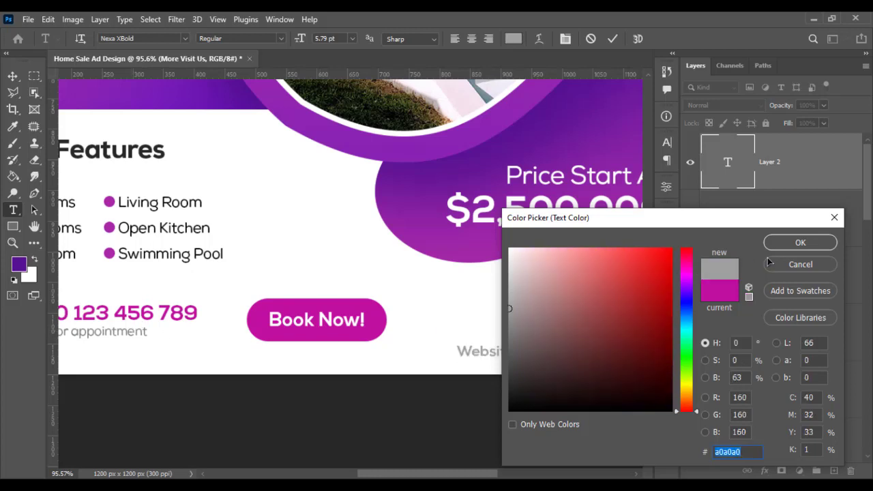
pyautogui.click(801, 242)
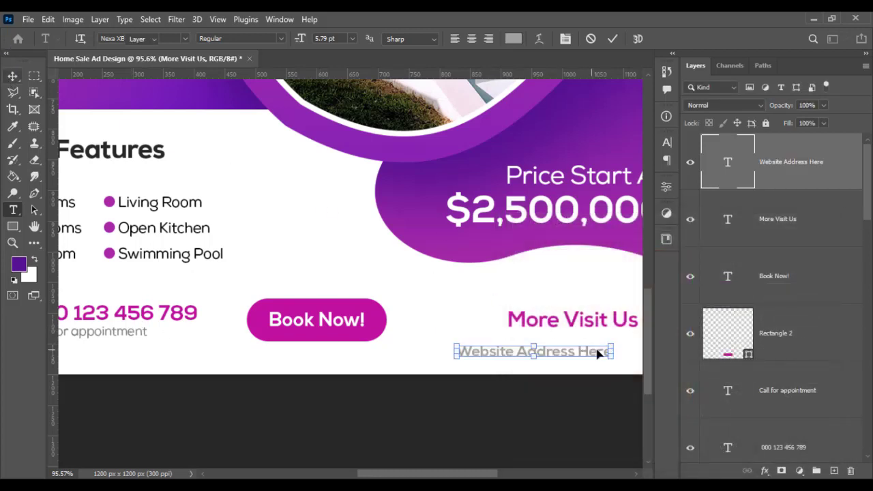
pyautogui.hotkey('ctrl', 'Return')
# Step: Move the website line under More Visit Us, then scale and reposition both together
pyautogui.press('v')
pyautogui.moveTo(490, 347); pyautogui.dragTo(511, 335)
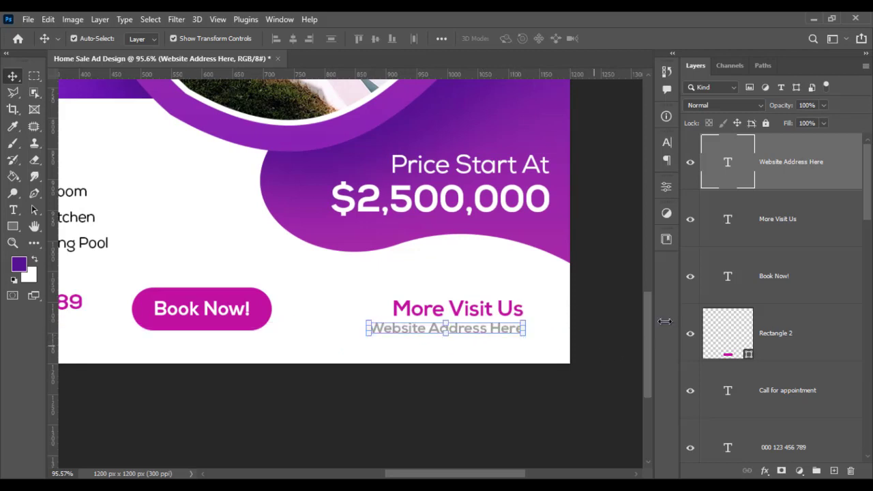
pyautogui.keyDown('shift'); pyautogui.click(751, 236); pyautogui.keyUp('shift')
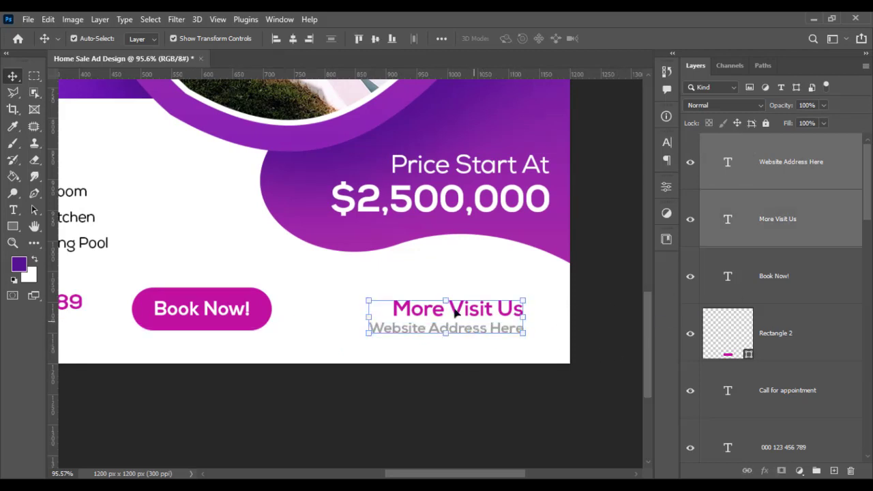
pyautogui.moveTo(468, 331); pyautogui.dragTo(472, 326)
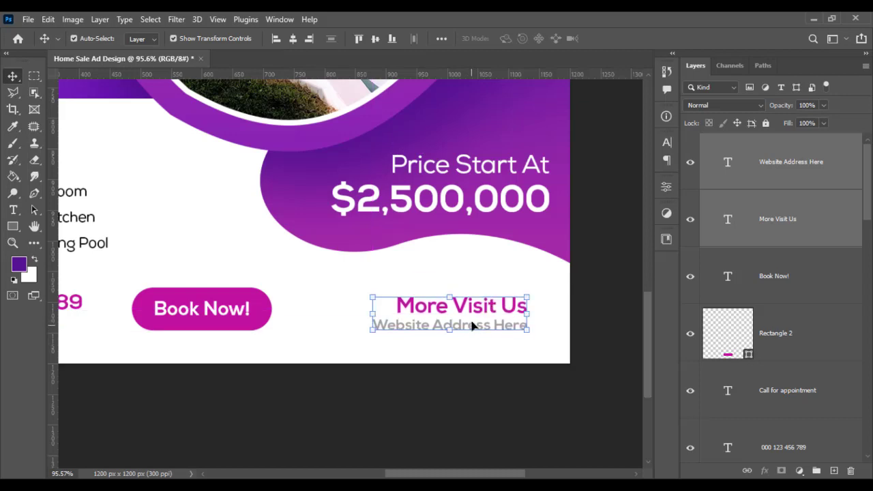
pyautogui.moveTo(456, 295); pyautogui.dragTo(454, 287)
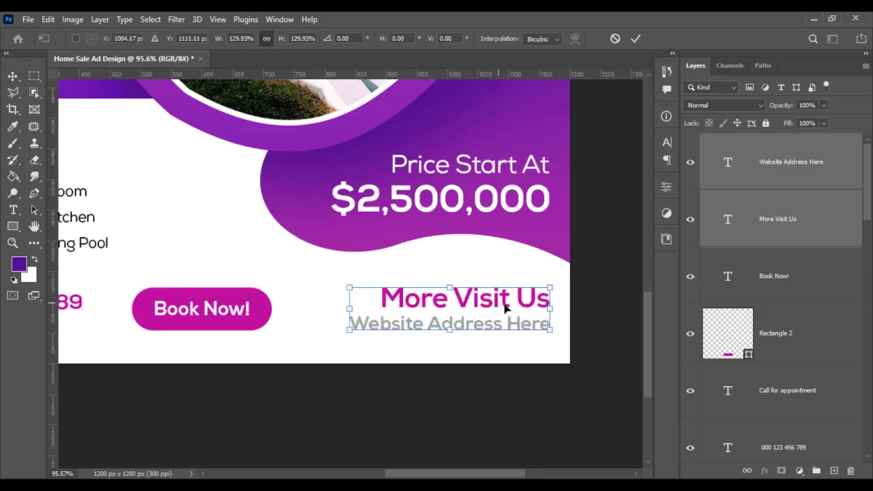
pyautogui.moveTo(511, 302); pyautogui.dragTo(495, 308)
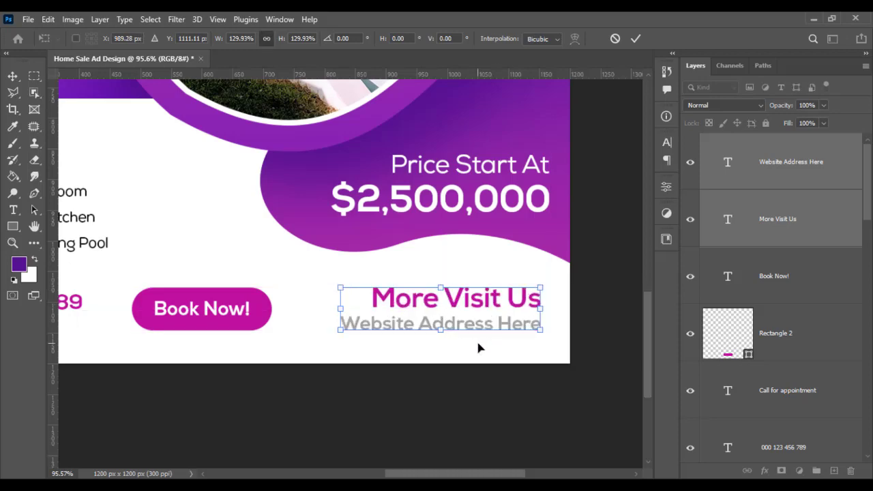
pyautogui.press('Return')
pyautogui.click(333, 396)
# Step: Set the Website Address Here line in Nexa Regular
pyautogui.scroll(-5, 305, 400)
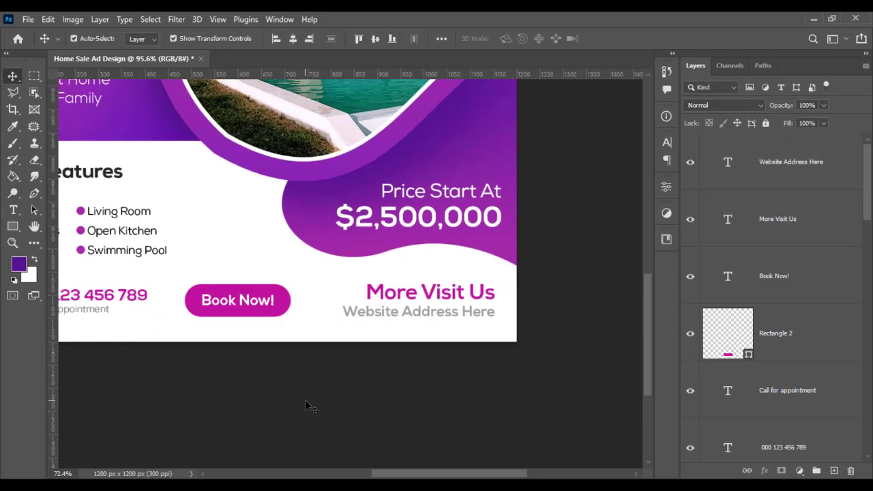
pyautogui.doubleClick(444, 315)
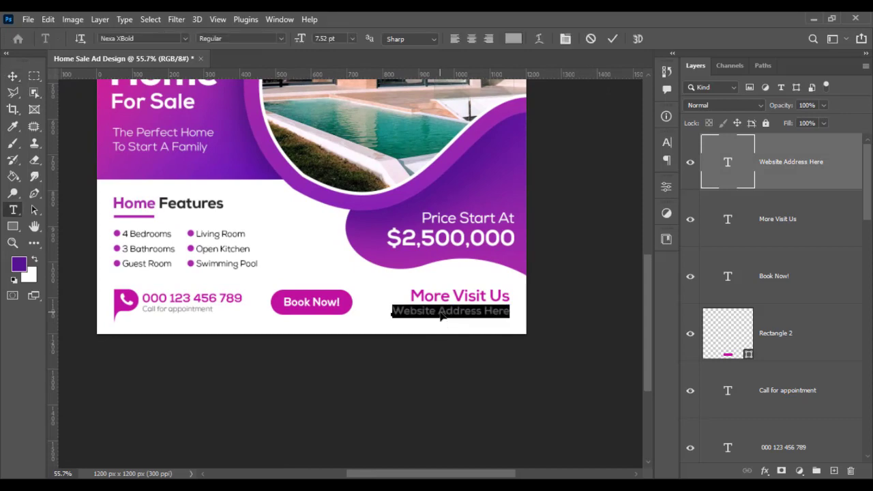
pyautogui.click(141, 39)
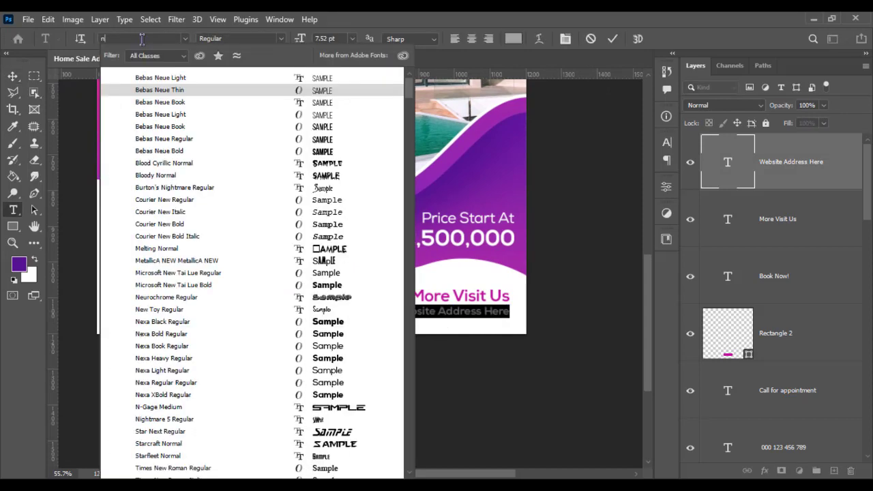
pyautogui.write('nexa')
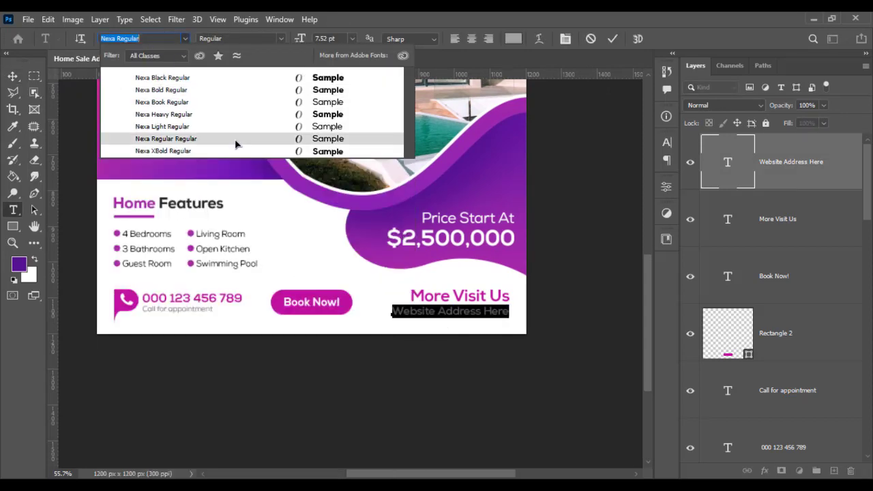
pyautogui.click(235, 139)
pyautogui.click(12, 76)
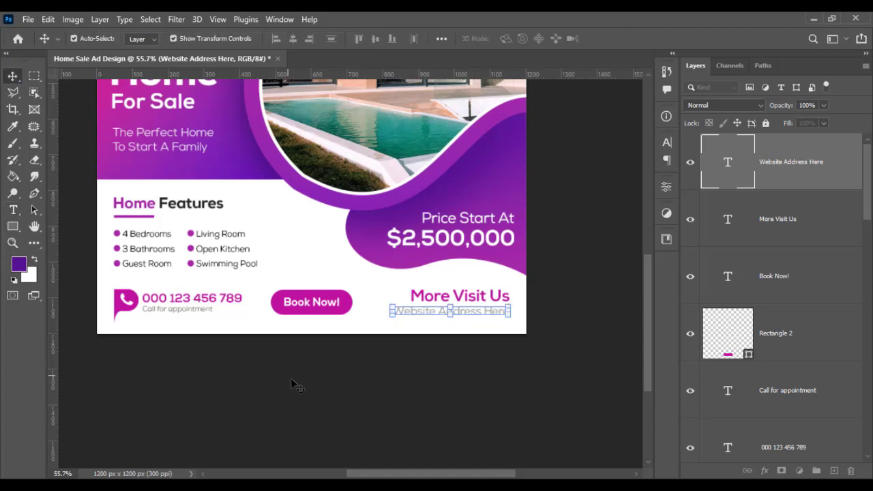
pyautogui.click(291, 379)
pyautogui.scroll(1, 286, 376)
pyautogui.moveTo(276, 375)
pyautogui.mouseDown()
pyautogui.moveTo(289, 402)
pyautogui.moveTo(316, 405)
pyautogui.mouseUp()
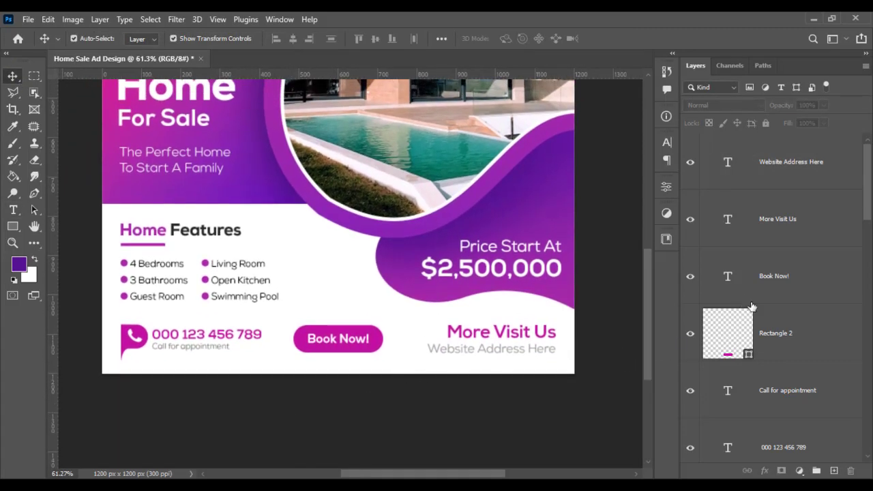
# Step: Give the Book Now! button a drop shadow: size 35 px, distance 13 px, 26% opacity
pyautogui.rightClick(785, 339)
pyautogui.press('Escape')
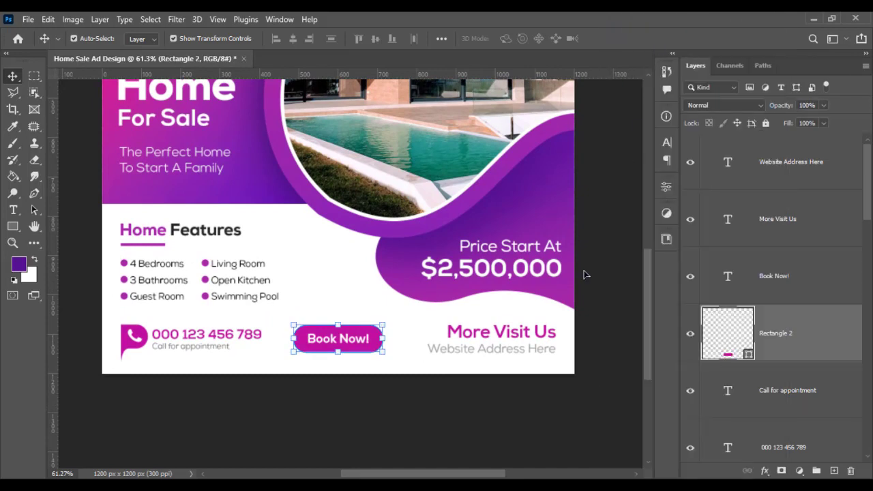
pyautogui.click(389, 313)
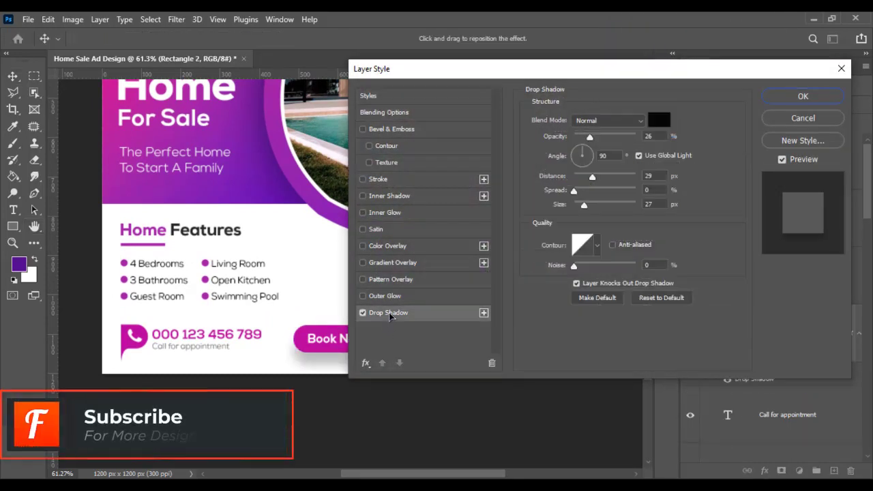
pyautogui.moveTo(584, 205); pyautogui.dragTo(582, 177)
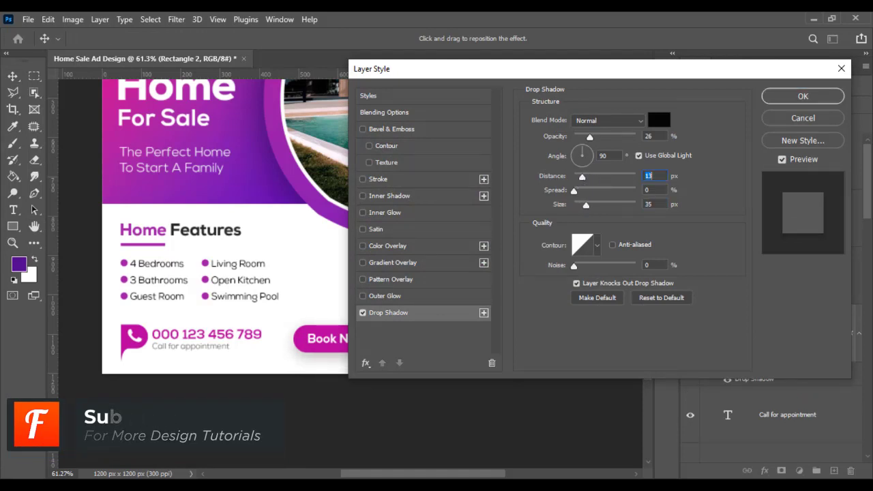
pyautogui.click(804, 96)
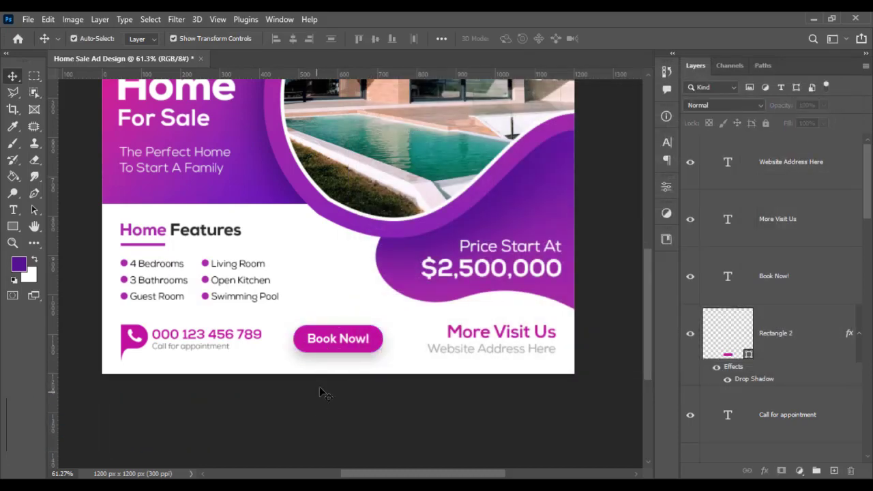
pyautogui.scroll(-2, 353, 285)
pyautogui.scroll(2, 343, 271)
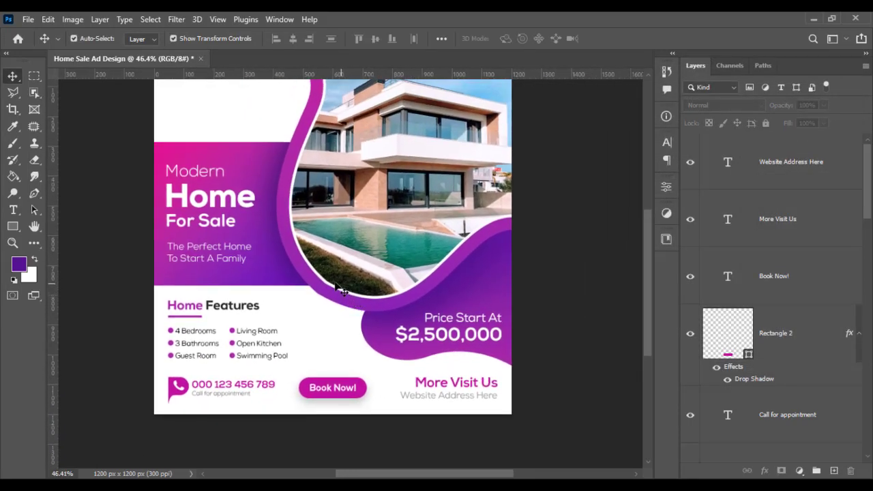
pyautogui.scroll(2, 272, 269)
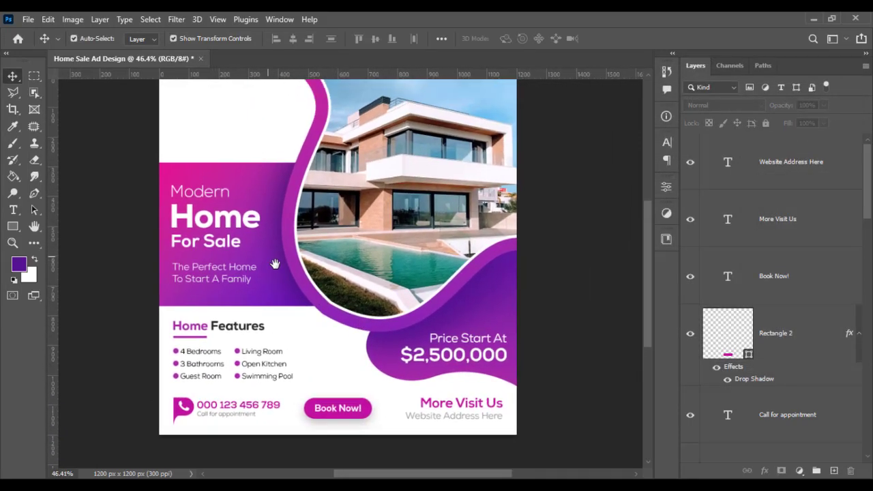